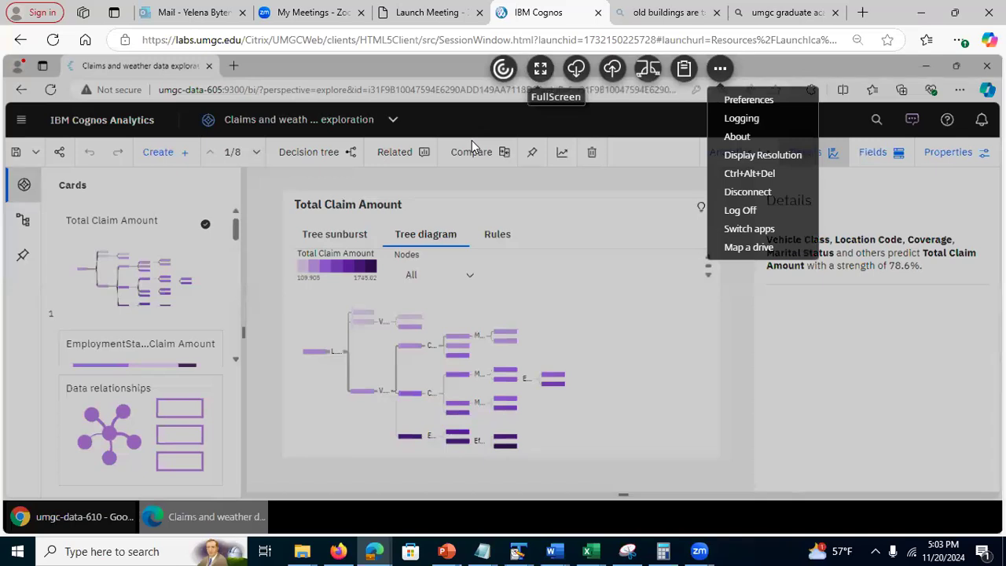
Step: Show the remote session full screen and hide the Cards and side detail panes to widen the Total Claim Amount tree
{"action": "left_click", "coordinate": [539, 69]}
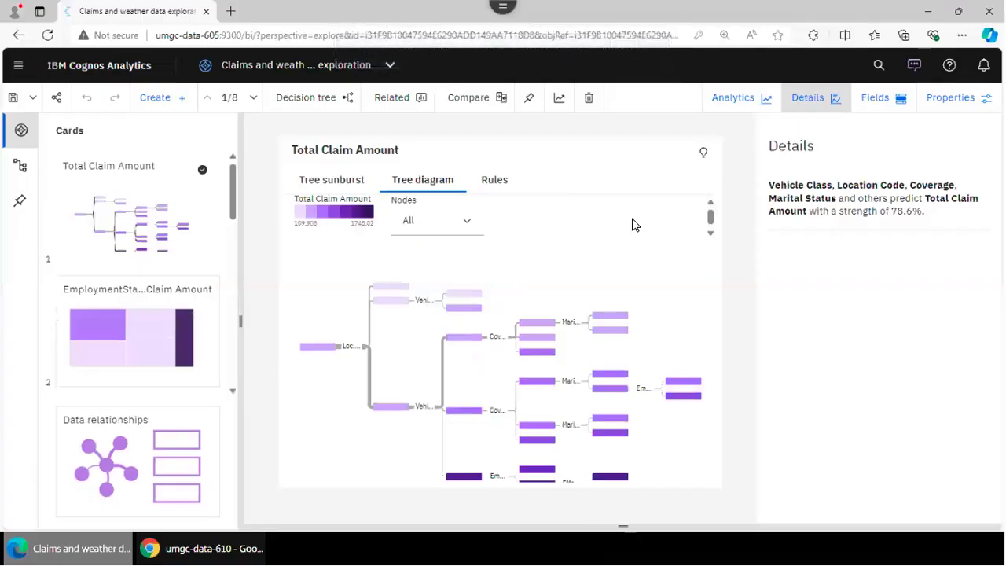
{"action": "left_click", "coordinate": [21, 134]}
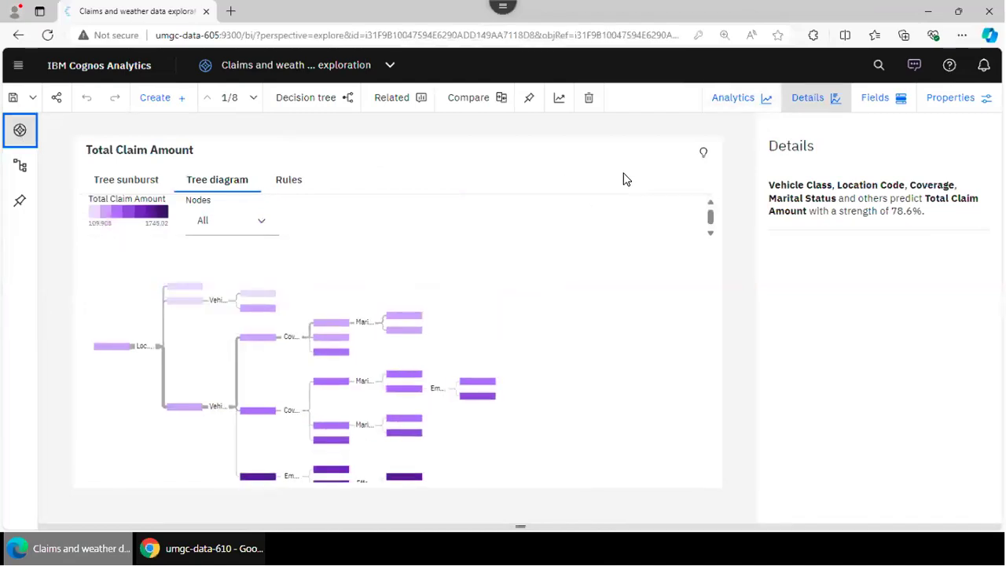
{"action": "left_click", "coordinate": [893, 91]}
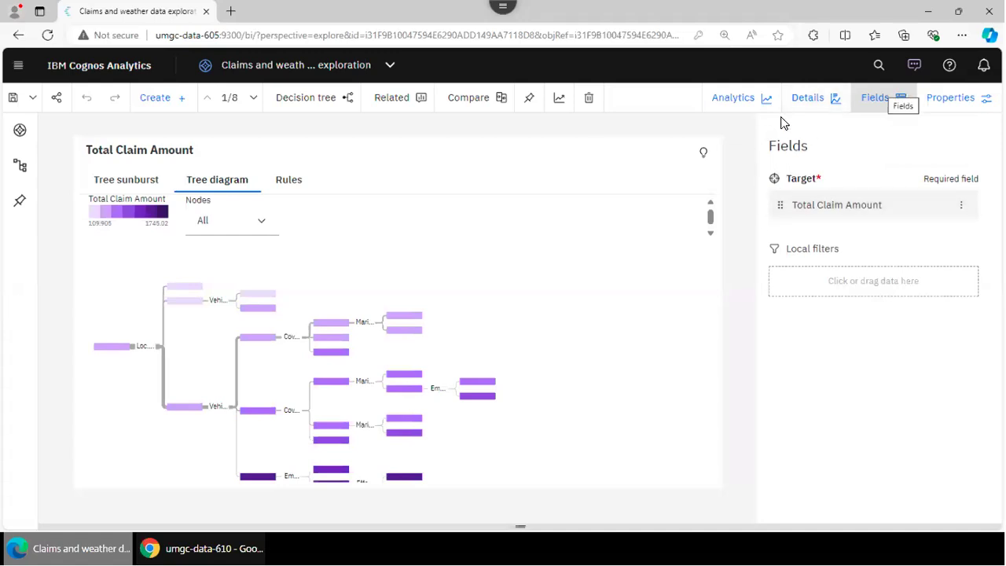
{"action": "left_click", "coordinate": [883, 96]}
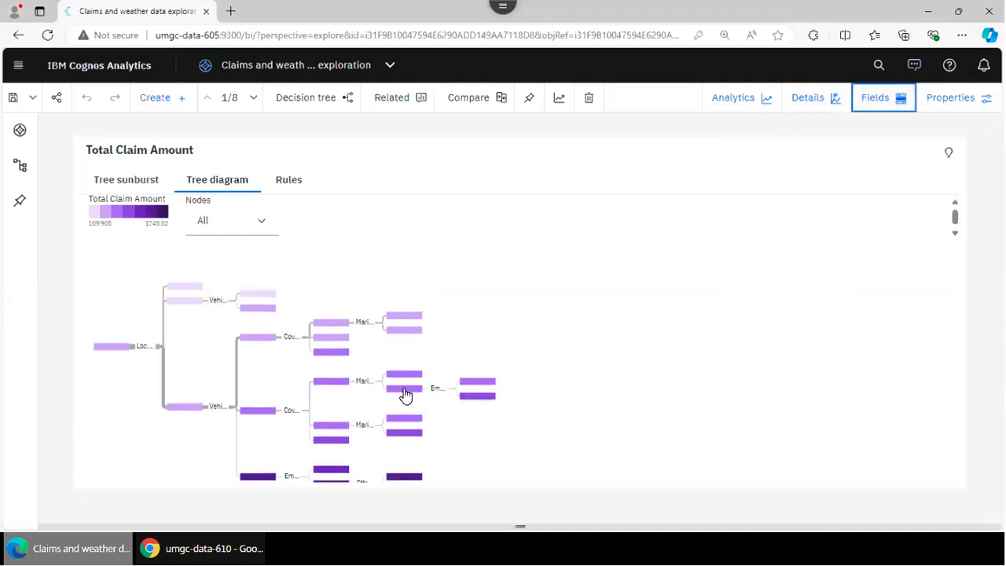
{"action": "left_click", "coordinate": [963, 35]}
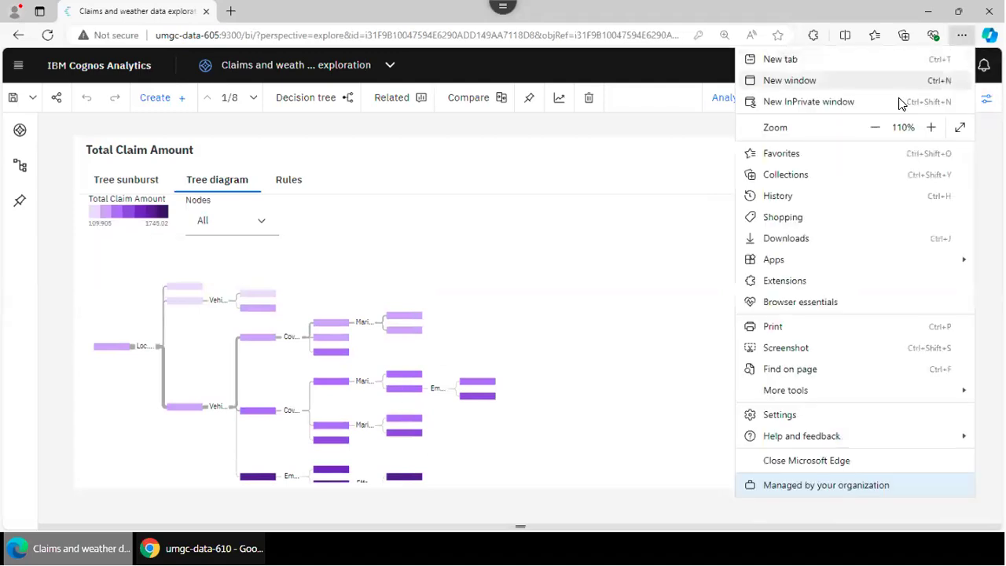
{"action": "left_click", "coordinate": [928, 125]}
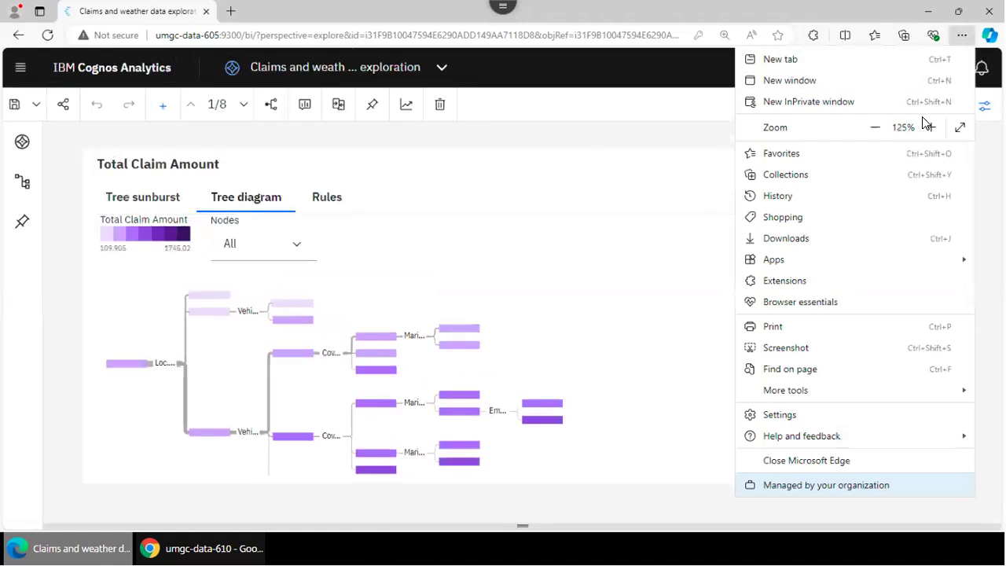
{"action": "left_click", "coordinate": [886, 135]}
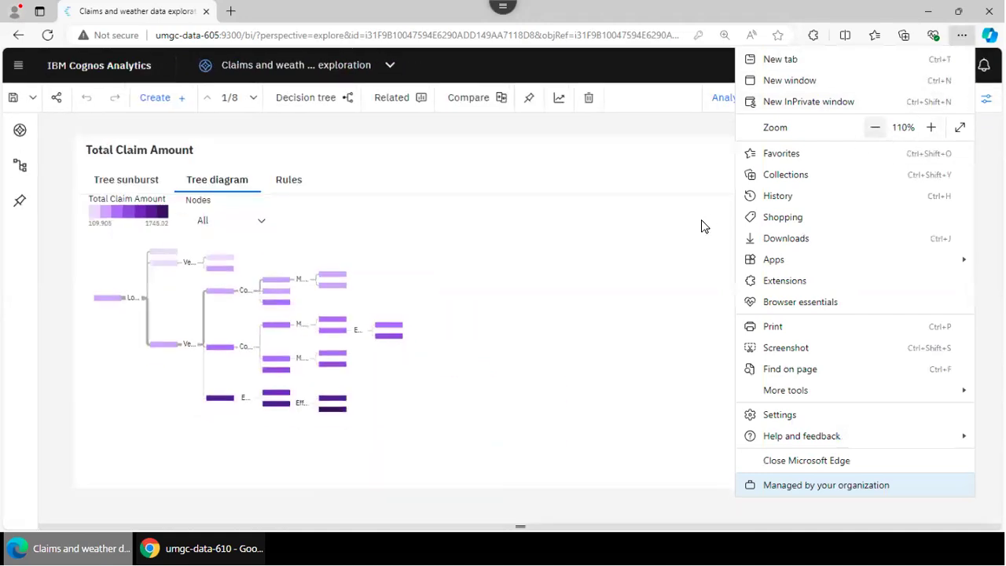
{"action": "left_click", "coordinate": [658, 236]}
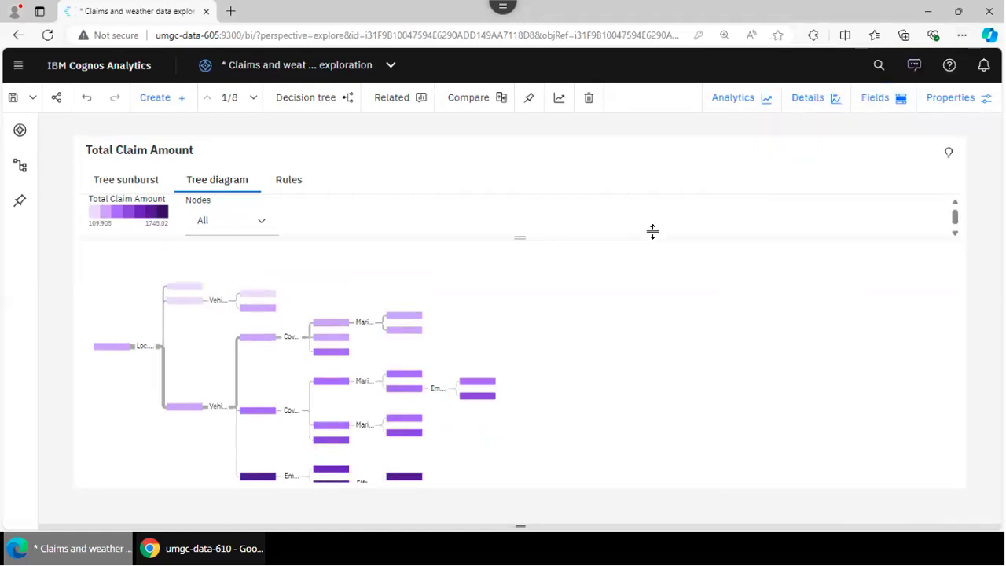
Step: Collapse all branches of the Total Claim Amount tree down to the first Location Code level
{"action": "left_click", "coordinate": [405, 394]}
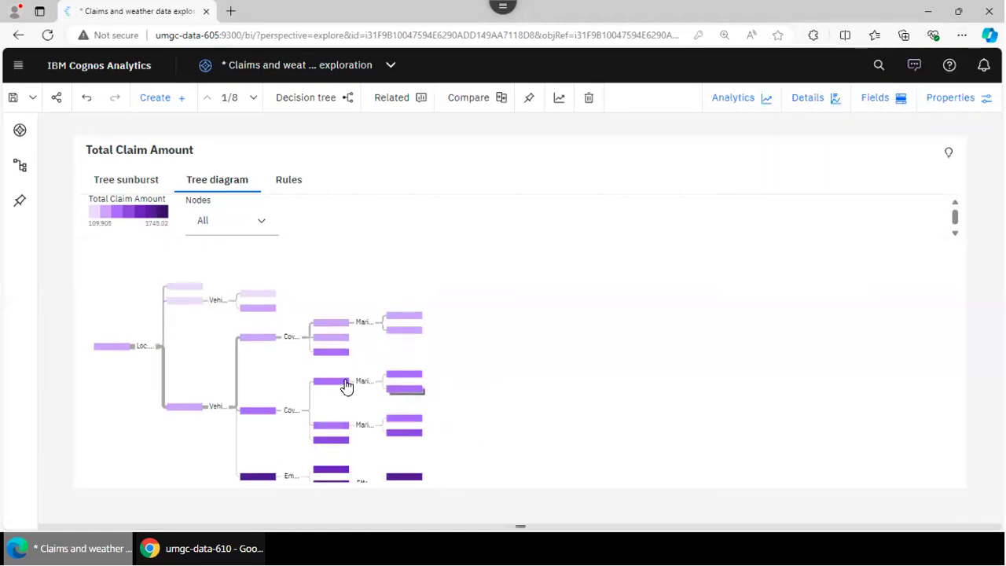
{"action": "left_click", "coordinate": [334, 333]}
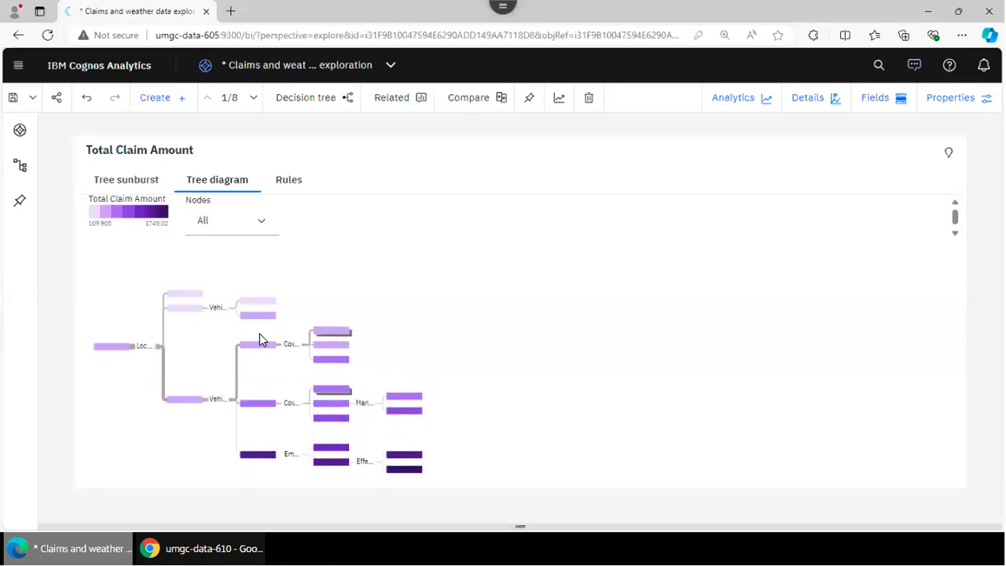
{"action": "left_click", "coordinate": [264, 354]}
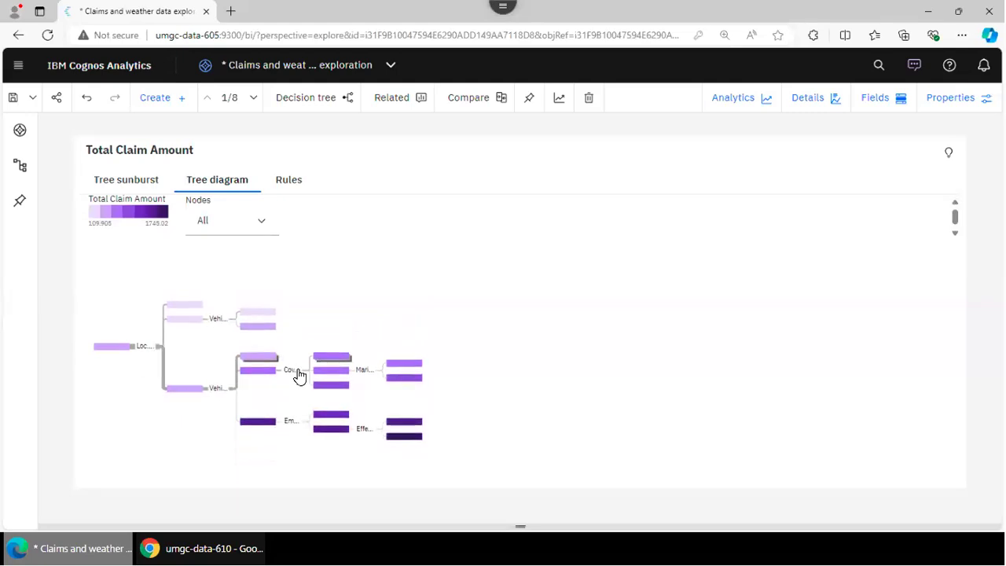
{"action": "left_click", "coordinate": [263, 377]}
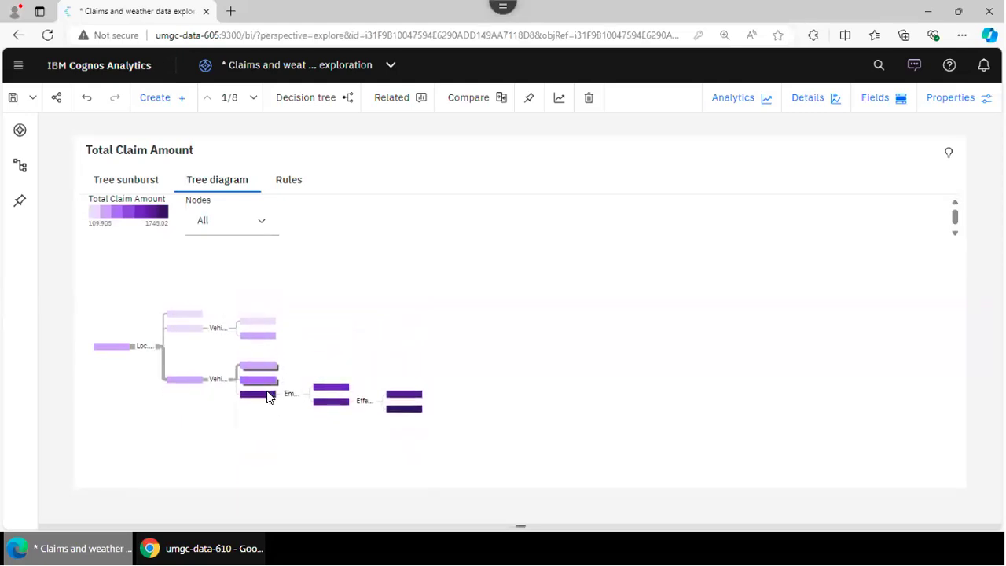
{"action": "left_click", "coordinate": [270, 399]}
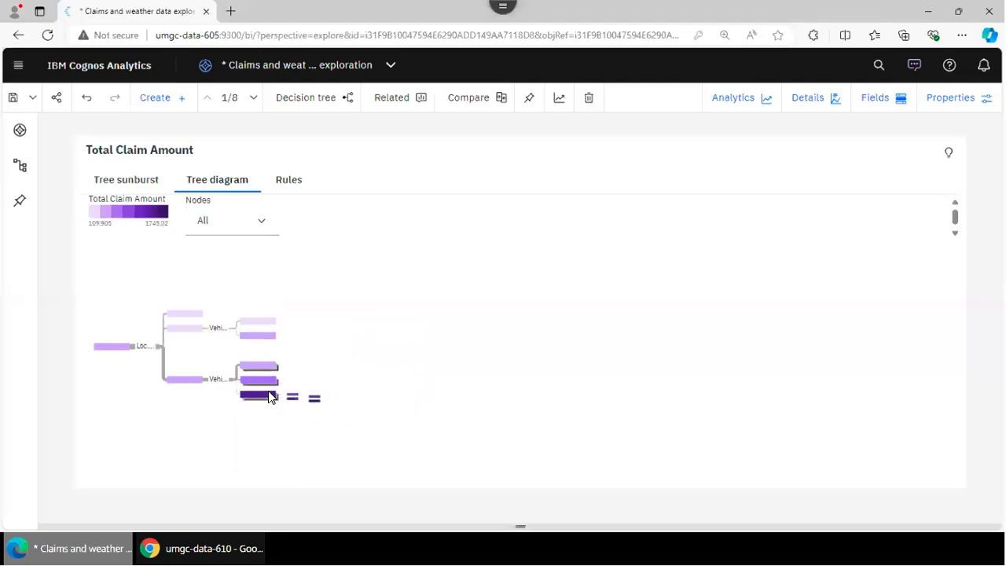
{"action": "left_click", "coordinate": [190, 384]}
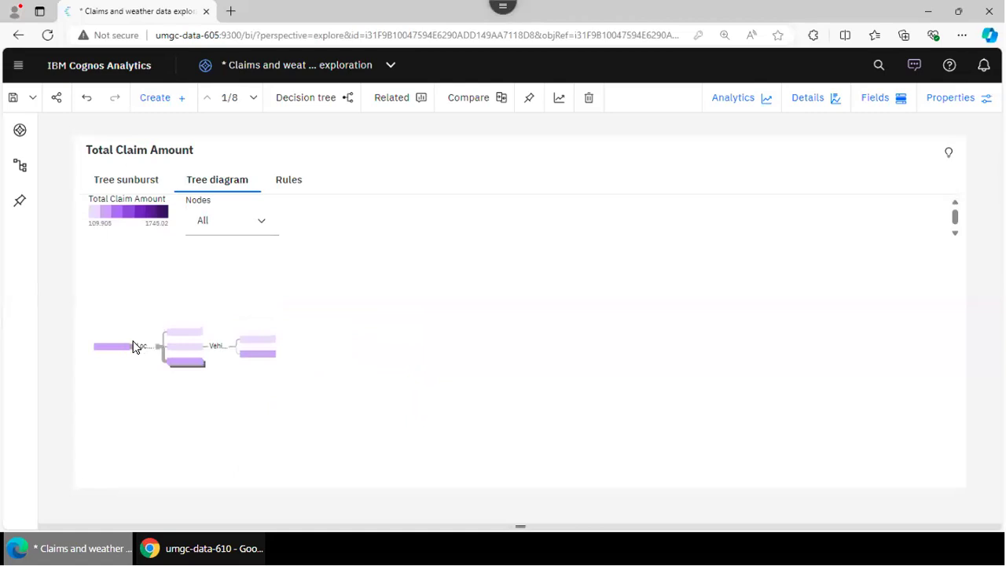
{"action": "left_click", "coordinate": [190, 352]}
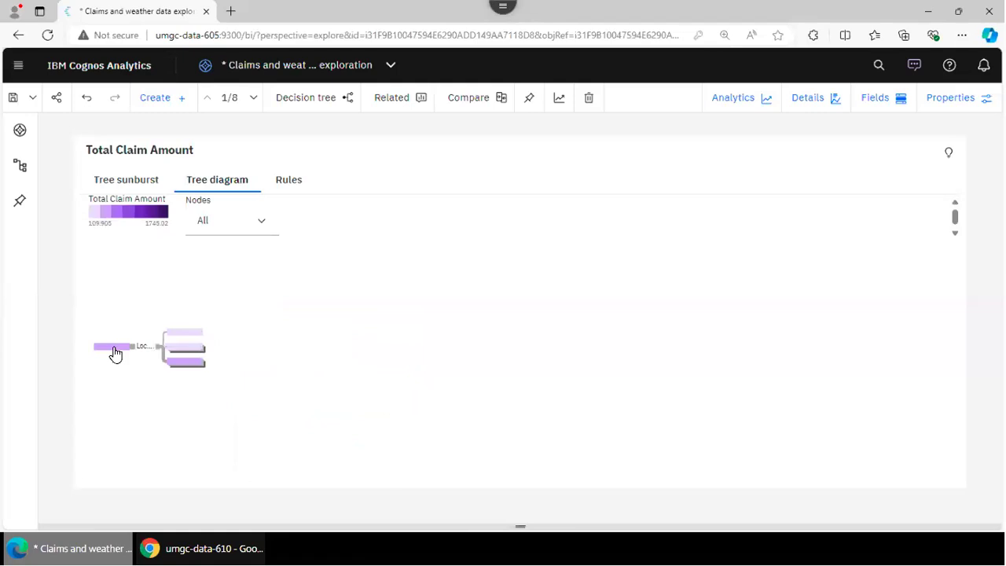
Step: Examine the claim statistics of the tree's root node and the Rural location node
{"action": "mouse_move", "coordinate": [115, 355]}
{"action": "mouse_move", "coordinate": [182, 340]}
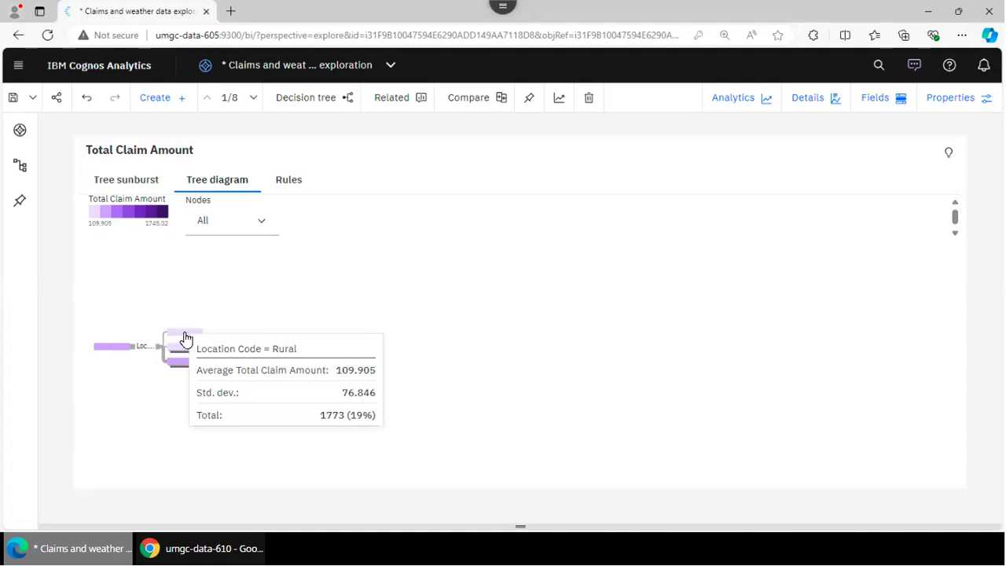
{"action": "left_click", "coordinate": [185, 338]}
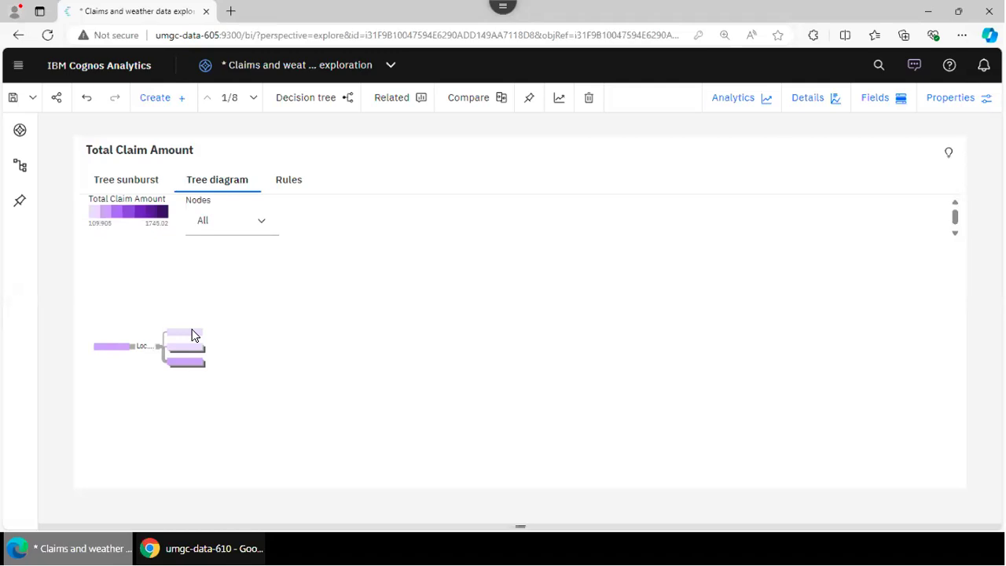
{"action": "mouse_move", "coordinate": [190, 338]}
Step: Expand the location node between Rural and Suburban and examine its vehicle class branches
{"action": "left_click", "coordinate": [204, 357]}
{"action": "left_click", "coordinate": [185, 350]}
{"action": "mouse_move", "coordinate": [256, 347]}
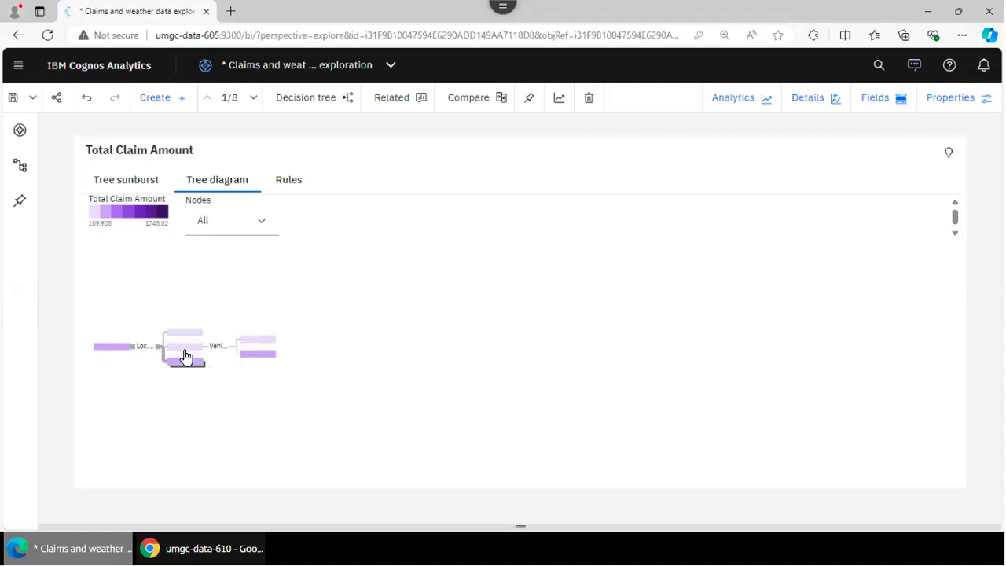
{"action": "mouse_move", "coordinate": [184, 354]}
{"action": "mouse_move", "coordinate": [255, 346]}
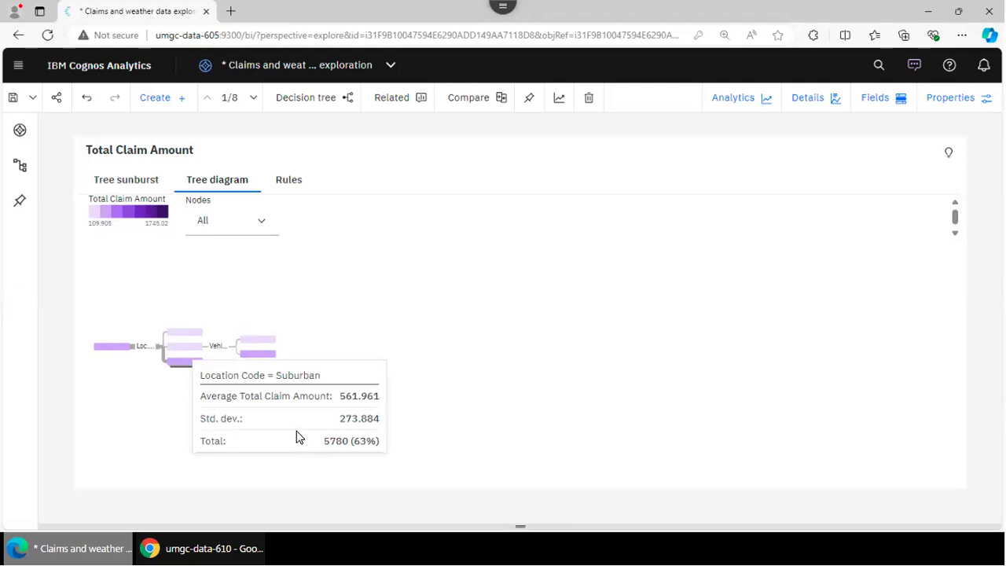
Step: Expand the Suburban location node and examine its statistics and those of its two-door and four-door car branch
{"action": "left_click", "coordinate": [182, 369]}
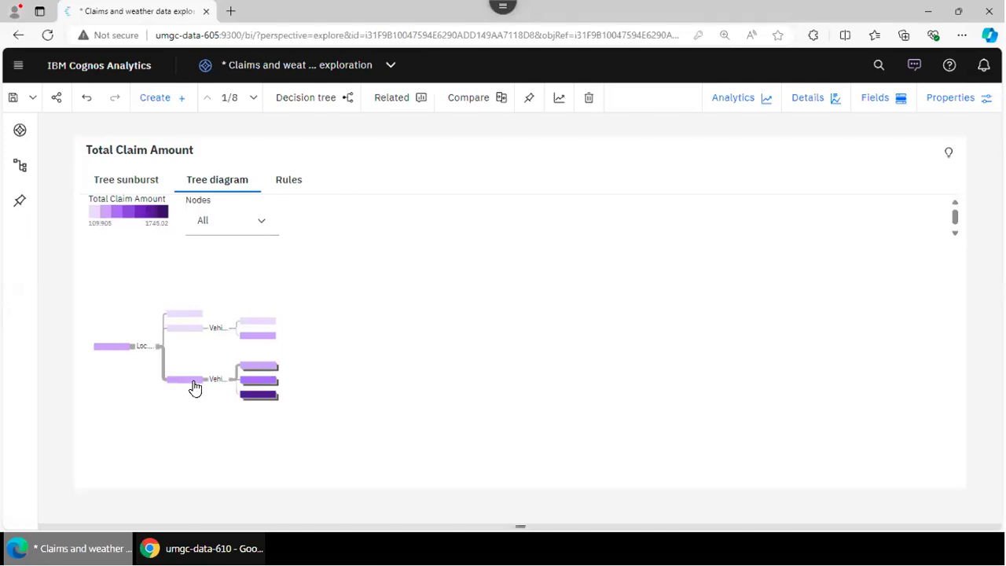
{"action": "mouse_move", "coordinate": [195, 388]}
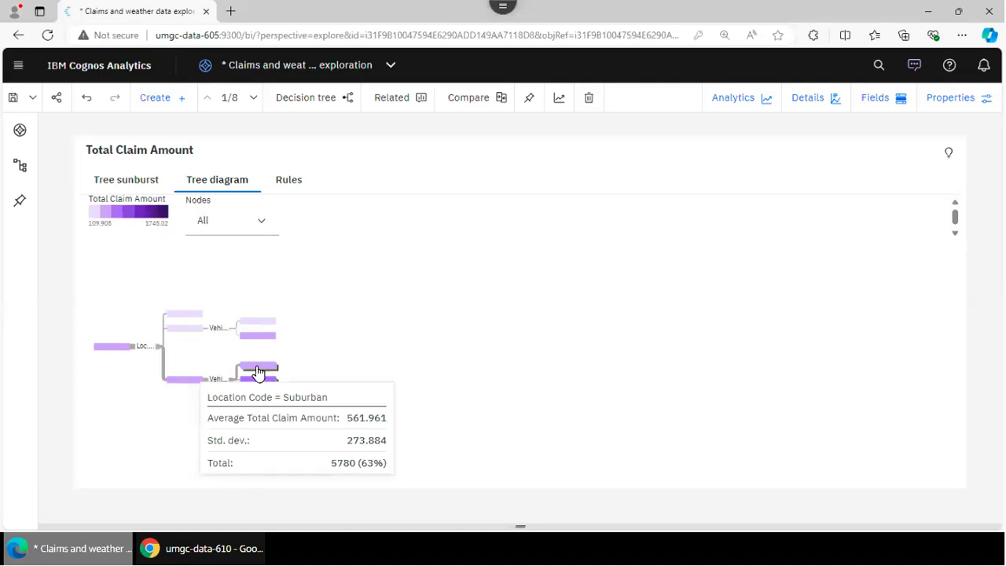
{"action": "mouse_move", "coordinate": [258, 372]}
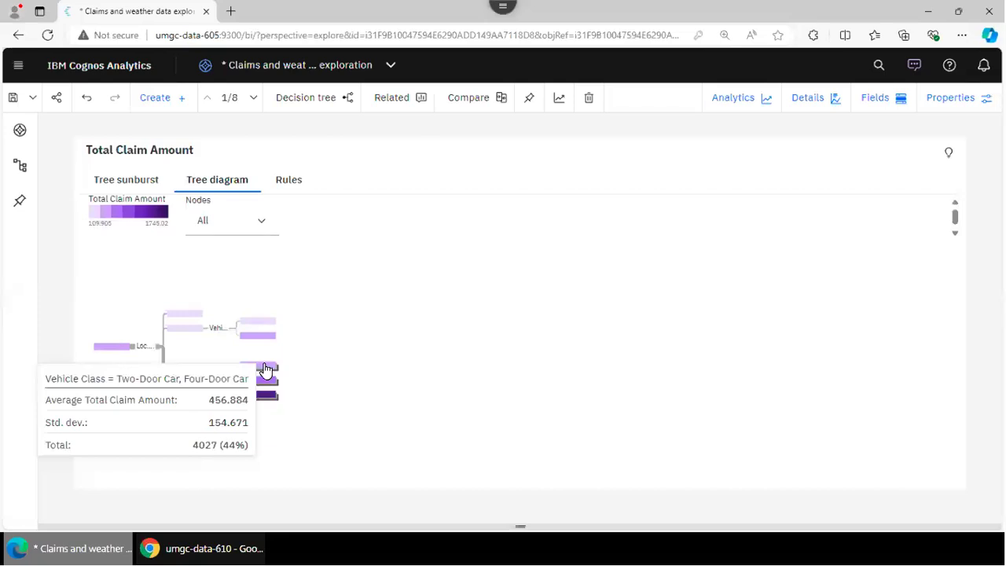
Step: Expand the Two-Door Car, Four-Door Car node into its coverage branches and review the path leading from the root
{"action": "left_click", "coordinate": [265, 369]}
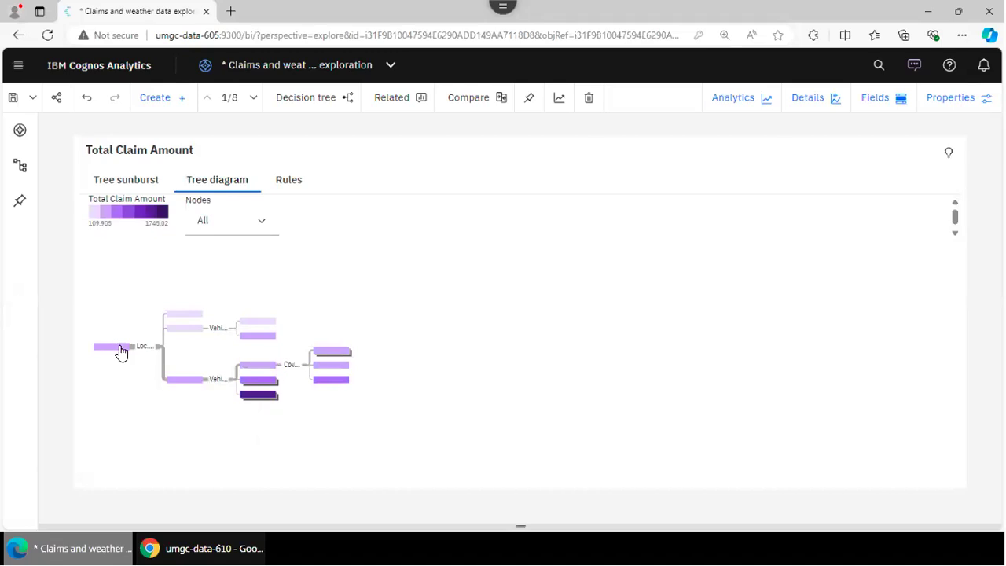
{"action": "mouse_move", "coordinate": [121, 353]}
{"action": "mouse_move", "coordinate": [188, 386]}
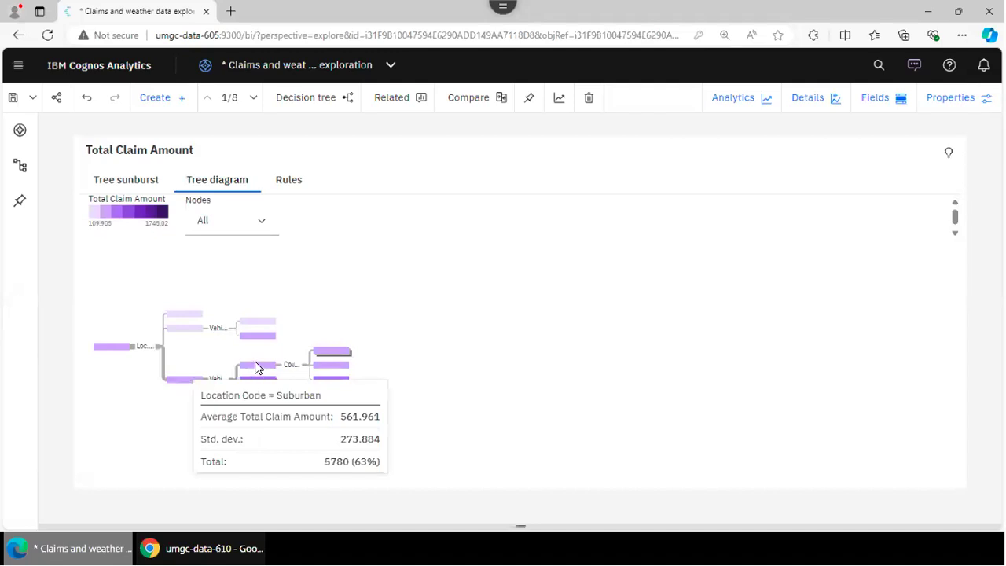
{"action": "mouse_move", "coordinate": [268, 372]}
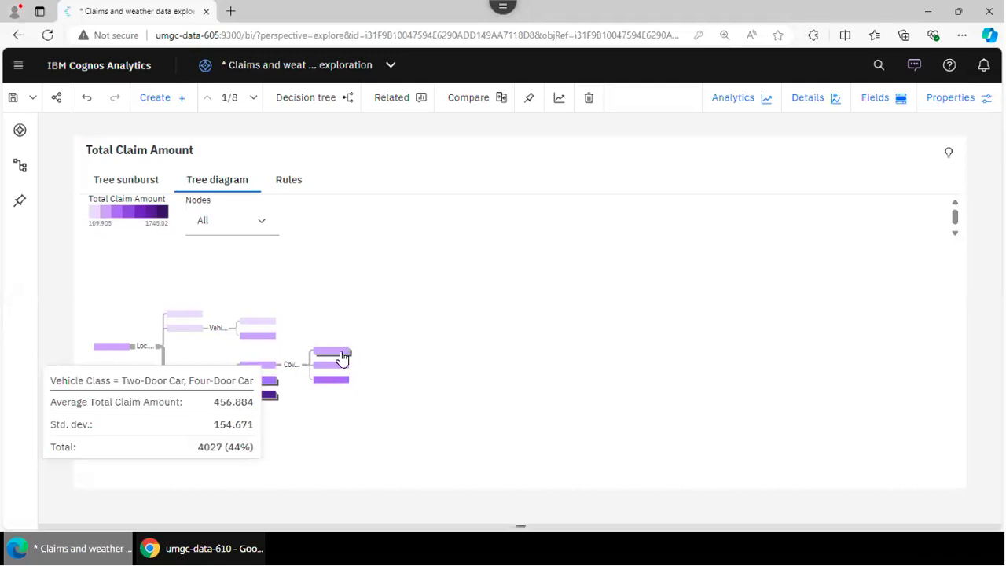
Step: Expand the Basic coverage node under two-door and four-door cars and examine its marital status branches
{"action": "mouse_move", "coordinate": [342, 358]}
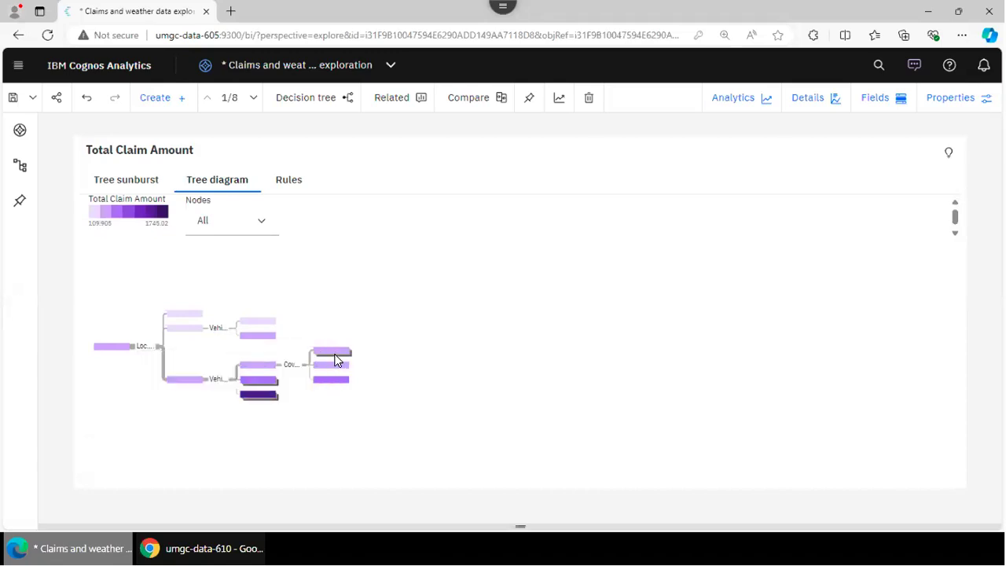
{"action": "left_click", "coordinate": [337, 358]}
{"action": "mouse_move", "coordinate": [413, 351]}
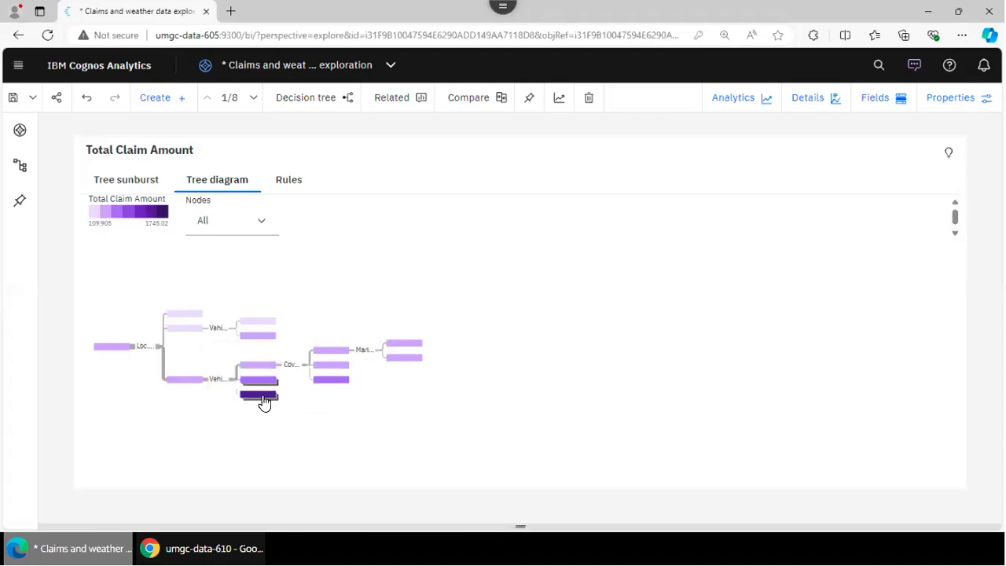
Step: Expand the Luxury SUV, Luxury Car node and compare its branch statistics with those of the root node
{"action": "mouse_move", "coordinate": [264, 403]}
{"action": "left_click", "coordinate": [262, 401]}
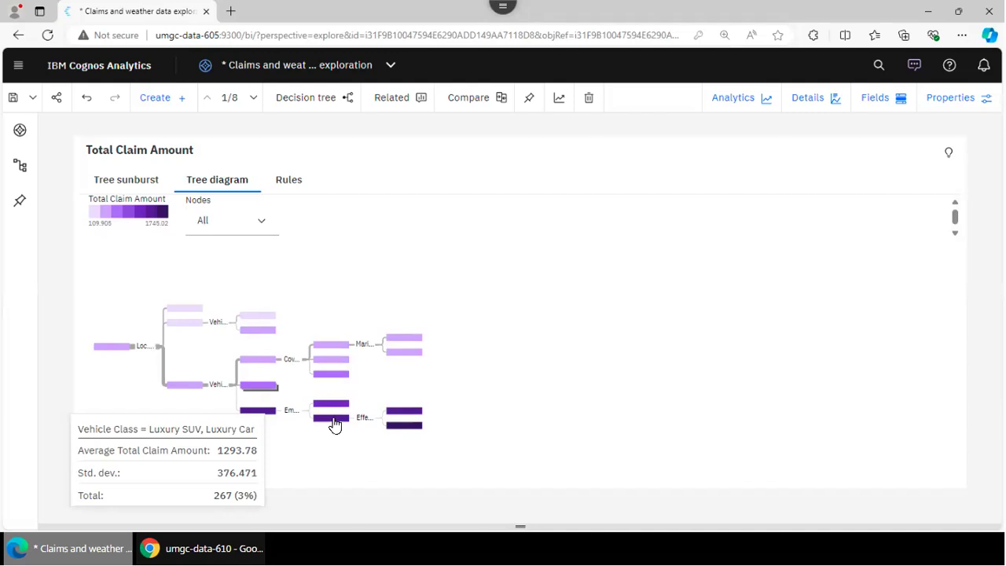
{"action": "mouse_move", "coordinate": [336, 426]}
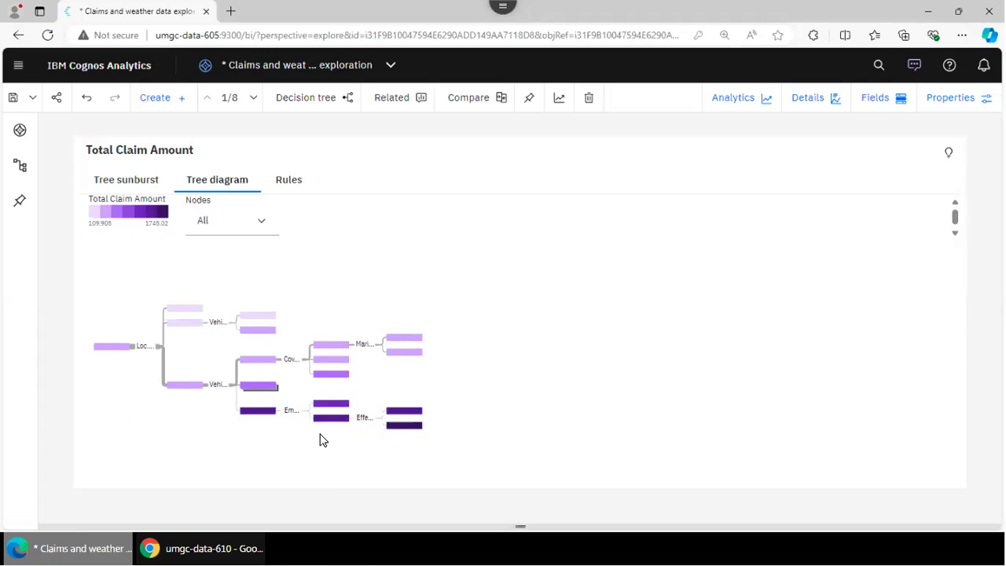
{"action": "left_click", "coordinate": [107, 355]}
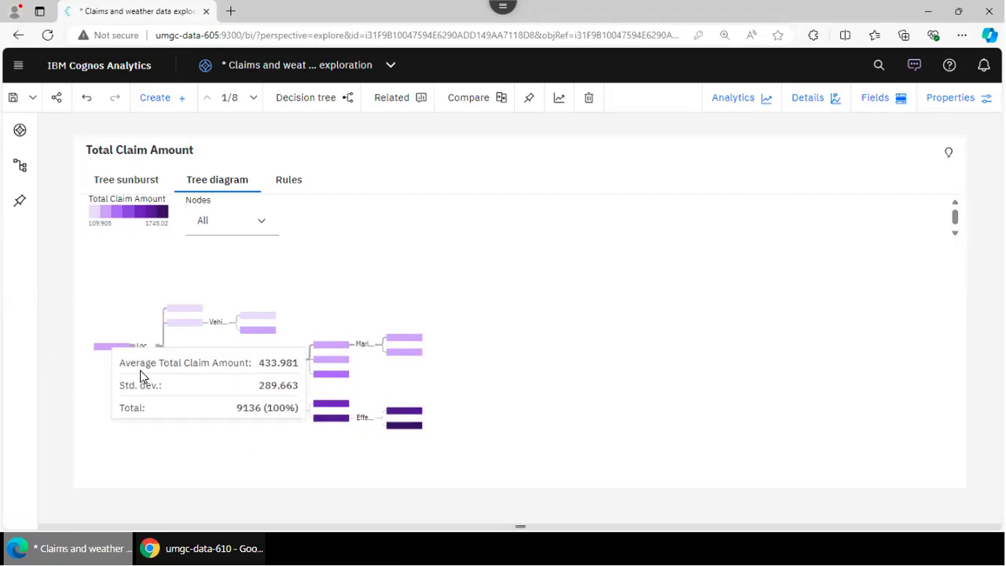
{"action": "left_click", "coordinate": [487, 342]}
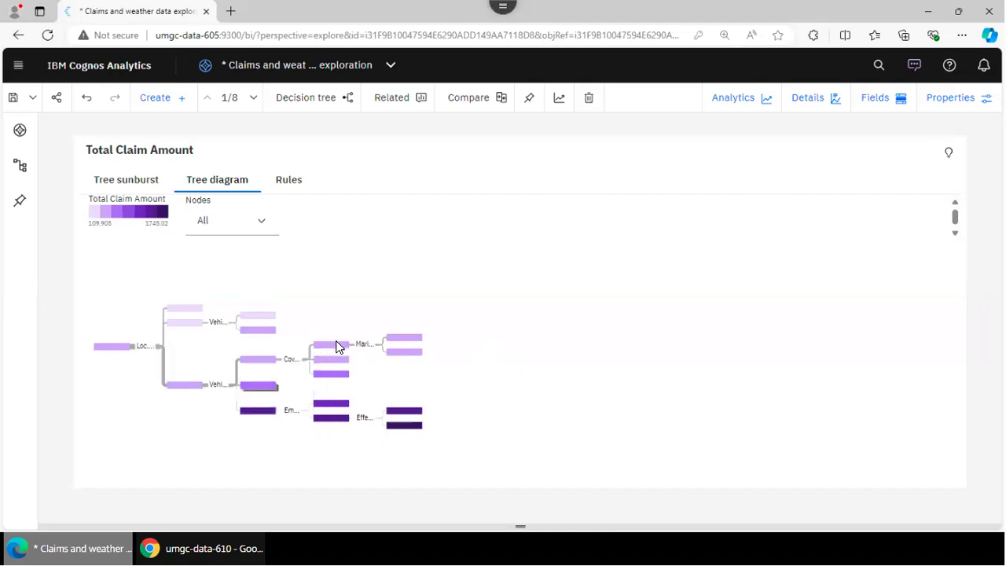
Step: Collapse the coverage, employment status and vehicle class branches so the tree ends at its Suburban and Urban location nodes
{"action": "mouse_move", "coordinate": [335, 347]}
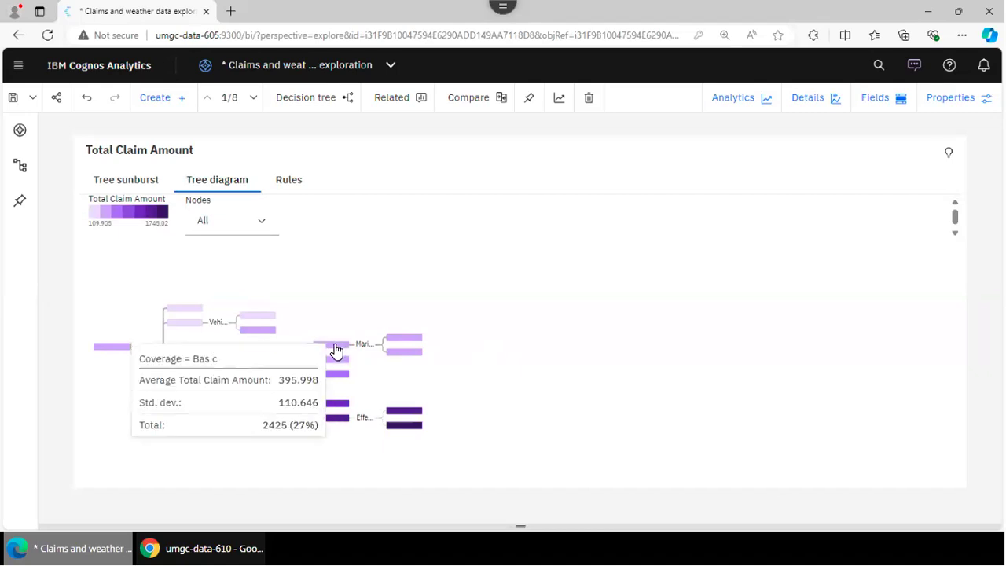
{"action": "left_click", "coordinate": [335, 348]}
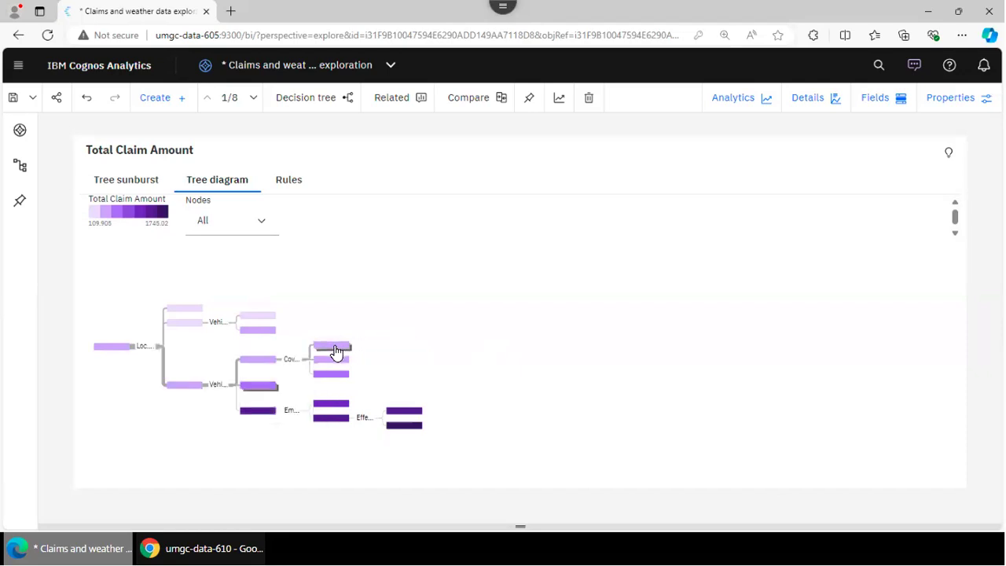
{"action": "left_click", "coordinate": [264, 364]}
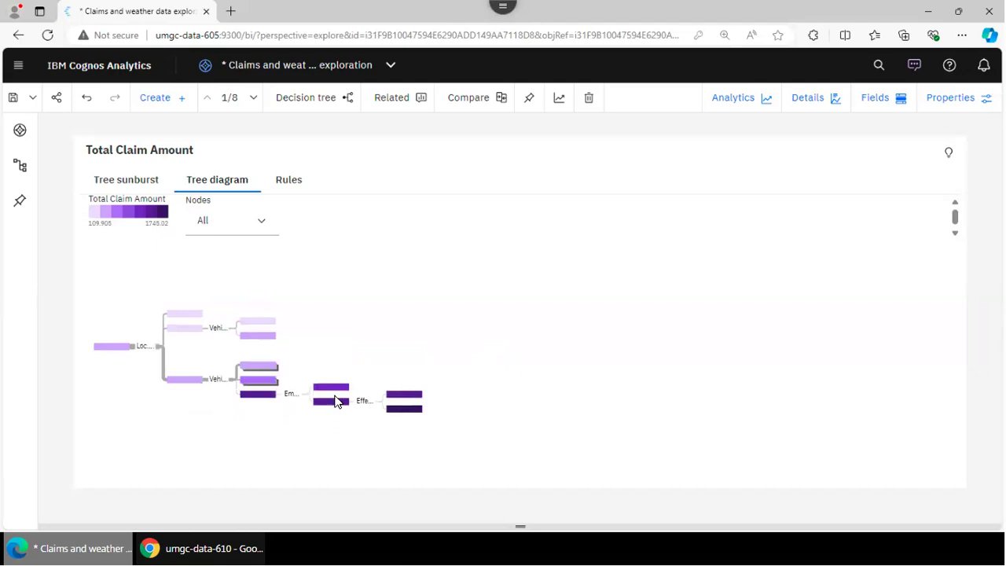
{"action": "left_click", "coordinate": [333, 401]}
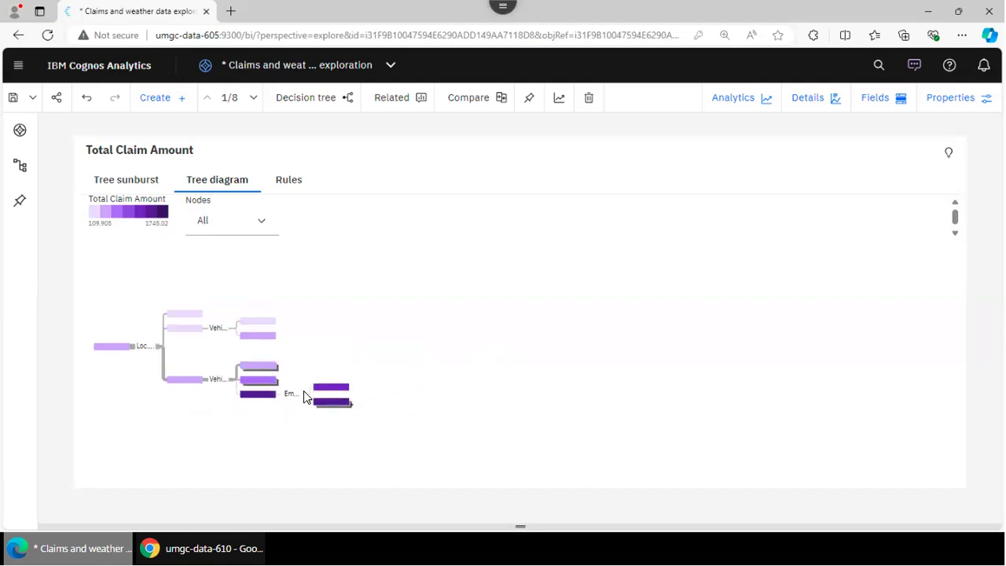
{"action": "left_click", "coordinate": [269, 393]}
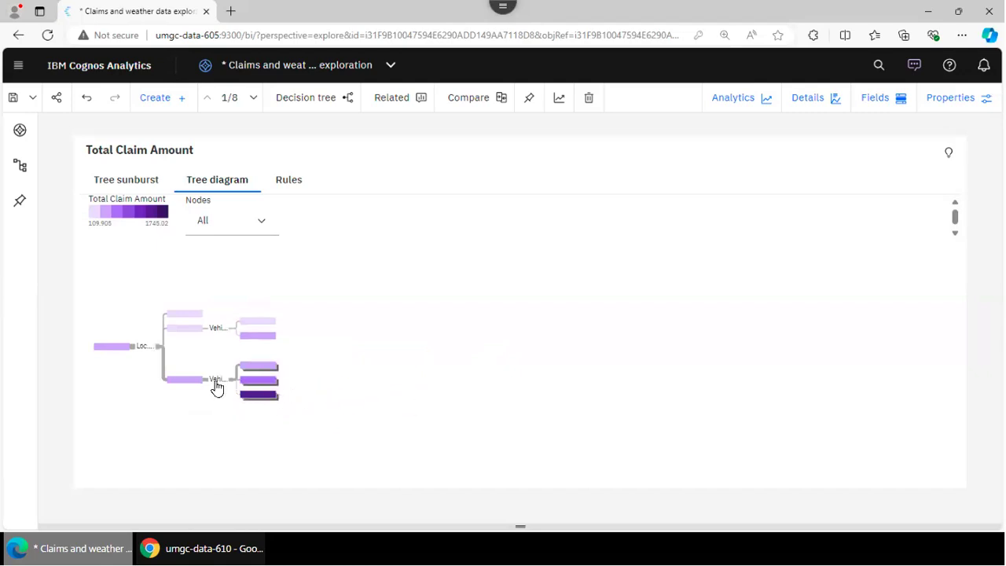
{"action": "left_click", "coordinate": [196, 386]}
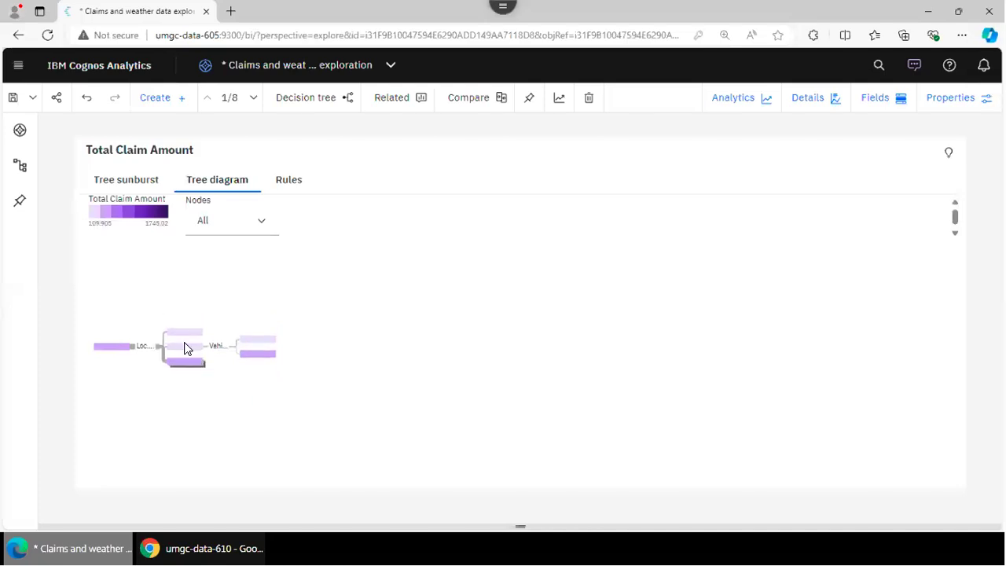
{"action": "left_click", "coordinate": [188, 351]}
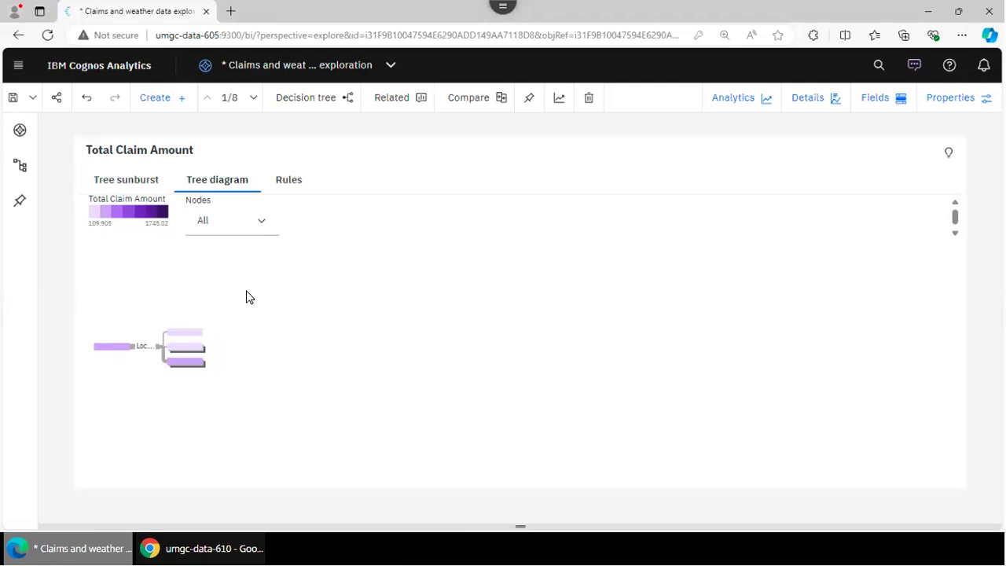
Step: Switch to the sunburst view of Total Claim Amount and expand the Suburban segment and its SUV, Sports Car segment
{"action": "left_click", "coordinate": [123, 186]}
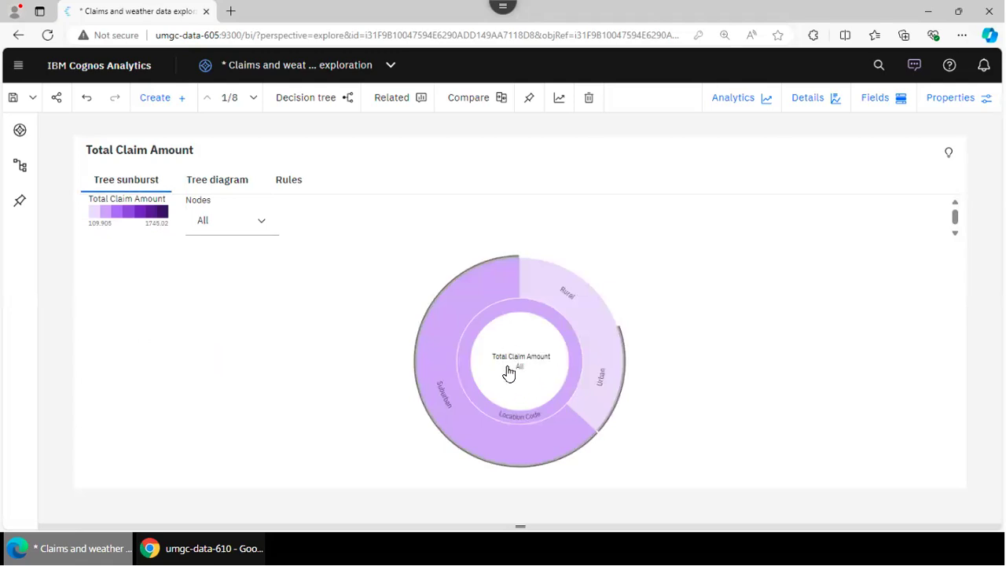
{"action": "mouse_move", "coordinate": [509, 373]}
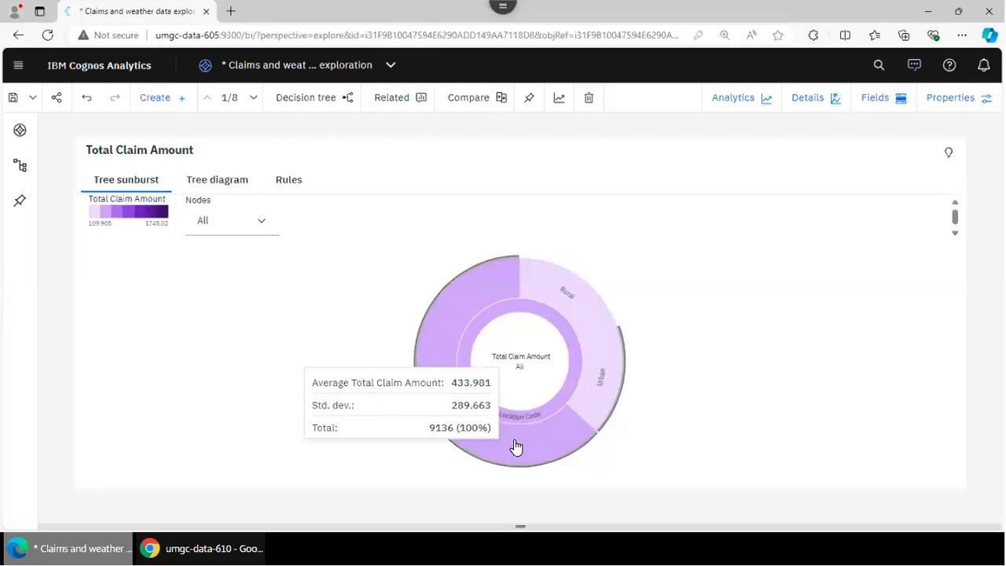
{"action": "mouse_move", "coordinate": [517, 450]}
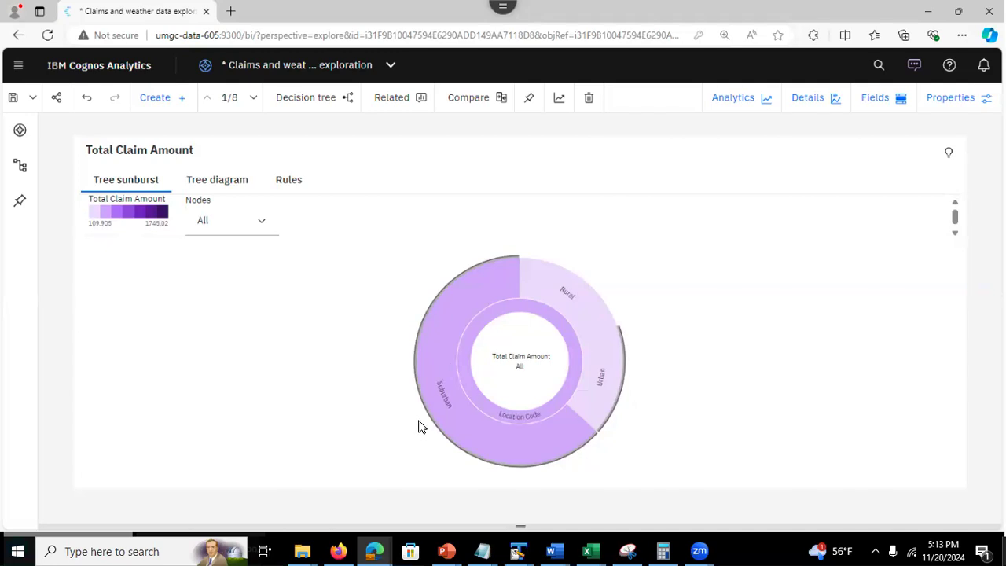
{"action": "left_click", "coordinate": [438, 385]}
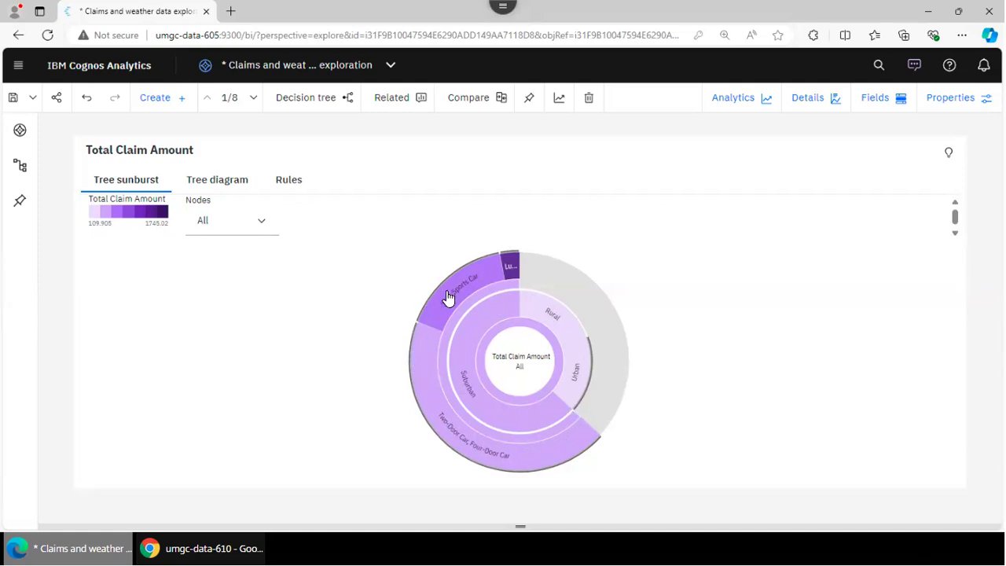
{"action": "mouse_move", "coordinate": [433, 418]}
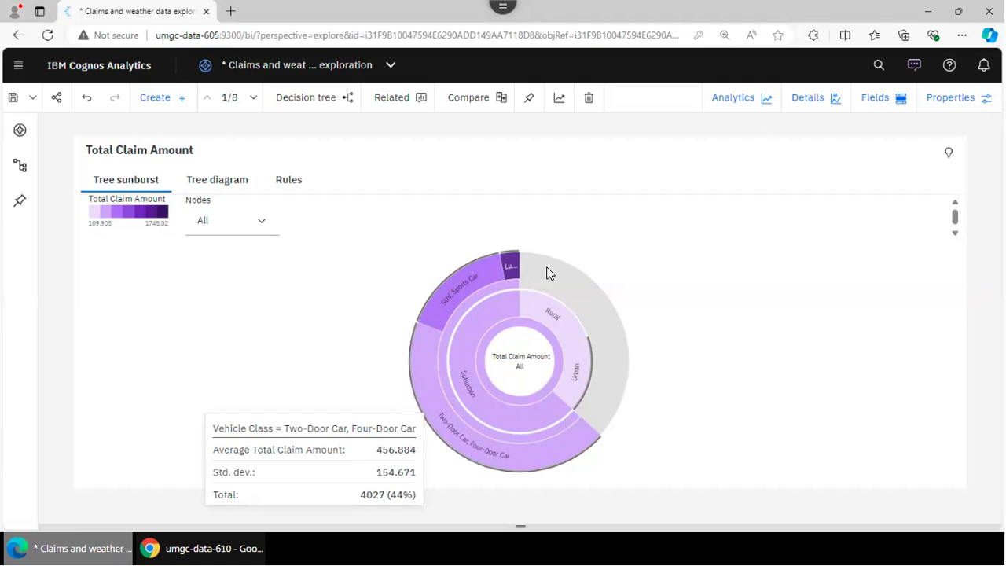
{"action": "left_click", "coordinate": [446, 294]}
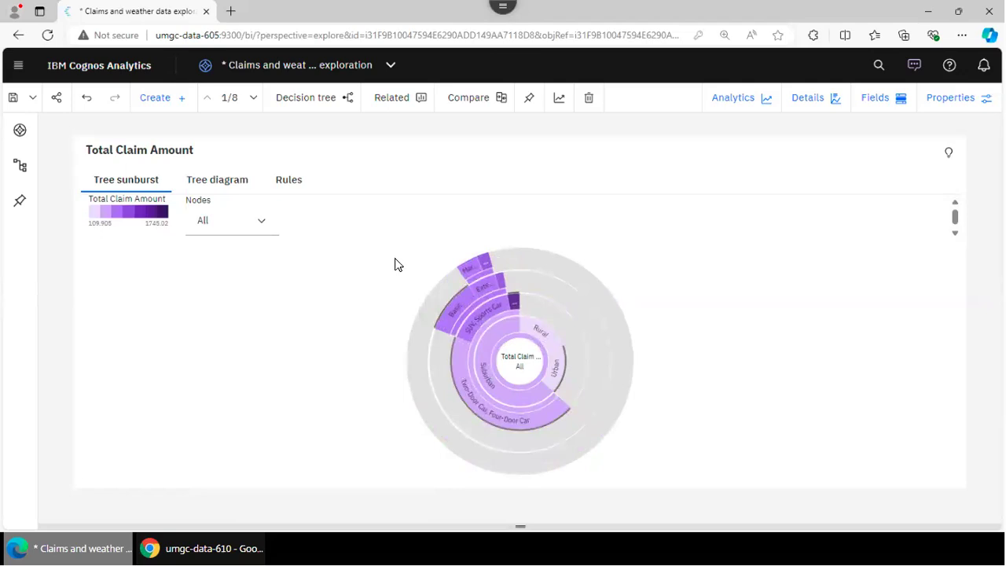
Step: Review the decision rules for Total Claim Amount and return to the sunburst view
{"action": "left_click", "coordinate": [288, 181]}
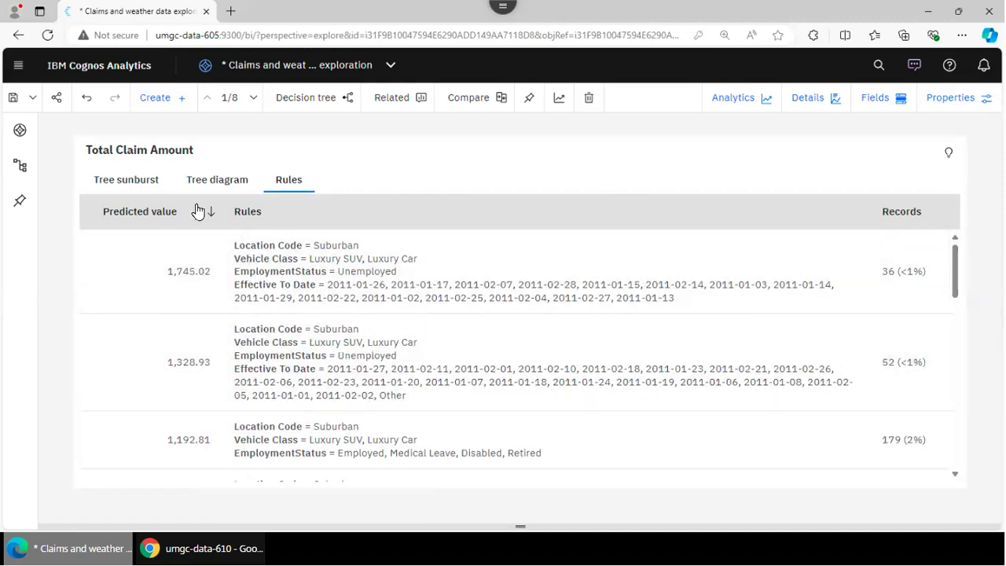
{"action": "left_click", "coordinate": [126, 182]}
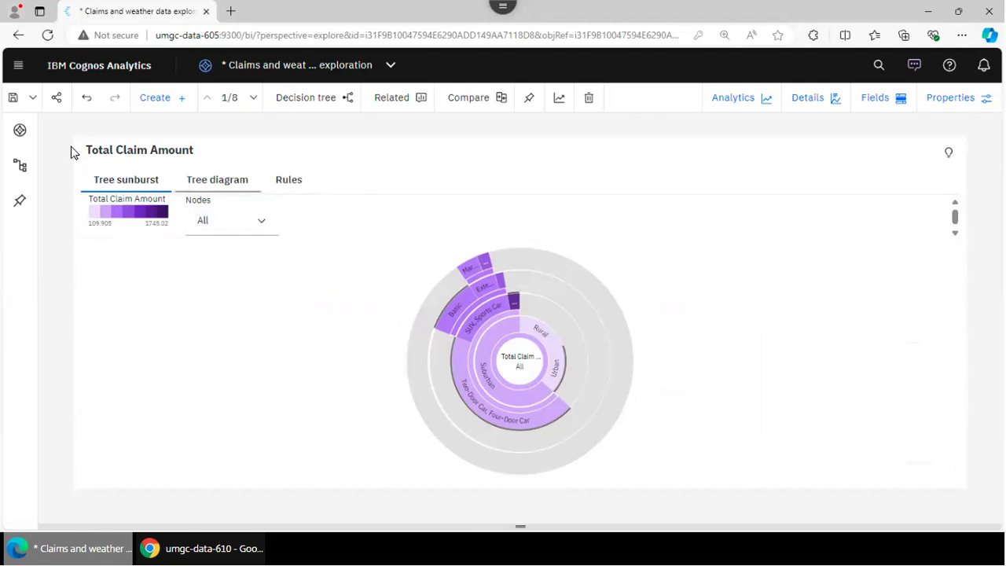
Step: Show the exploration's cards and browse through the list, returning to the first card
{"action": "left_click", "coordinate": [21, 130]}
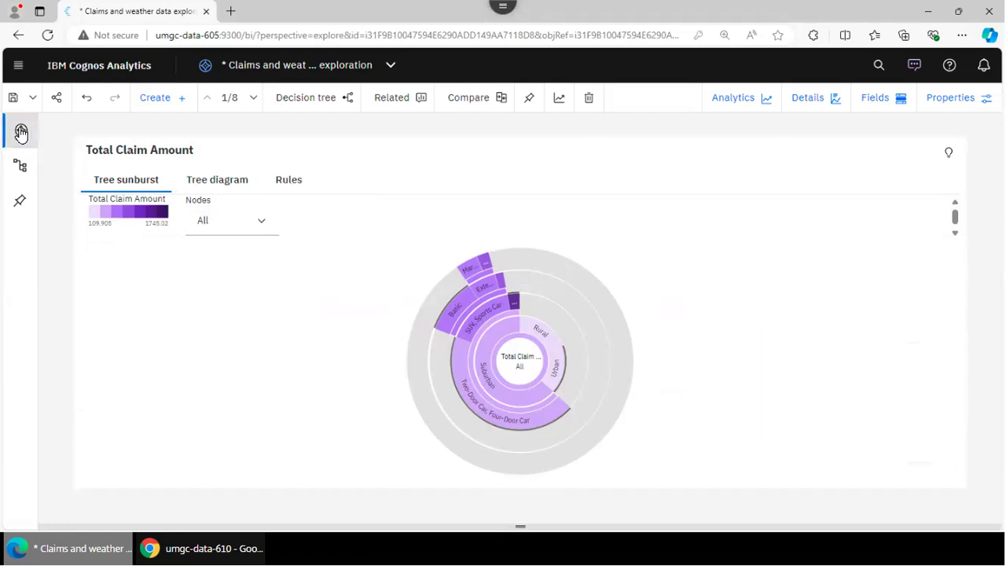
{"action": "left_click_drag", "start_coordinate": [231, 200], "coordinate": [224, 353]}
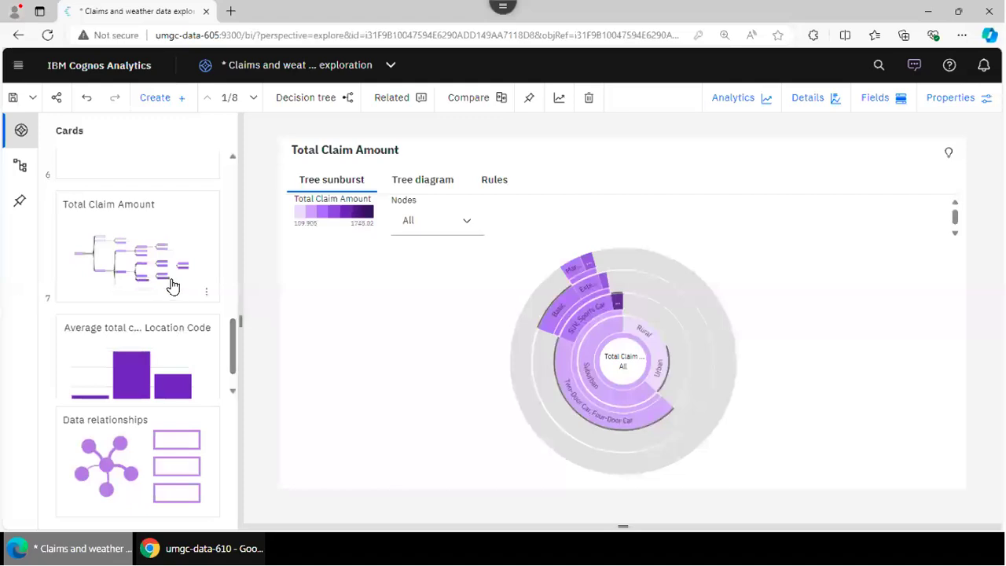
{"action": "left_click_drag", "start_coordinate": [233, 363], "coordinate": [224, 193]}
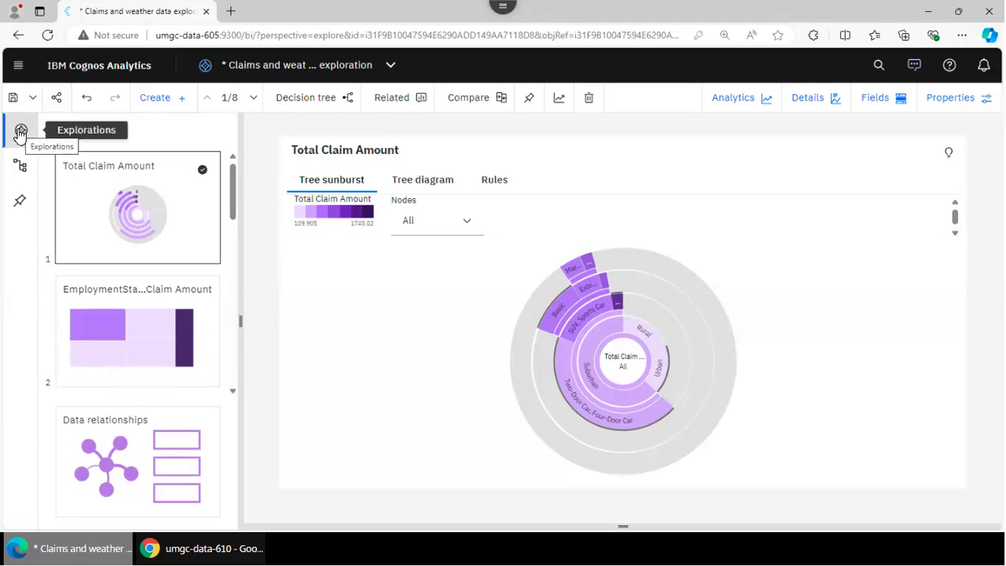
Step: Create a new single visualization card and choose Decision tree as its type
{"action": "left_click", "coordinate": [157, 99]}
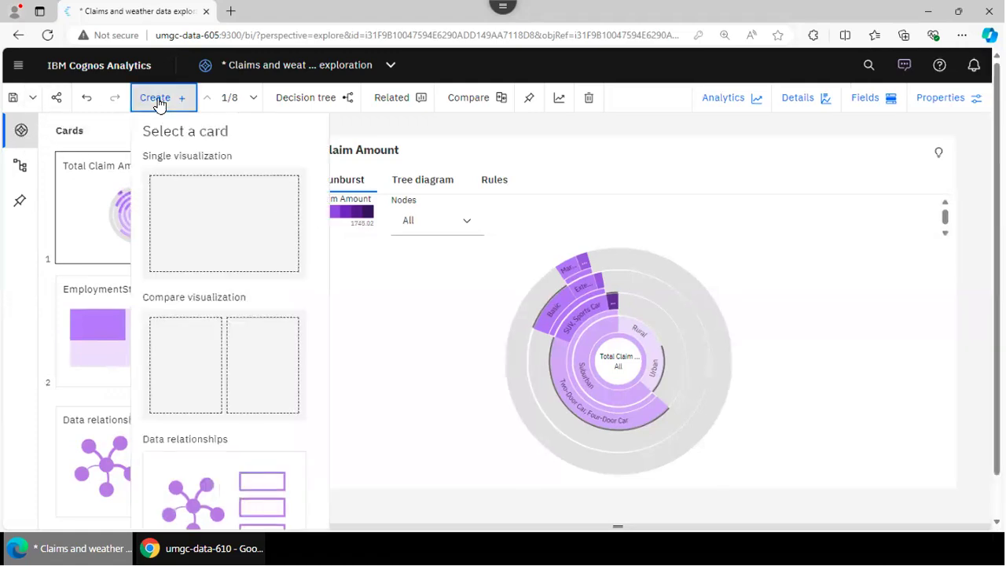
{"action": "left_click", "coordinate": [183, 195]}
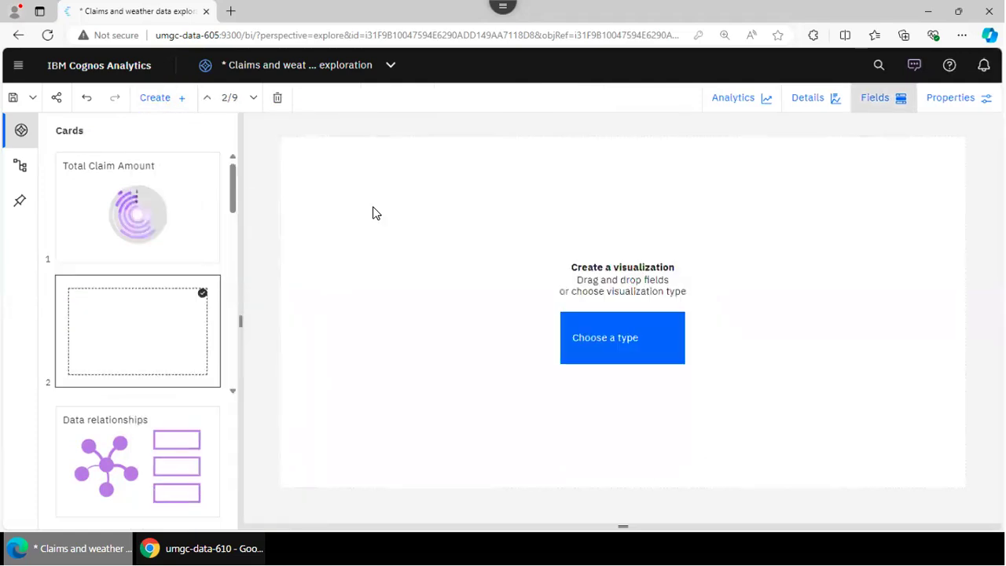
{"action": "left_click", "coordinate": [605, 340]}
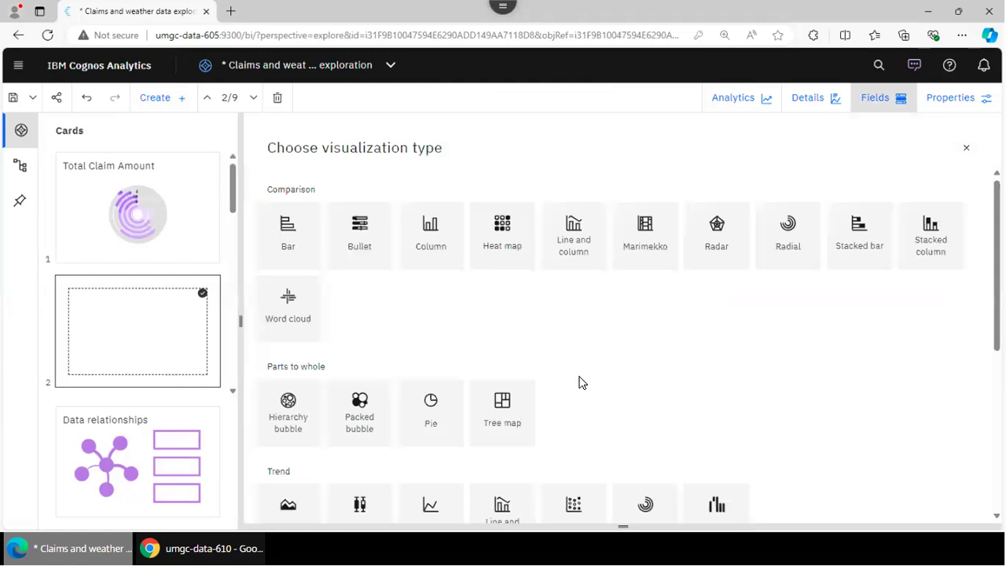
{"action": "scroll", "coordinate": [629, 338], "scroll_direction": "down", "scroll_amount": 5}
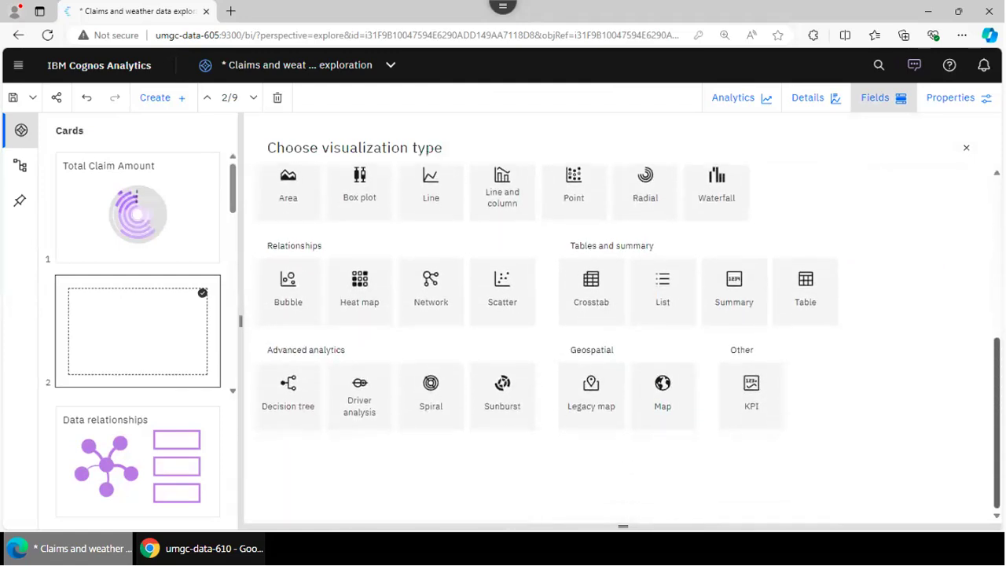
{"action": "left_click", "coordinate": [286, 385]}
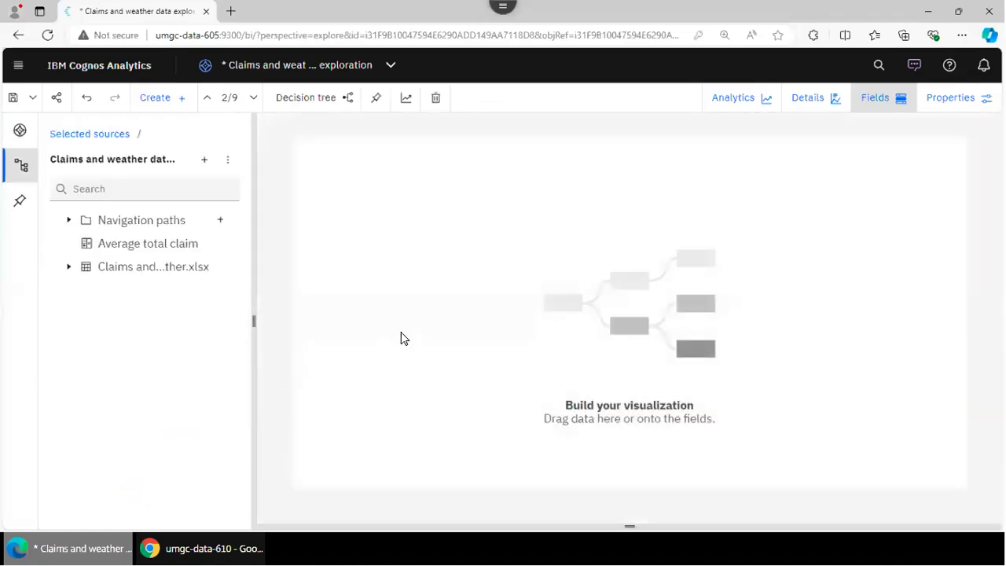
Step: Search the data fields for "emp", build the decision tree on EmploymentStatus and hide the source list
{"action": "left_click", "coordinate": [122, 185]}
{"action": "type", "text": "e"}
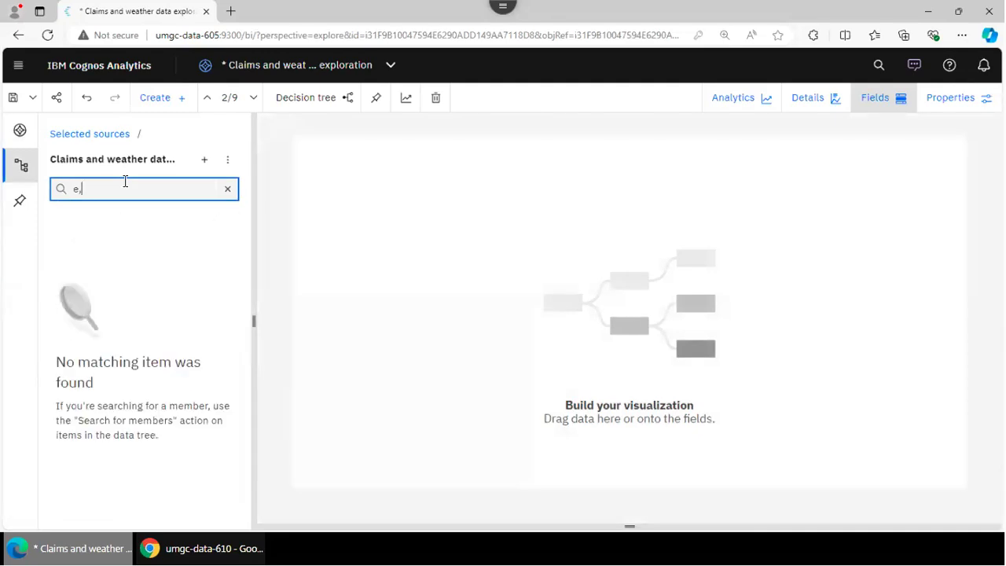
{"action": "type", "text": "mp"}
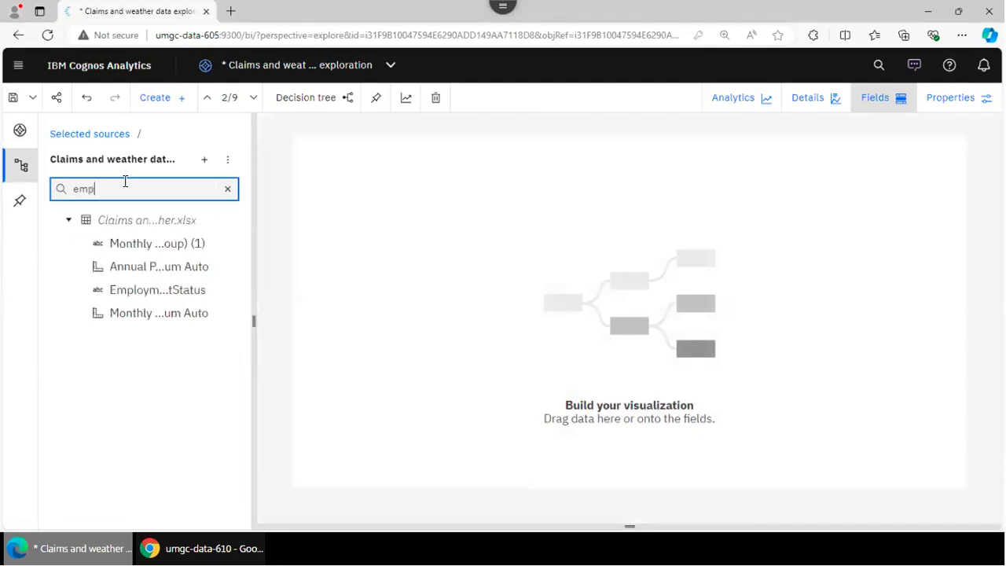
{"action": "left_click_drag", "start_coordinate": [97, 244], "coordinate": [582, 304]}
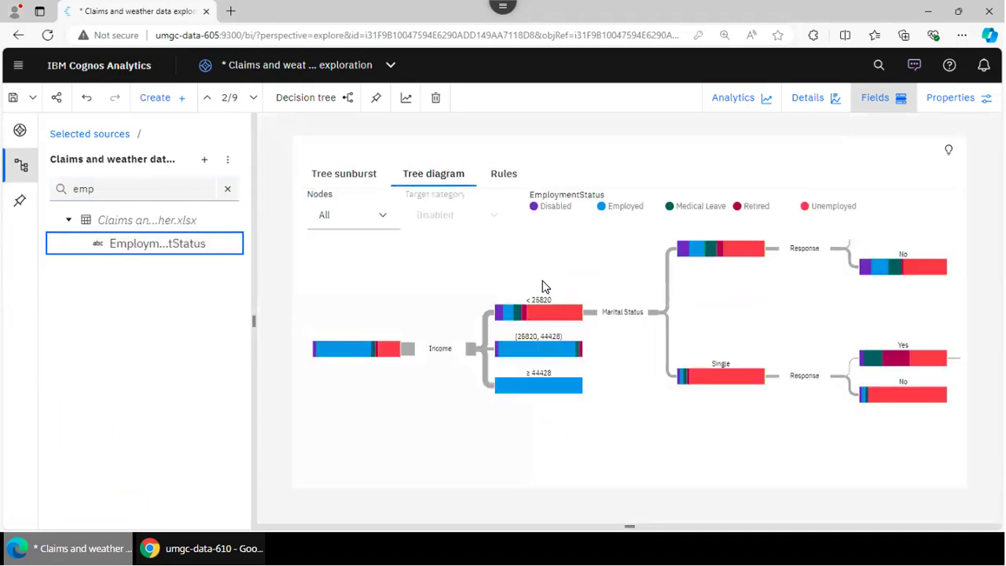
{"action": "left_click", "coordinate": [19, 168]}
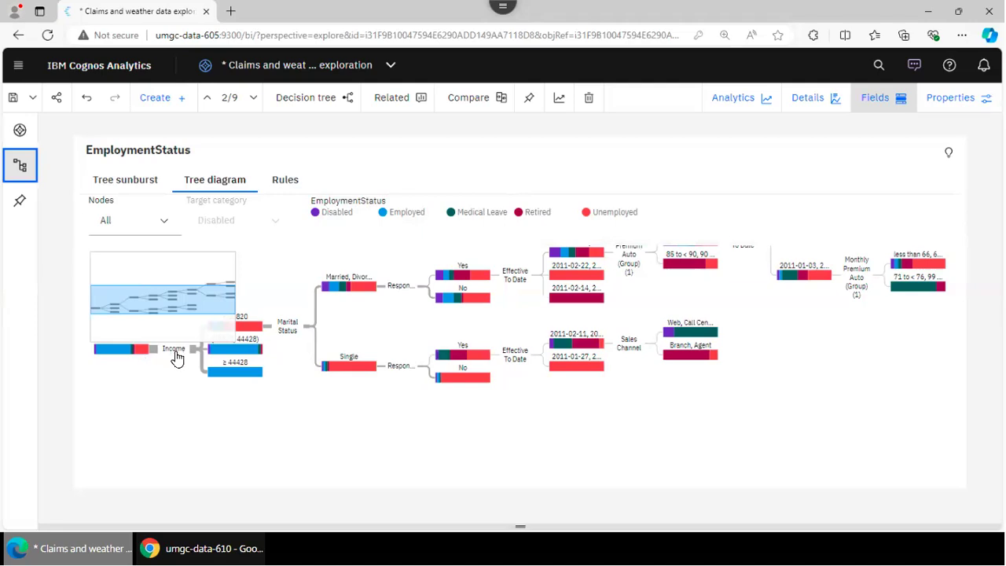
Step: Inspect the Income < 25,820 node, its Single path with Response No, and the Web, Call Center node in the EmploymentStatus tree
{"action": "left_click", "coordinate": [246, 325]}
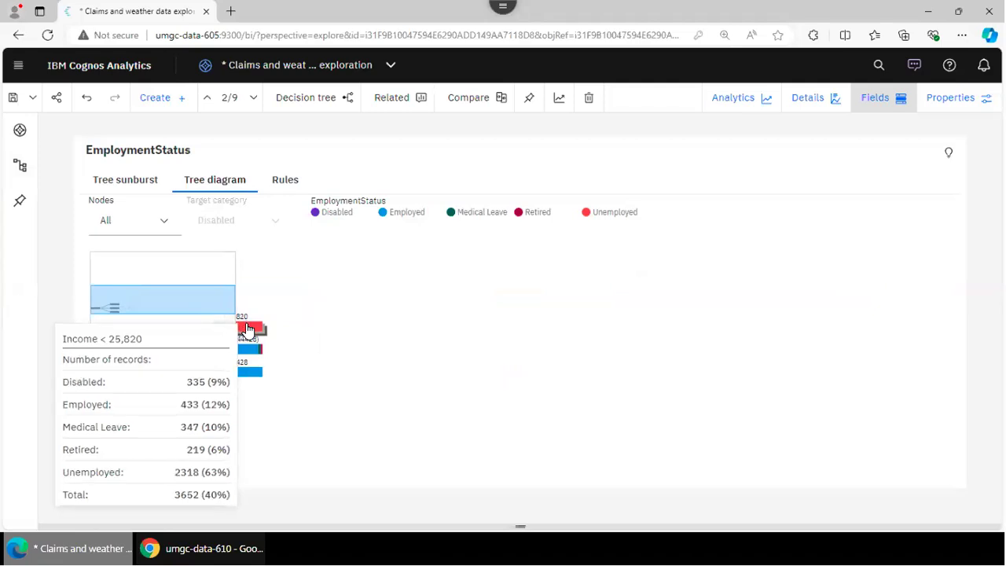
{"action": "left_click", "coordinate": [251, 330]}
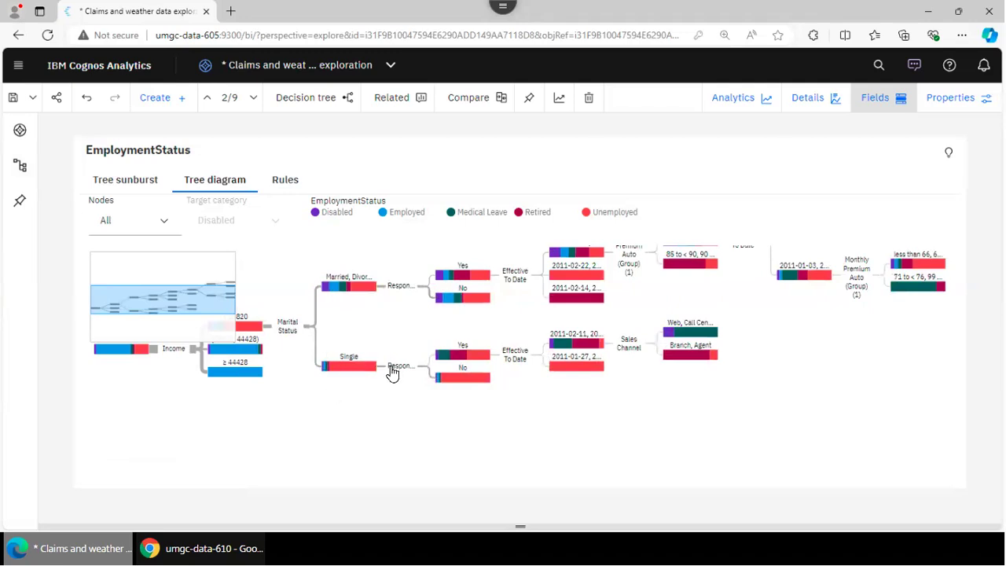
{"action": "mouse_move", "coordinate": [377, 372]}
{"action": "left_click", "coordinate": [485, 381]}
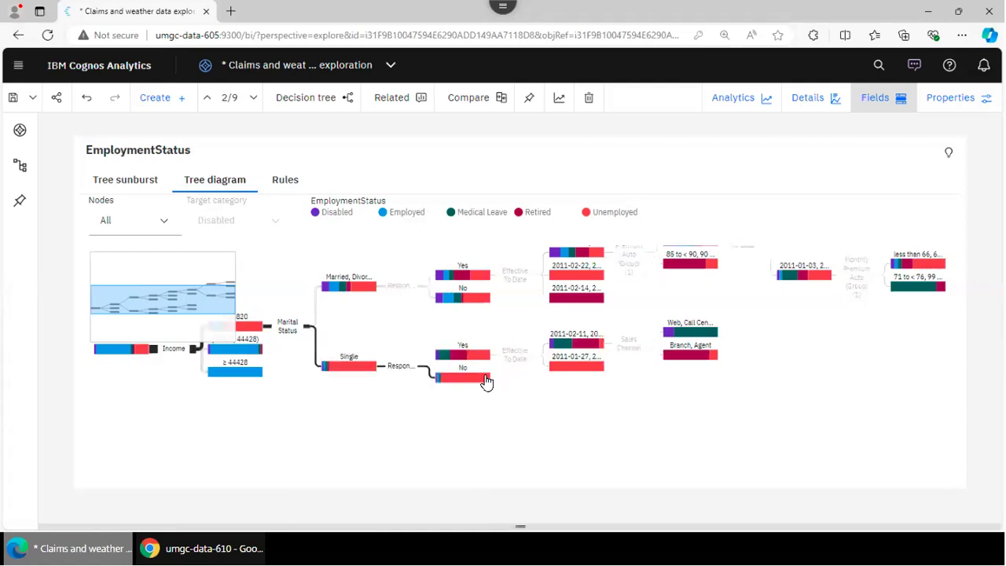
{"action": "left_click", "coordinate": [472, 381]}
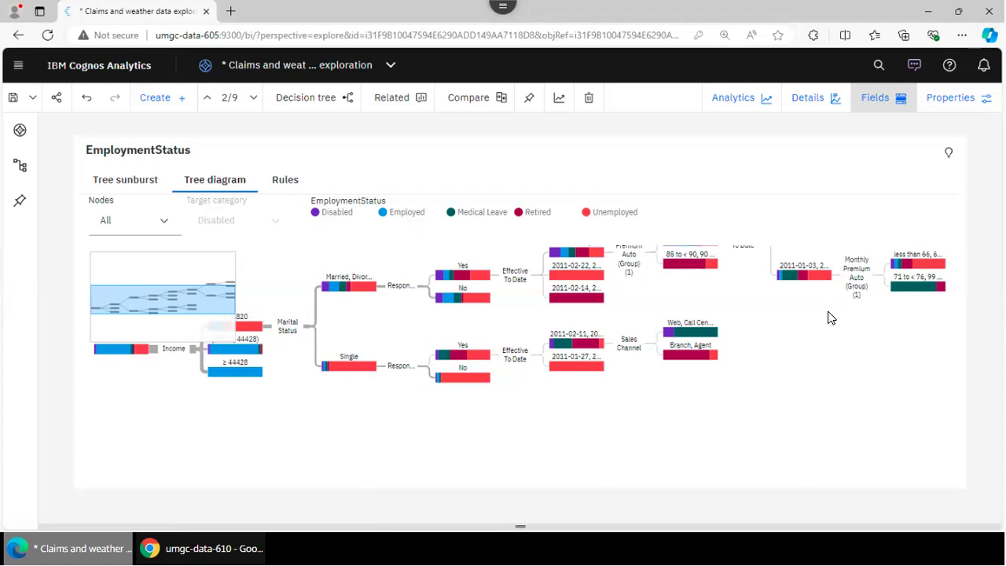
{"action": "mouse_move", "coordinate": [702, 341]}
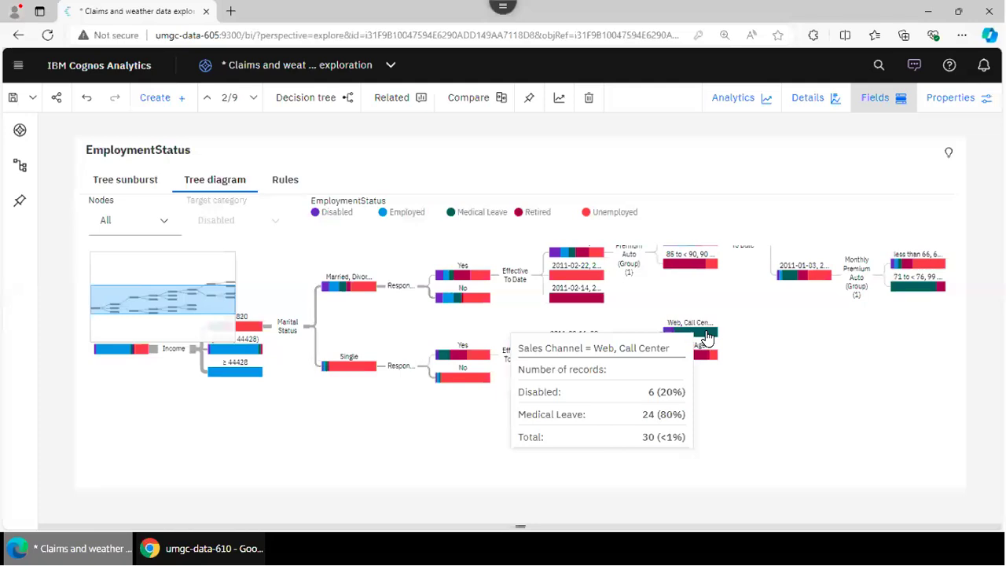
Step: Compare the Rules and sunburst views of the EmploymentStatus tree, ending on the rules
{"action": "left_click", "coordinate": [288, 186]}
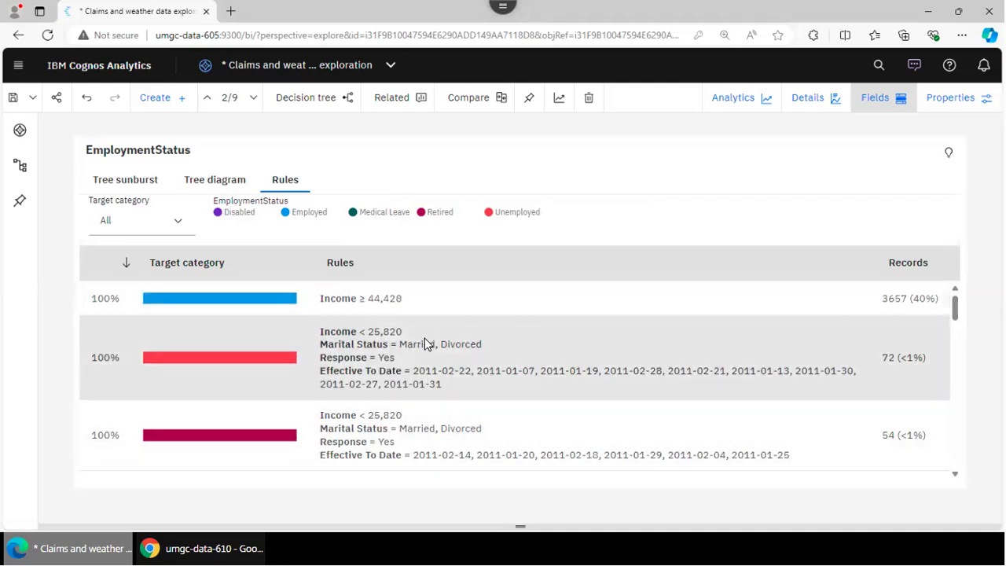
{"action": "left_click", "coordinate": [126, 182]}
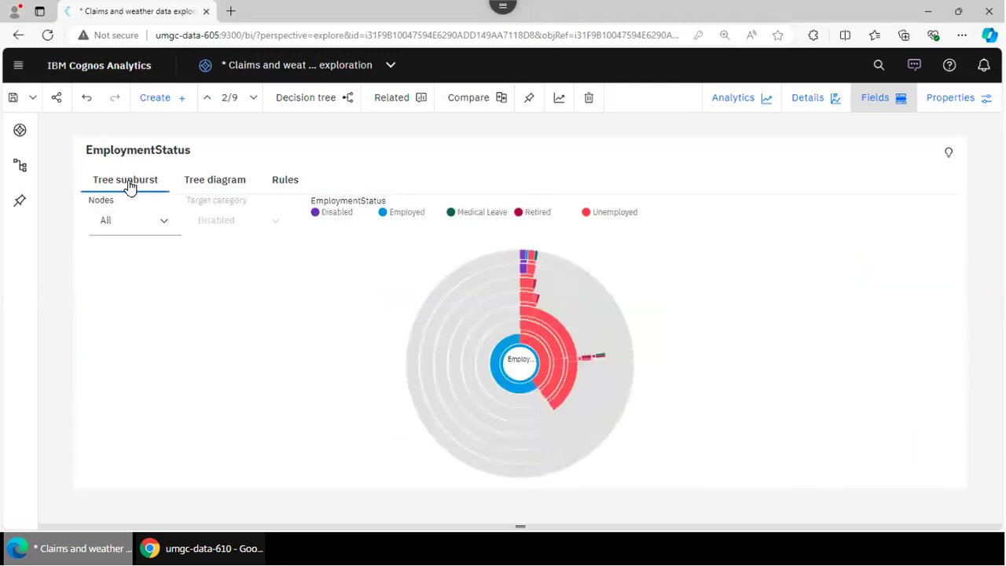
{"action": "left_click", "coordinate": [286, 190]}
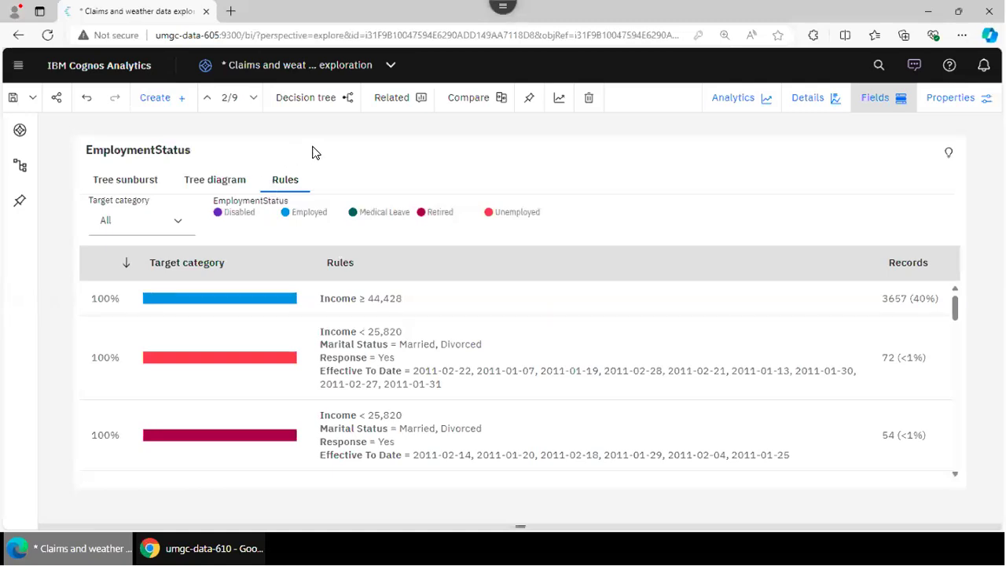
Step: Check the EmploymentStatus tree diagram's properties and review the Claims and Weather.xlsx fields available in its target's scope
{"action": "left_click", "coordinate": [207, 181]}
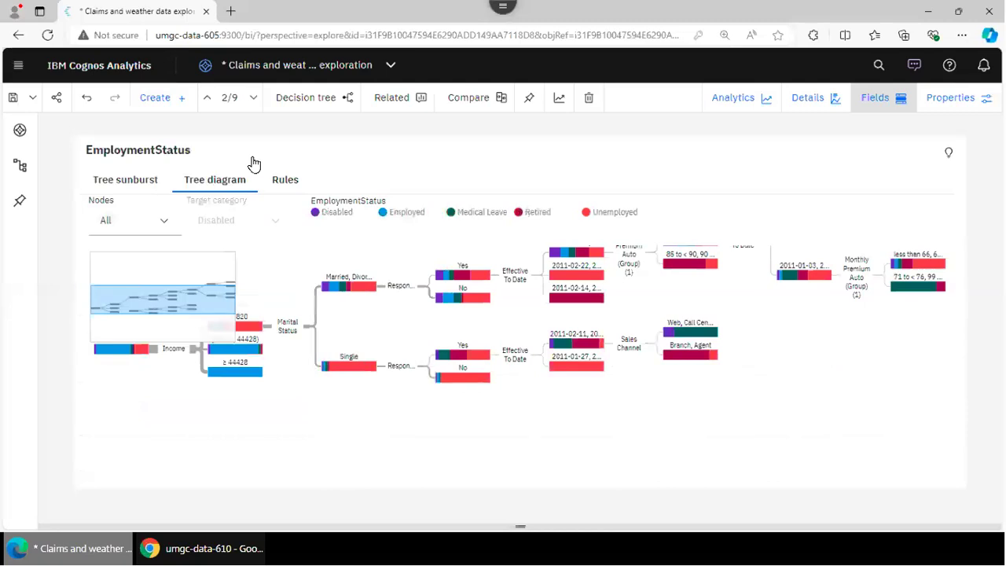
{"action": "left_click", "coordinate": [949, 105]}
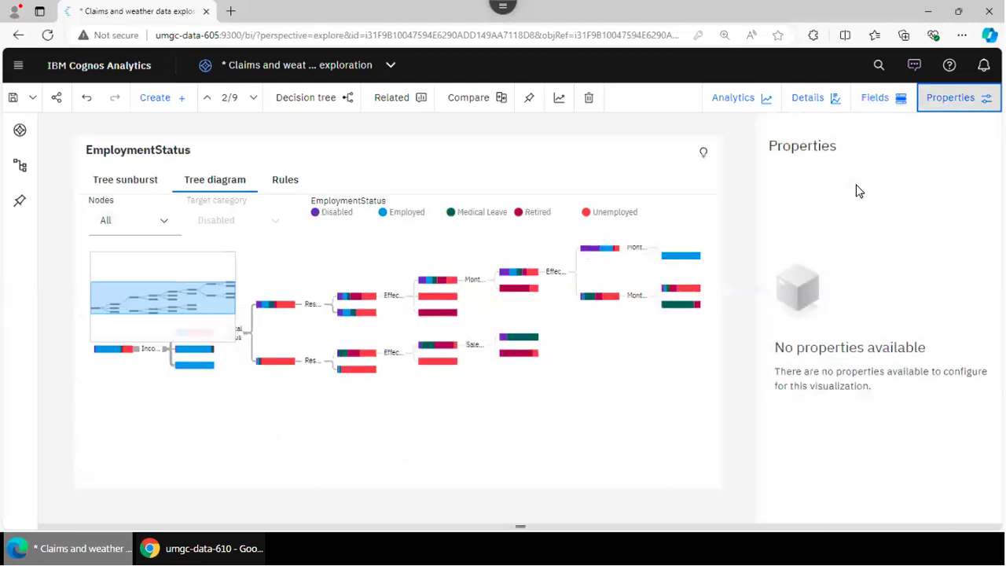
{"action": "left_click", "coordinate": [879, 100]}
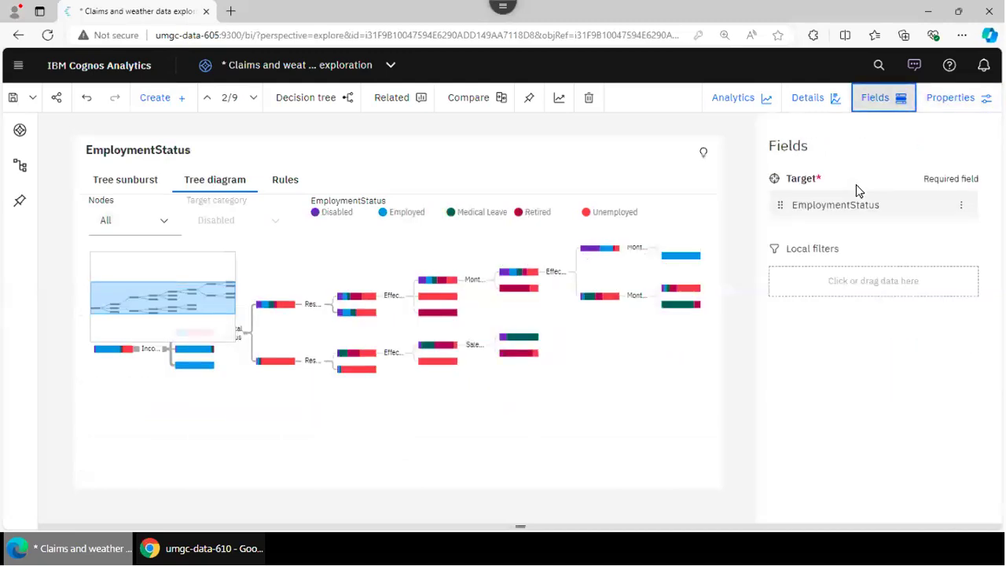
{"action": "left_click", "coordinate": [962, 207]}
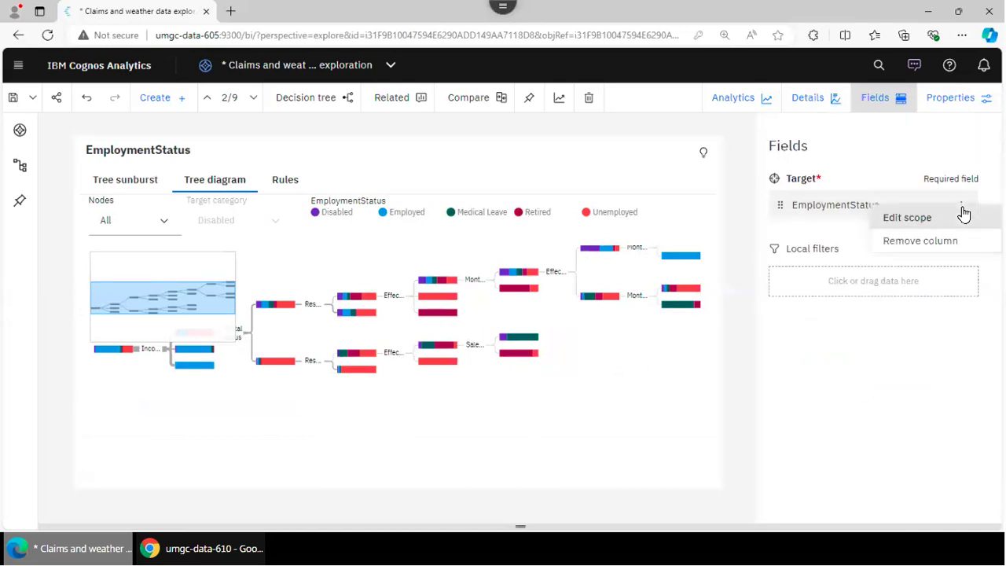
{"action": "left_click", "coordinate": [908, 220]}
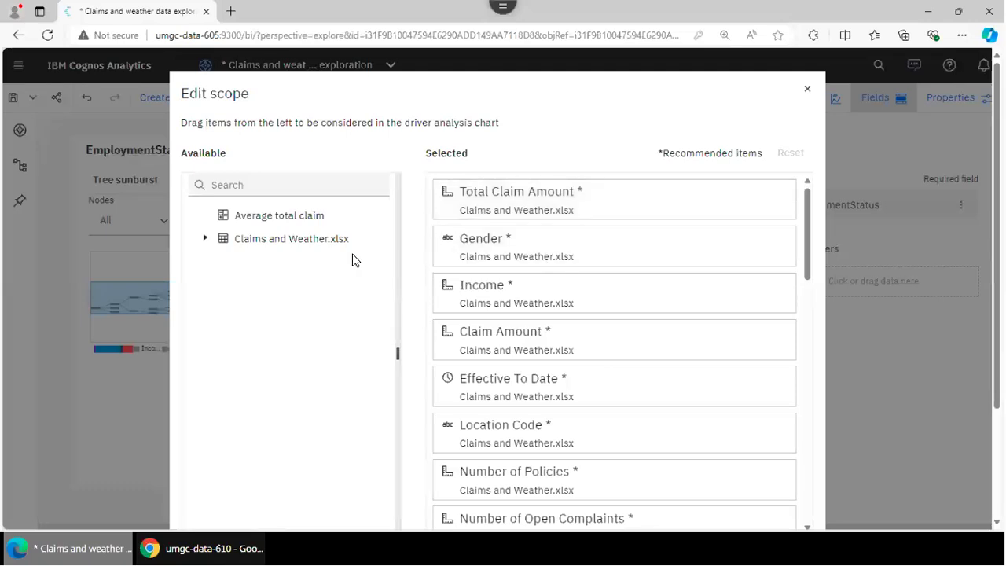
{"action": "left_click", "coordinate": [205, 242]}
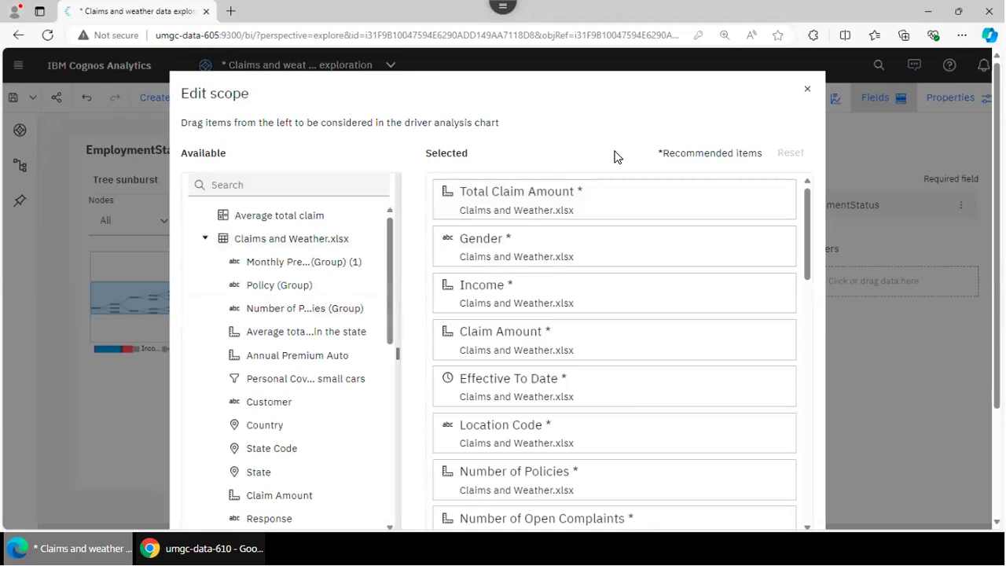
{"action": "left_click", "coordinate": [807, 90]}
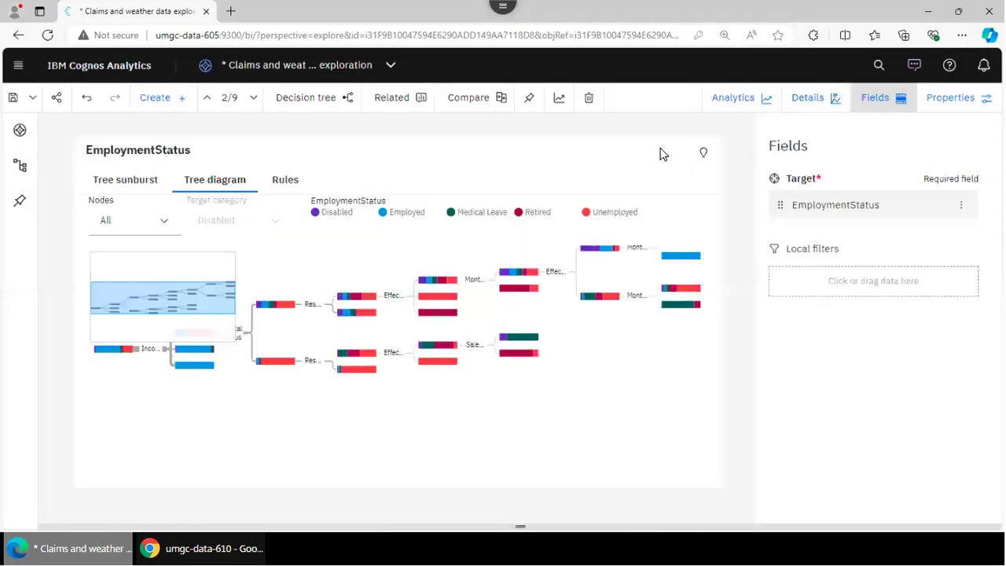
Step: Save the Claims and weather data exploration and close it
{"action": "left_click", "coordinate": [14, 102]}
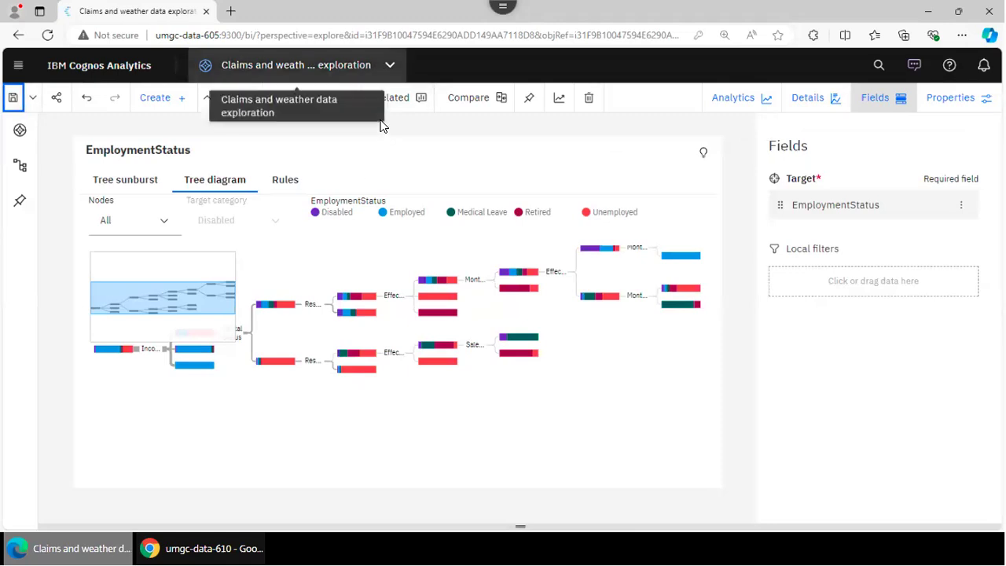
{"action": "left_click", "coordinate": [380, 75]}
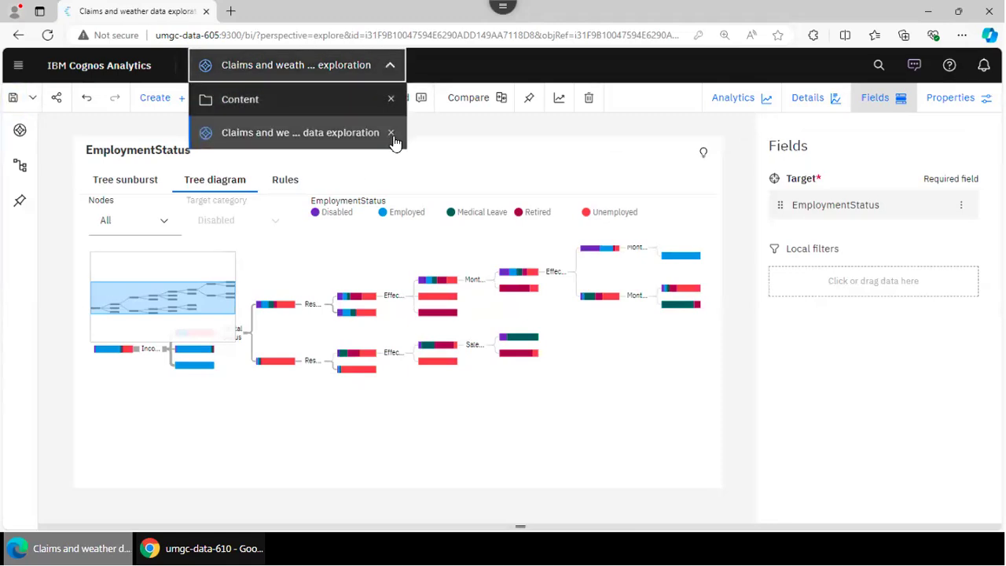
{"action": "left_click", "coordinate": [391, 132]}
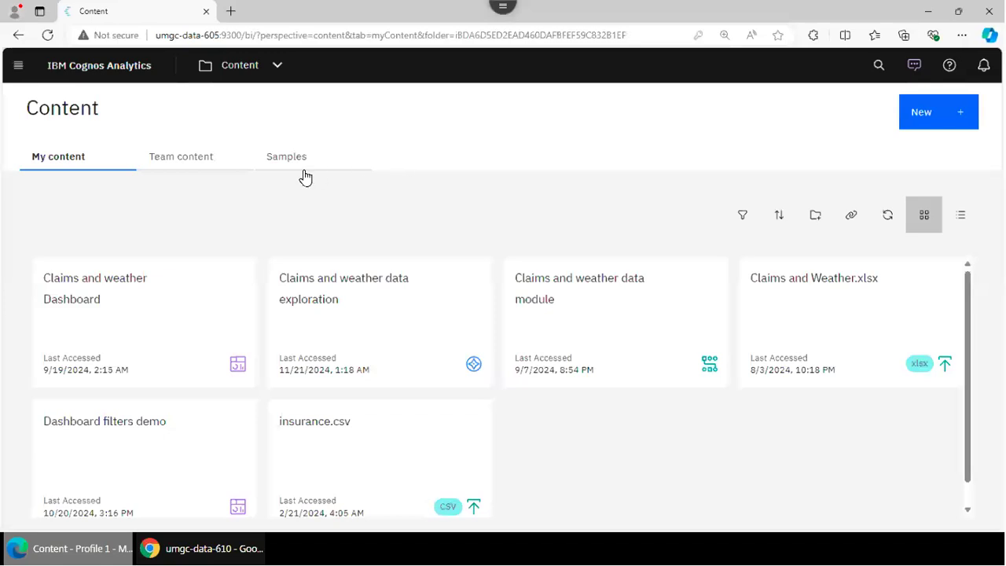
Step: Browse the data files in the team content's Units 6-8 Assignments folder under Data for DATA 605 Assignments
{"action": "left_click", "coordinate": [189, 168]}
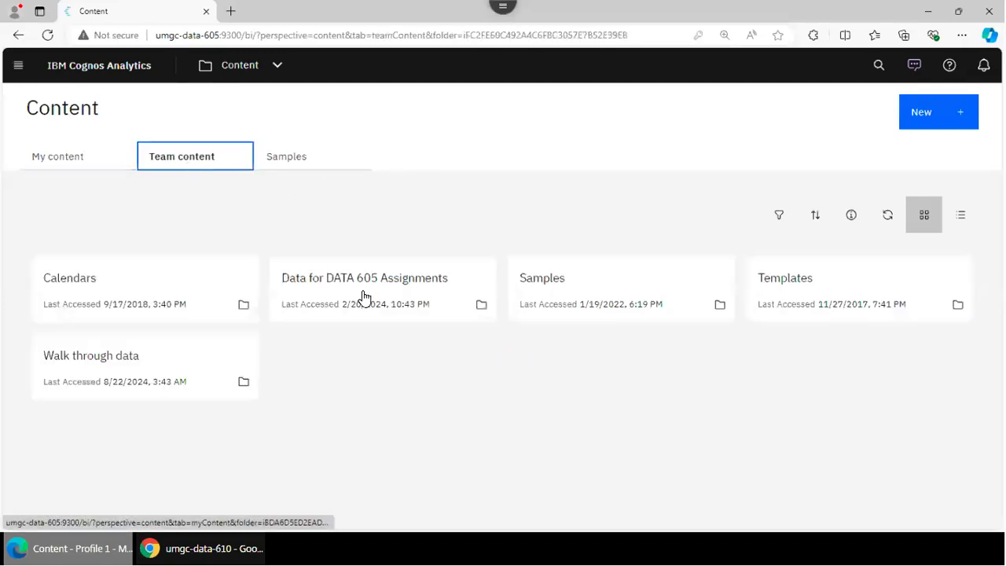
{"action": "left_click", "coordinate": [357, 289]}
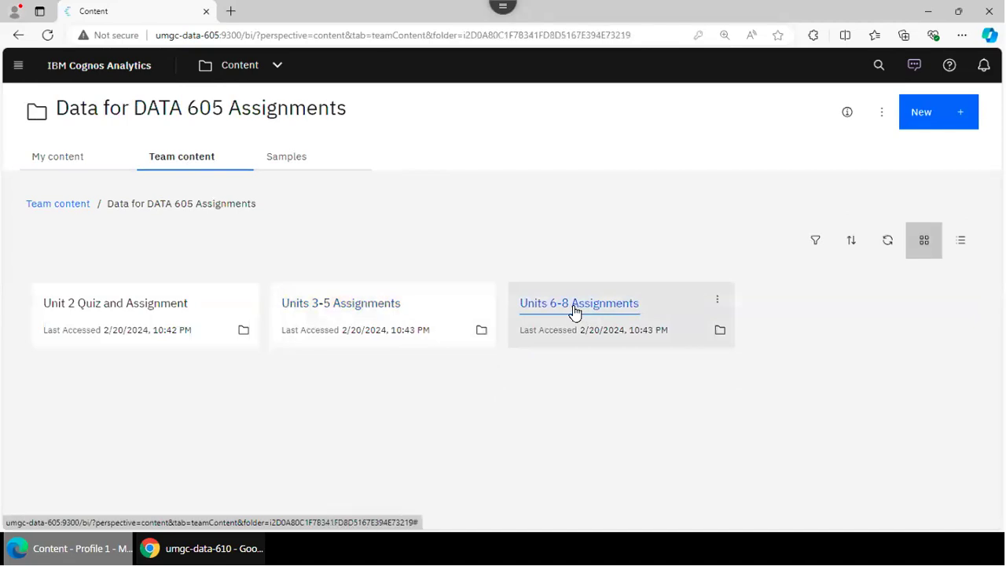
{"action": "left_click", "coordinate": [575, 310]}
{"action": "mouse_move", "coordinate": [973, 316]}
{"action": "left_mouse_down"}
{"action": "mouse_move", "coordinate": [980, 411]}
{"action": "mouse_move", "coordinate": [976, 315]}
{"action": "left_mouse_up"}
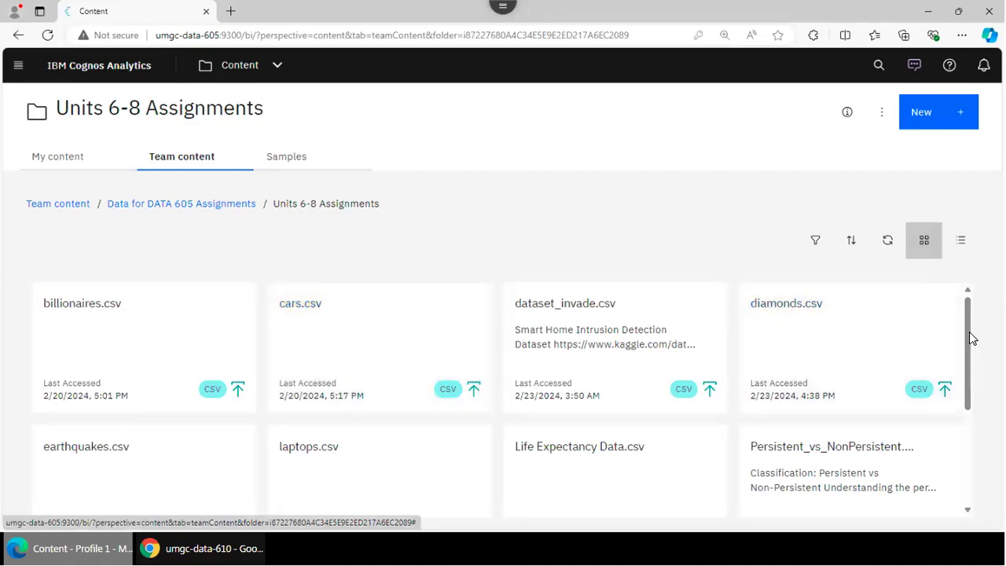
{"action": "left_click_drag", "start_coordinate": [970, 336], "coordinate": [973, 338]}
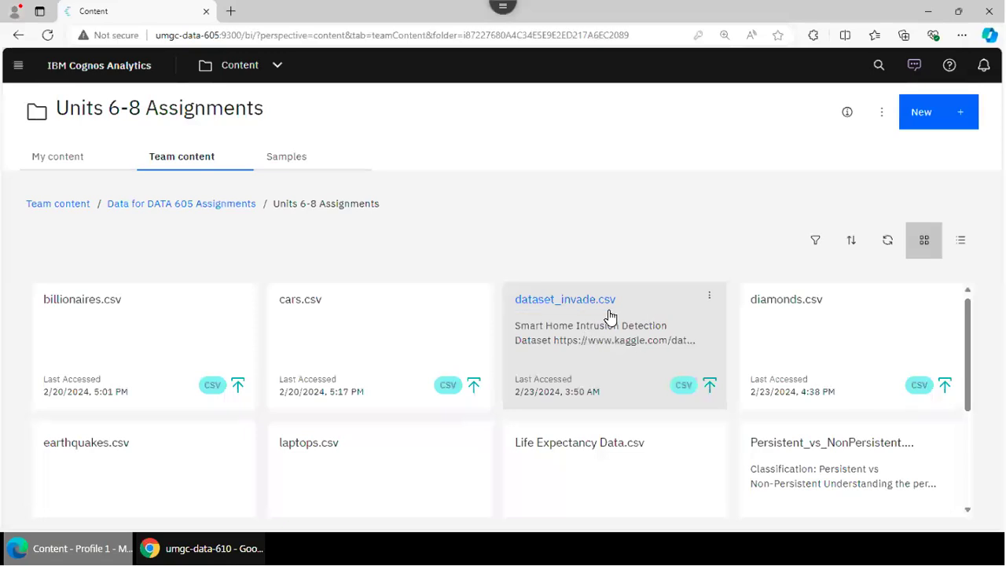
{"action": "left_click_drag", "start_coordinate": [971, 330], "coordinate": [977, 427]}
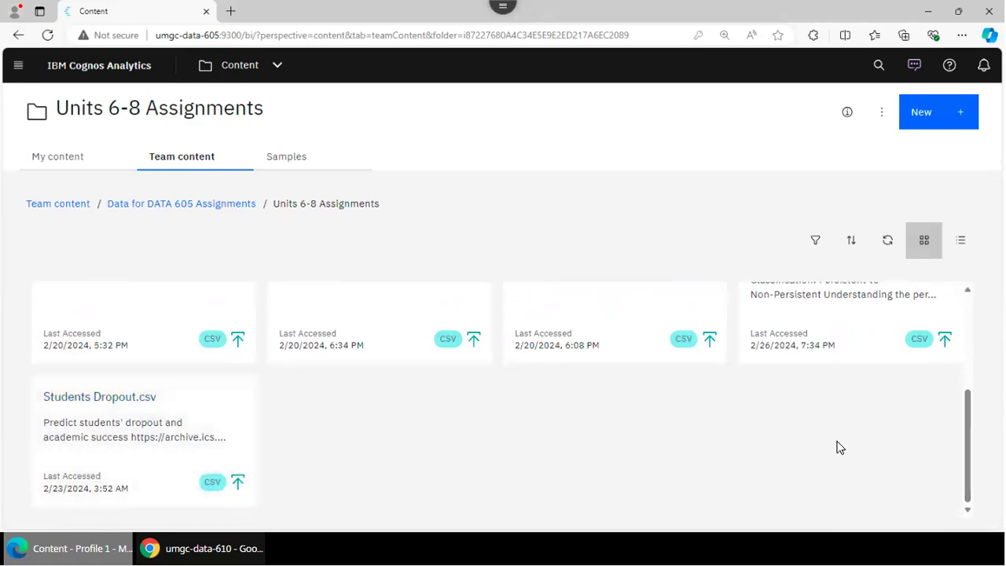
{"action": "left_click_drag", "start_coordinate": [973, 445], "coordinate": [973, 378]}
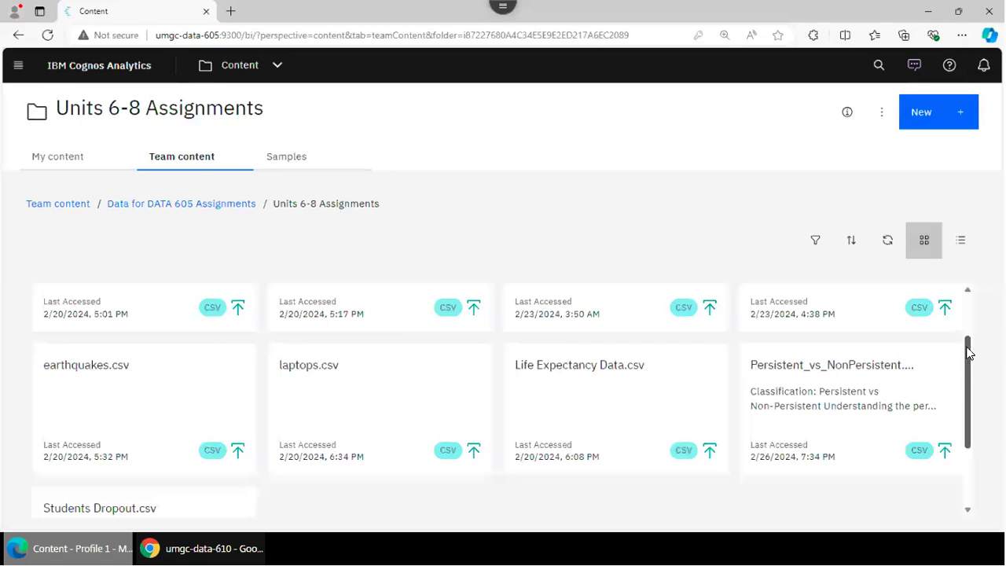
{"action": "scroll", "coordinate": [972, 330], "scroll_direction": "up", "scroll_amount": 1}
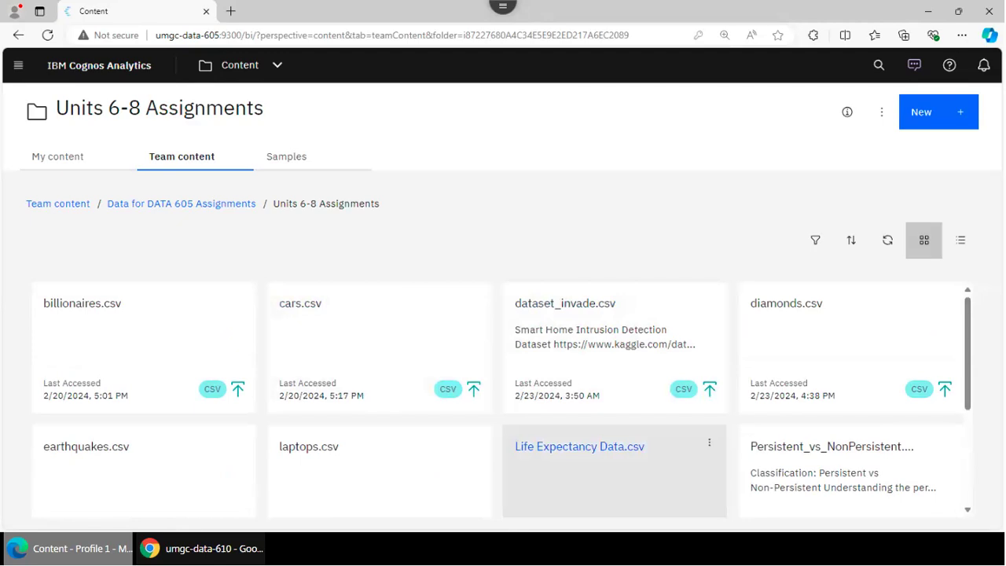
Step: Reopen the Claims and weather data exploration from personal content and view the EmploymentStatus tree map card
{"action": "left_click", "coordinate": [63, 161]}
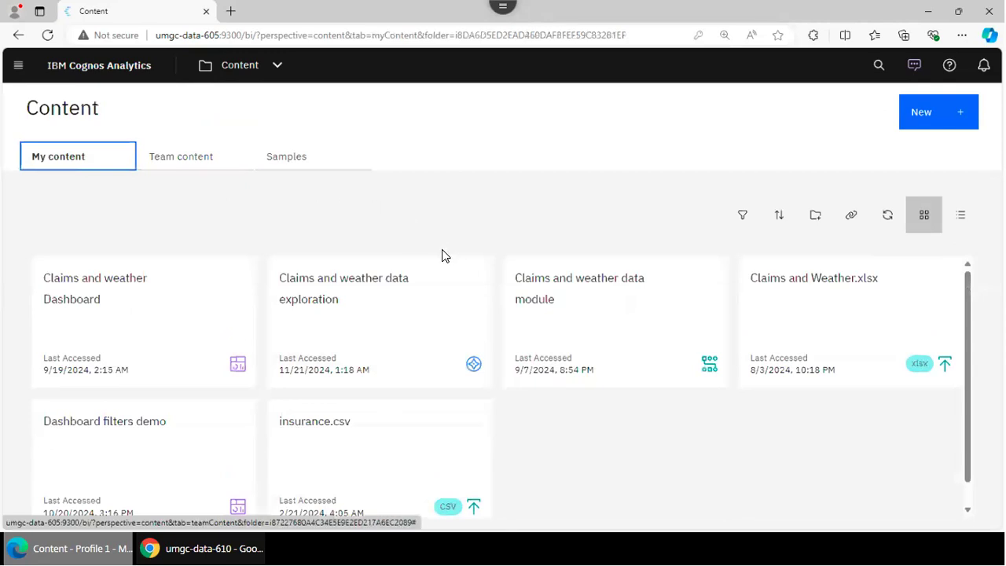
{"action": "left_click", "coordinate": [378, 287]}
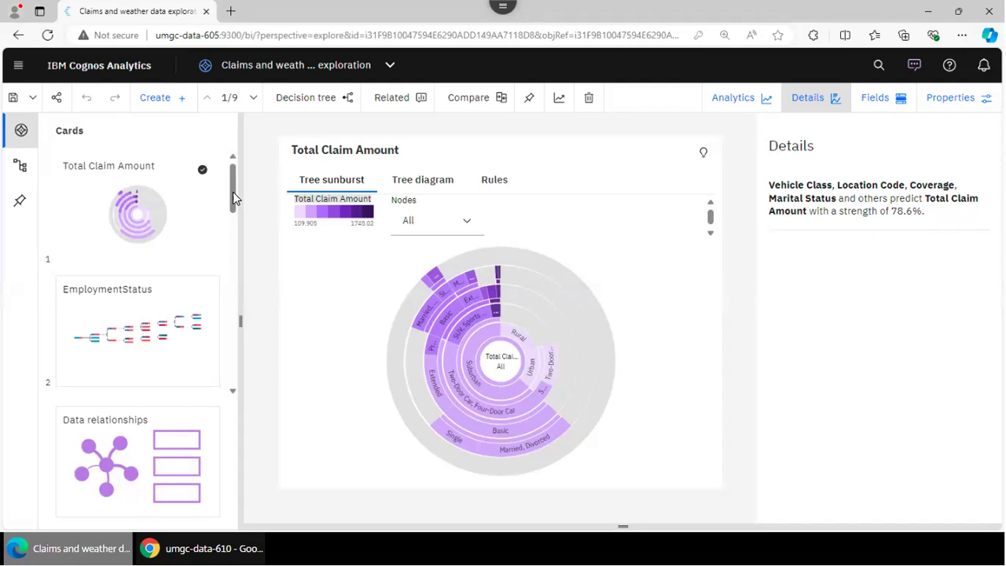
{"action": "left_click_drag", "start_coordinate": [233, 200], "coordinate": [240, 336]}
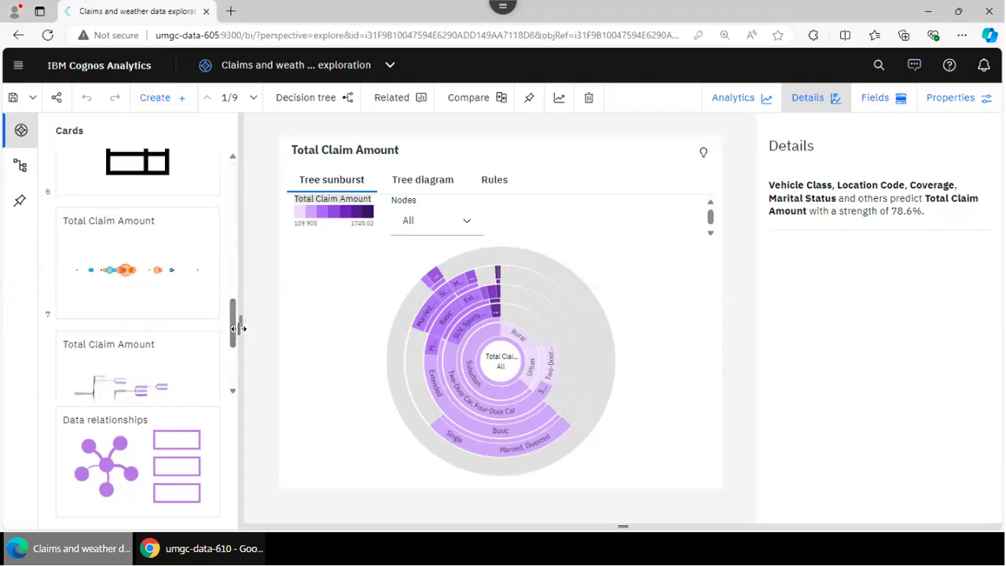
{"action": "left_click_drag", "start_coordinate": [236, 327], "coordinate": [243, 241]}
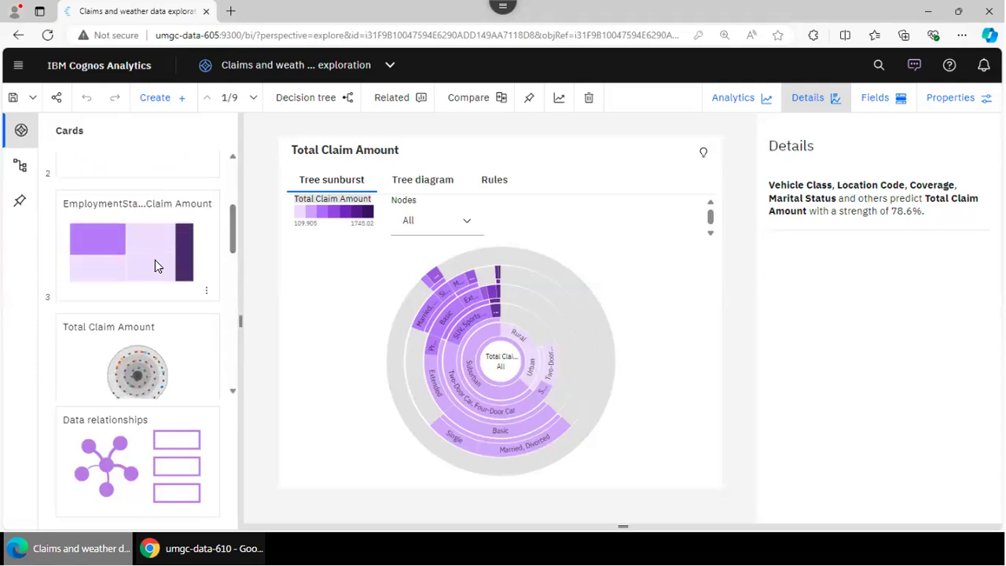
{"action": "left_click", "coordinate": [200, 262]}
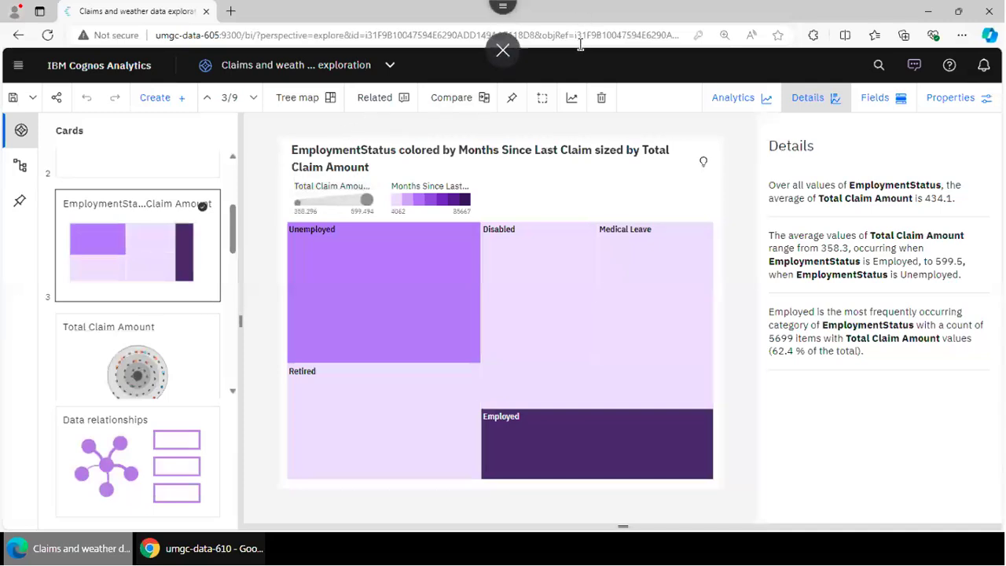
{"action": "left_click", "coordinate": [503, 51]}
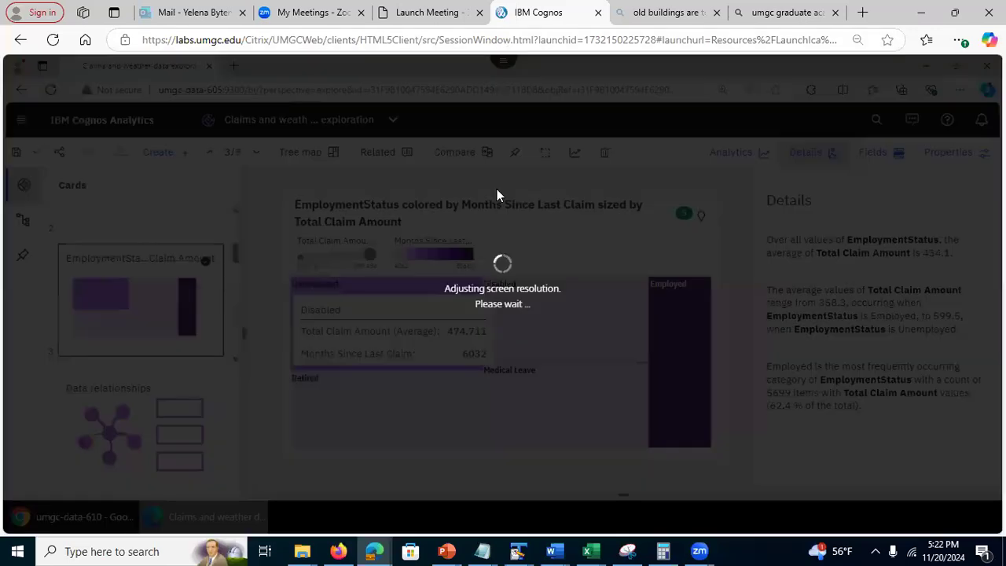
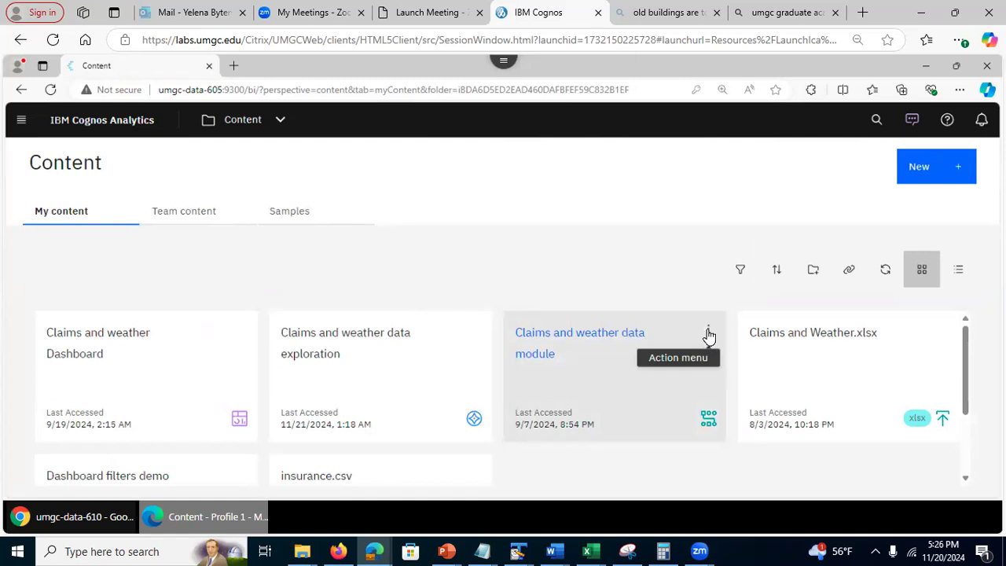
{"action": "left_click", "coordinate": [710, 337]}
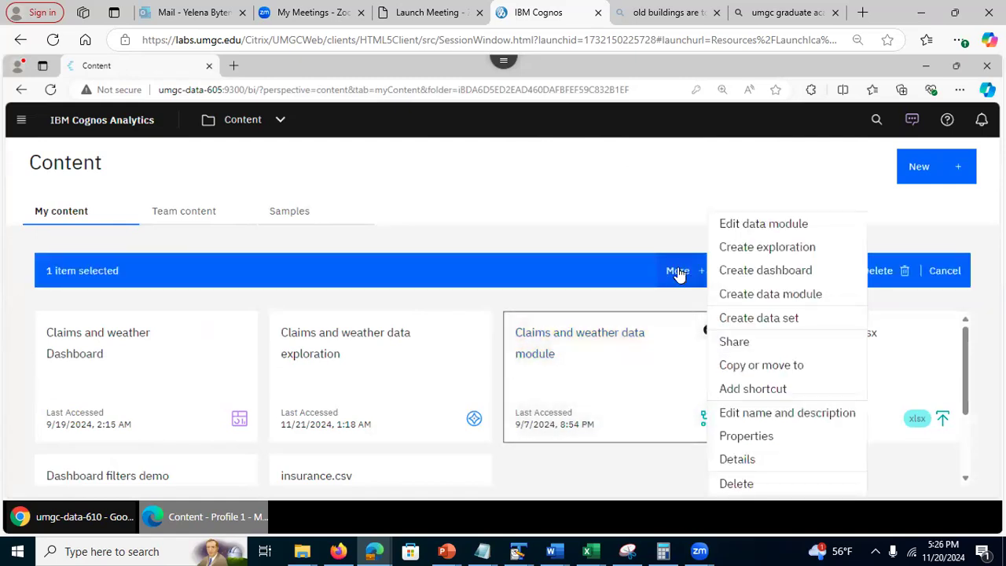
{"action": "left_click", "coordinate": [599, 214]}
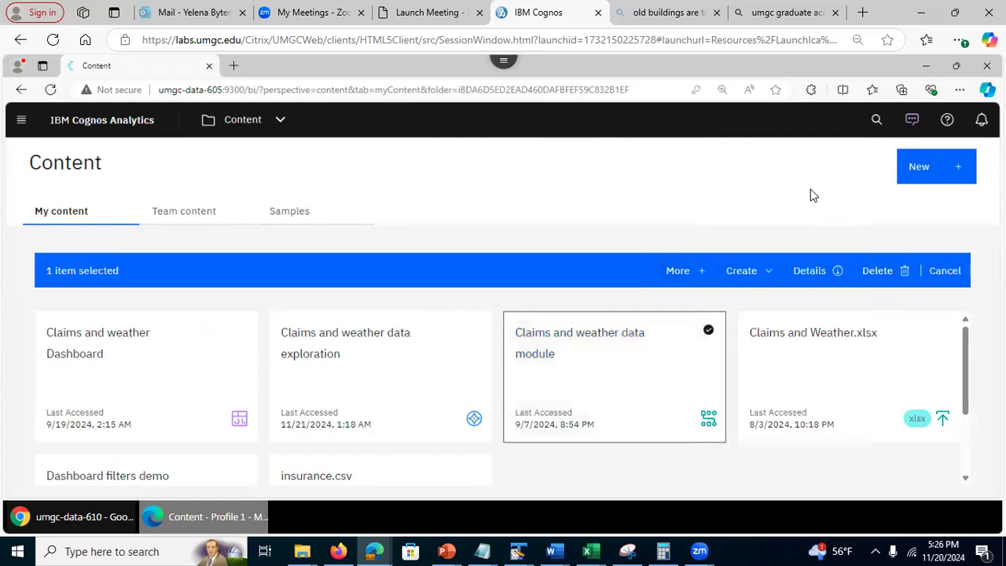
{"action": "left_click", "coordinate": [961, 170]}
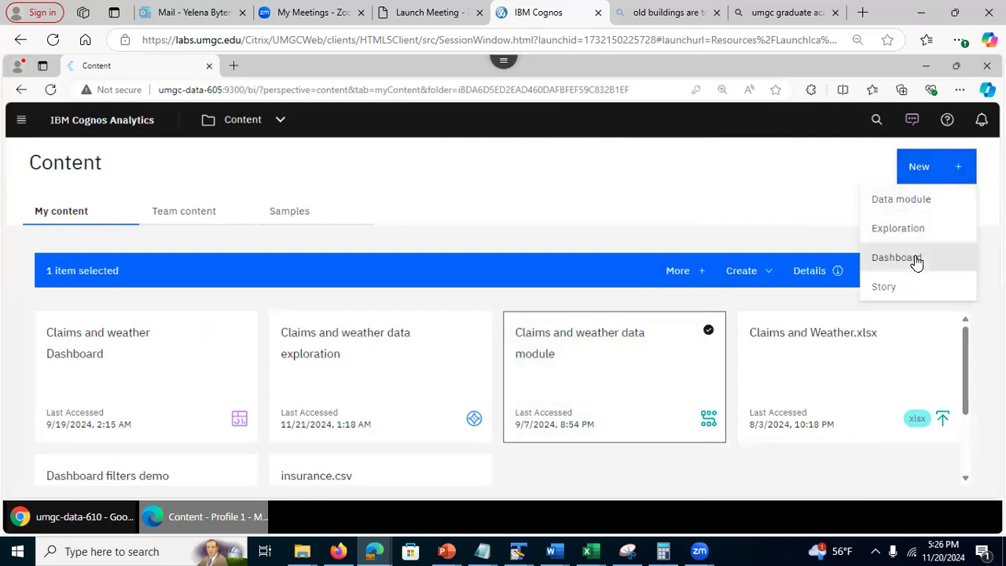
{"action": "left_click", "coordinate": [821, 162]}
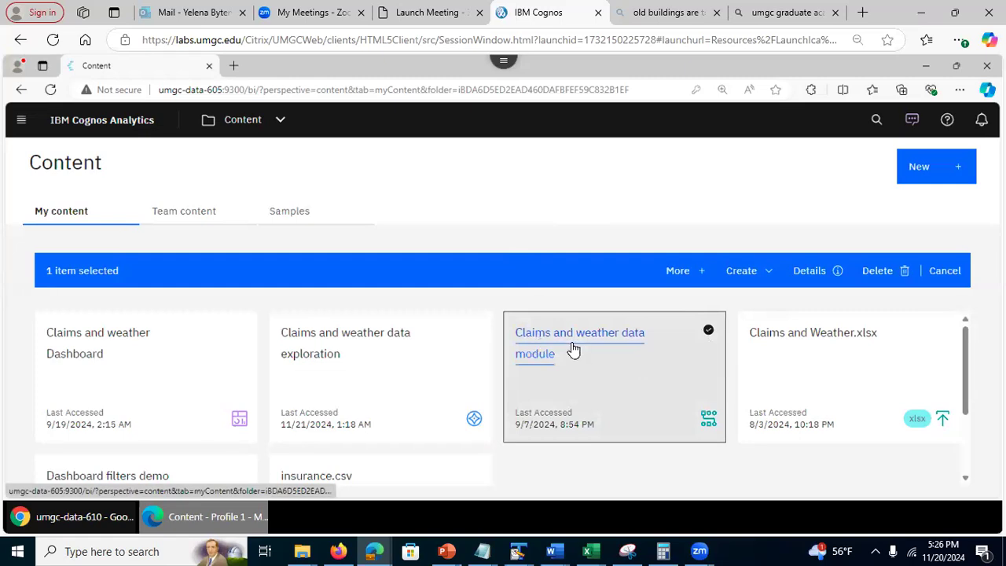
Step: Start a dashboard from the Claims and weather data module and compare the Infographic and Tabbed templates
{"action": "left_click", "coordinate": [708, 334]}
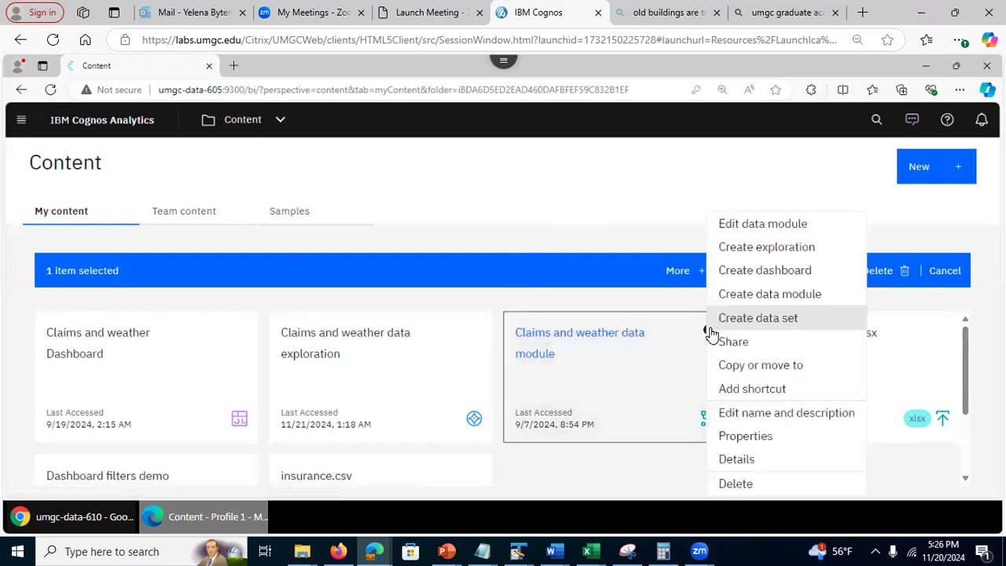
{"action": "left_click", "coordinate": [751, 272]}
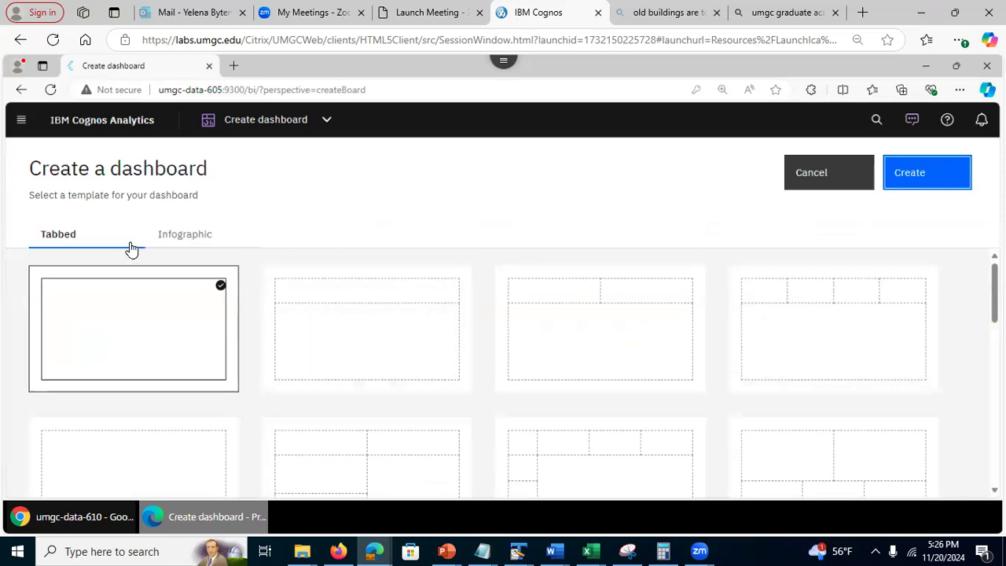
{"action": "left_click", "coordinate": [195, 238]}
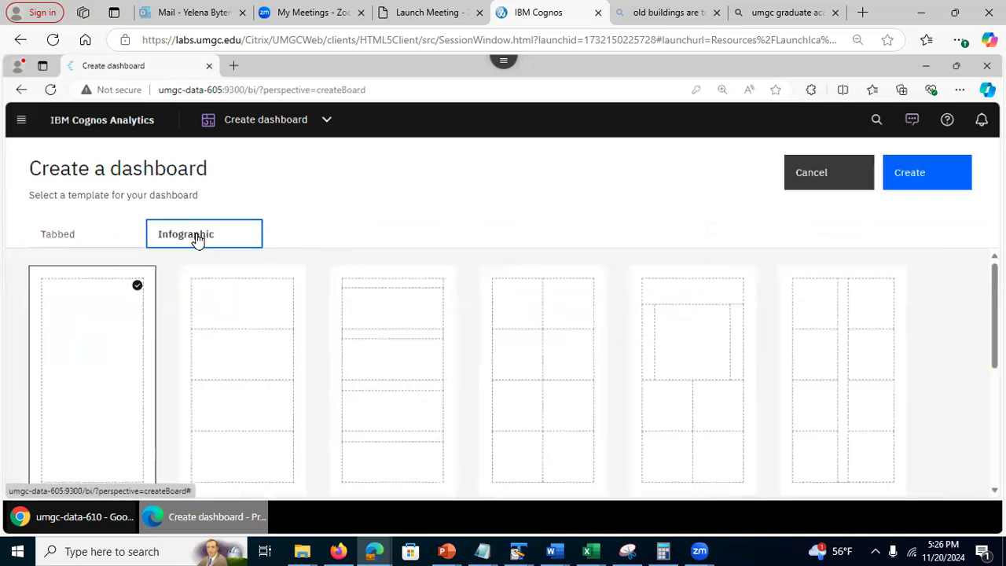
{"action": "left_click", "coordinate": [56, 239]}
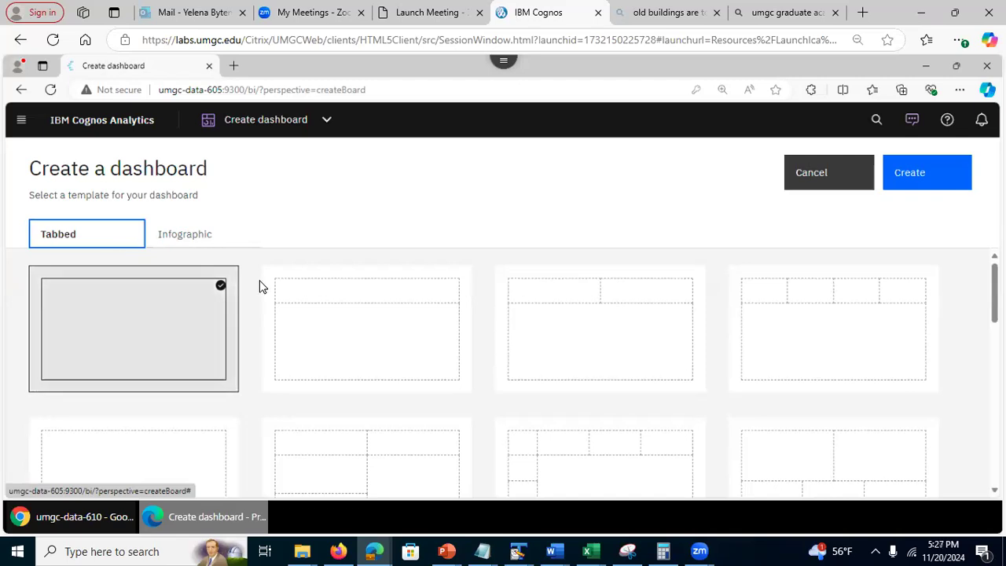
Step: Browse the tabbed dashboard templates and select the one with two equal columns crossed by a horizontal divider
{"action": "scroll", "coordinate": [979, 383], "scroll_direction": "down", "scroll_amount": 4}
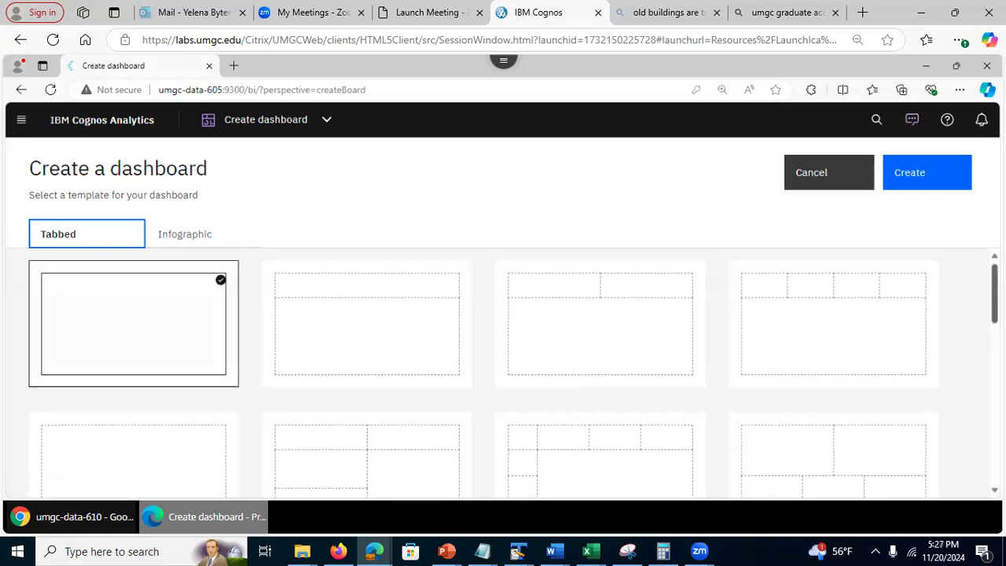
{"action": "scroll", "coordinate": [982, 391], "scroll_direction": "down", "scroll_amount": 5}
{"action": "scroll", "coordinate": [982, 458], "scroll_direction": "down", "scroll_amount": 1}
{"action": "scroll", "coordinate": [982, 459], "scroll_direction": "up", "scroll_amount": 3}
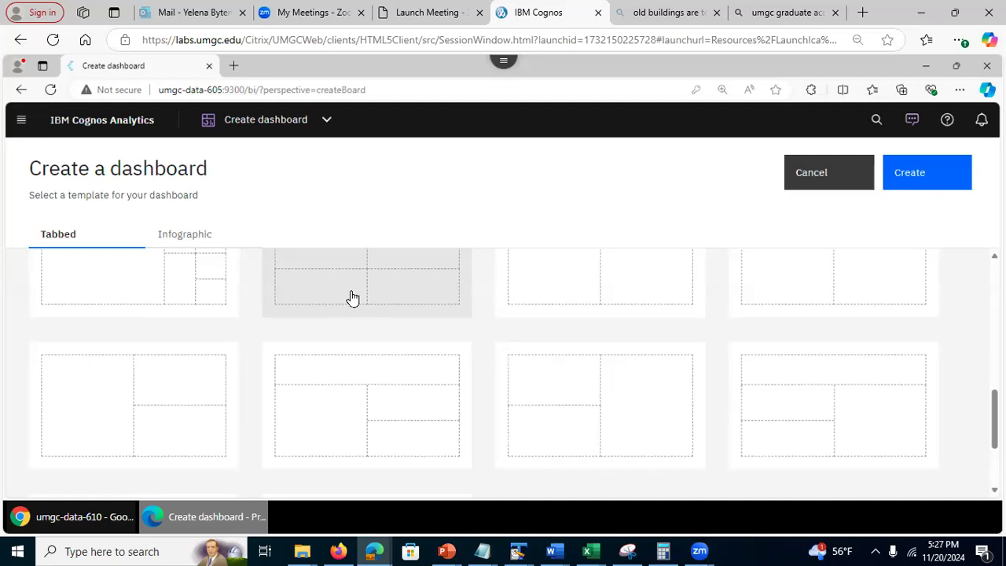
{"action": "left_click", "coordinate": [352, 298]}
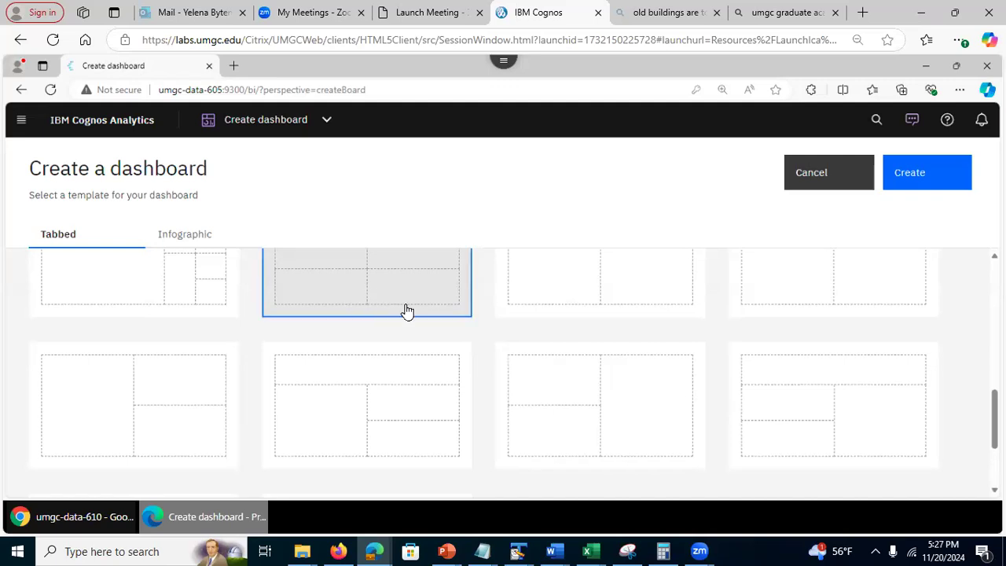
Step: Create the dashboard from the selected template and expand the Claims and Weather.xlsx table to browse its fields
{"action": "left_click_drag", "start_coordinate": [491, 388], "coordinate": [485, 351]}
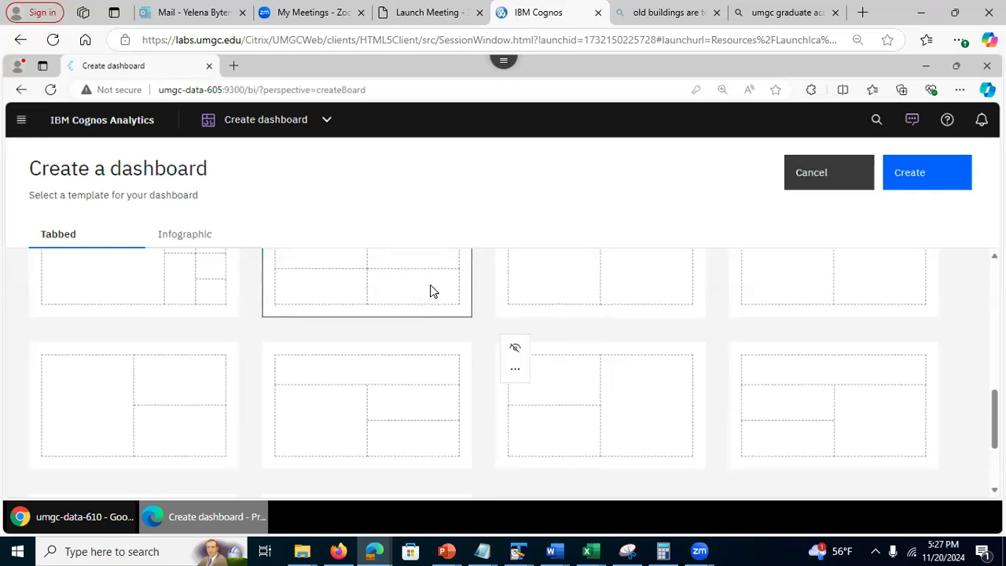
{"action": "left_click", "coordinate": [900, 179]}
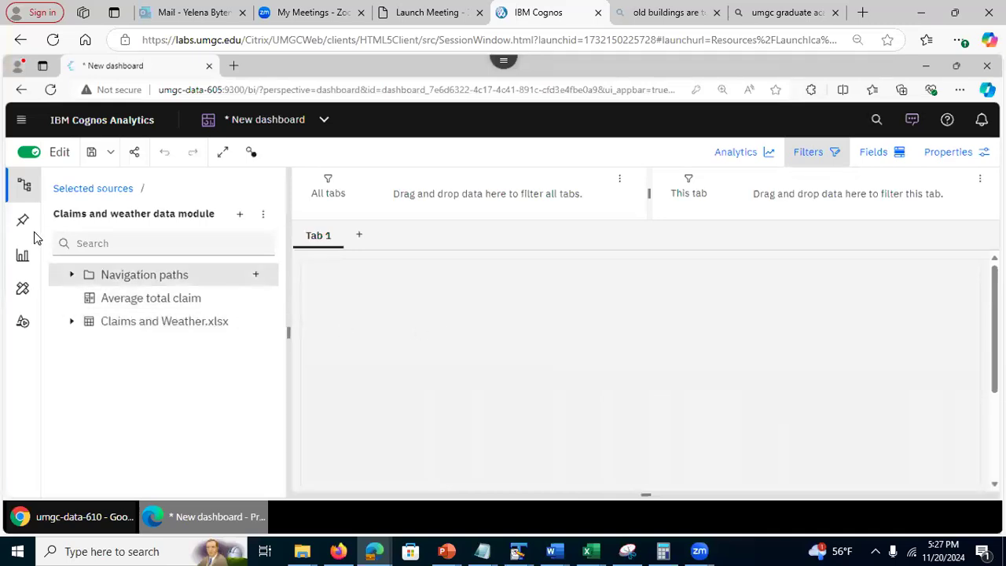
{"action": "left_click", "coordinate": [22, 189]}
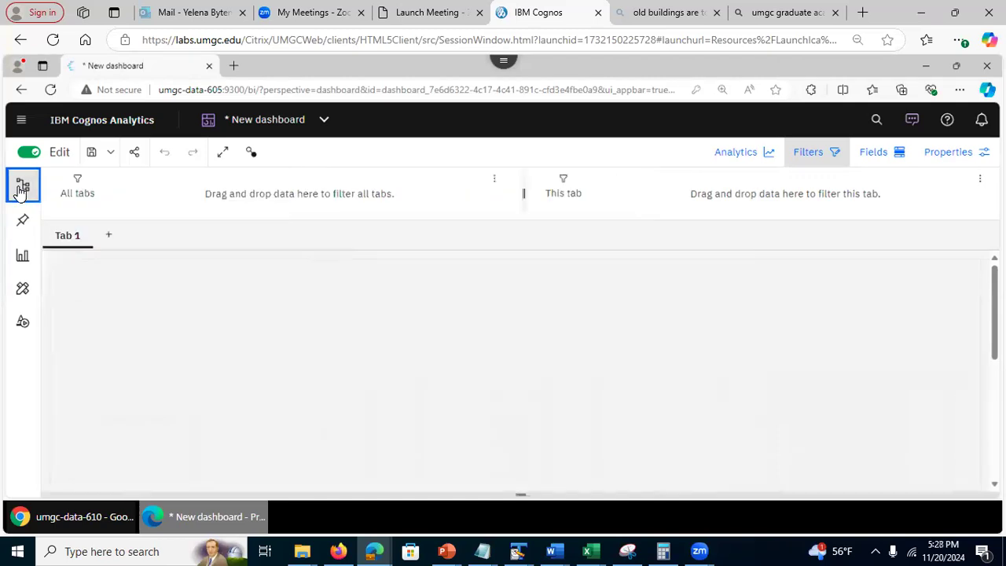
{"action": "left_click", "coordinate": [21, 188]}
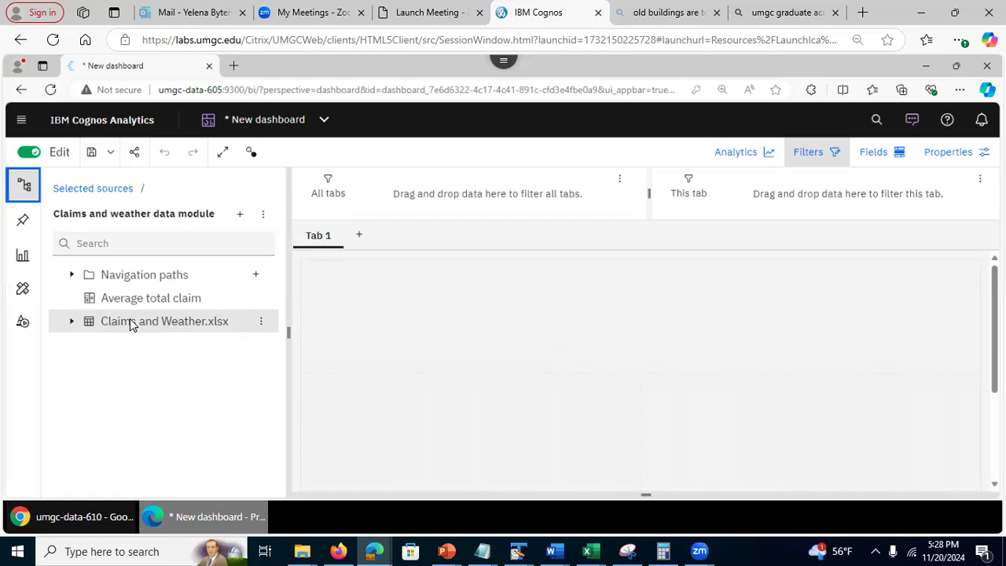
{"action": "left_click", "coordinate": [72, 322]}
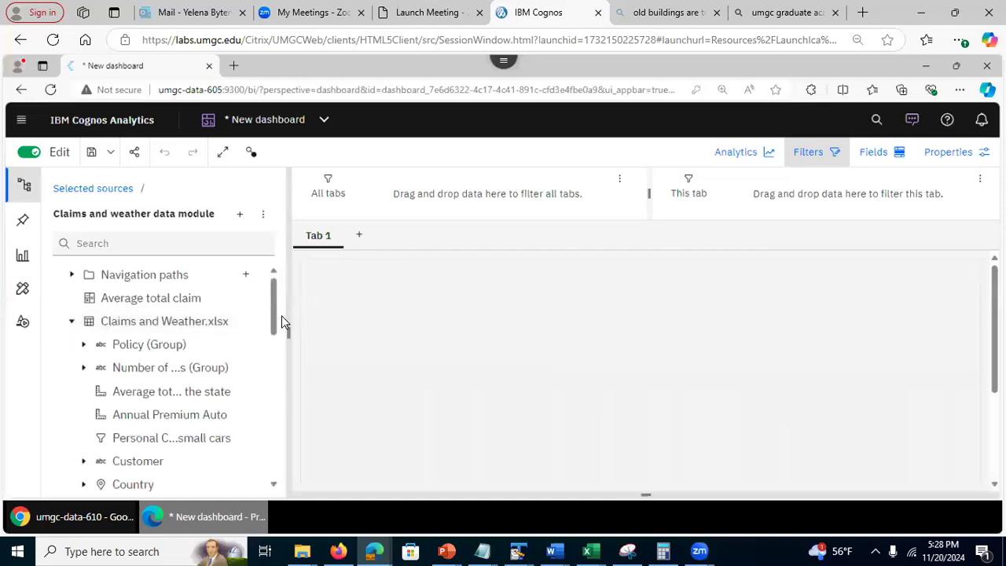
{"action": "left_click_drag", "start_coordinate": [278, 333], "coordinate": [279, 346]}
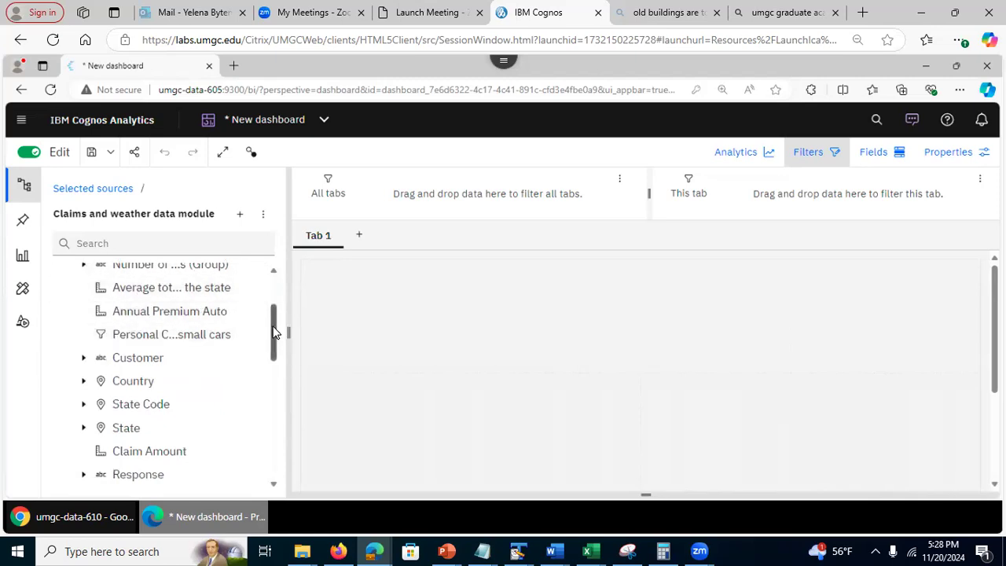
{"action": "left_click_drag", "start_coordinate": [275, 329], "coordinate": [274, 277]}
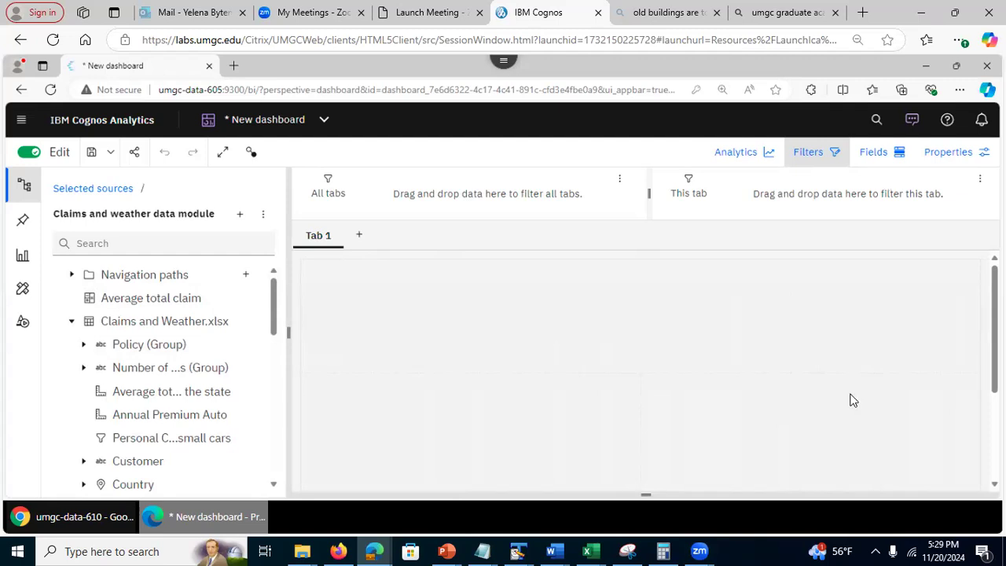
Step: Review the tab options and the dashboard properties for canvas, page size, grid, footer, and color and theme
{"action": "left_click", "coordinate": [312, 238]}
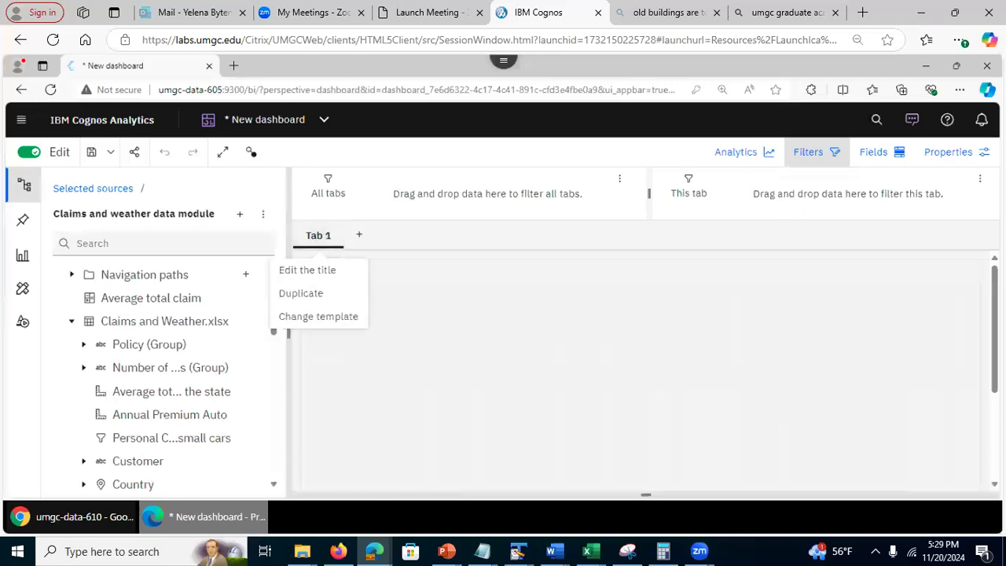
{"action": "left_click", "coordinate": [952, 161]}
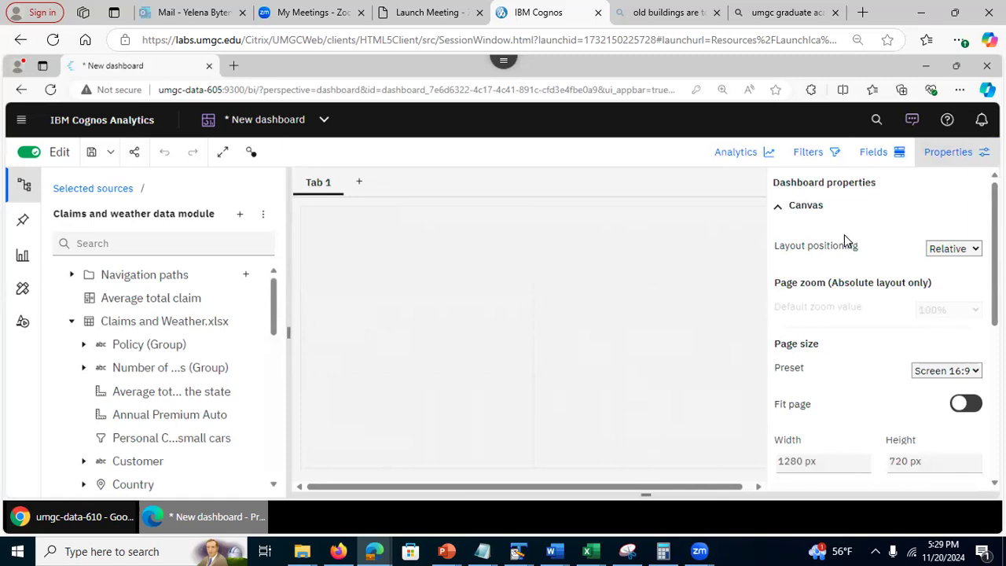
{"action": "scroll", "coordinate": [820, 249], "scroll_direction": "down", "scroll_amount": 2}
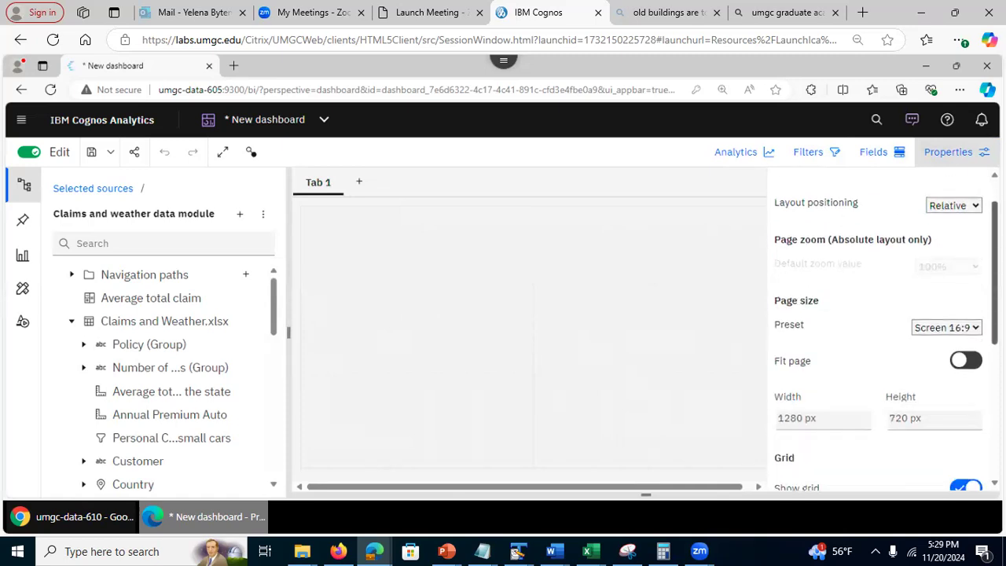
{"action": "scroll", "coordinate": [881, 331], "scroll_direction": "down", "scroll_amount": 4}
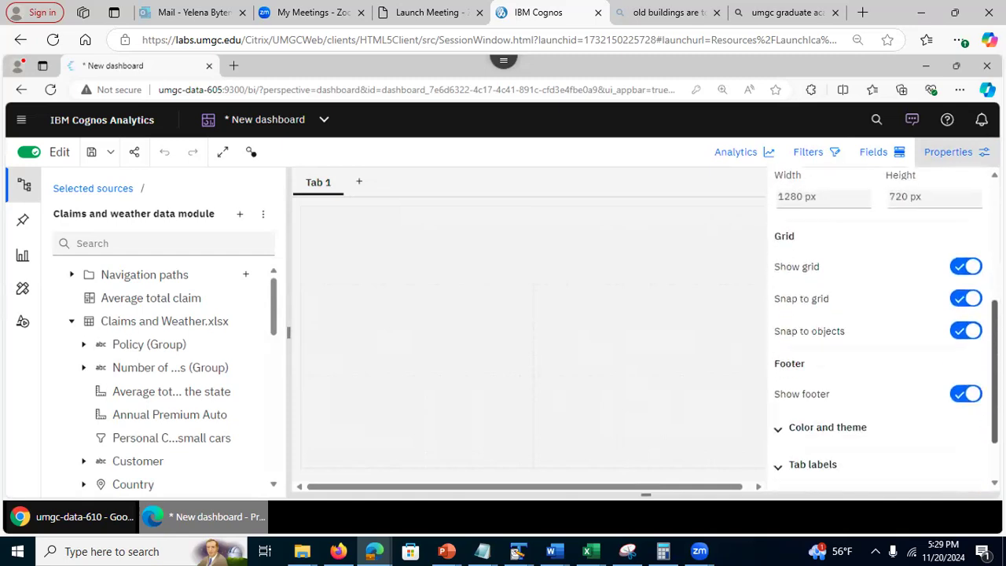
{"action": "scroll", "coordinate": [865, 354], "scroll_direction": "down", "scroll_amount": 1}
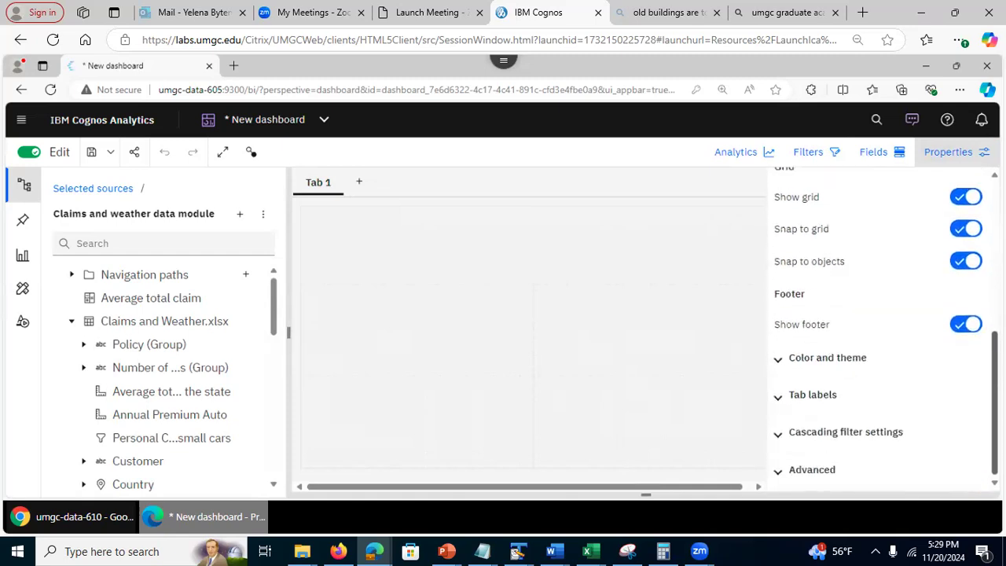
{"action": "left_click", "coordinate": [787, 364]}
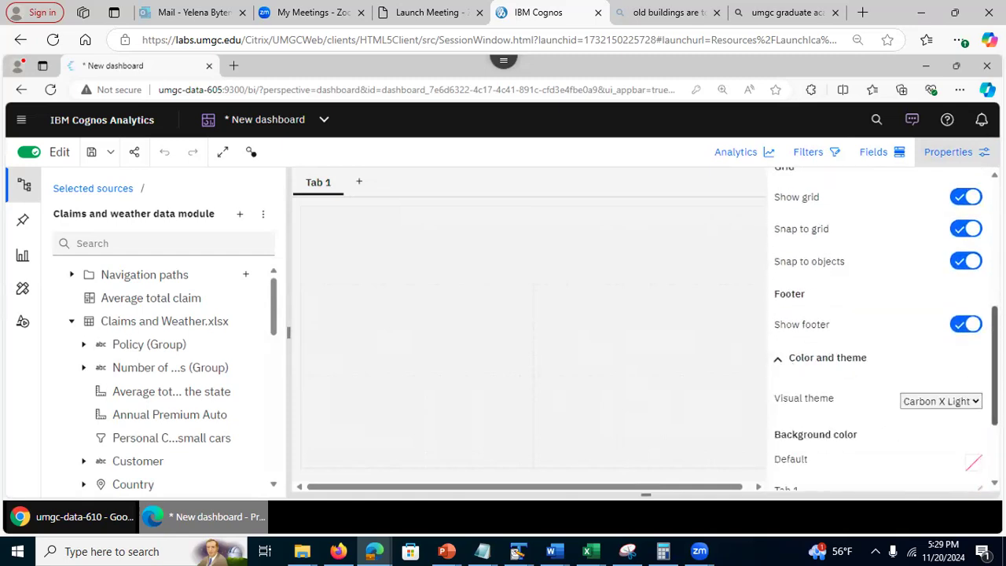
{"action": "scroll", "coordinate": [881, 330], "scroll_direction": "down", "scroll_amount": 2}
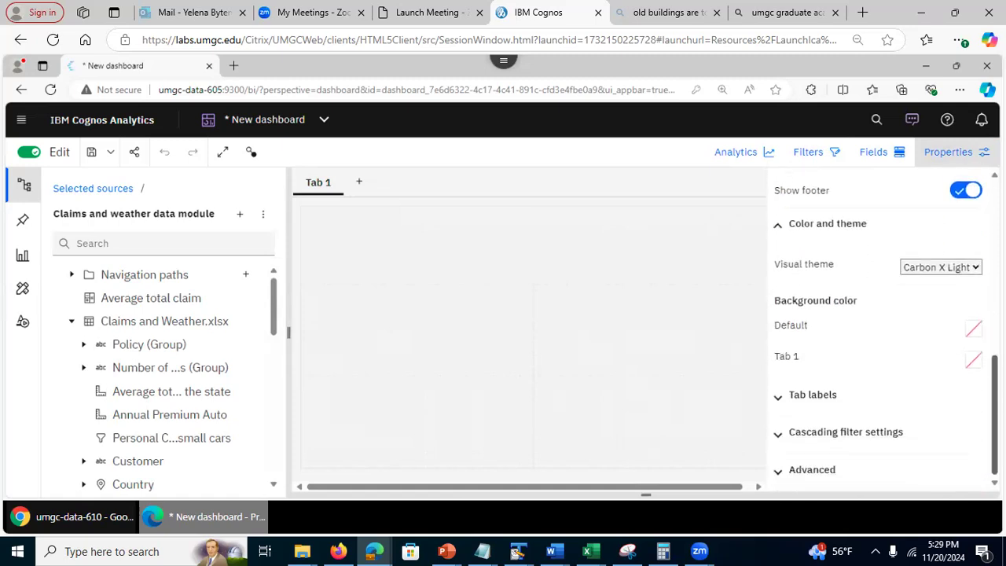
Step: Set the global tab styling to title color #000000, selected bar color #0043CE and fill color #E0E0E0
{"action": "left_click", "coordinate": [778, 401]}
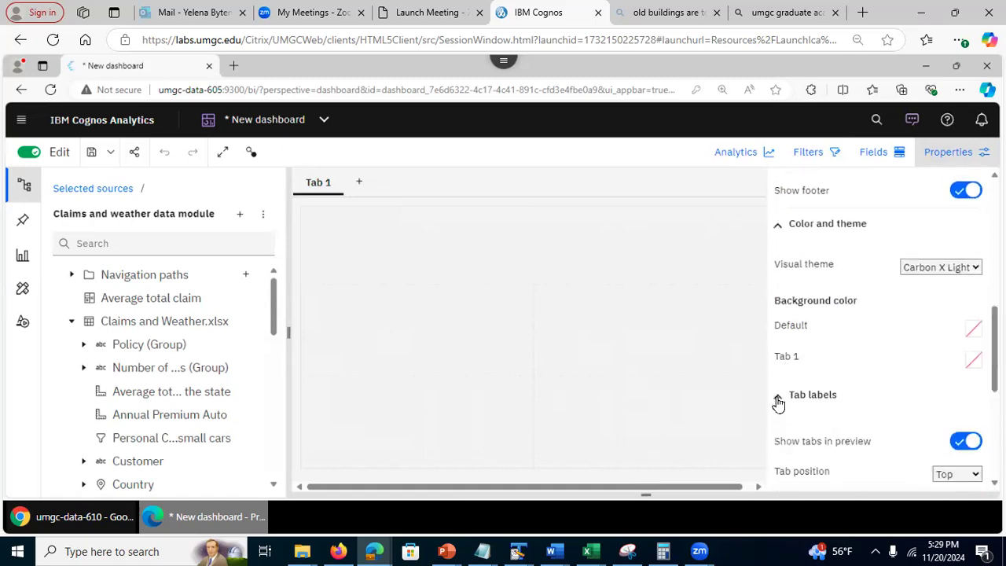
{"action": "left_click_drag", "start_coordinate": [996, 362], "coordinate": [996, 370]}
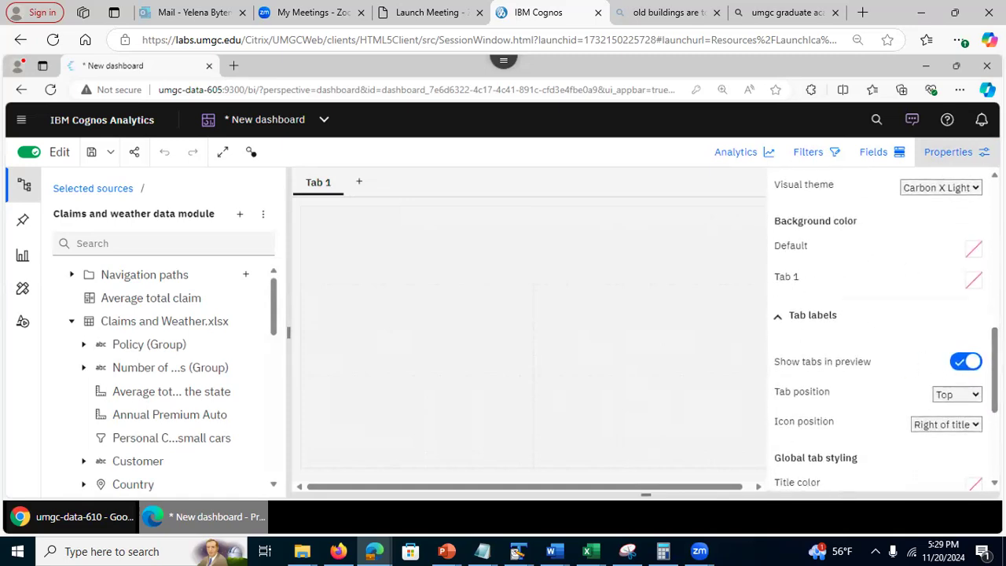
{"action": "left_click_drag", "start_coordinate": [996, 370], "coordinate": [996, 432]}
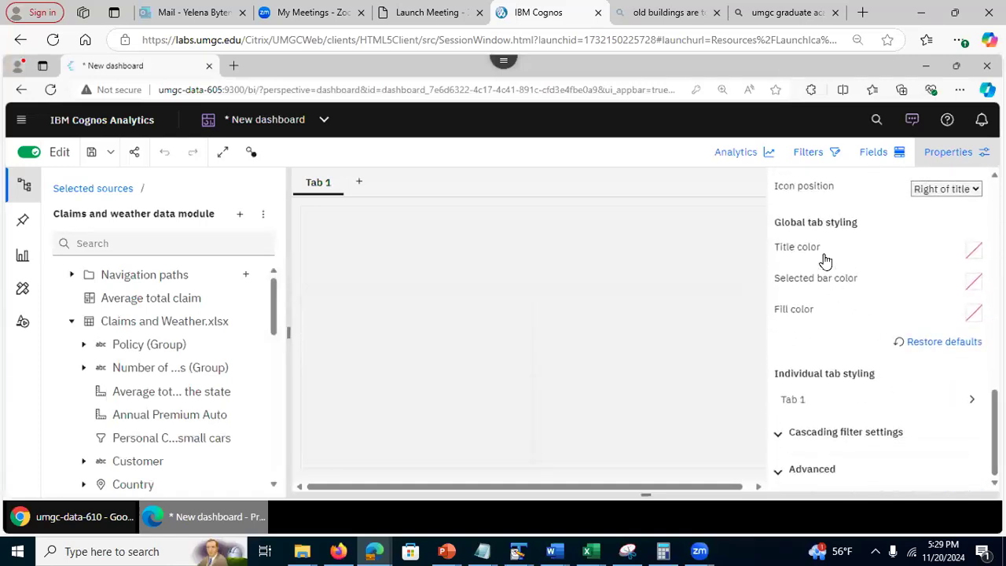
{"action": "left_click", "coordinate": [975, 260]}
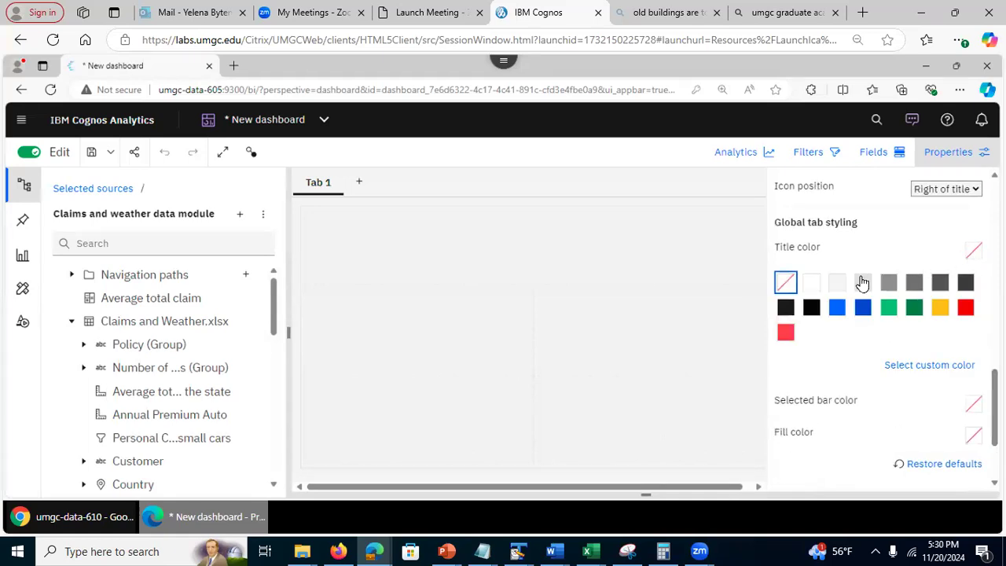
{"action": "left_click", "coordinate": [809, 307]}
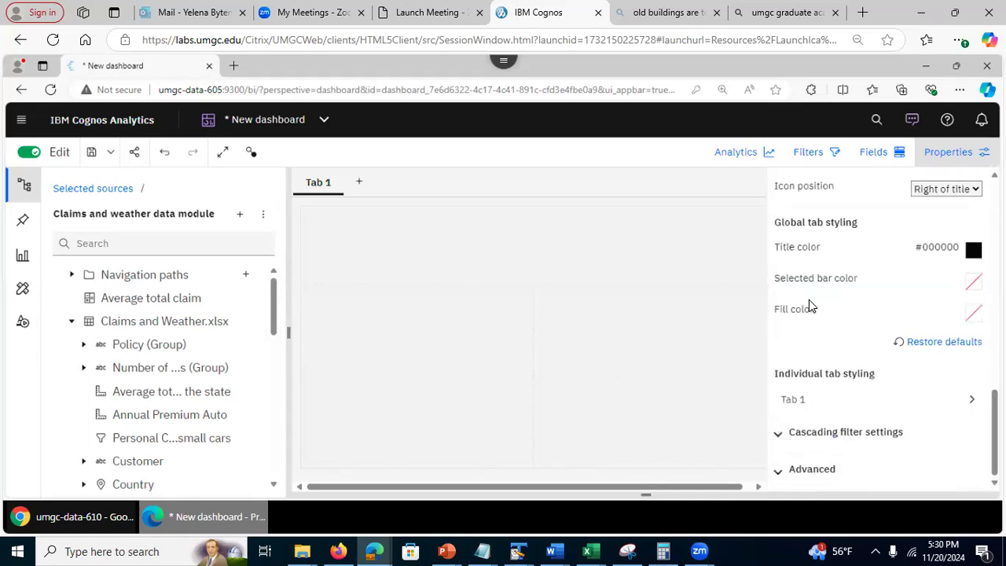
{"action": "left_click", "coordinate": [974, 282]}
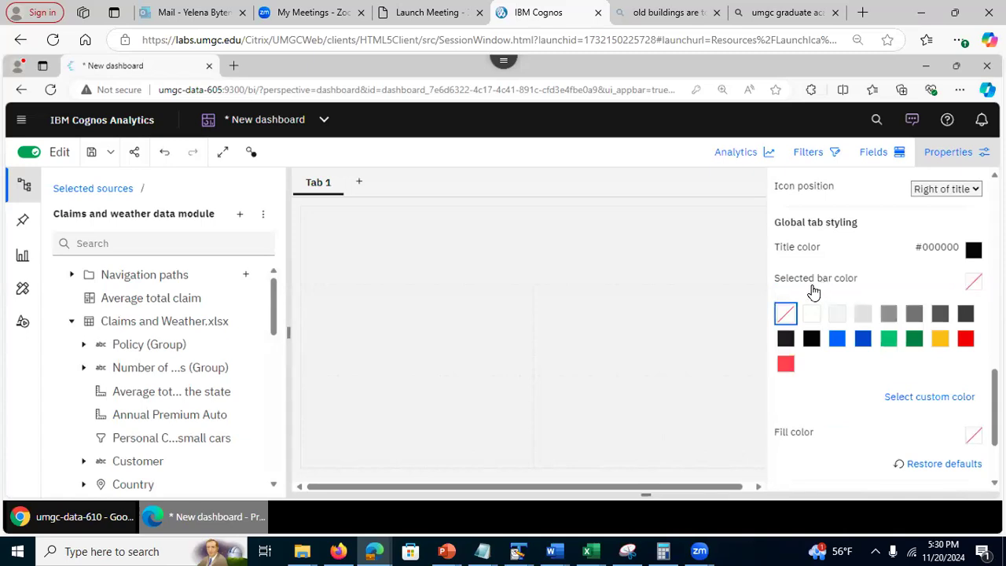
{"action": "left_click", "coordinate": [863, 340]}
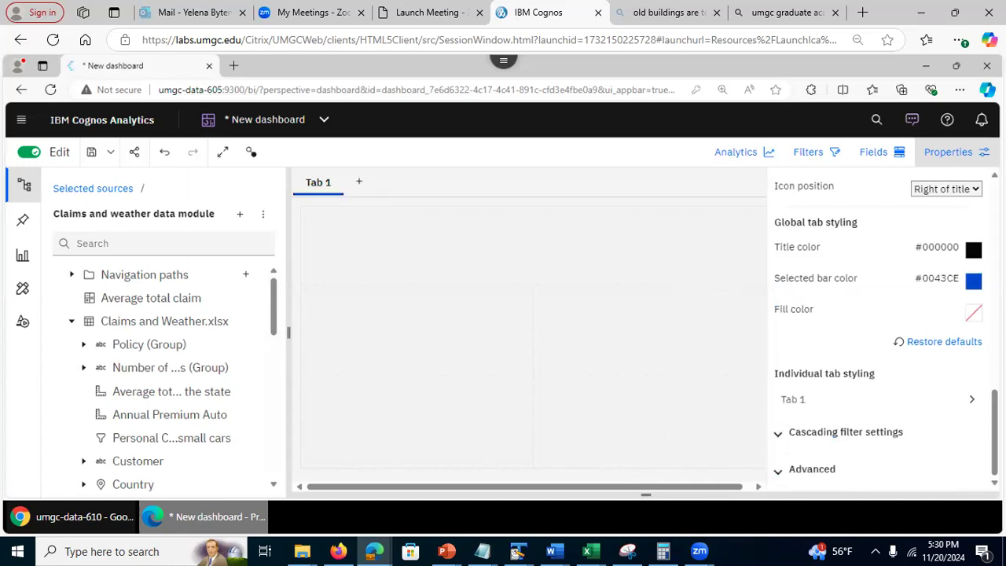
{"action": "left_click", "coordinate": [975, 313]}
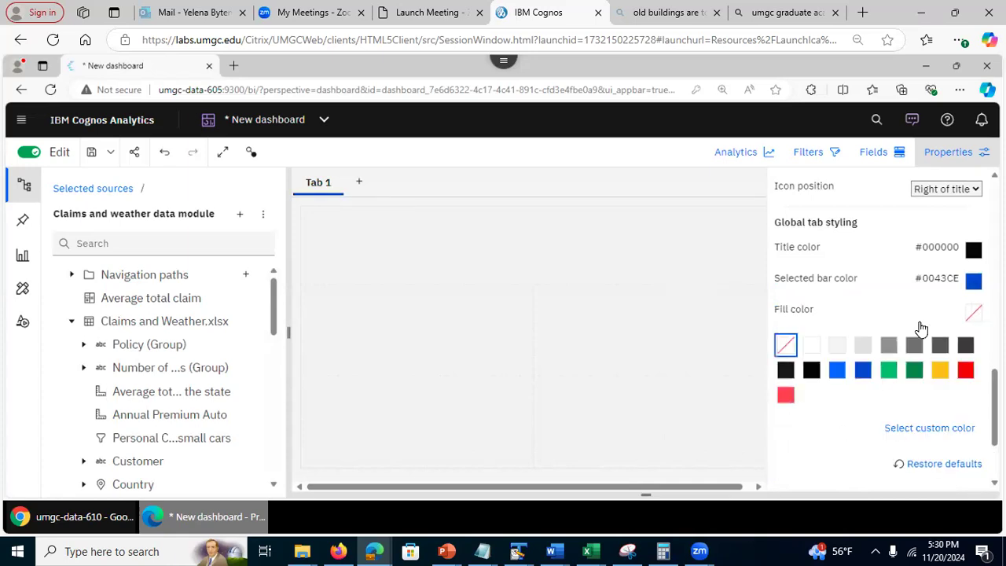
{"action": "left_click", "coordinate": [864, 345]}
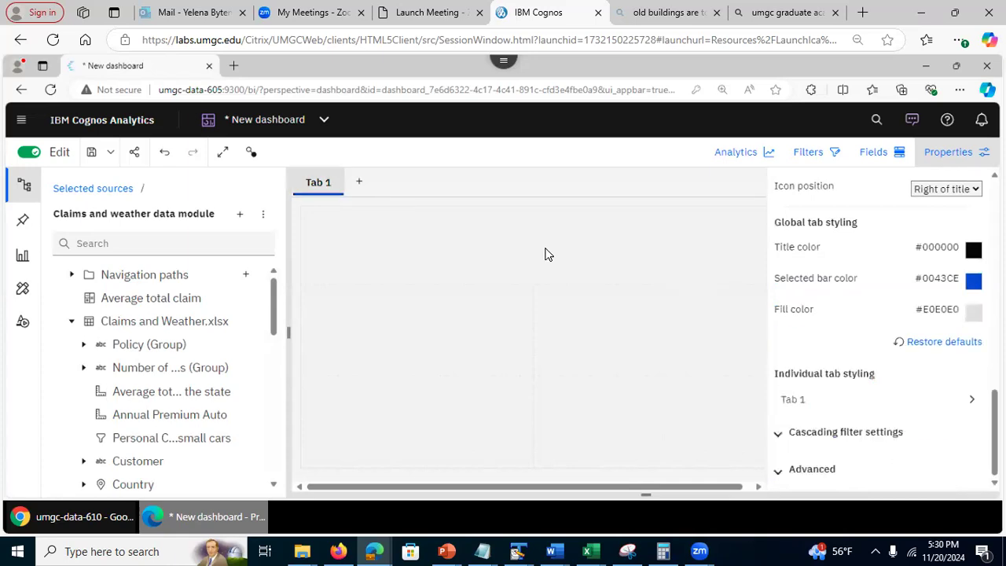
Step: Add a second tab to the dashboard from one of the layout templates and return to Tab 1
{"action": "left_click", "coordinate": [359, 189]}
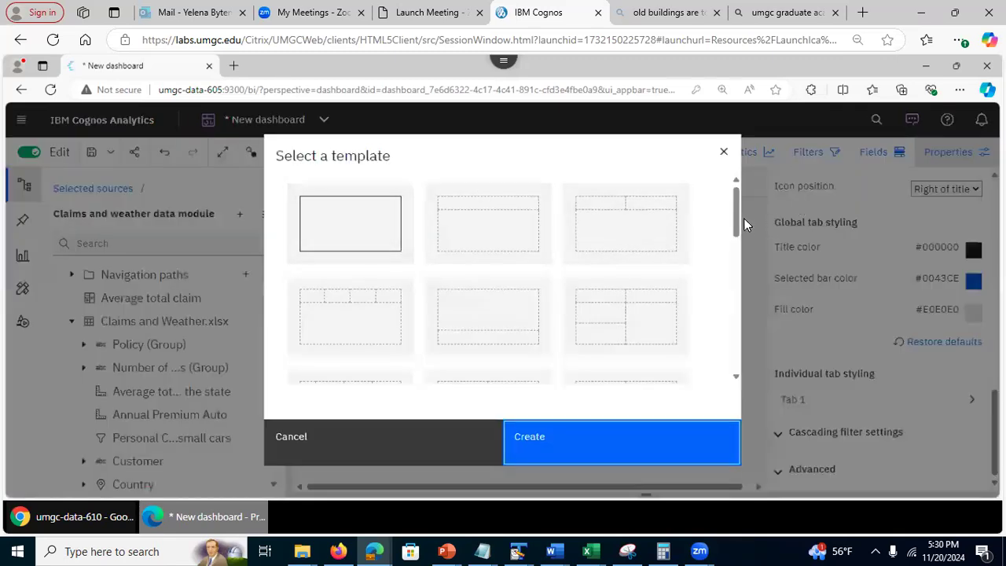
{"action": "left_click_drag", "start_coordinate": [734, 219], "coordinate": [746, 251]}
{"action": "left_click", "coordinate": [657, 281]}
{"action": "left_click", "coordinate": [600, 446]}
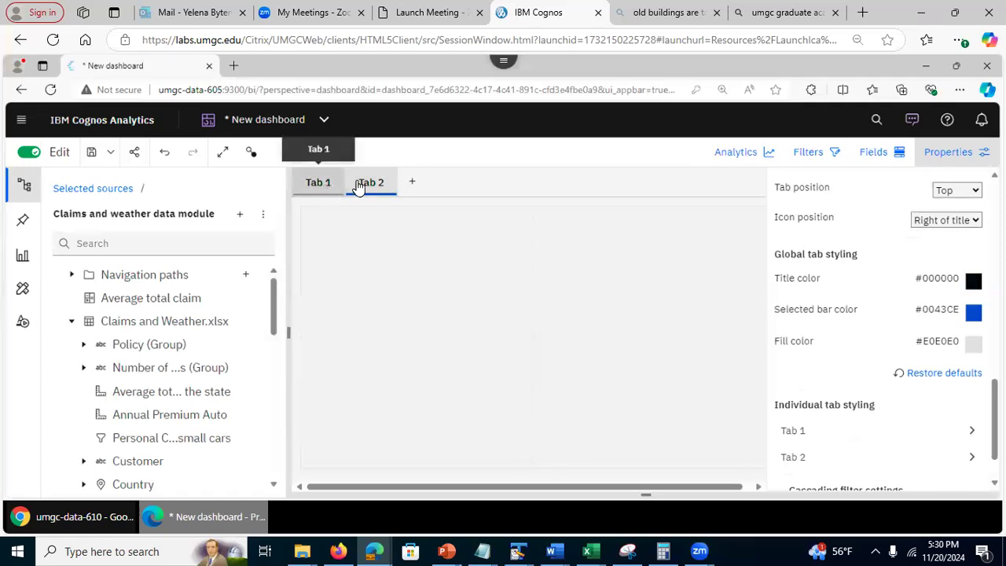
{"action": "left_click", "coordinate": [319, 190]}
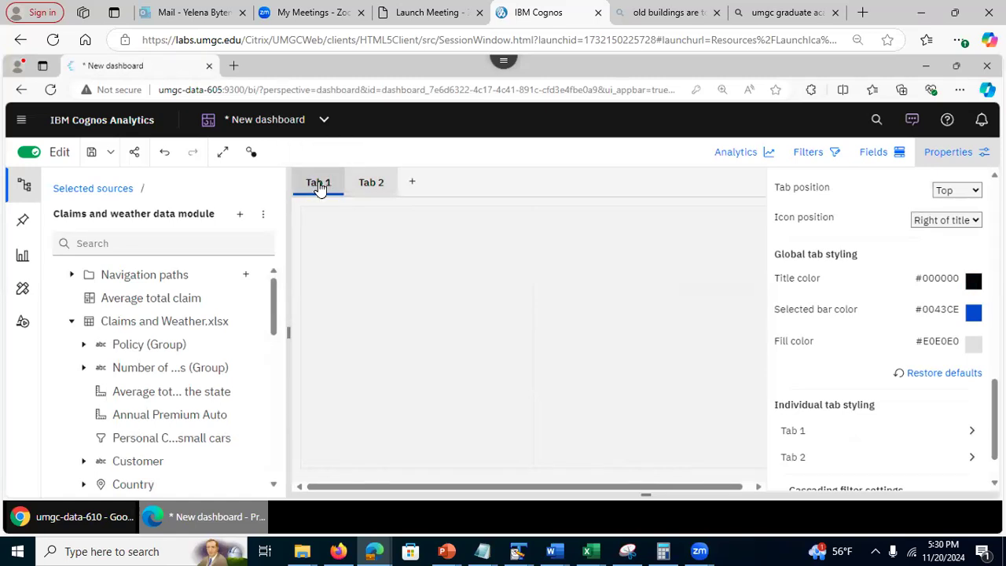
{"action": "left_click", "coordinate": [319, 186]}
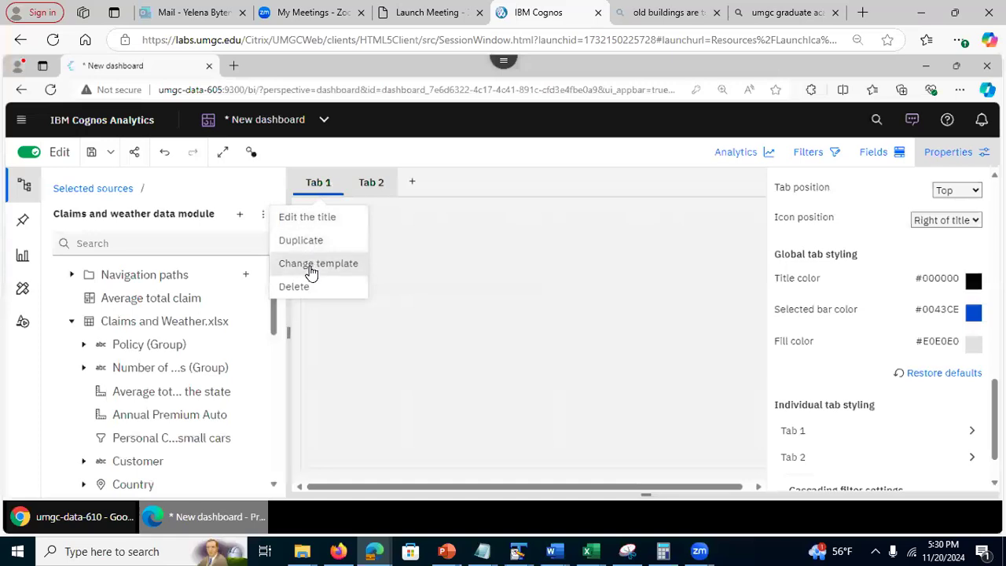
{"action": "left_click", "coordinate": [311, 219]}
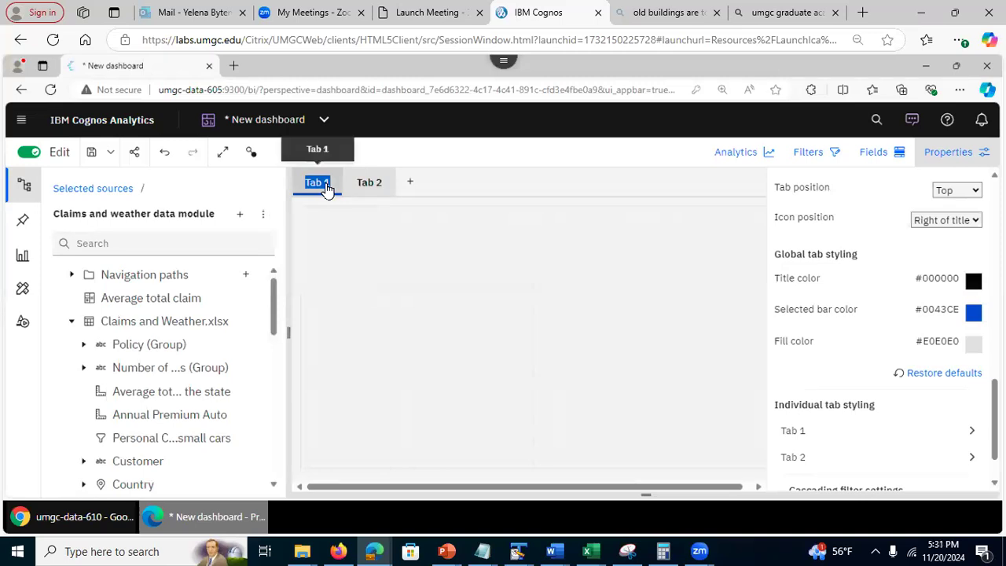
{"action": "left_click", "coordinate": [354, 251]}
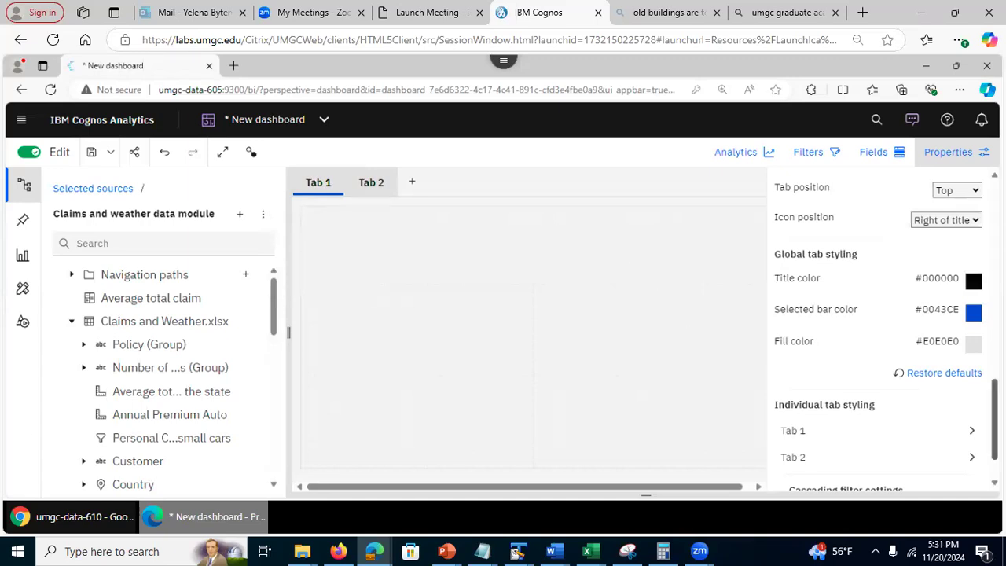
Step: Give Tab 1 the bookmark icon in its individual tab properties, and close the dashboard properties
{"action": "scroll", "coordinate": [881, 354], "scroll_direction": "down", "scroll_amount": 2}
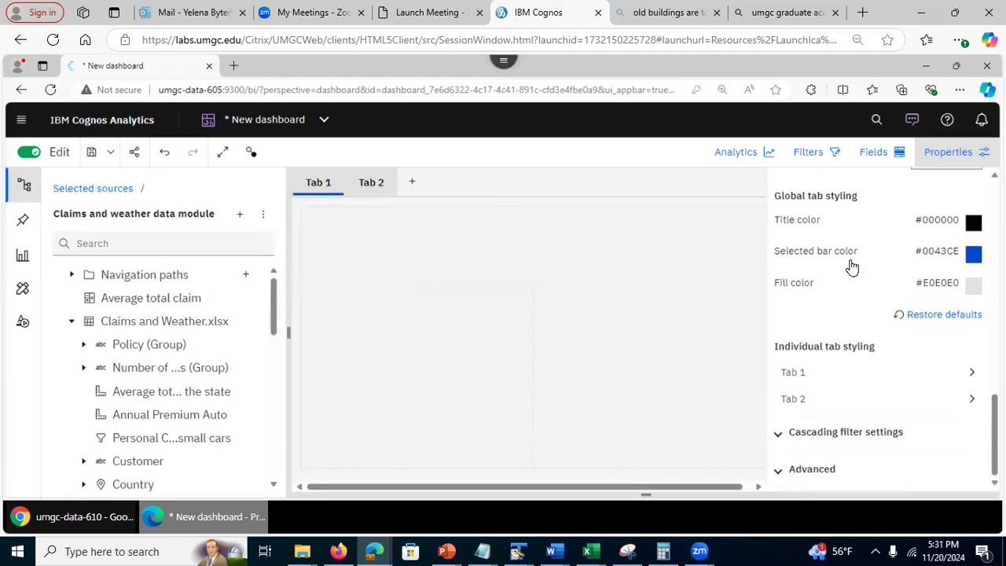
{"action": "left_click", "coordinate": [971, 375]}
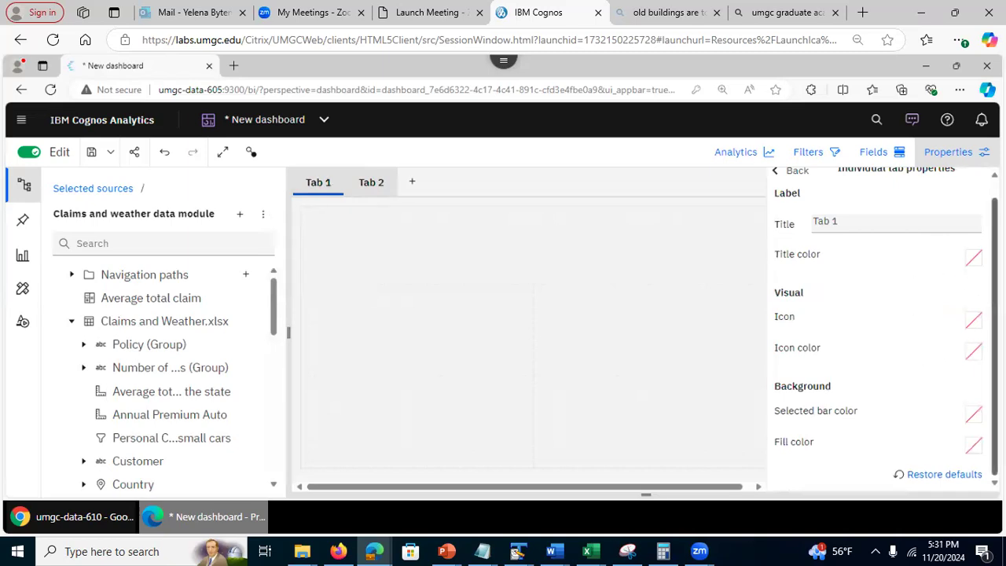
{"action": "left_click", "coordinate": [979, 326]}
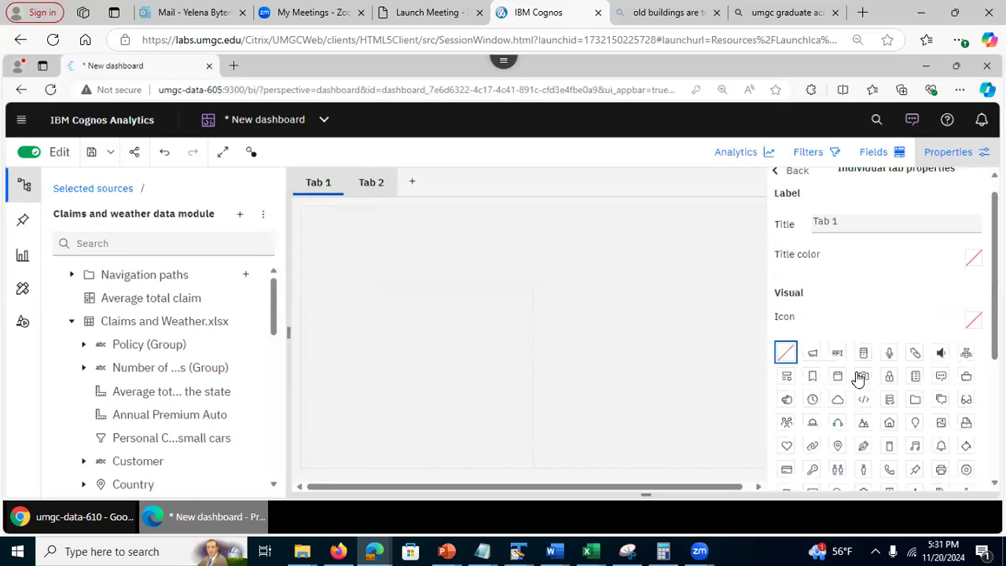
{"action": "left_click", "coordinate": [813, 377]}
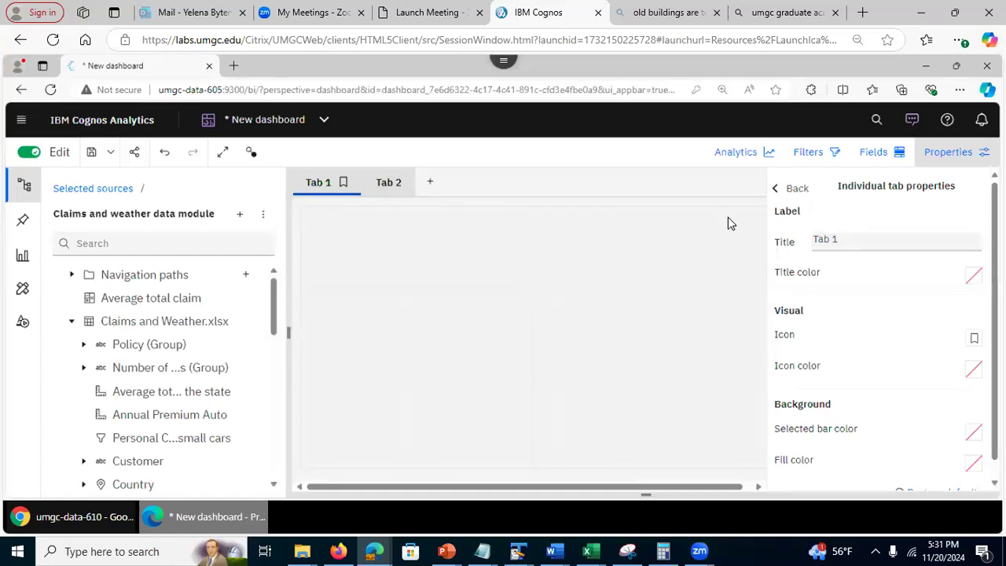
{"action": "left_click", "coordinate": [958, 155]}
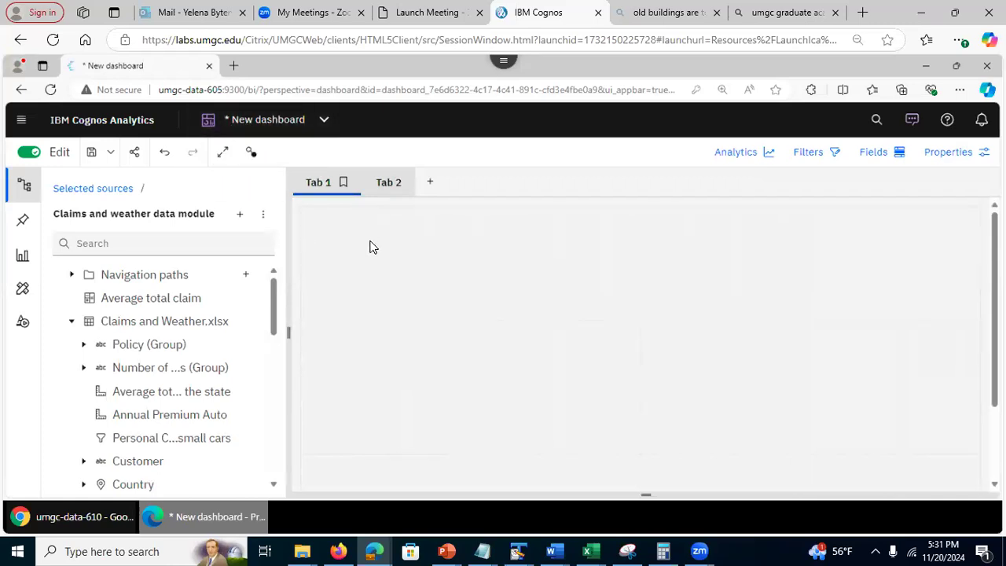
Step: Start saving the new dashboard and name it "Claims and weather Dashboard"
{"action": "left_click", "coordinate": [102, 151]}
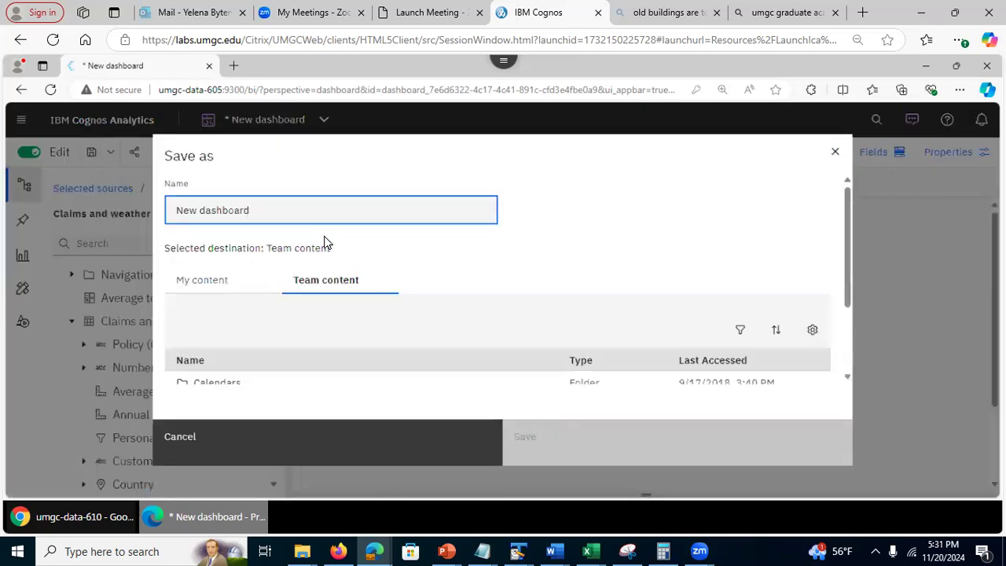
{"action": "left_click_drag", "start_coordinate": [288, 212], "coordinate": [162, 219]}
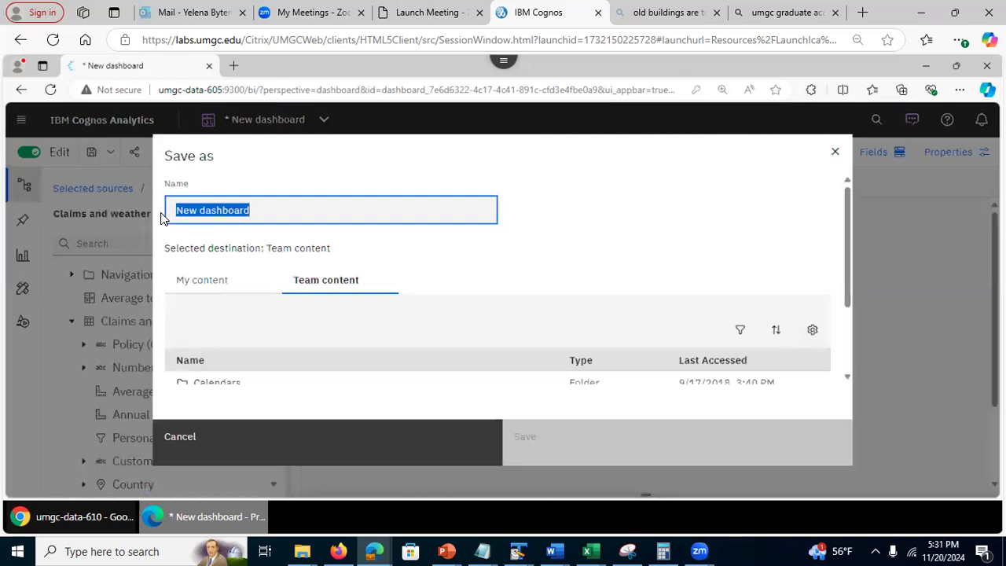
{"action": "type", "text": "V"}
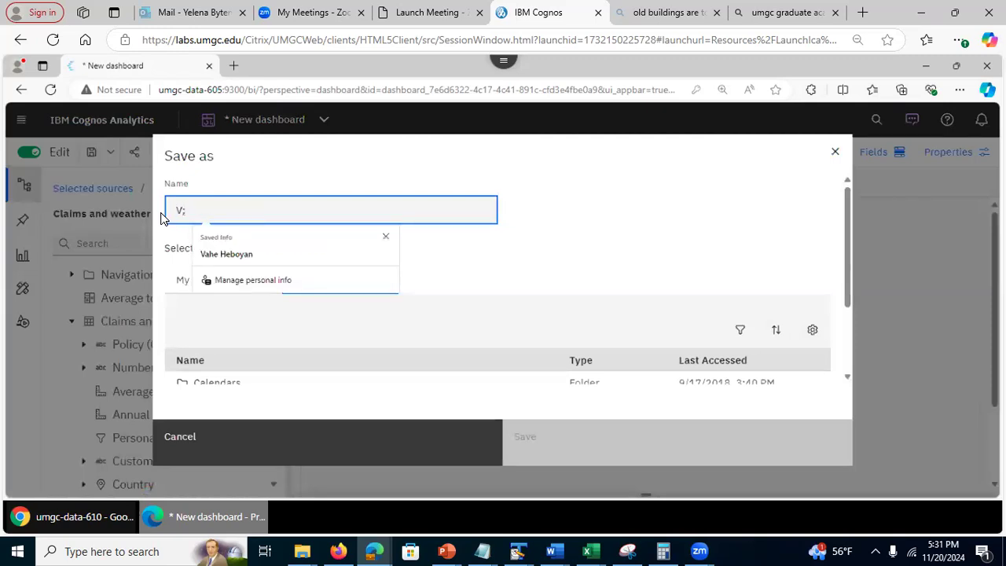
{"action": "key", "text": "BackSpace"}
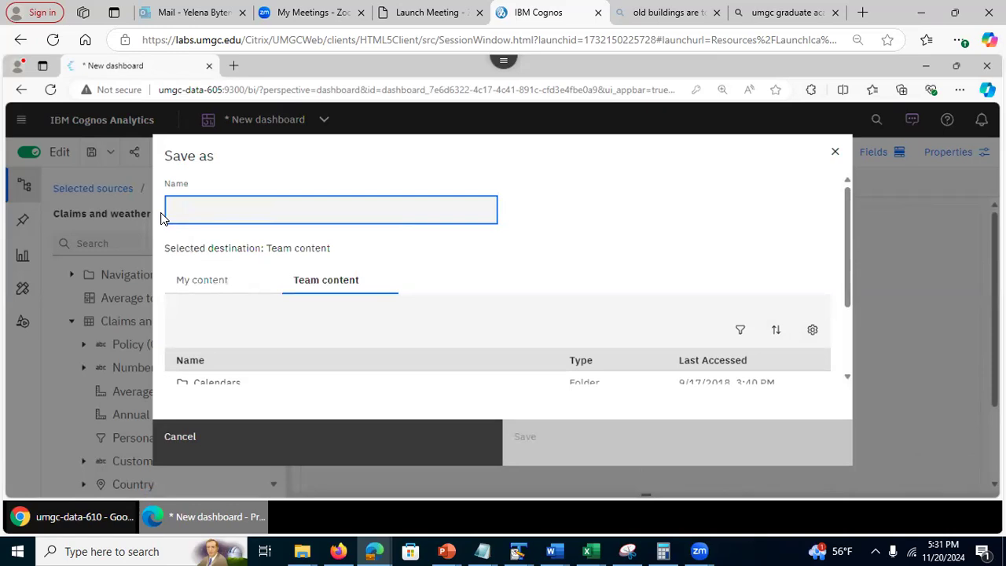
{"action": "type", "text": "Clai"}
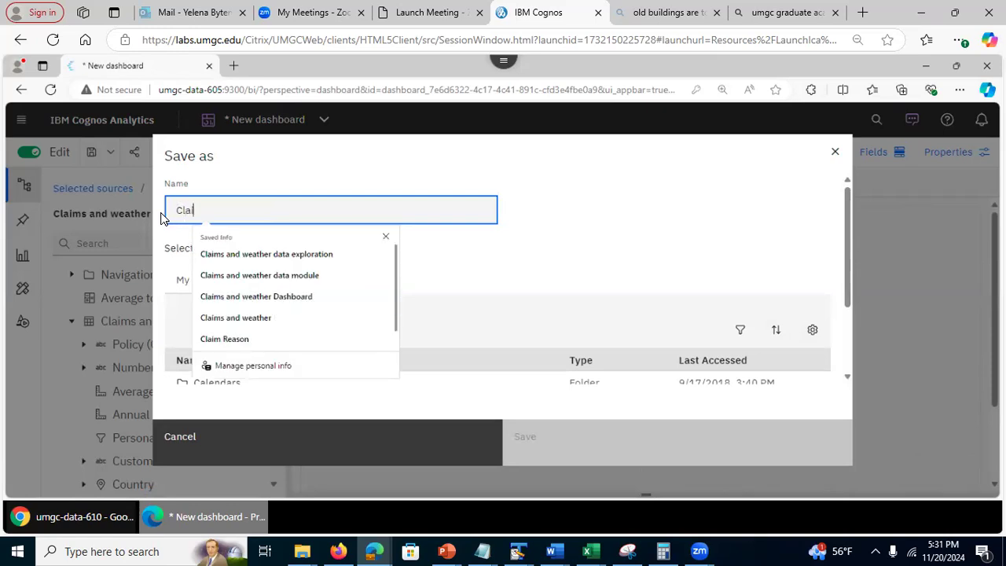
{"action": "type", "text": "ms "}
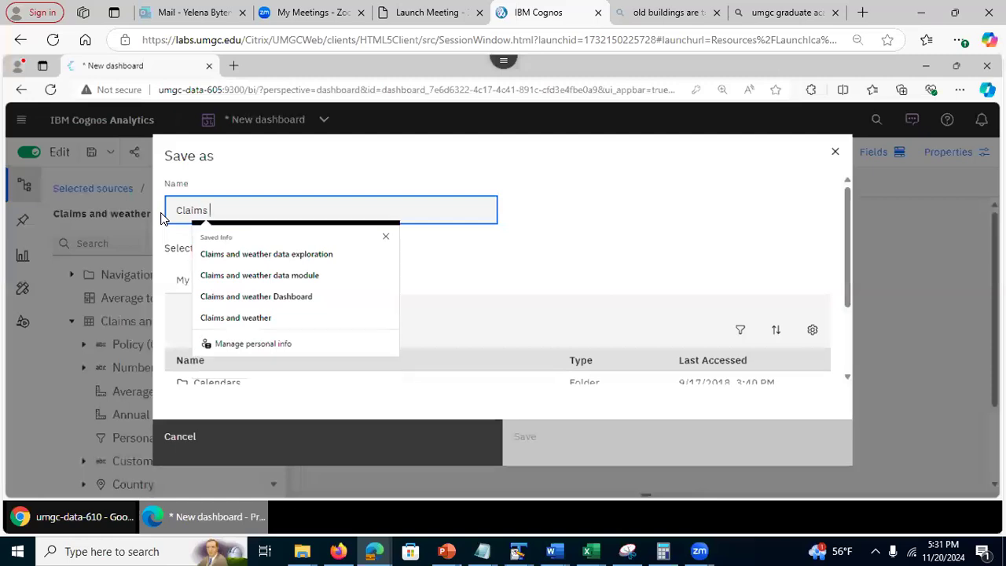
{"action": "type", "text": "and wr"}
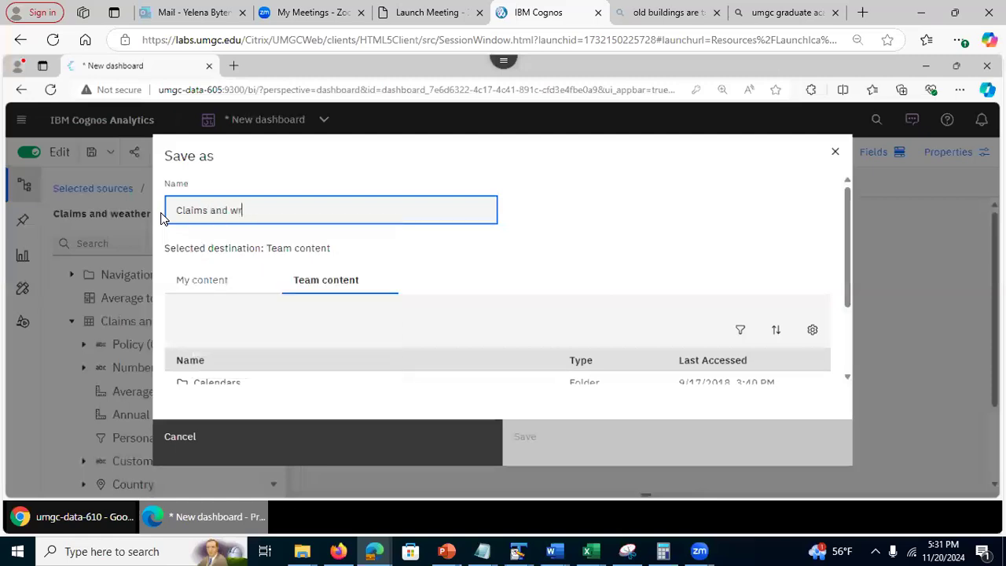
{"action": "key", "text": "BackSpace"}
{"action": "type", "text": "eath"}
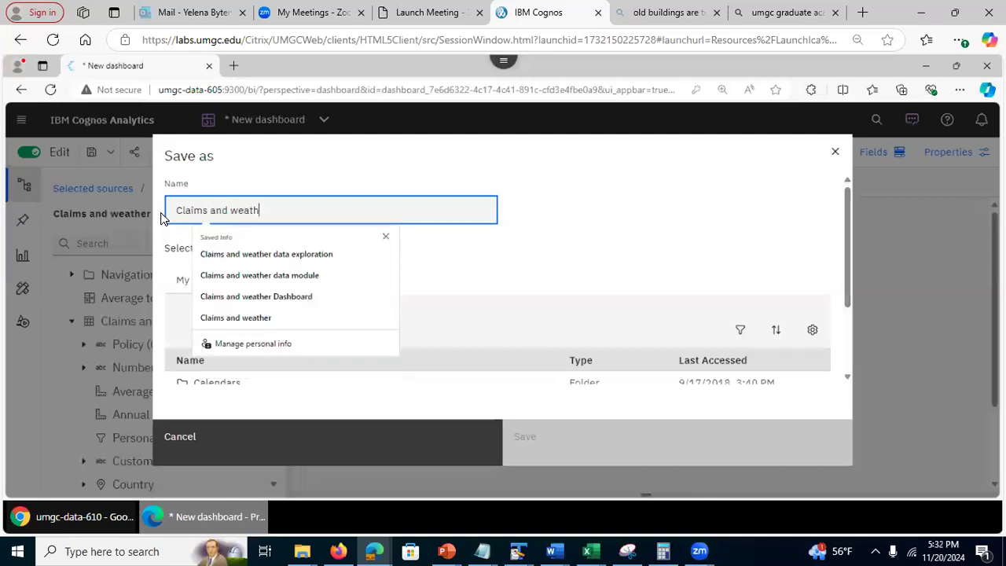
{"action": "type", "text": "er dashb"}
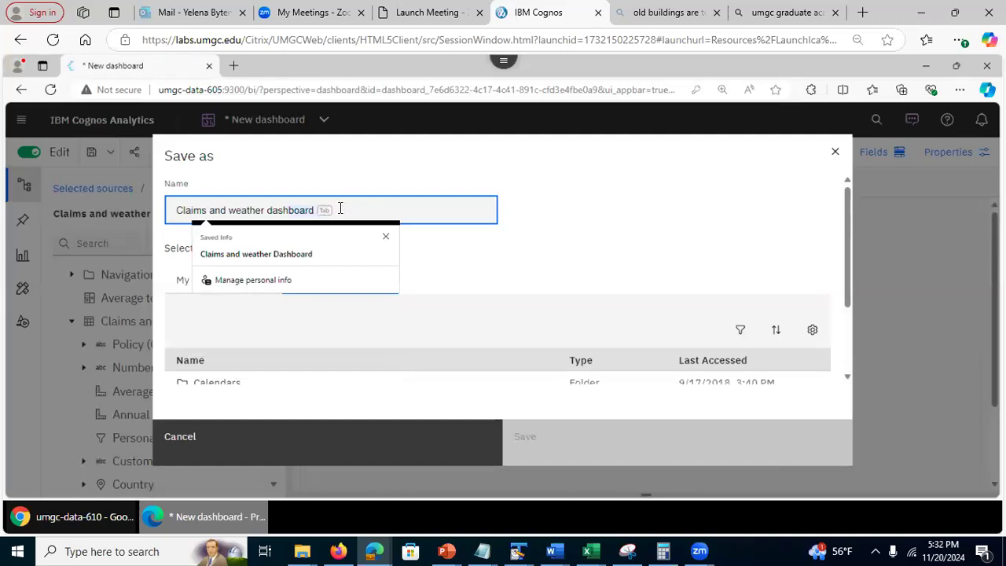
{"action": "key", "text": "Tab"}
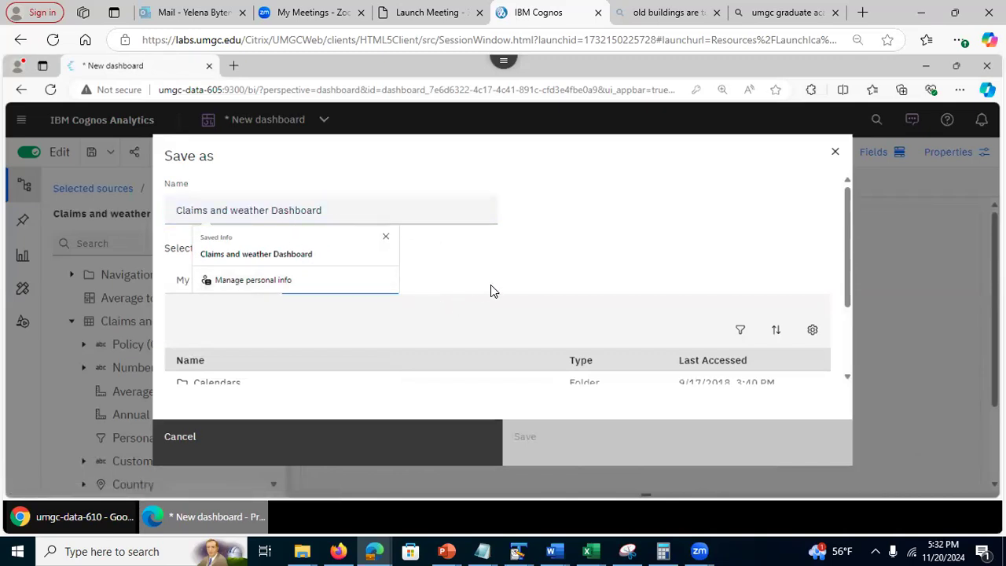
Step: Choose My content as the save destination, try to save the dashboard, and decline replacing the existing file
{"action": "scroll", "coordinate": [843, 258], "scroll_direction": "down", "scroll_amount": 2}
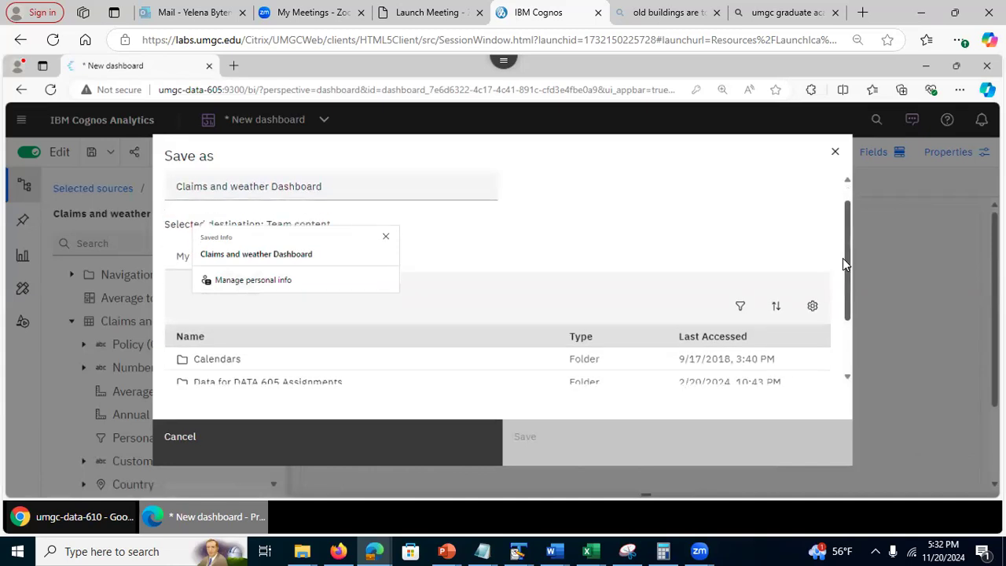
{"action": "scroll", "coordinate": [820, 267], "scroll_direction": "up", "scroll_amount": 3}
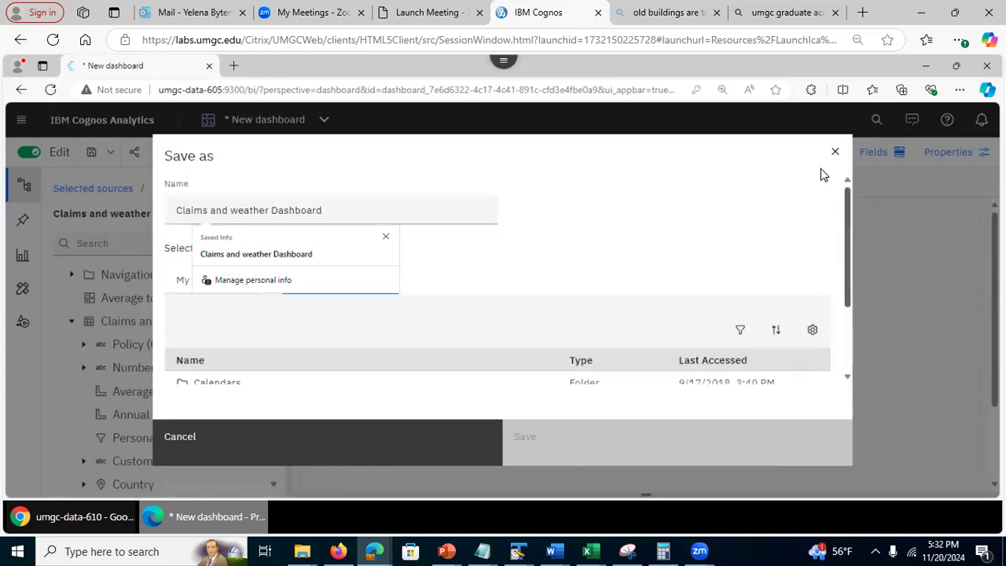
{"action": "scroll", "coordinate": [819, 267], "scroll_direction": "down", "scroll_amount": 2}
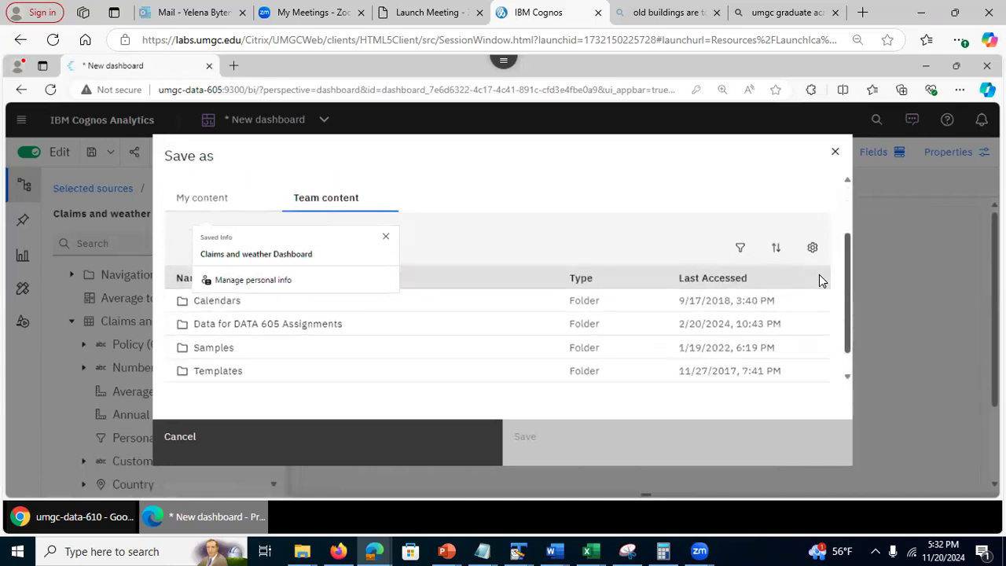
{"action": "left_click", "coordinate": [202, 196]}
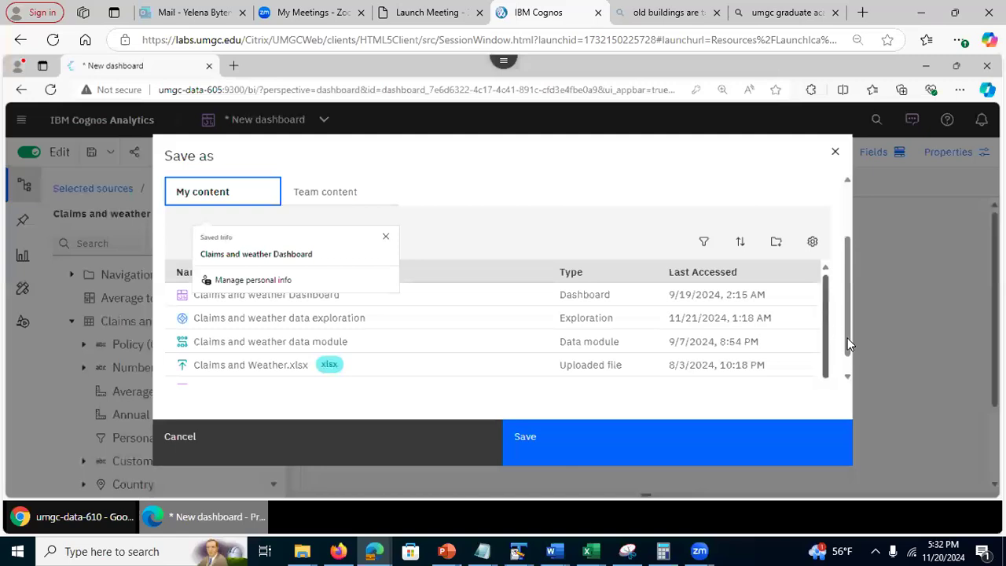
{"action": "scroll", "coordinate": [849, 346], "scroll_direction": "down", "scroll_amount": 1}
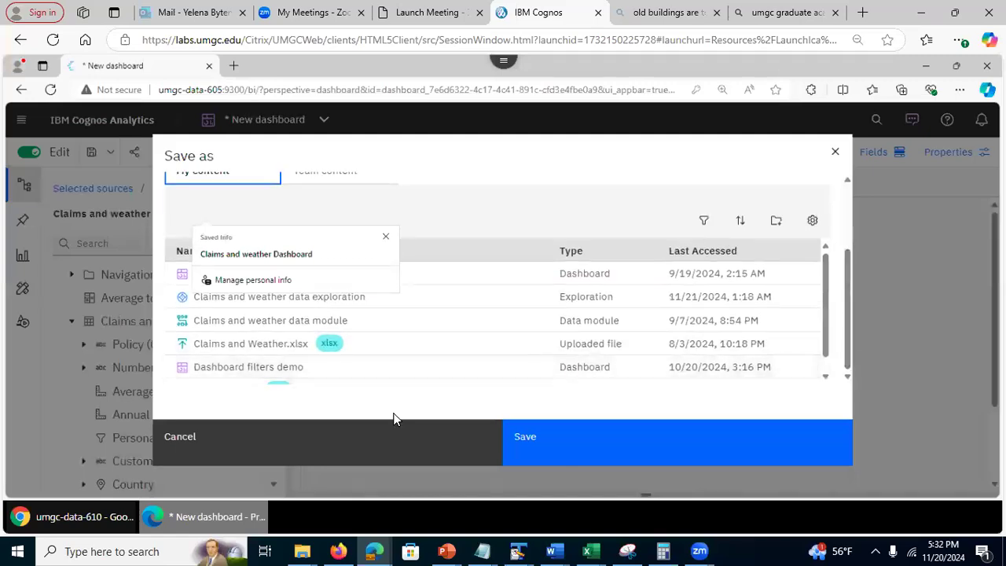
{"action": "left_click", "coordinate": [577, 449]}
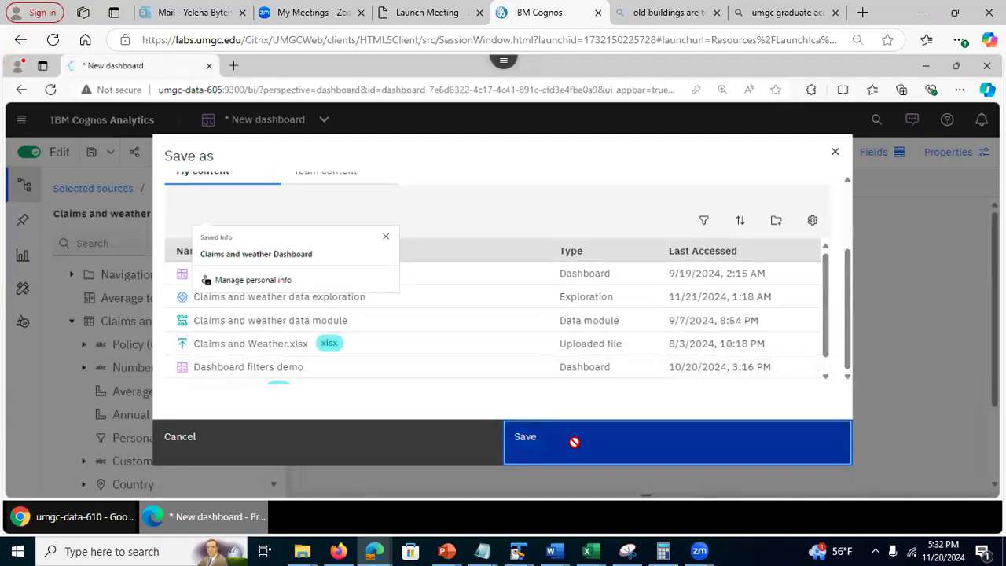
{"action": "left_click_drag", "start_coordinate": [531, 409], "coordinate": [755, 305]}
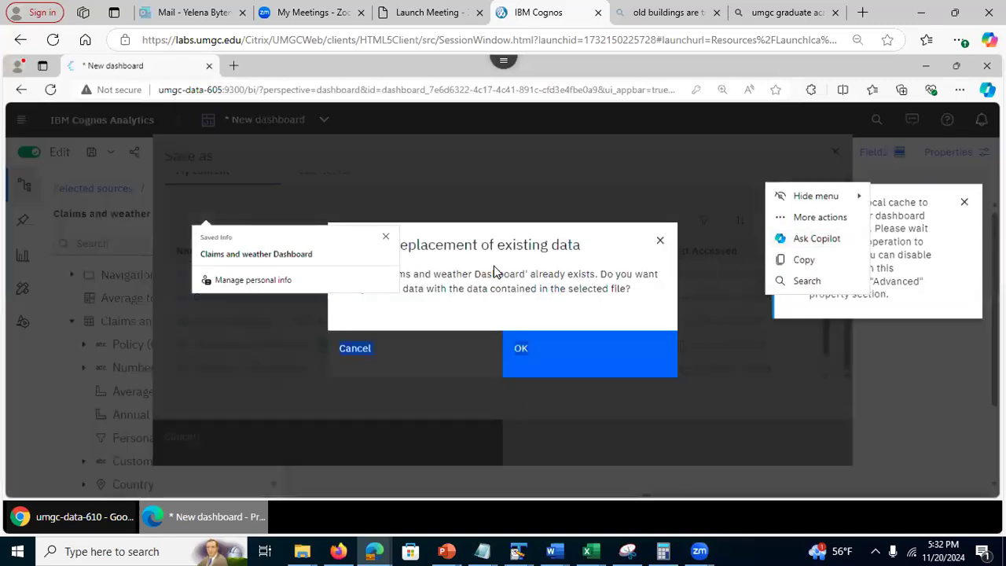
{"action": "left_click", "coordinate": [395, 347]}
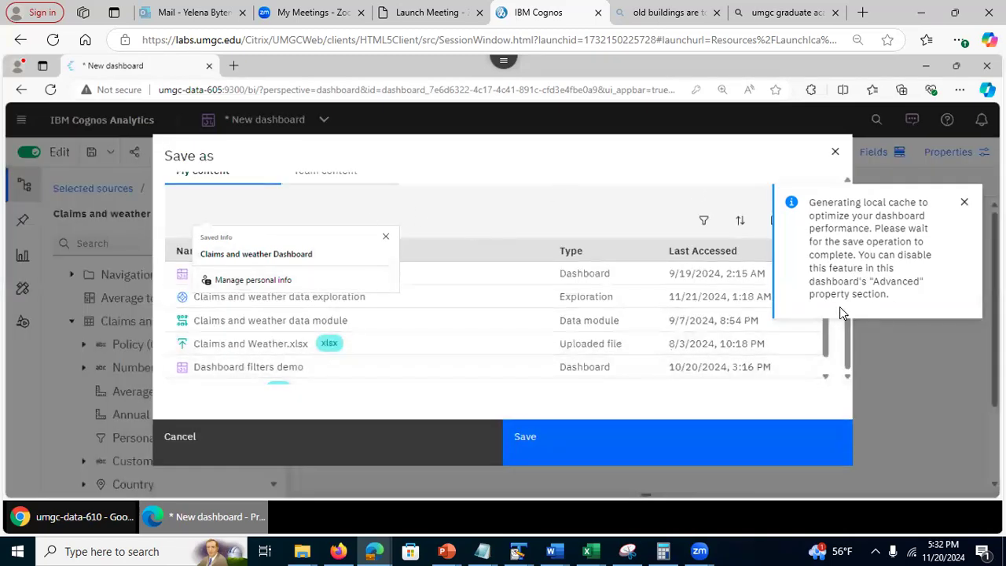
Step: Change the dashboard name to "Claims and weather Dashboard 2" and save it in My content
{"action": "left_click_drag", "start_coordinate": [827, 352], "coordinate": [827, 409]}
{"action": "left_click_drag", "start_coordinate": [842, 253], "coordinate": [847, 201]}
{"action": "left_click", "coordinate": [965, 203]}
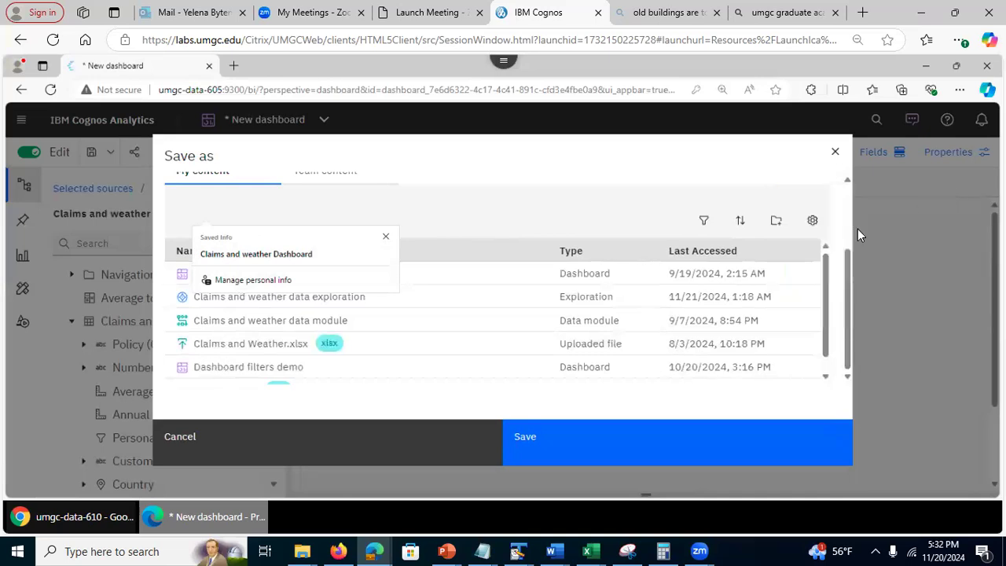
{"action": "left_click_drag", "start_coordinate": [847, 297], "coordinate": [854, 197]}
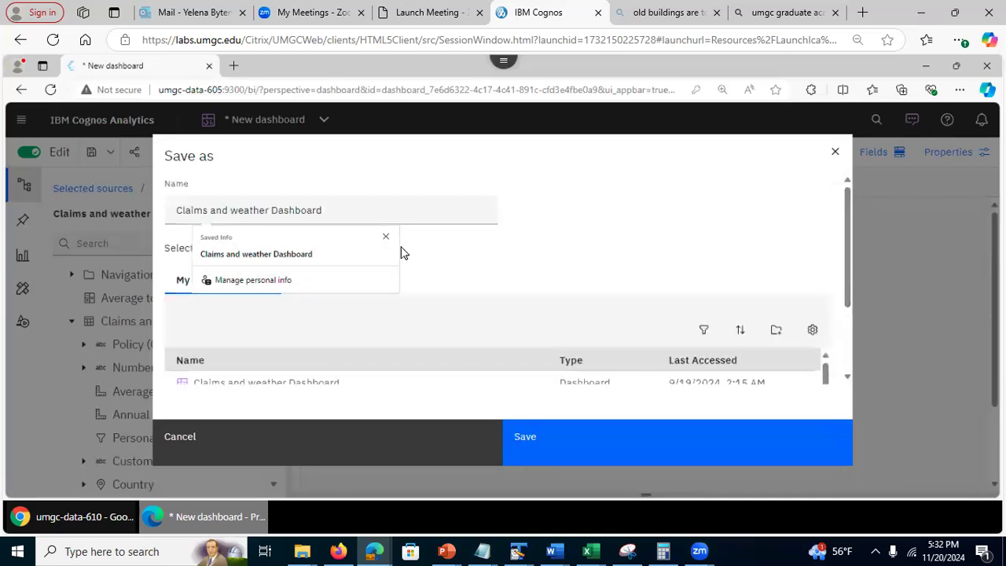
{"action": "left_click", "coordinate": [390, 215]}
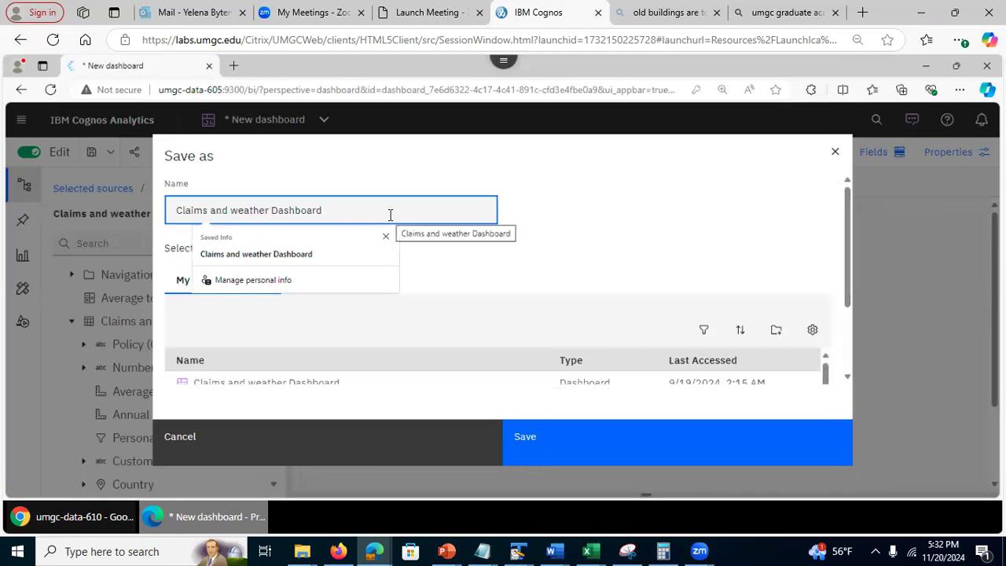
{"action": "type", "text": "2"}
{"action": "key", "text": "BackSpace"}
{"action": "type", "text": "2"}
{"action": "left_click", "coordinate": [708, 233]}
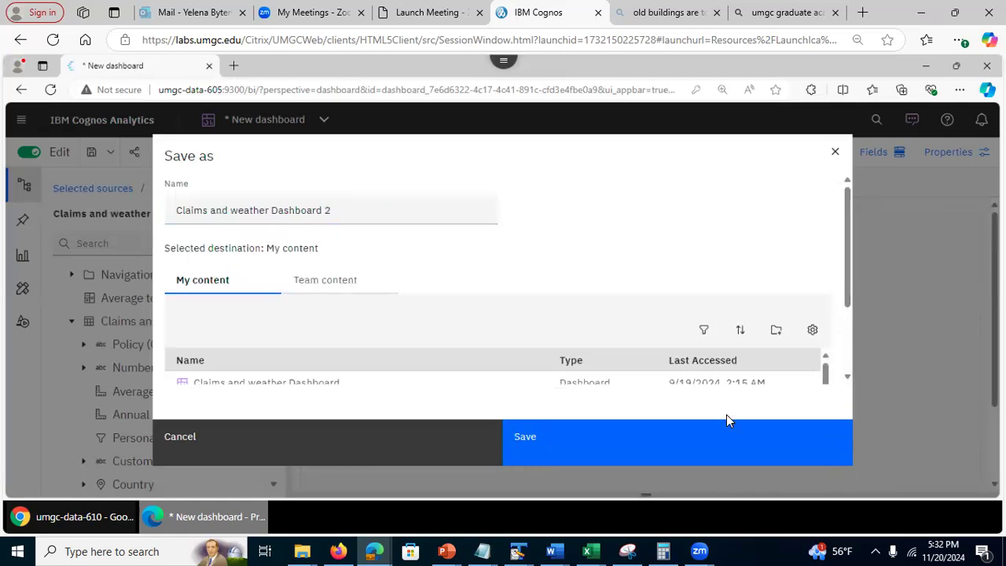
{"action": "left_click", "coordinate": [579, 455]}
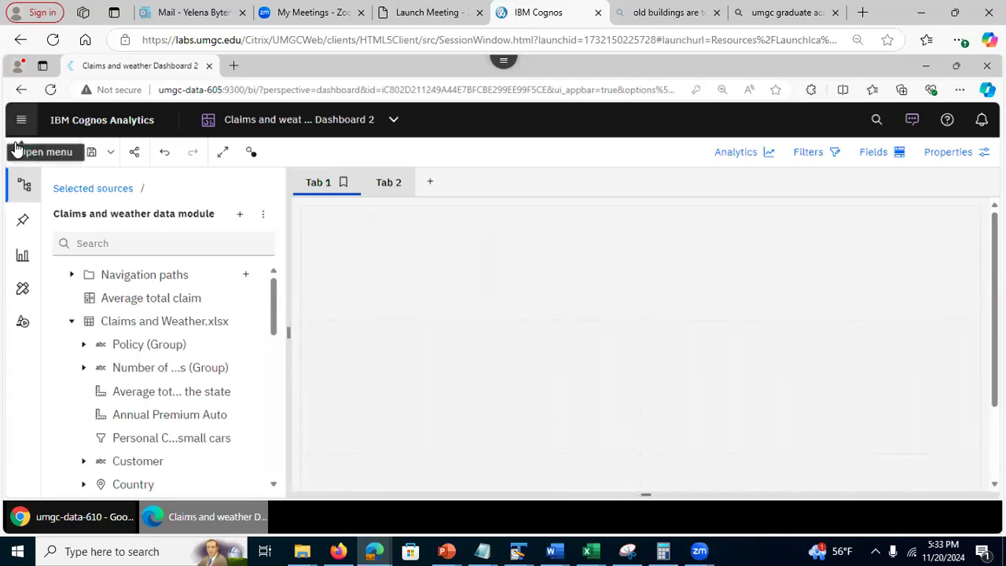
Step: Look through the pinned visualizations and place the EmploymentStatus tree map pin in the upper panel of Tab 1
{"action": "left_click", "coordinate": [23, 223]}
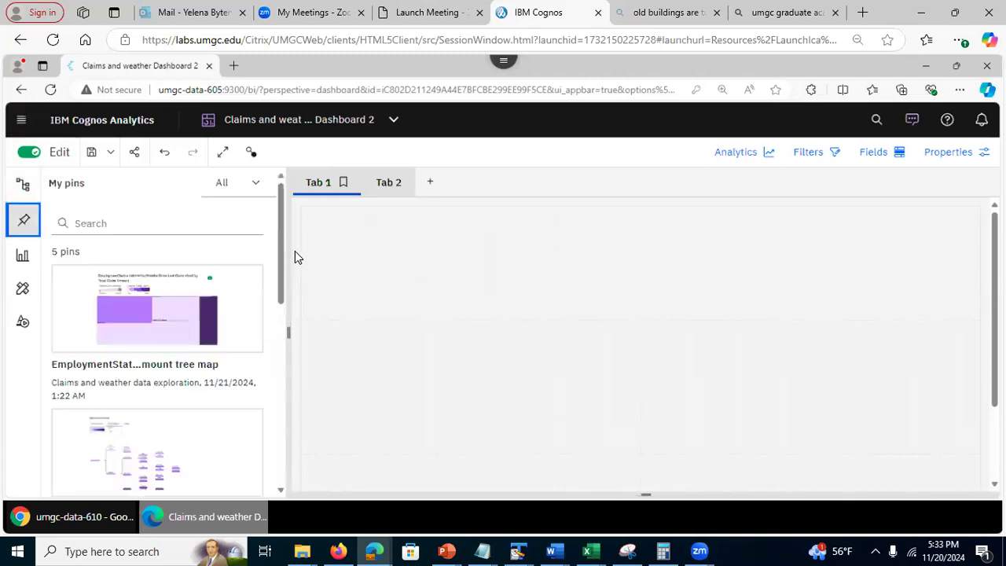
{"action": "left_click_drag", "start_coordinate": [283, 291], "coordinate": [273, 460]}
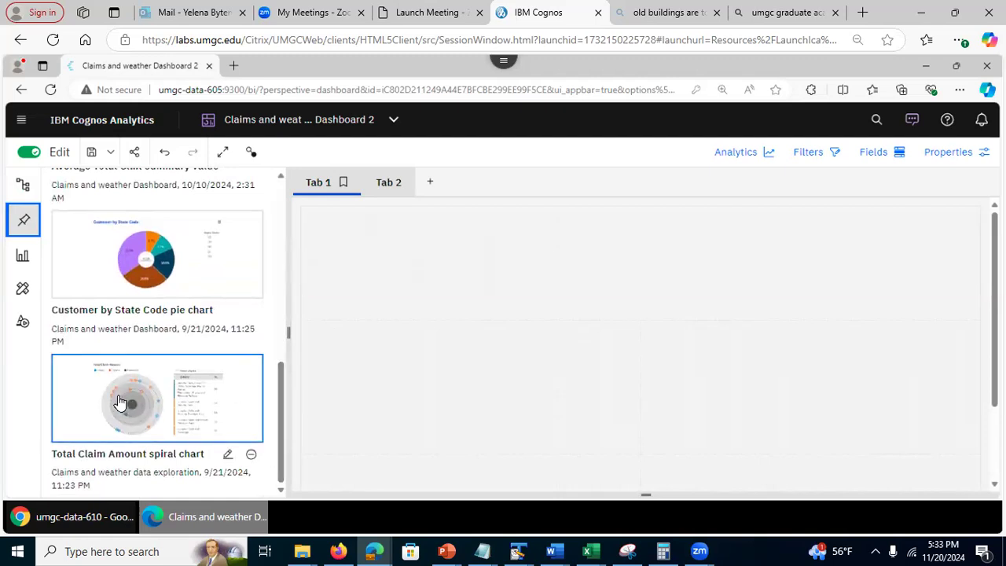
{"action": "left_click_drag", "start_coordinate": [283, 388], "coordinate": [294, 225]}
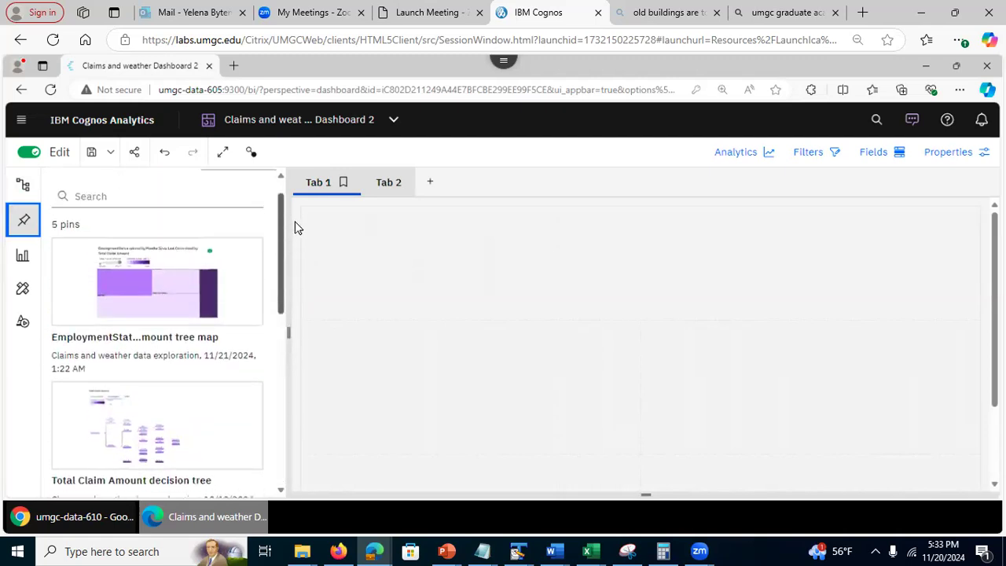
{"action": "left_click_drag", "start_coordinate": [154, 274], "coordinate": [648, 263]}
{"action": "left_click_drag", "start_coordinate": [511, 262], "coordinate": [631, 263]}
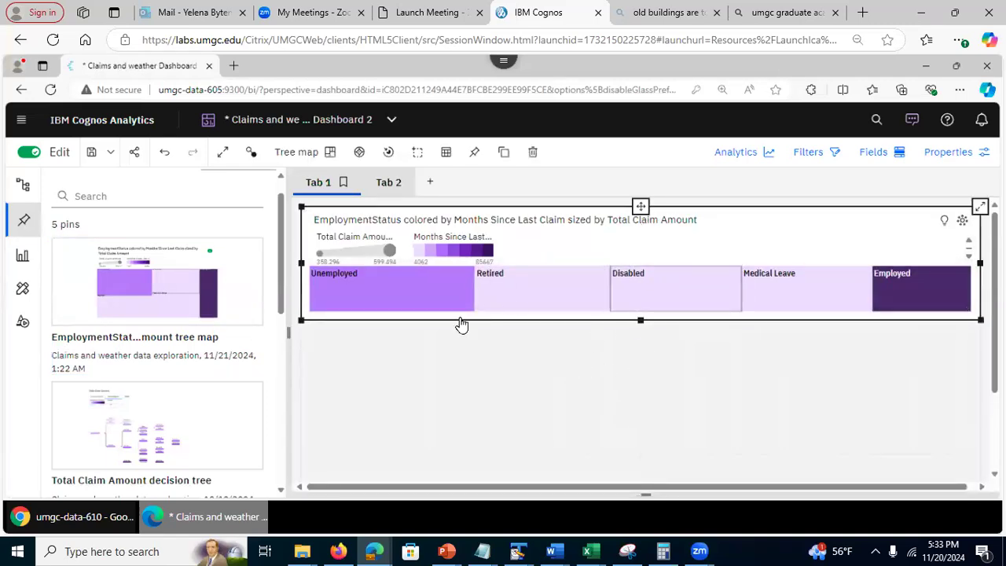
{"action": "left_click", "coordinate": [329, 183]}
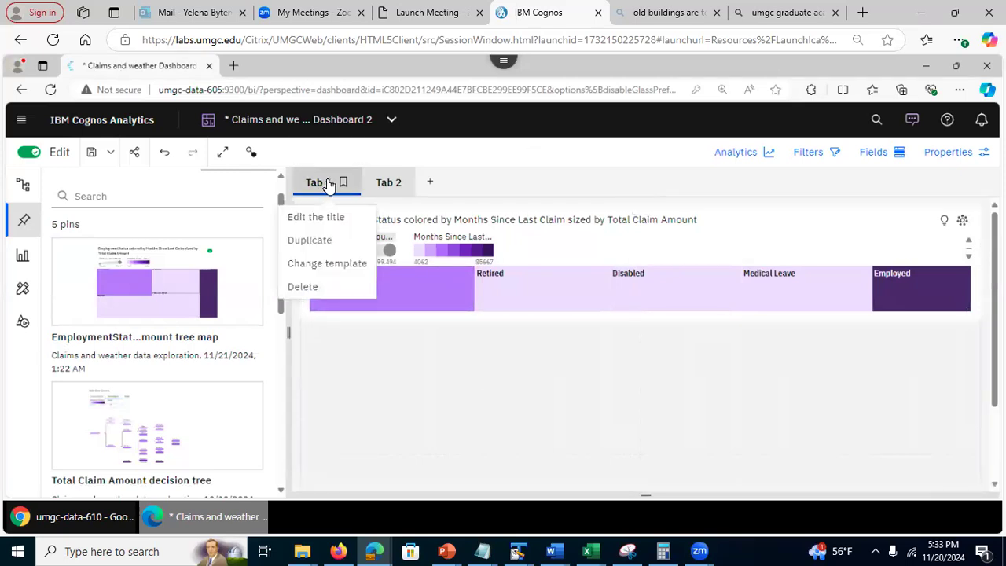
{"action": "left_click", "coordinate": [311, 266]}
{"action": "left_click_drag", "start_coordinate": [736, 222], "coordinate": [731, 244]}
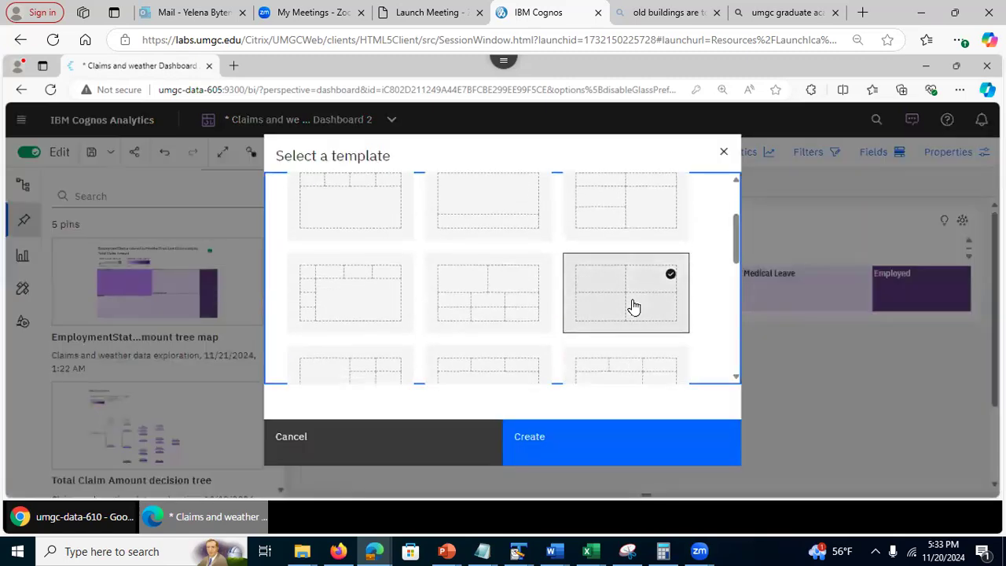
{"action": "left_click", "coordinate": [829, 379]}
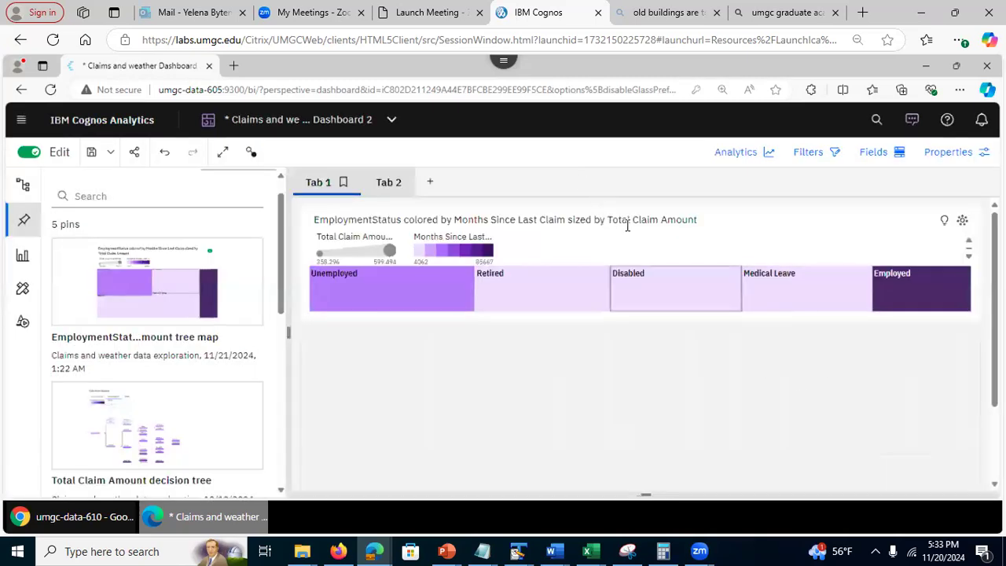
Step: Hide the pins list to widen the canvas and move the EmploymentStatus tree map lower on Tab 1
{"action": "left_click", "coordinate": [864, 229]}
{"action": "left_click_drag", "start_coordinate": [838, 257], "coordinate": [636, 251]}
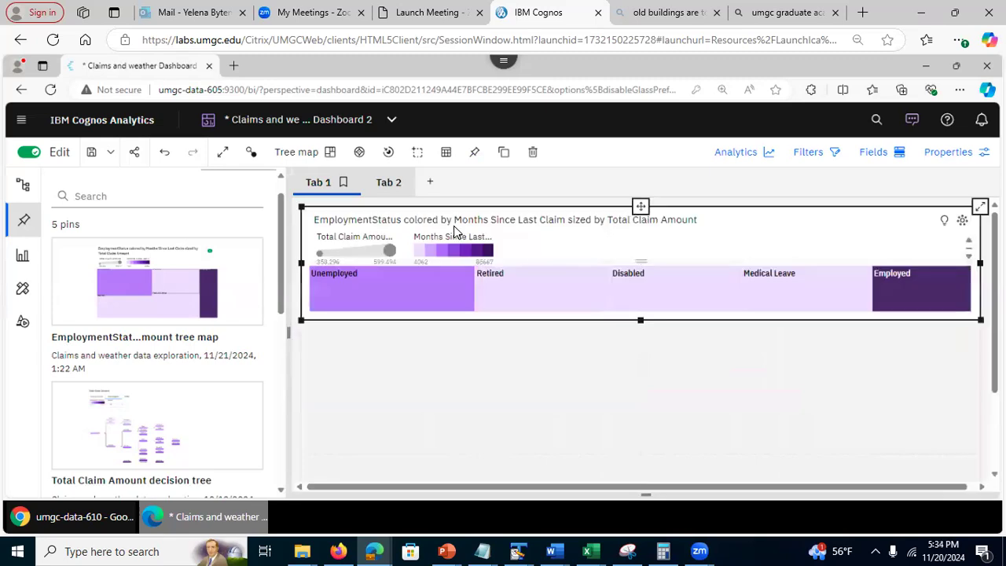
{"action": "left_click", "coordinate": [538, 397]}
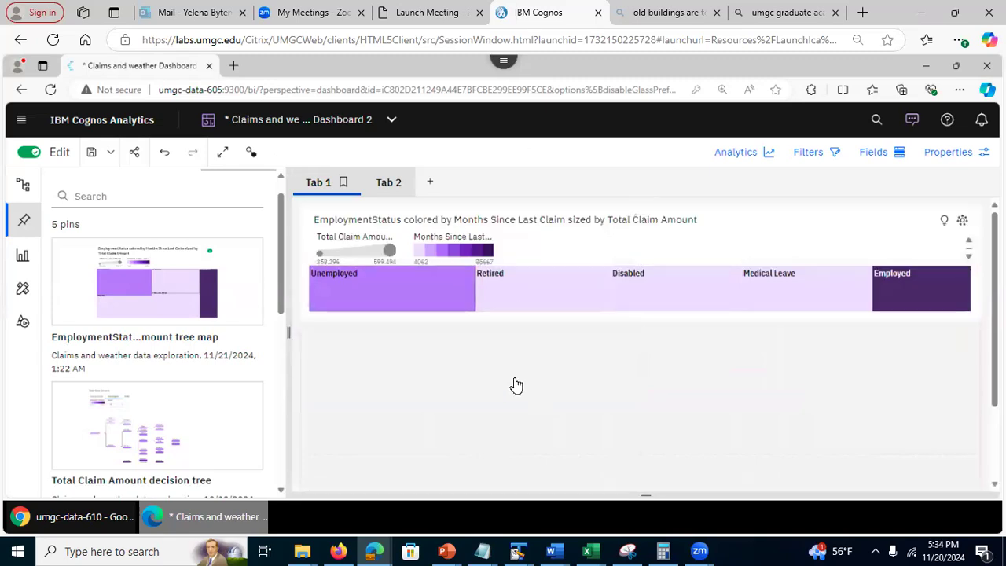
{"action": "left_click", "coordinate": [23, 221]}
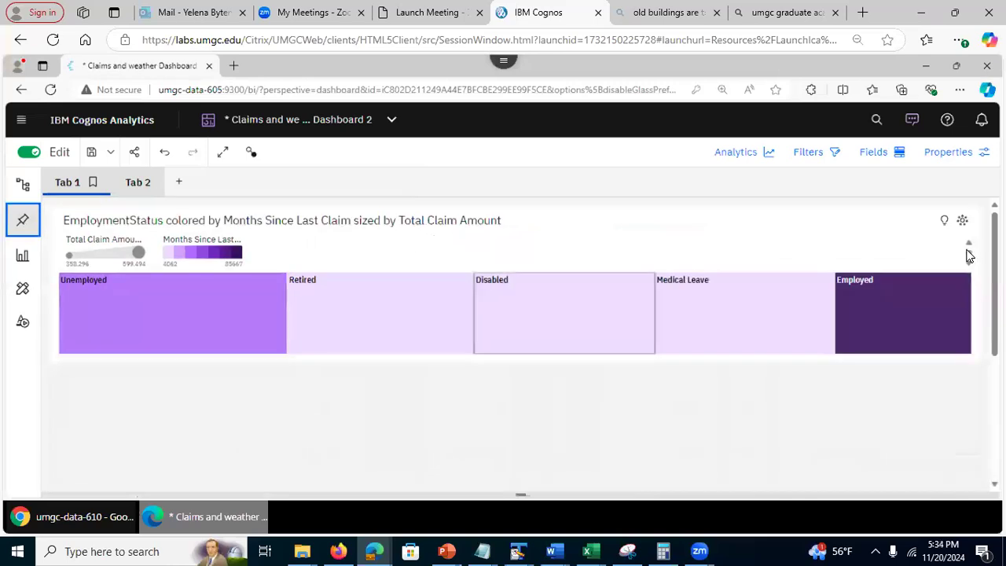
{"action": "scroll", "coordinate": [975, 360], "scroll_direction": "down", "scroll_amount": 5}
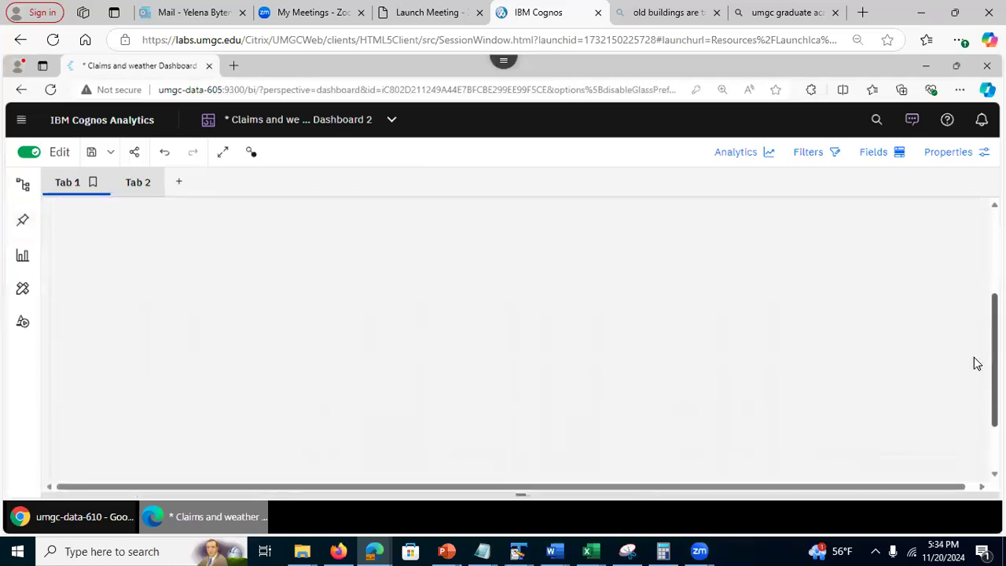
{"action": "scroll", "coordinate": [970, 281], "scroll_direction": "up", "scroll_amount": 5}
{"action": "left_click_drag", "start_coordinate": [760, 233], "coordinate": [592, 313]}
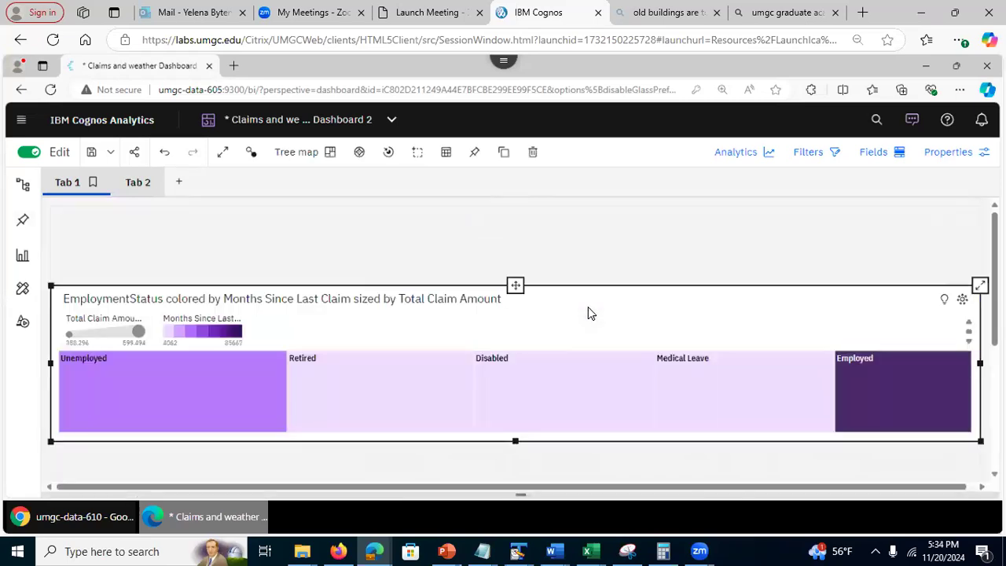
Step: Delete the EmploymentStatus tree map from Tab 1 and bring back the list of pinned visualizations
{"action": "key", "text": "Delete"}
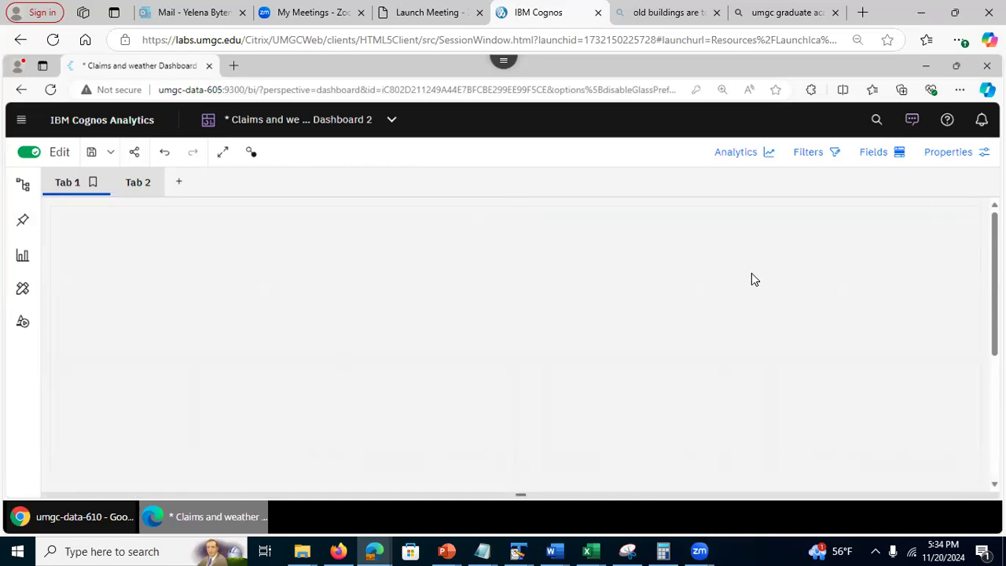
{"action": "left_click", "coordinate": [24, 221]}
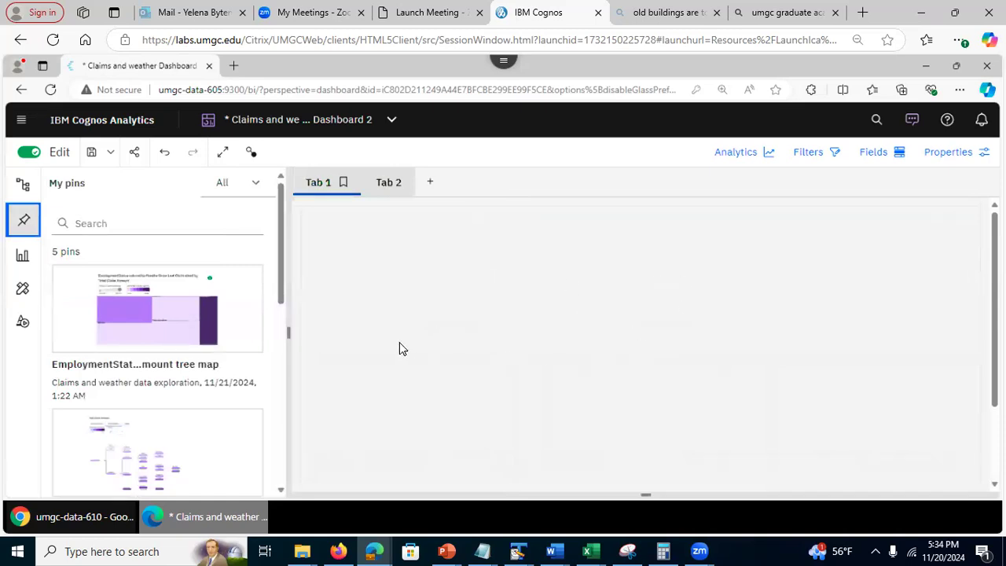
{"action": "left_click_drag", "start_coordinate": [134, 446], "coordinate": [645, 264]}
{"action": "left_click_drag", "start_coordinate": [457, 281], "coordinate": [187, 341]}
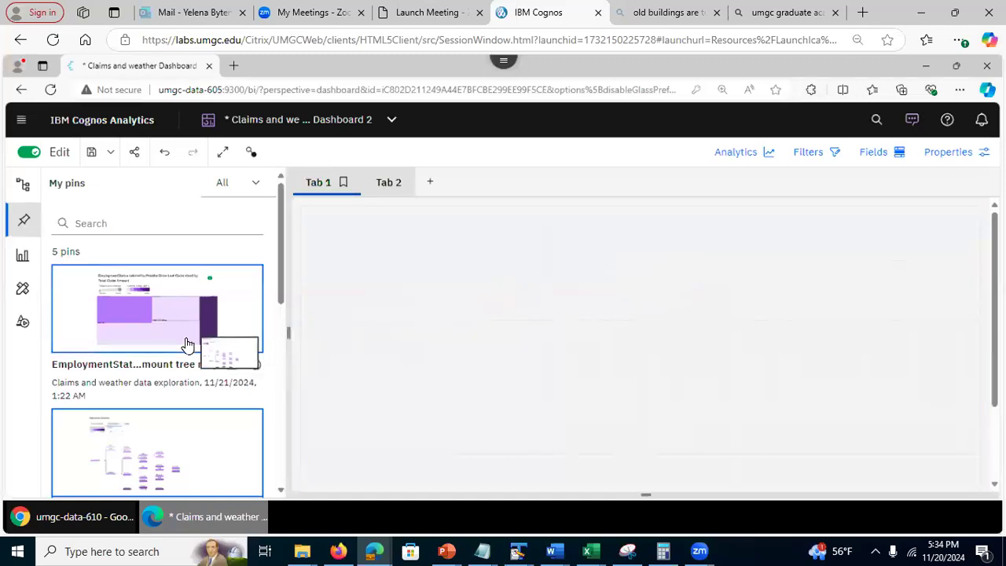
Step: Place the EmploymentStatus tree map pin in the upper-left panel of Tab 2
{"action": "left_click", "coordinate": [385, 186]}
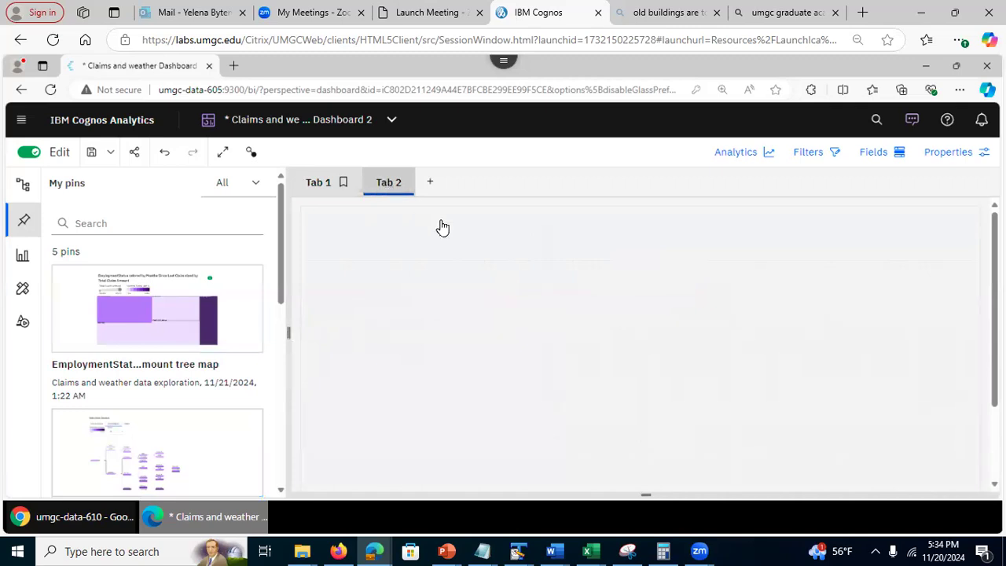
{"action": "left_click", "coordinate": [388, 183]}
{"action": "left_click_drag", "start_coordinate": [137, 315], "coordinate": [466, 299]}
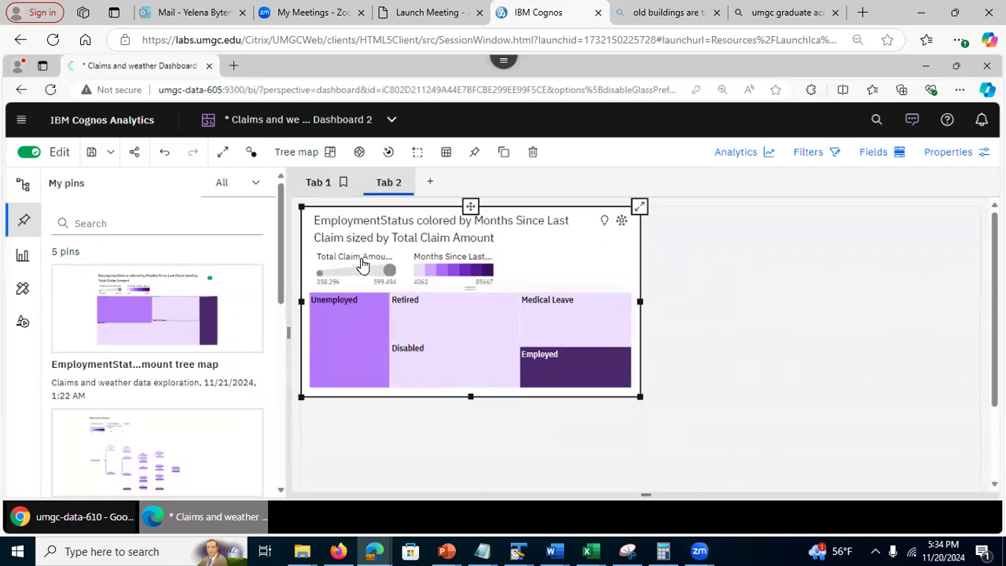
{"action": "left_click", "coordinate": [849, 284]}
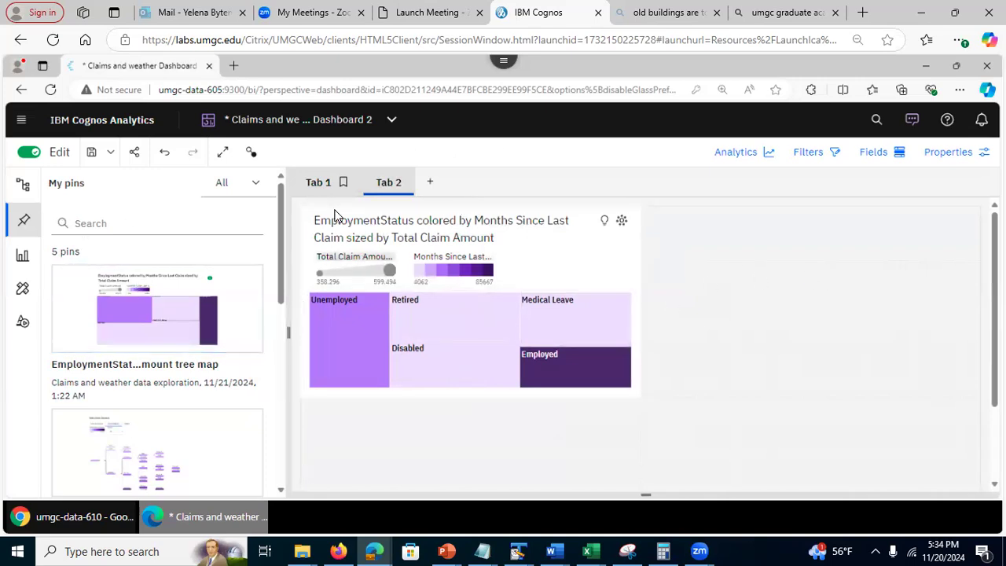
Step: Show the available visualization types for Tab 1 and try to place one on its canvas
{"action": "left_click", "coordinate": [320, 189]}
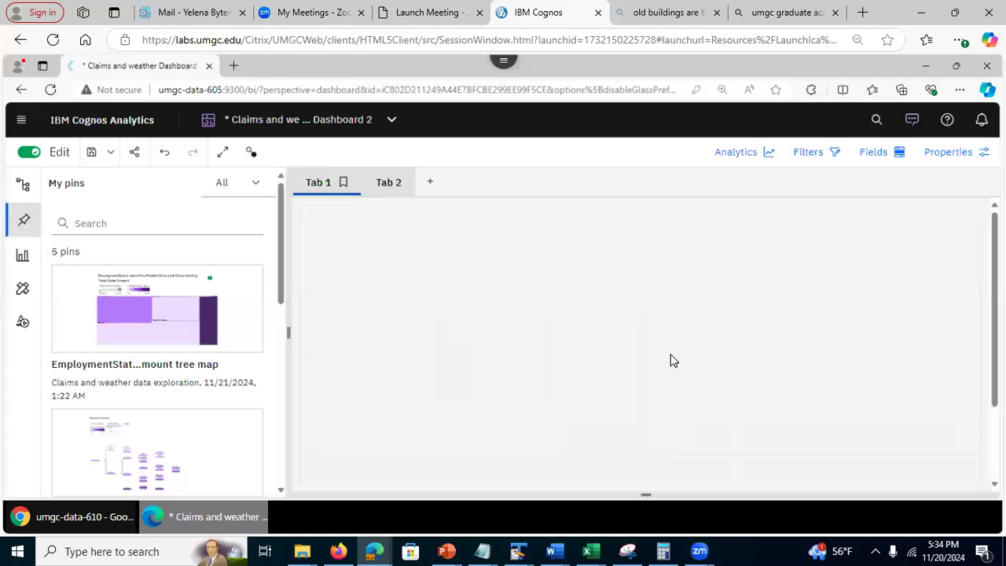
{"action": "left_click_drag", "start_coordinate": [994, 252], "coordinate": [972, 208]}
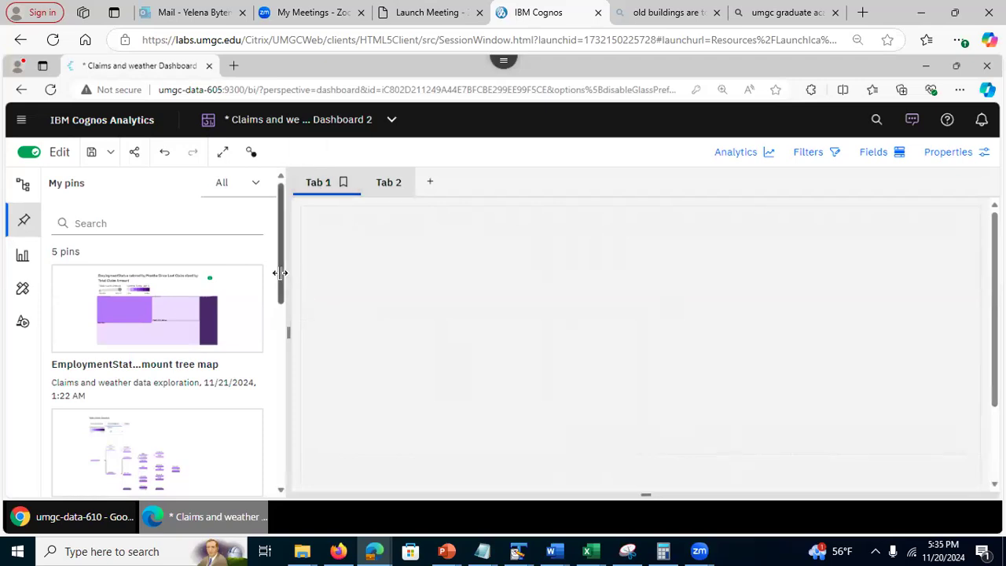
{"action": "left_click", "coordinate": [23, 220]}
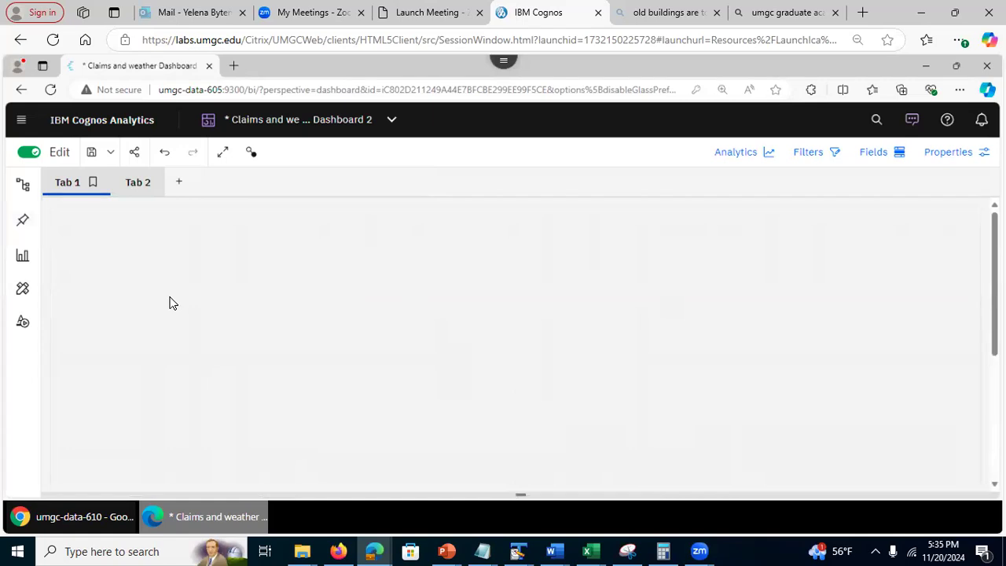
{"action": "left_click", "coordinate": [22, 258]}
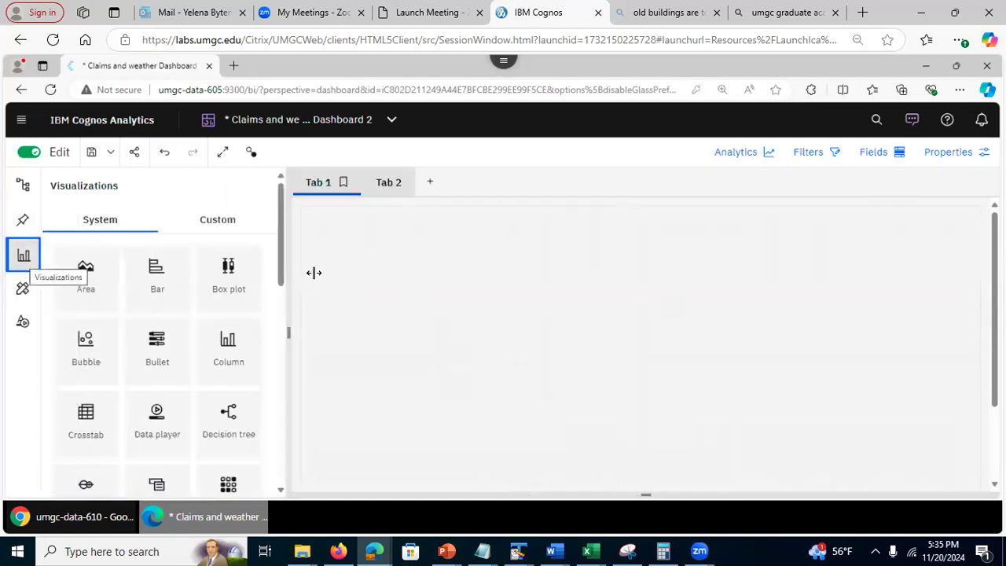
{"action": "left_click_drag", "start_coordinate": [281, 281], "coordinate": [271, 414]}
{"action": "left_click_drag", "start_coordinate": [153, 294], "coordinate": [448, 272]}
{"action": "left_click_drag", "start_coordinate": [371, 271], "coordinate": [322, 191]}
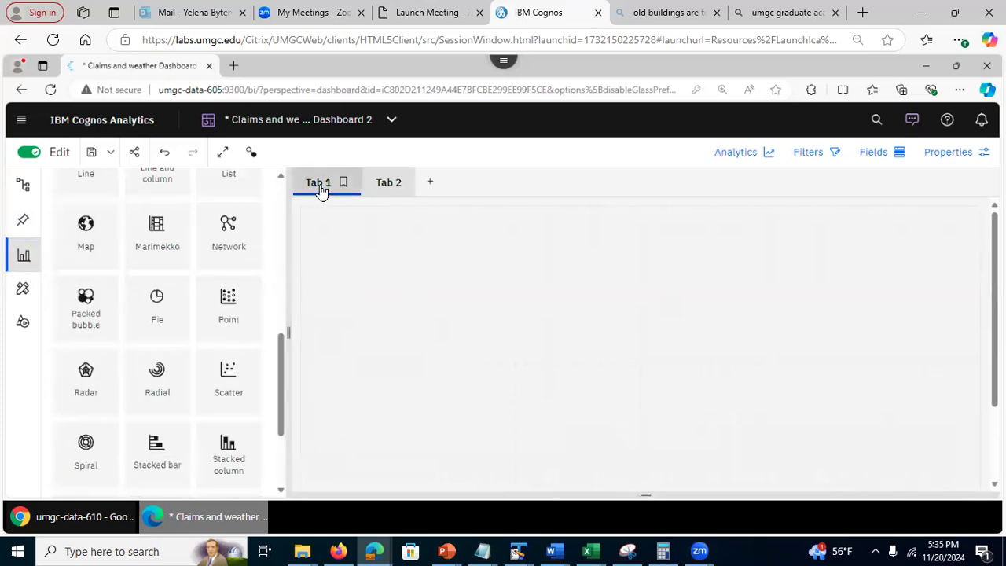
Step: Delete the empty Tab 1 from the dashboard
{"action": "left_click", "coordinate": [320, 187]}
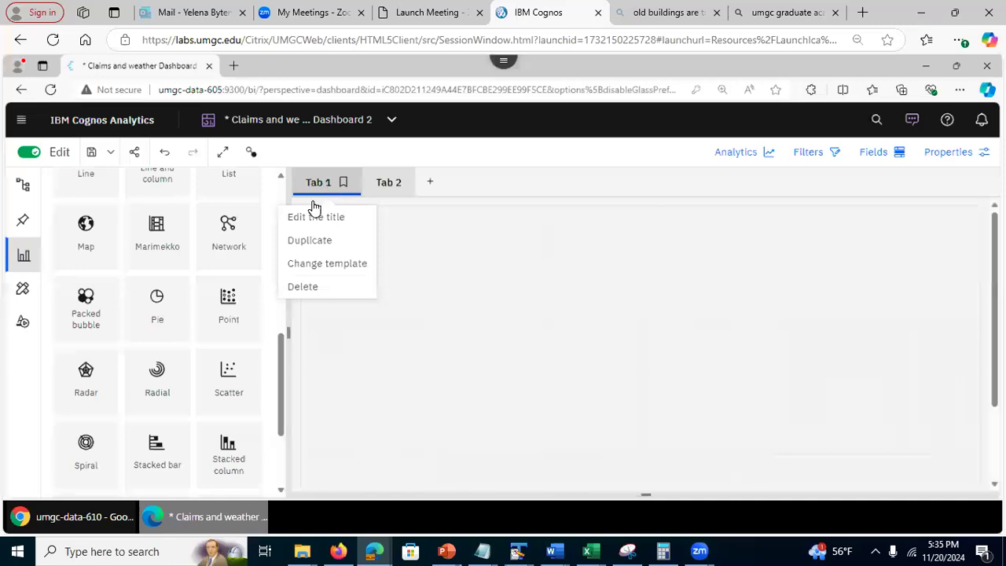
{"action": "left_click", "coordinate": [316, 287]}
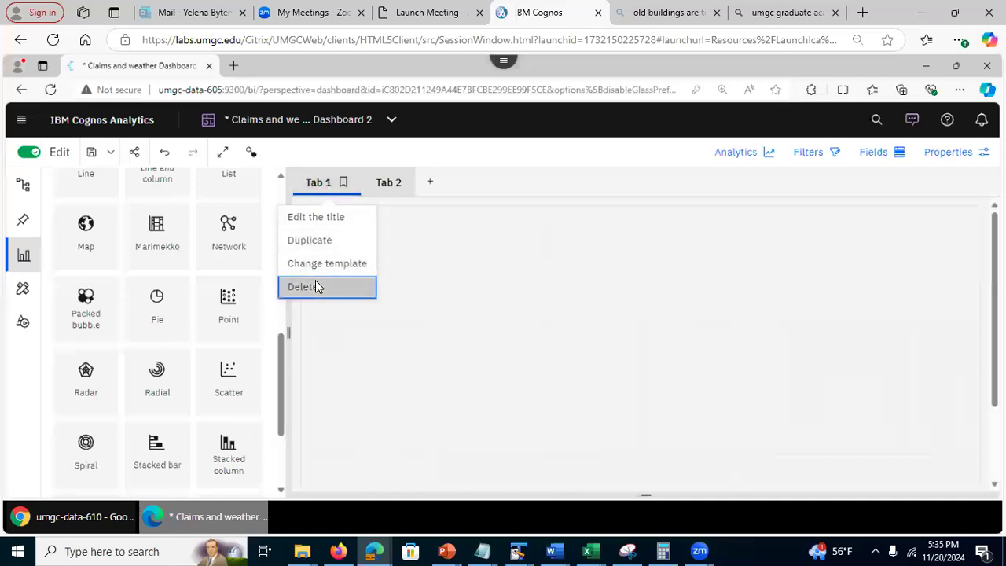
{"action": "left_click", "coordinate": [571, 369]}
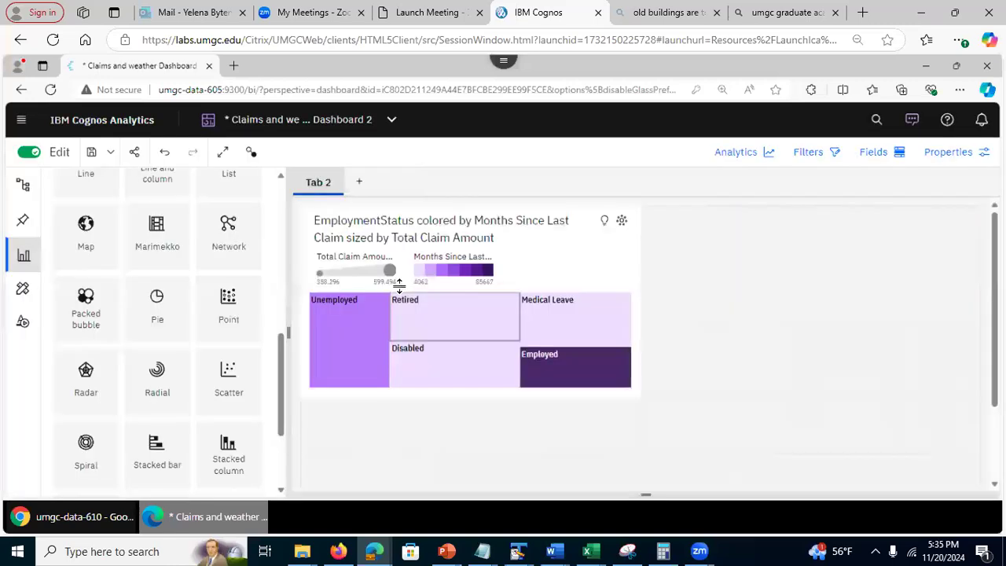
Step: Add a new tab with the four-panel template and reorder the tabs so it comes before the tree map's tab
{"action": "left_click", "coordinate": [358, 185]}
{"action": "left_click_drag", "start_coordinate": [738, 219], "coordinate": [740, 269]}
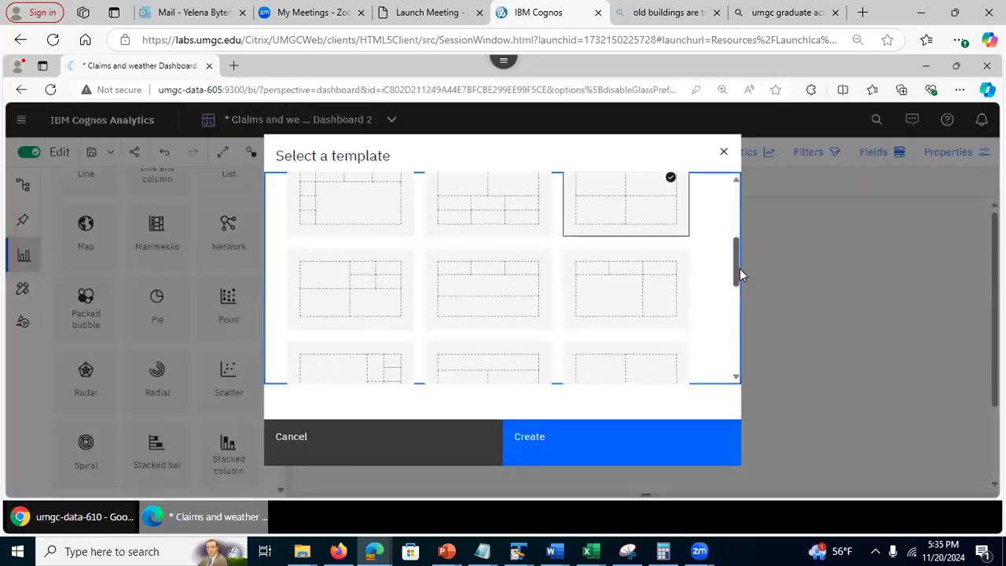
{"action": "left_click", "coordinate": [599, 455]}
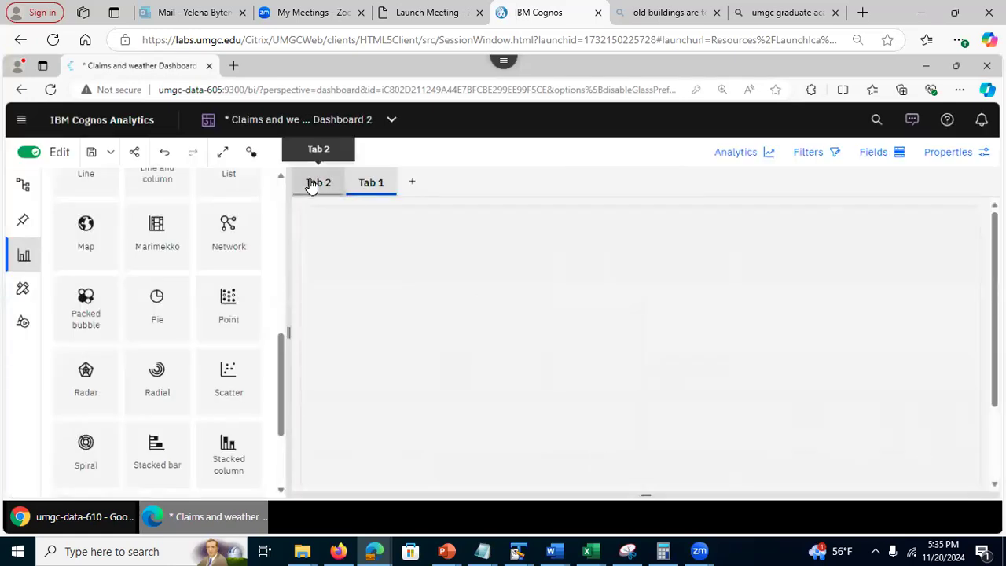
{"action": "left_click_drag", "start_coordinate": [340, 189], "coordinate": [378, 186]}
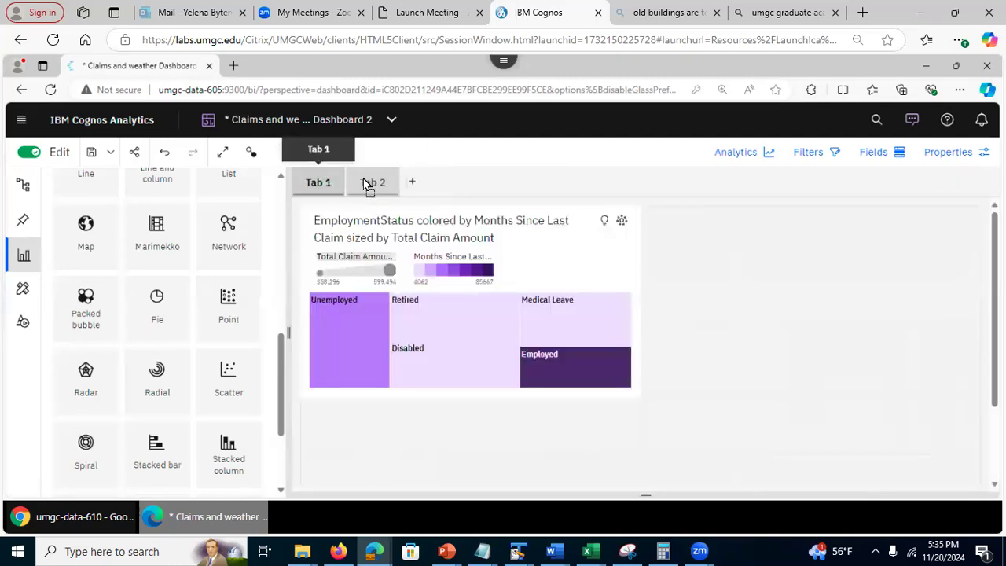
{"action": "left_click", "coordinate": [368, 183]}
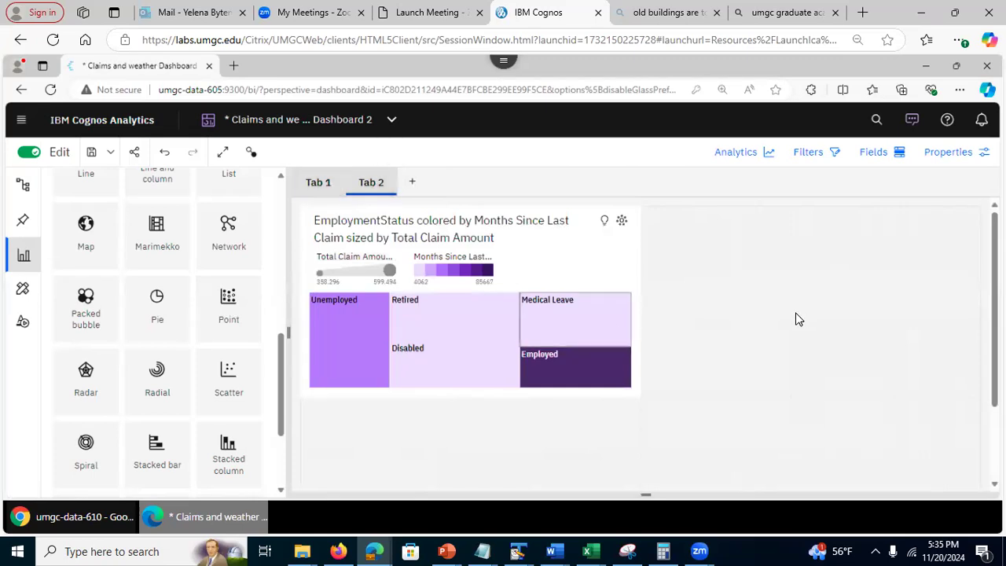
Step: Place a Pie visualization in the upper-left panel of the new Tab 1
{"action": "left_click", "coordinate": [320, 184]}
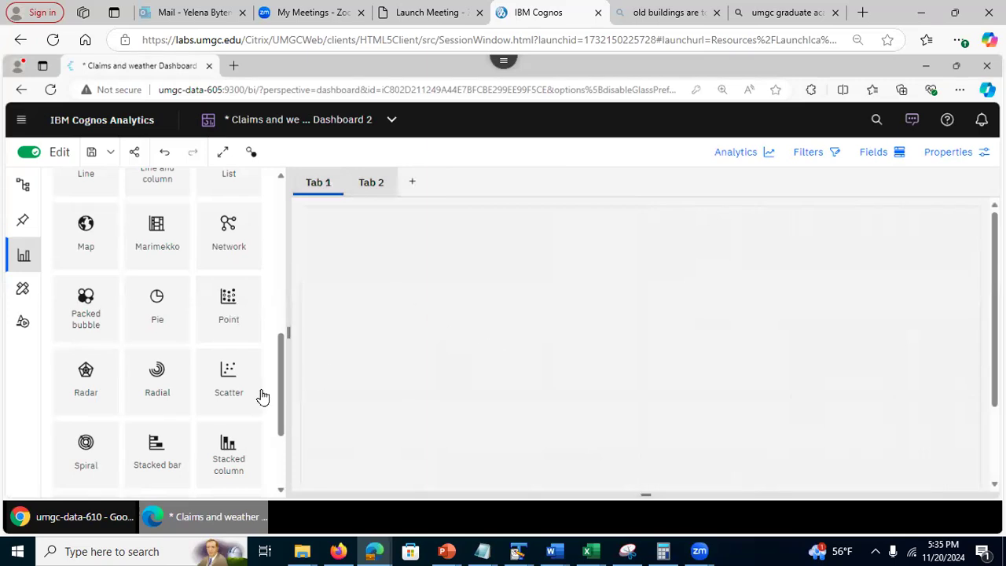
{"action": "scroll", "coordinate": [283, 388], "scroll_direction": "down", "scroll_amount": 2}
{"action": "scroll", "coordinate": [284, 377], "scroll_direction": "up", "scroll_amount": 2}
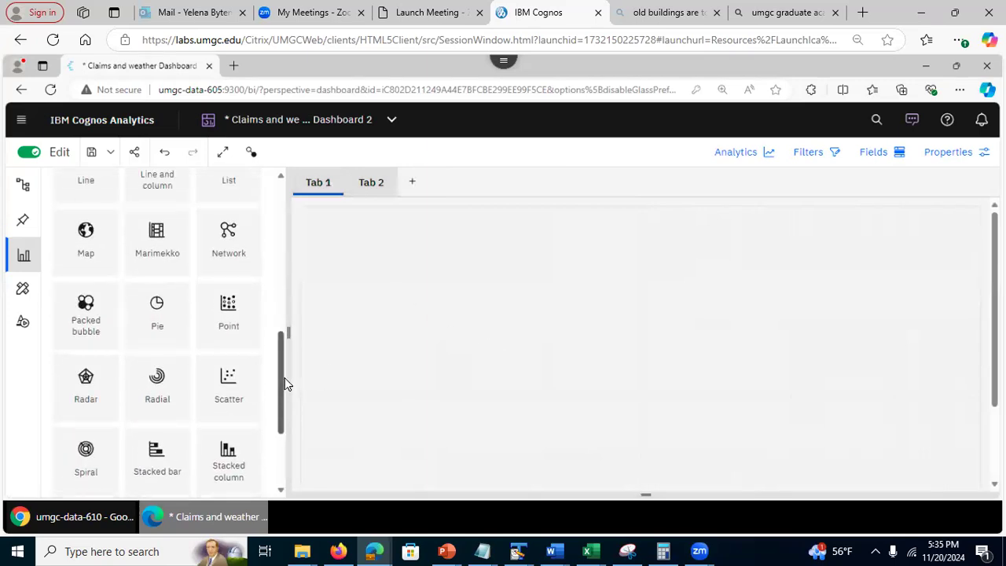
{"action": "left_click_drag", "start_coordinate": [159, 314], "coordinate": [470, 290]}
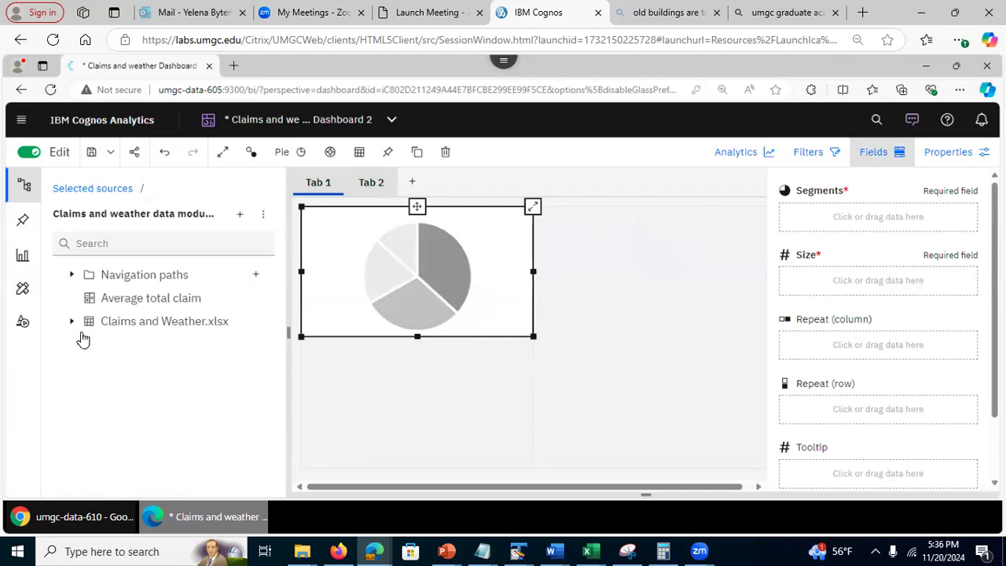
Step: Assign State from Claims and Weather.xlsx to the pie chart's Segments and Customer to its Size
{"action": "left_click", "coordinate": [72, 323]}
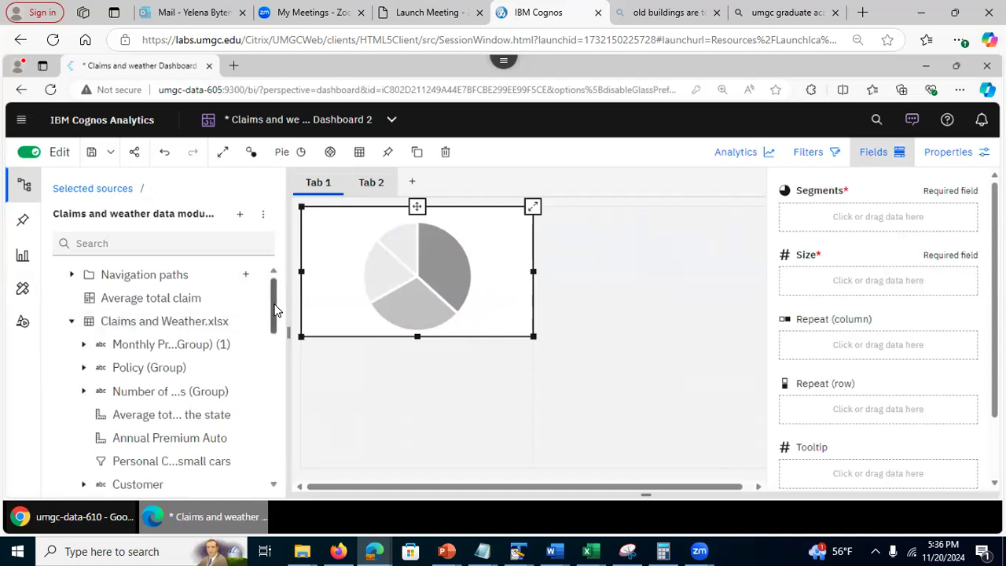
{"action": "scroll", "coordinate": [273, 323], "scroll_direction": "down", "scroll_amount": 2}
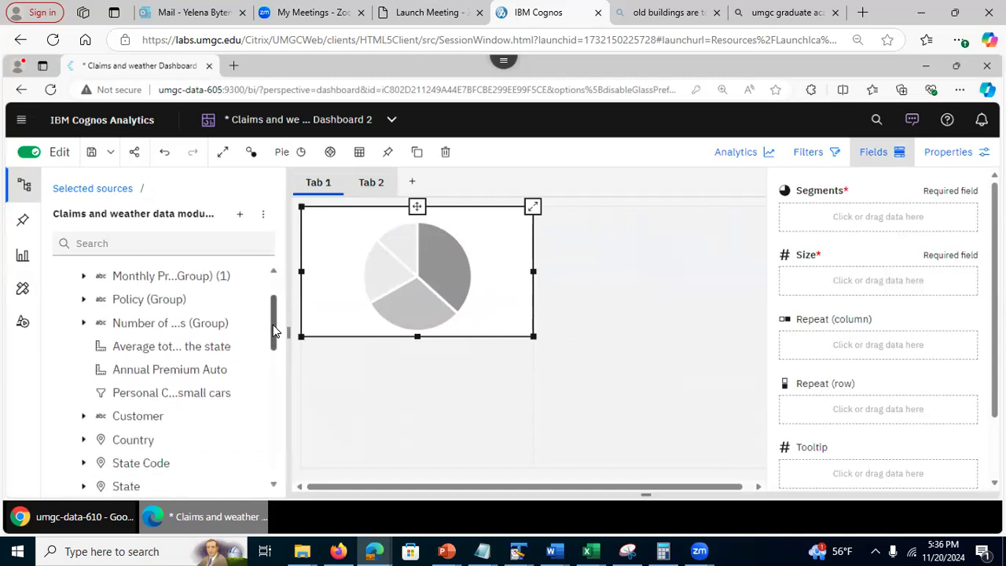
{"action": "scroll", "coordinate": [273, 332], "scroll_direction": "down", "scroll_amount": 1}
{"action": "left_click_drag", "start_coordinate": [274, 332], "coordinate": [274, 342]}
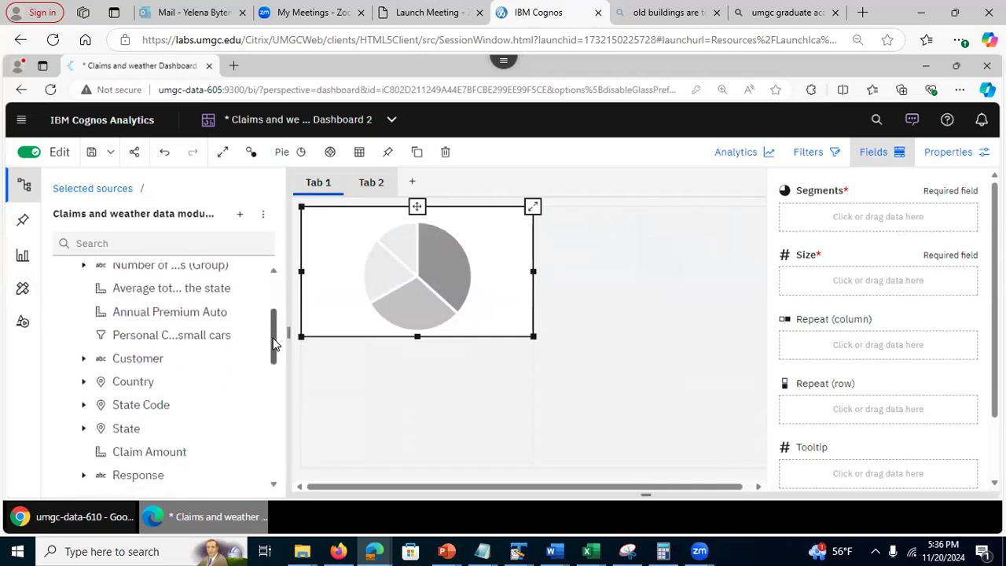
{"action": "scroll", "coordinate": [273, 344], "scroll_direction": "down", "scroll_amount": 2}
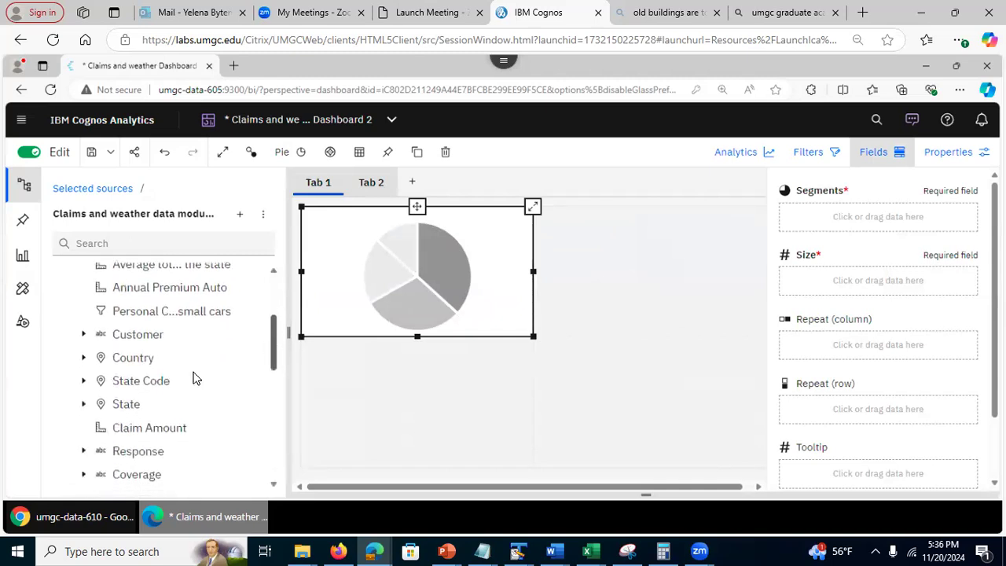
{"action": "left_click_drag", "start_coordinate": [113, 406], "coordinate": [812, 215]}
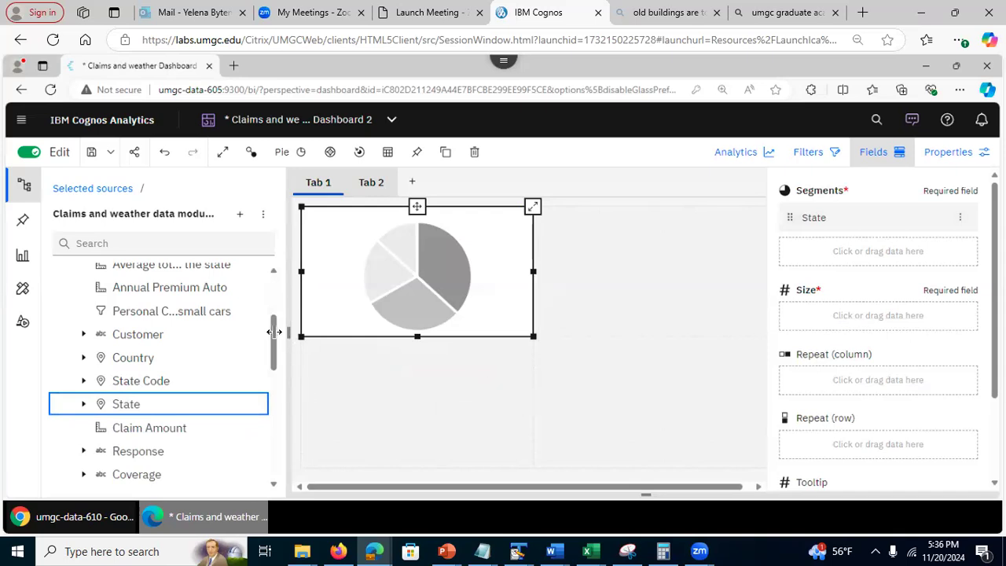
{"action": "left_click_drag", "start_coordinate": [128, 335], "coordinate": [813, 302]}
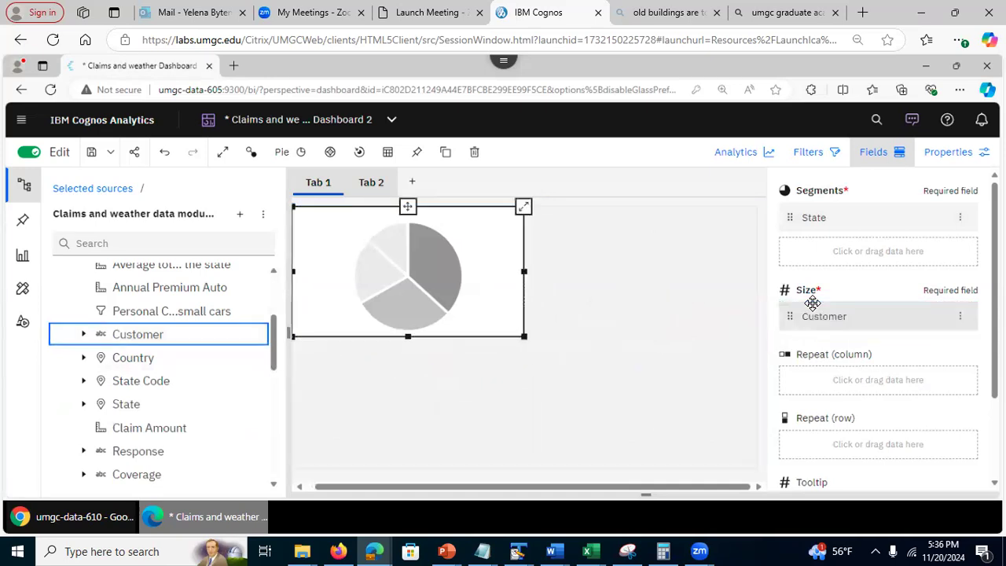
{"action": "left_click", "coordinate": [813, 308]}
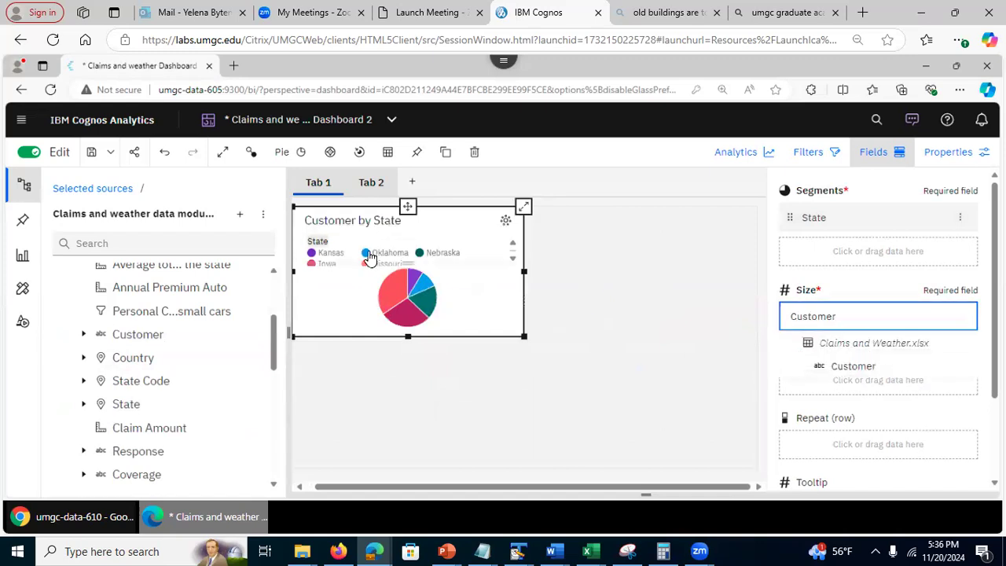
Step: Enlarge the Customer by State pie chart, hide the data sources, and set the chart's legend position to Bottom
{"action": "left_click", "coordinate": [524, 209]}
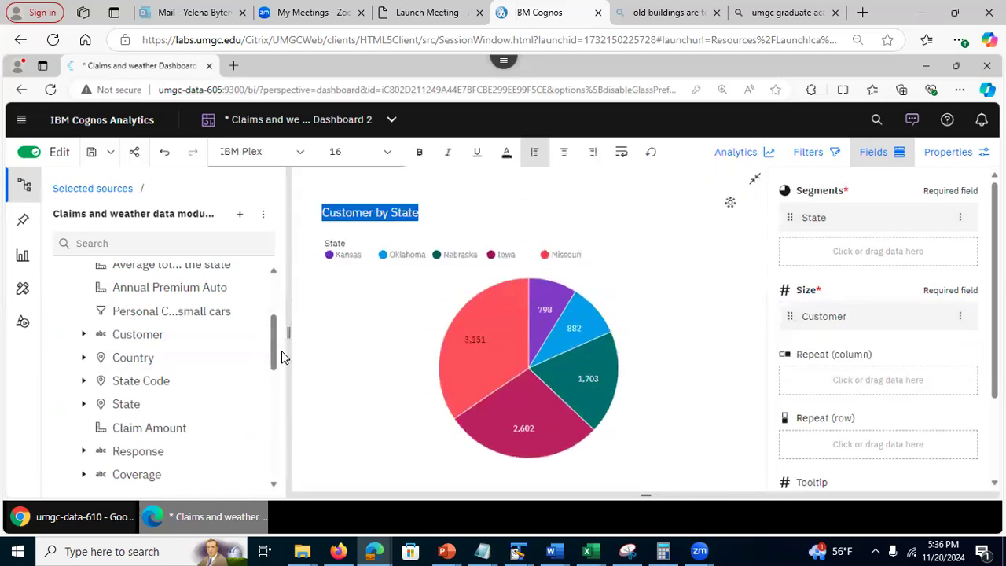
{"action": "left_click", "coordinate": [23, 187]}
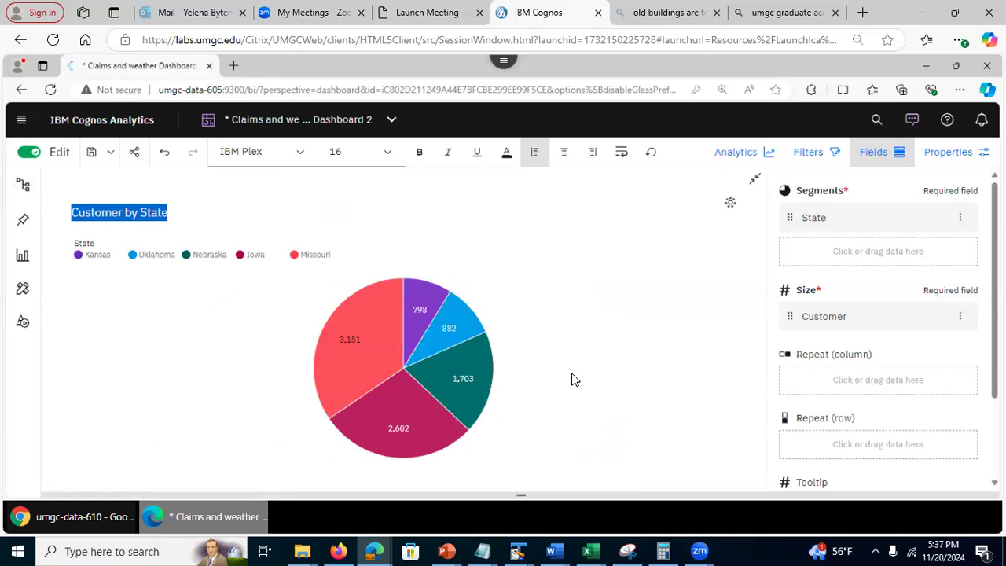
{"action": "left_click", "coordinate": [948, 153]}
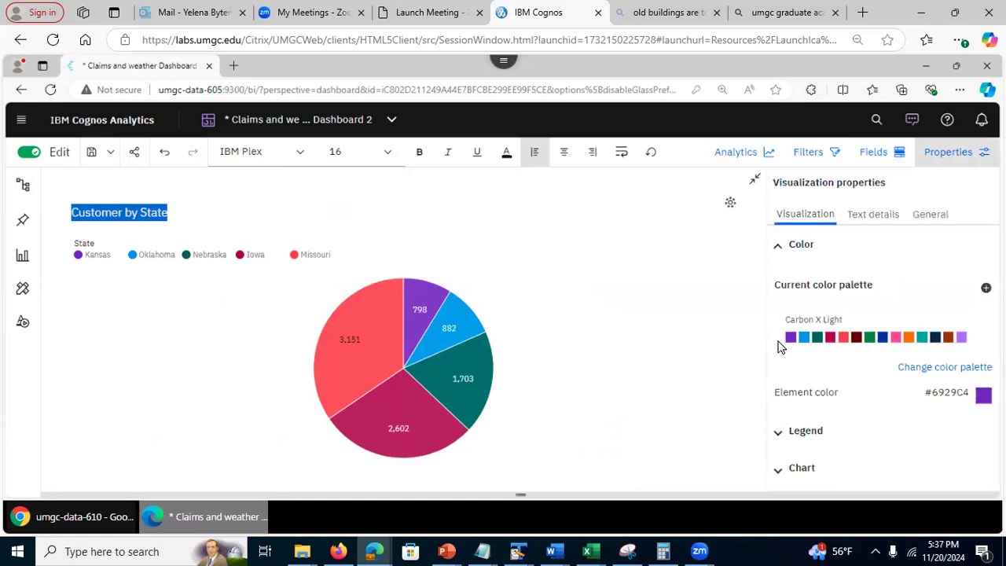
{"action": "left_click", "coordinate": [779, 434]}
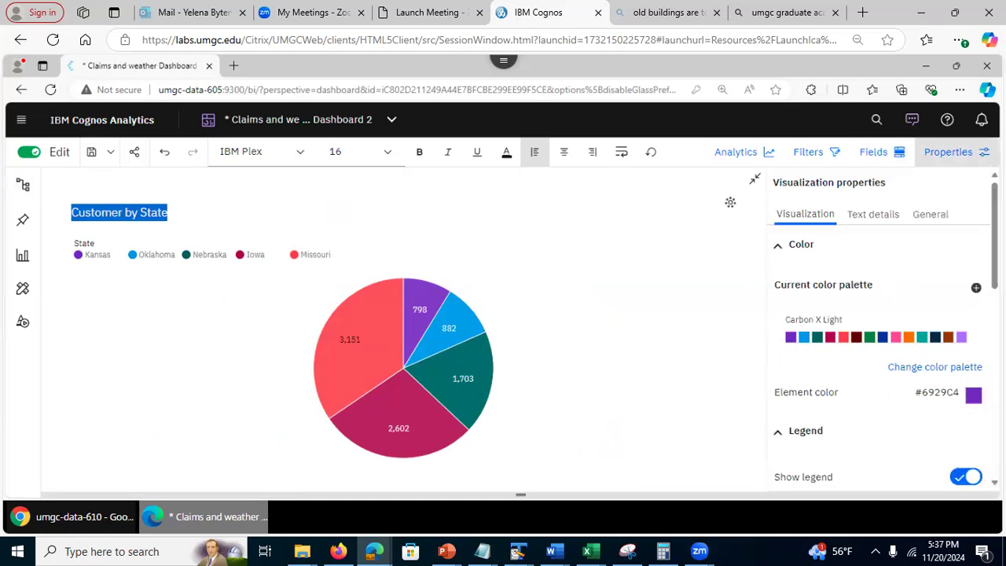
{"action": "left_click_drag", "start_coordinate": [995, 236], "coordinate": [995, 311]}
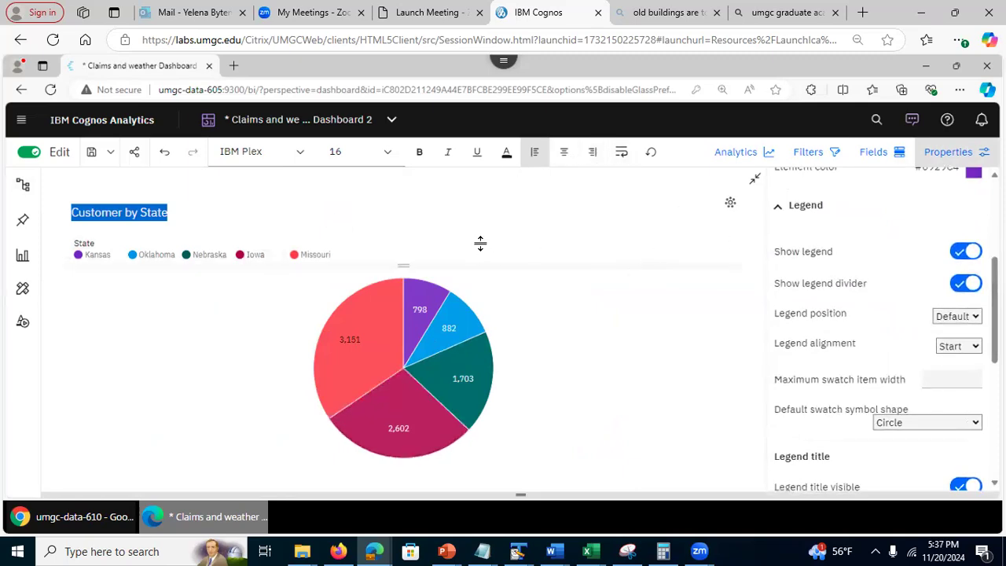
{"action": "left_click", "coordinate": [199, 288]}
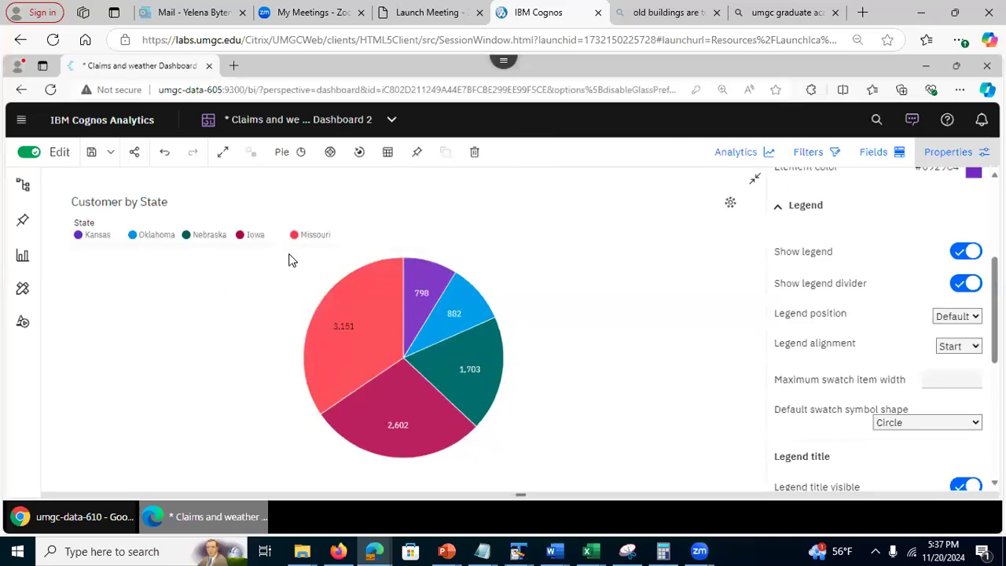
{"action": "left_click", "coordinate": [975, 316]}
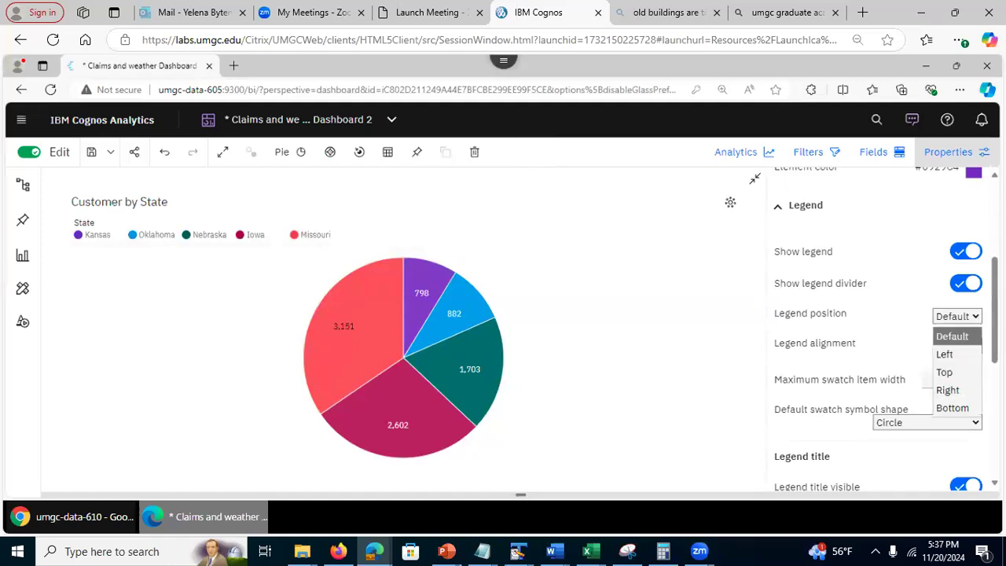
{"action": "left_click", "coordinate": [953, 408]}
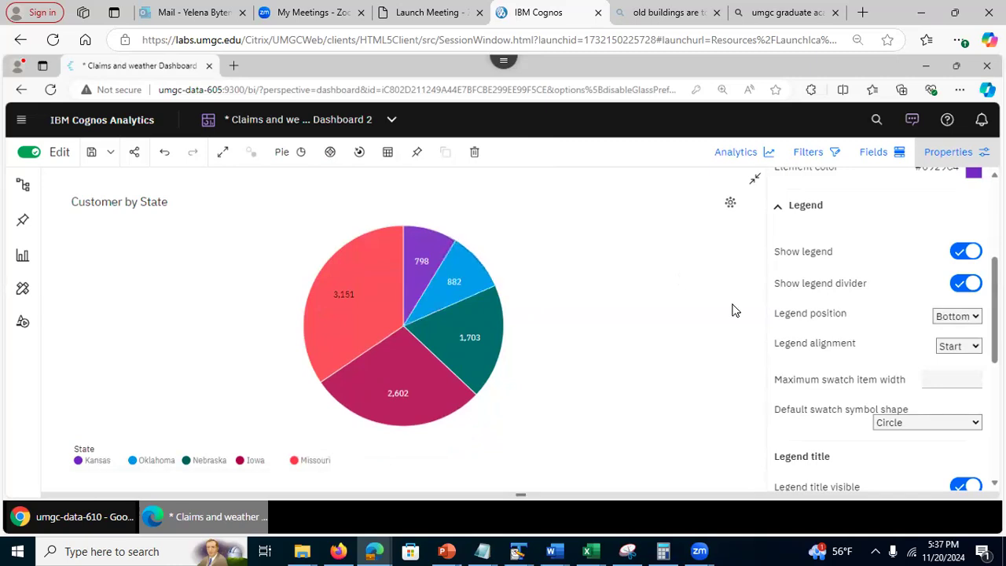
Step: Turn on Display % in the pie chart's chart properties so its slices are labelled with percentages
{"action": "scroll", "coordinate": [881, 330], "scroll_direction": "down", "scroll_amount": 1}
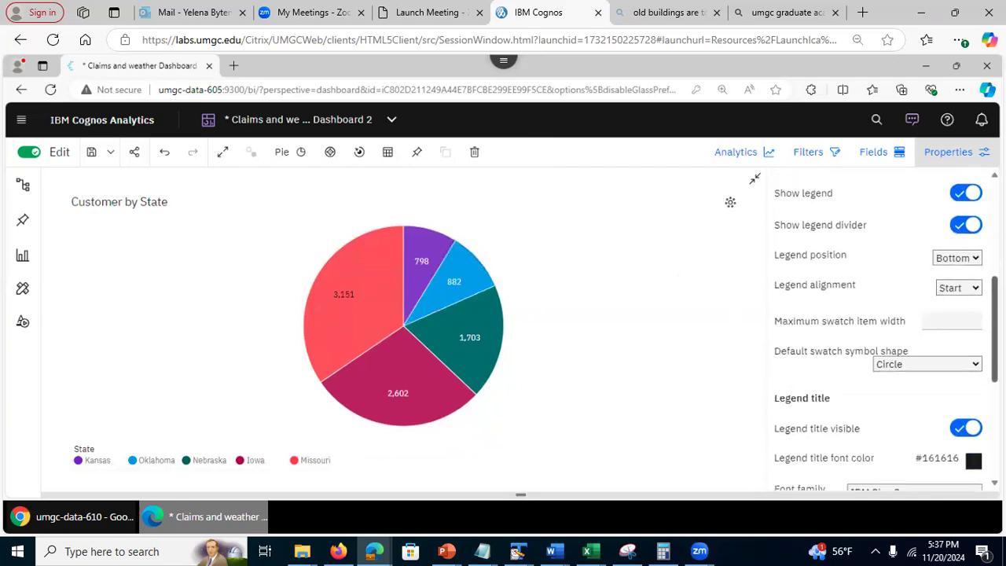
{"action": "scroll", "coordinate": [881, 330], "scroll_direction": "down", "scroll_amount": 1}
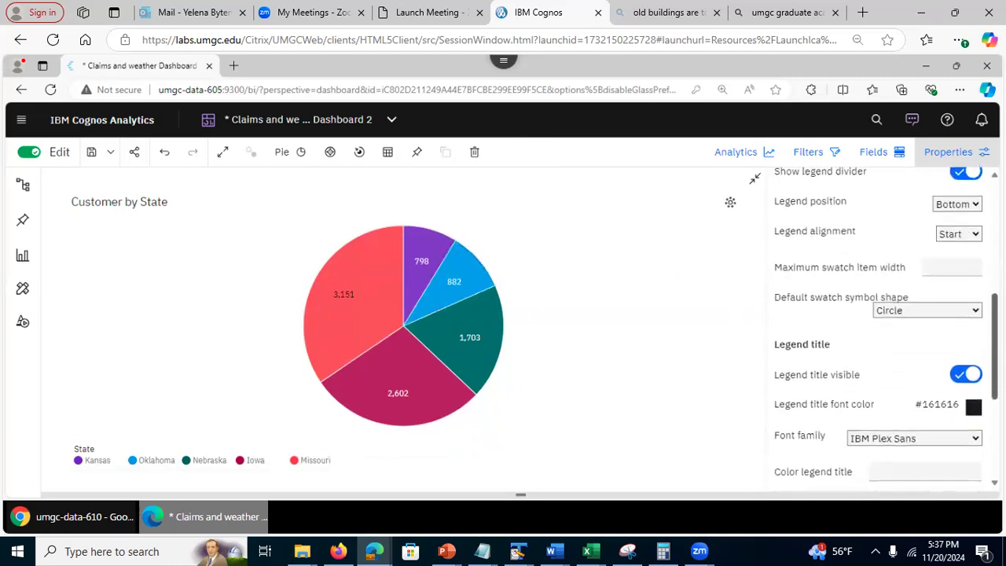
{"action": "scroll", "coordinate": [881, 330], "scroll_direction": "down", "scroll_amount": 1}
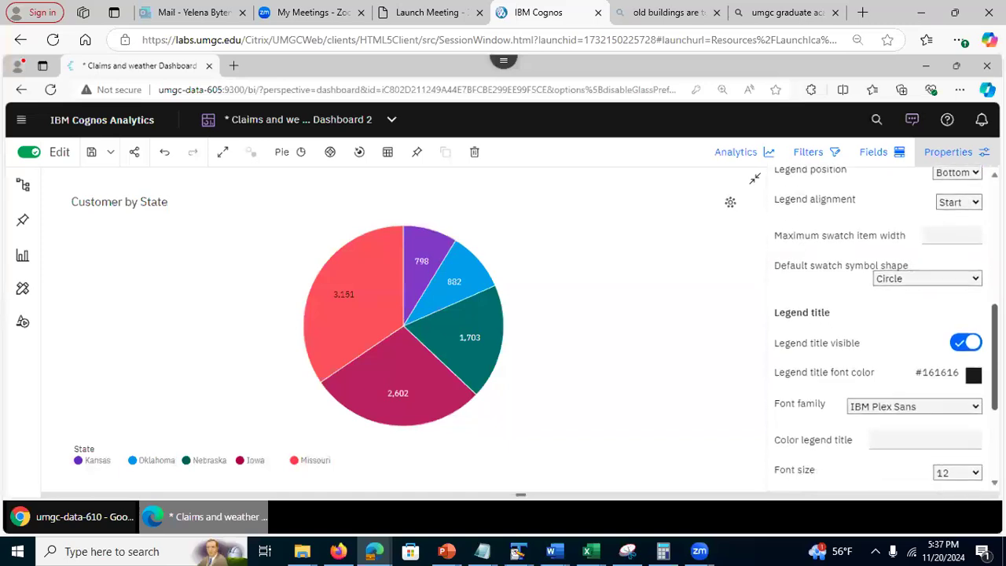
{"action": "scroll", "coordinate": [886, 333], "scroll_direction": "down", "scroll_amount": 1}
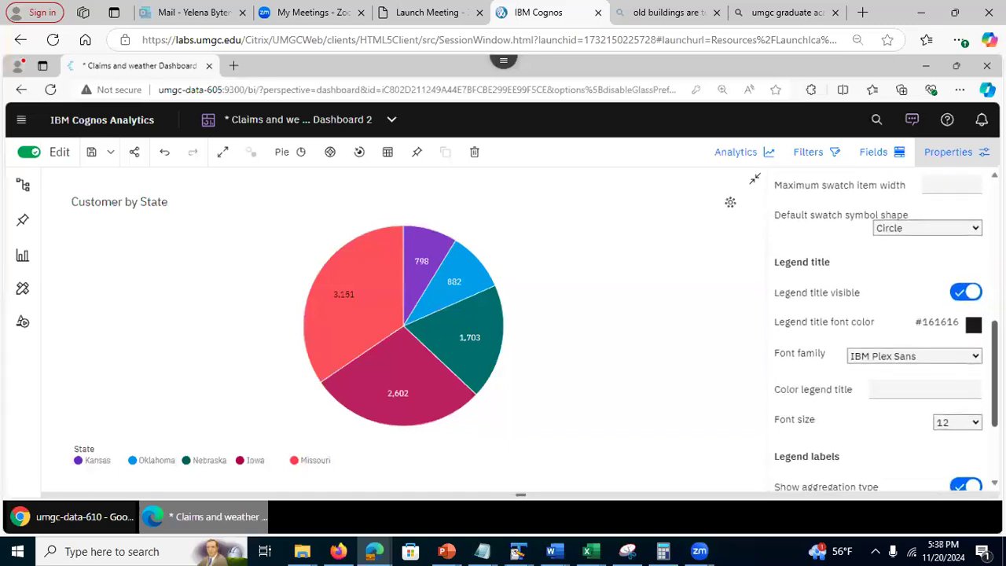
{"action": "scroll", "coordinate": [886, 330], "scroll_direction": "down", "scroll_amount": 4}
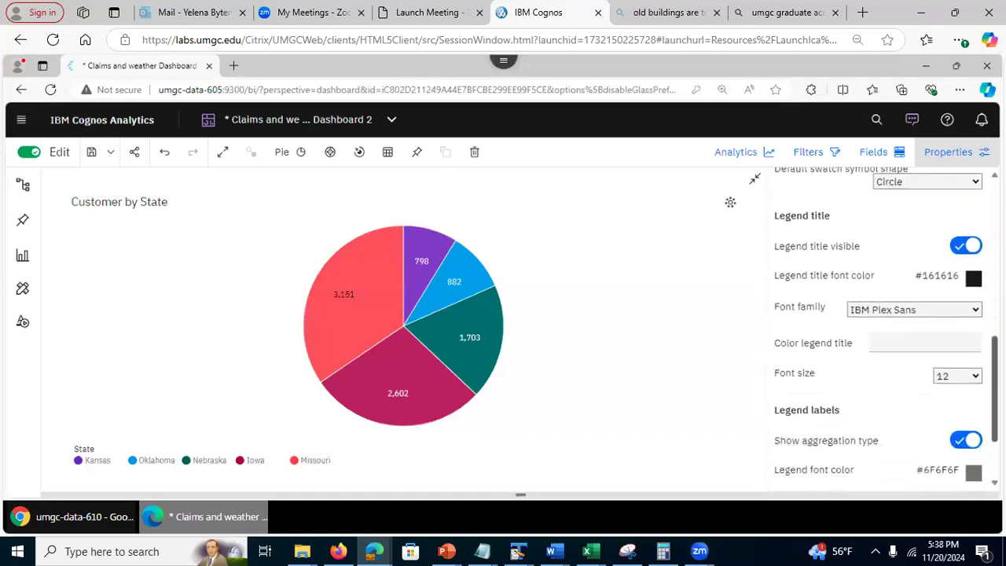
{"action": "left_click", "coordinate": [780, 476]}
{"action": "scroll", "coordinate": [886, 330], "scroll_direction": "down", "scroll_amount": 6}
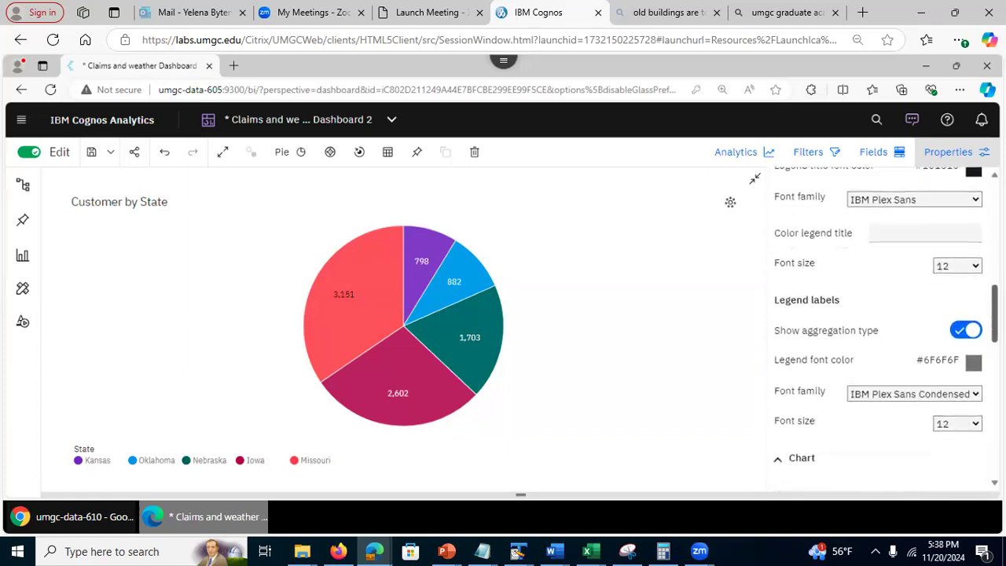
{"action": "left_click_drag", "start_coordinate": [995, 352], "coordinate": [994, 382]}
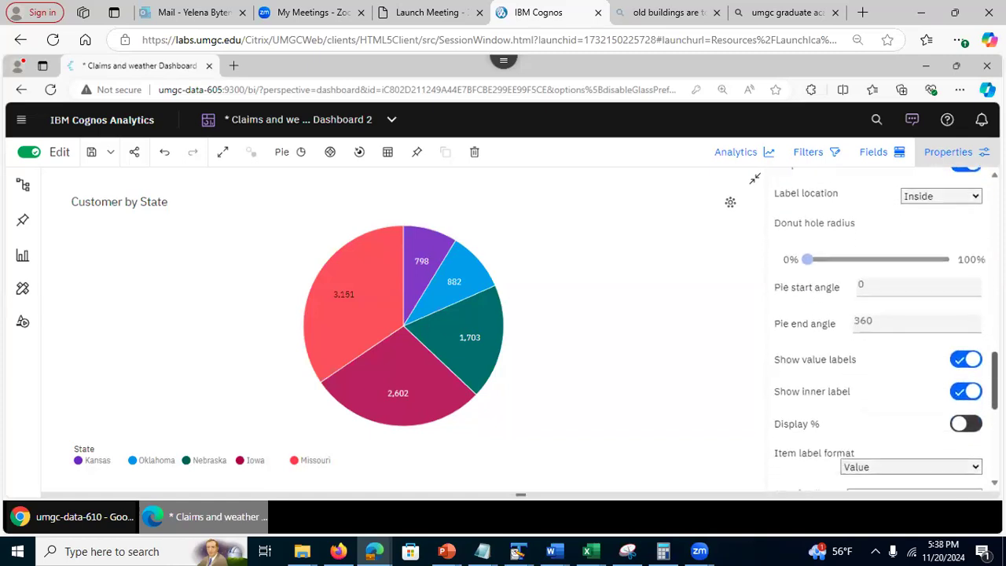
{"action": "left_click", "coordinate": [963, 427]}
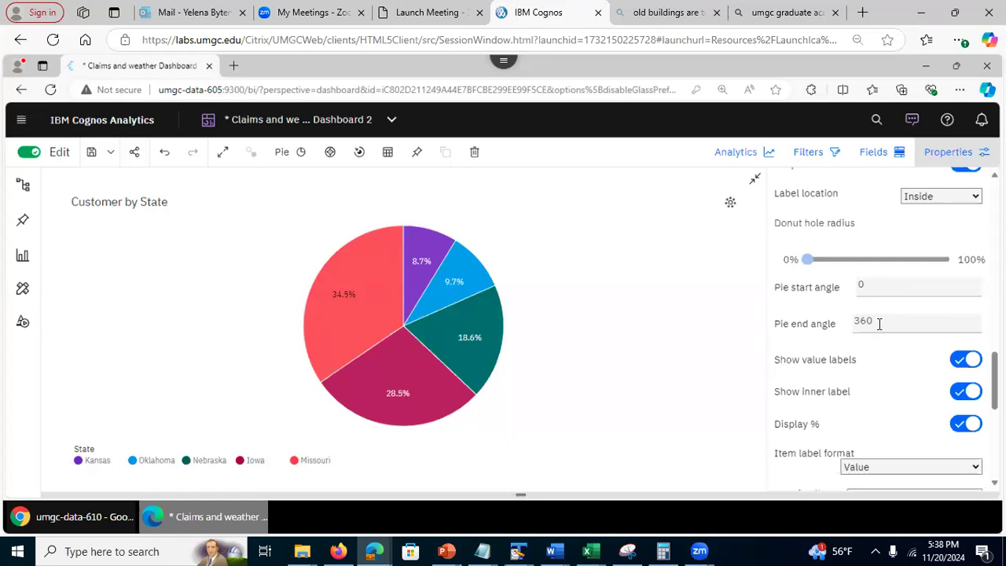
Step: Turn the pie chart into a donut by setting the donut hole radius to about 35%
{"action": "scroll", "coordinate": [881, 331], "scroll_direction": "down", "scroll_amount": 5}
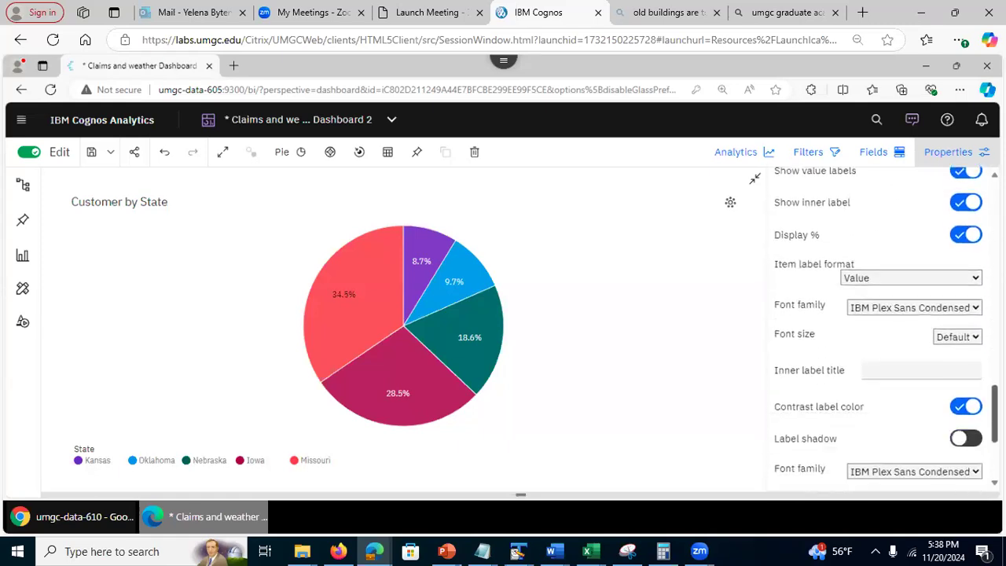
{"action": "scroll", "coordinate": [881, 330], "scroll_direction": "down", "scroll_amount": 3}
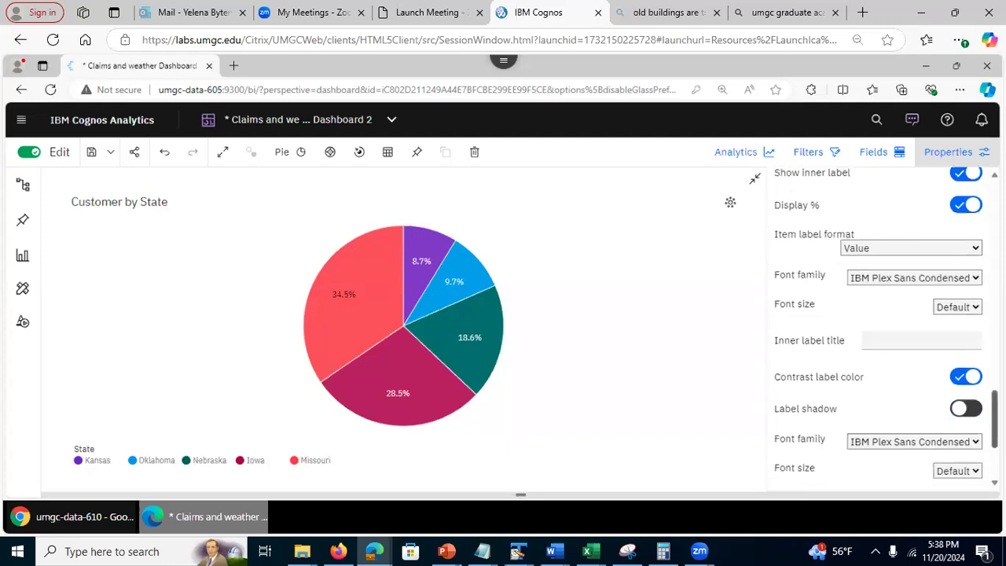
{"action": "scroll", "coordinate": [881, 330], "scroll_direction": "down", "scroll_amount": 1}
{"action": "scroll", "coordinate": [880, 330], "scroll_direction": "up", "scroll_amount": 5}
{"action": "scroll", "coordinate": [849, 321], "scroll_direction": "up", "scroll_amount": 2}
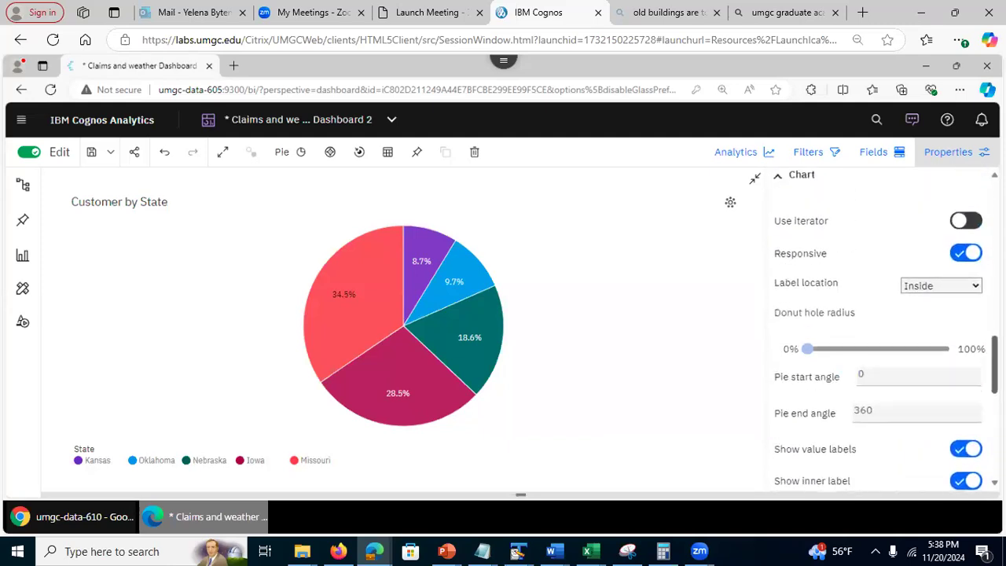
{"action": "mouse_move", "coordinate": [814, 358]}
{"action": "left_click_drag", "start_coordinate": [814, 358], "coordinate": [858, 355]}
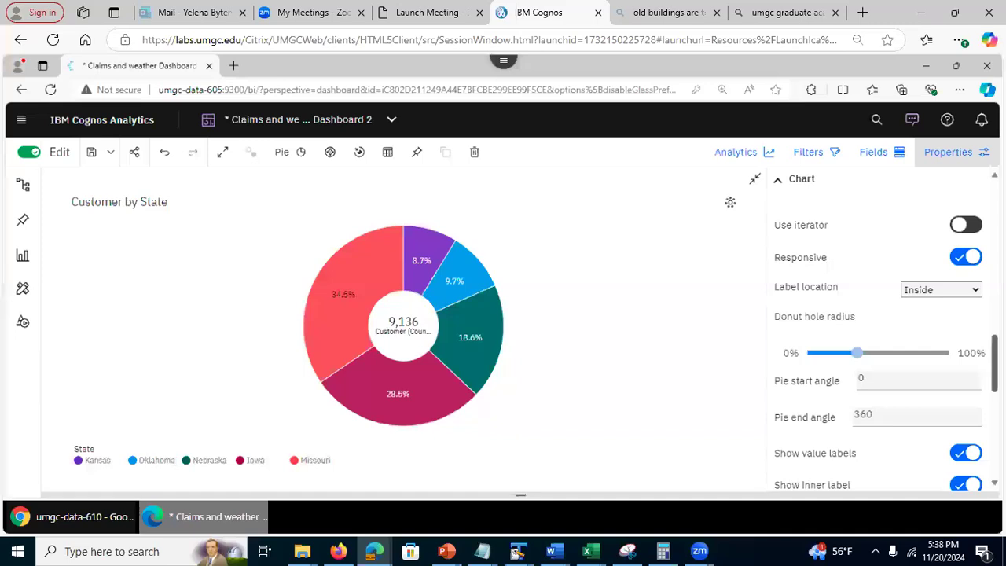
Step: Bring up the donut chart's field assignments and return the enlarged chart to its normal size on Tab 1
{"action": "scroll", "coordinate": [878, 330], "scroll_direction": "up", "scroll_amount": 10}
{"action": "scroll", "coordinate": [878, 330], "scroll_direction": "up", "scroll_amount": 3}
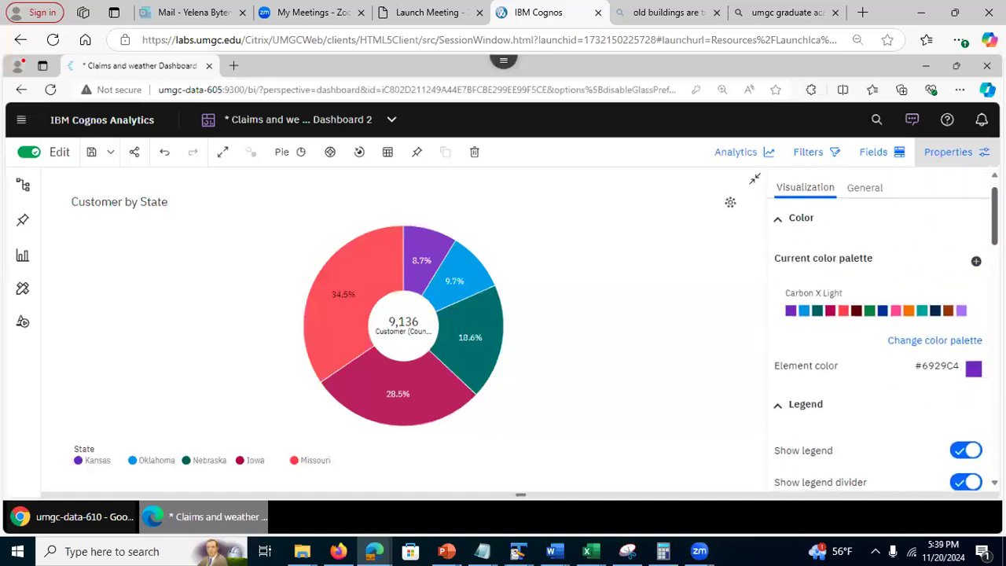
{"action": "left_click", "coordinate": [815, 158]}
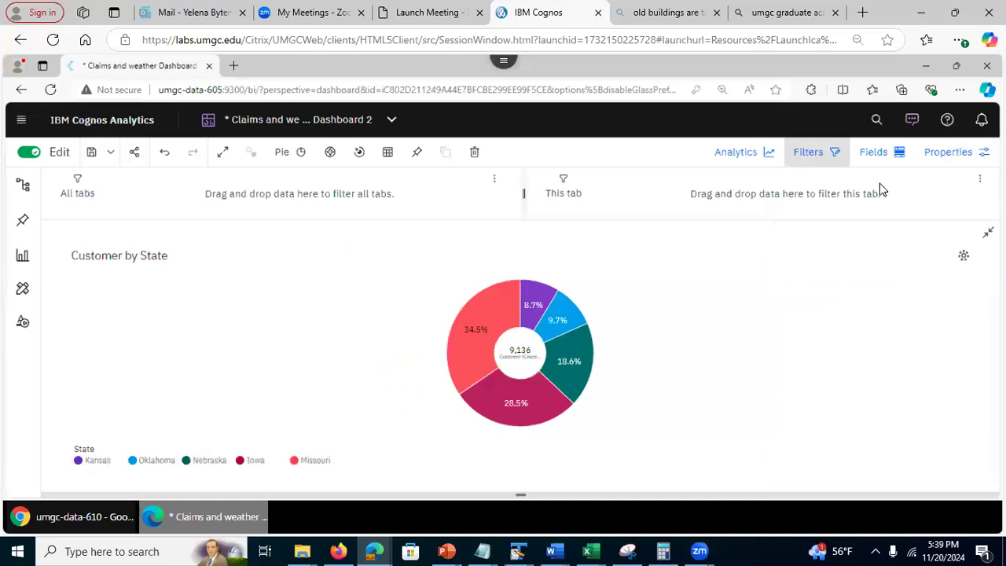
{"action": "left_click", "coordinate": [818, 158]}
{"action": "left_click", "coordinate": [875, 154]}
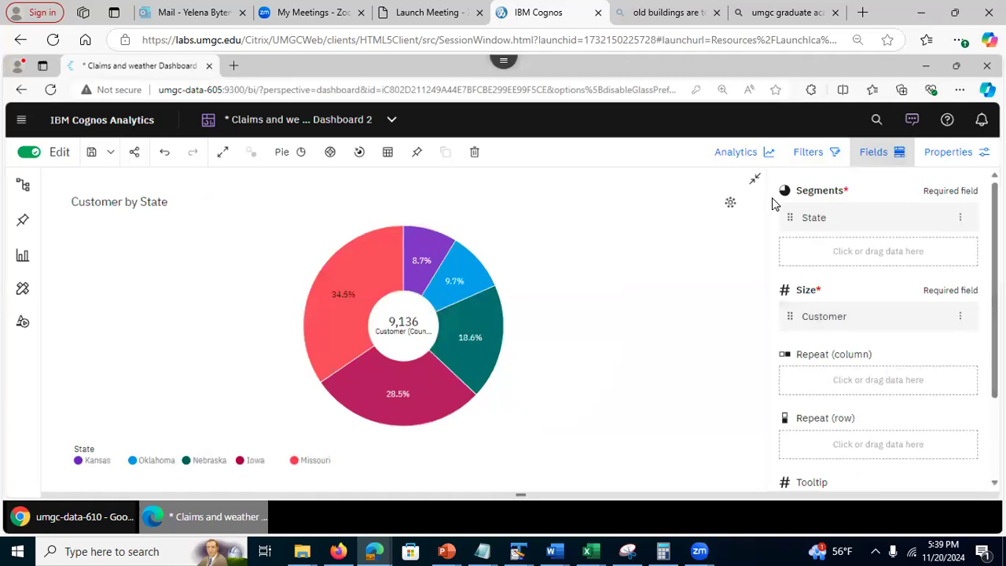
{"action": "left_click", "coordinate": [757, 182]}
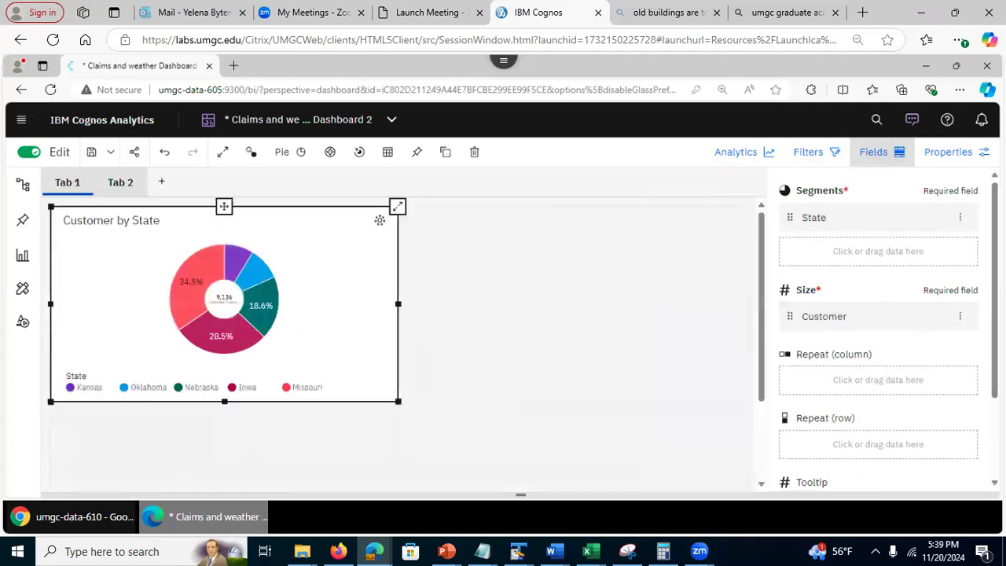
Step: Examine the summarize options of the Customer field used for the chart's Size
{"action": "left_click", "coordinate": [962, 316]}
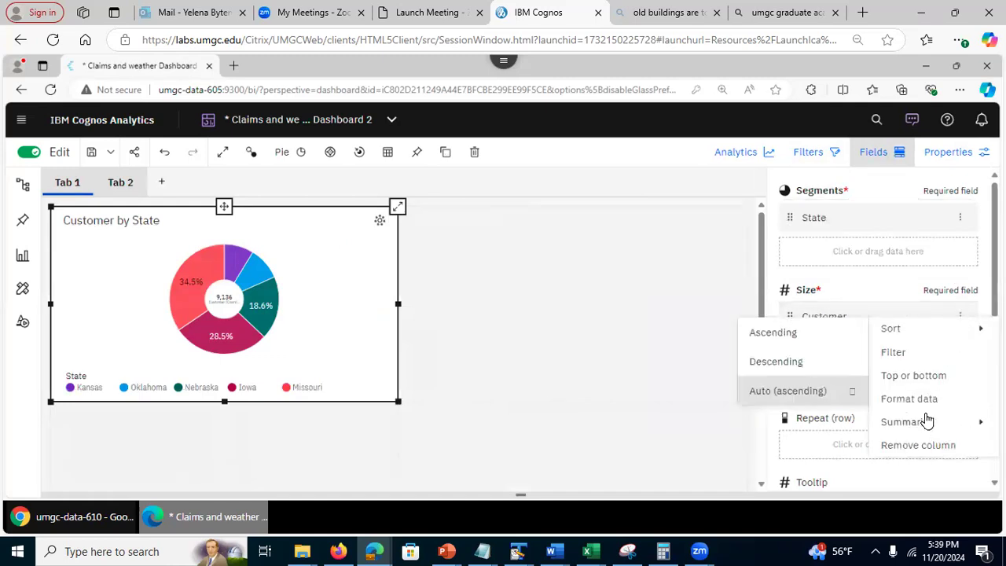
{"action": "mouse_move", "coordinate": [928, 424]}
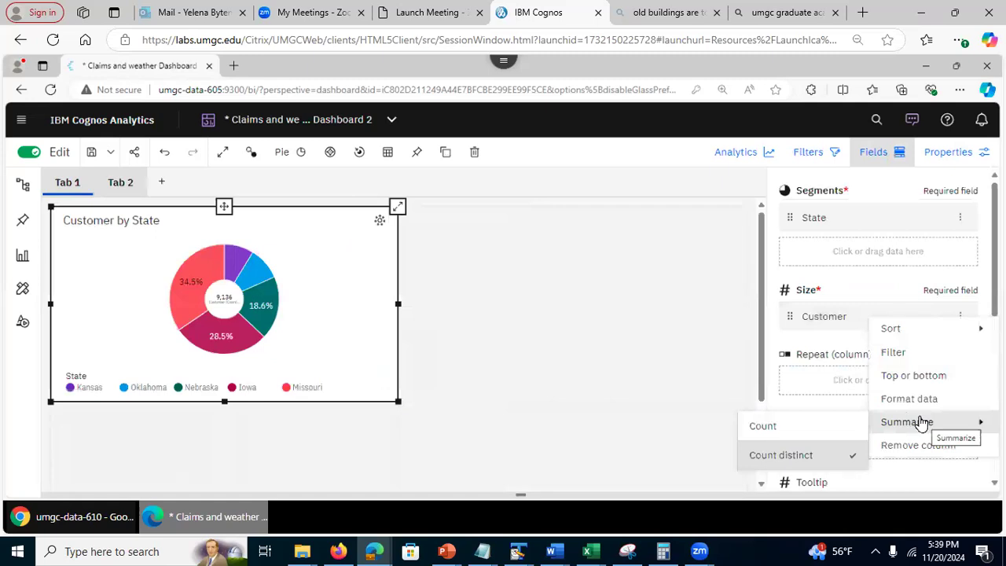
{"action": "left_click", "coordinate": [635, 355]}
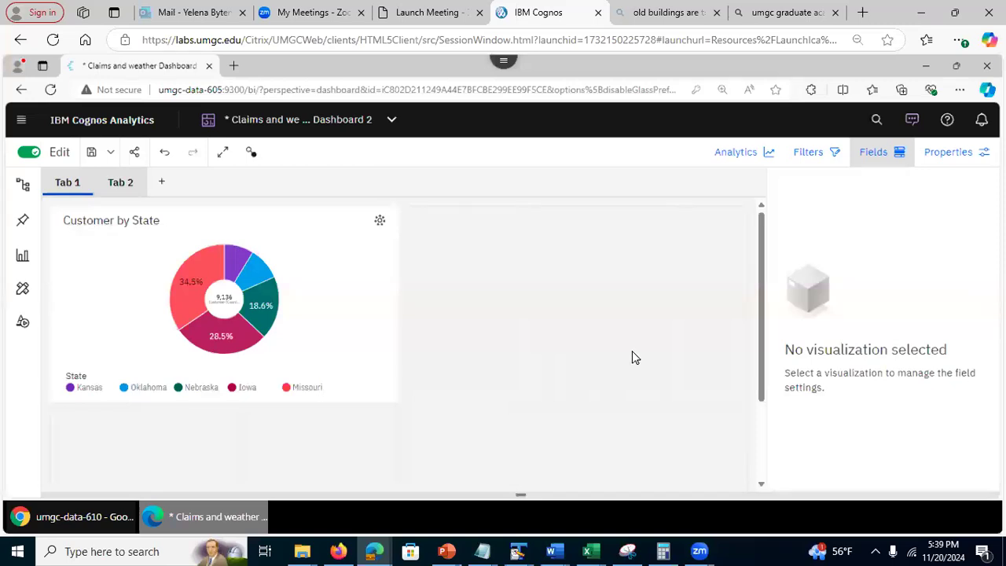
Step: Give the Customer by State chart a black (#000000) border in its general appearance properties and check it with the chart deselected
{"action": "left_click", "coordinate": [374, 302]}
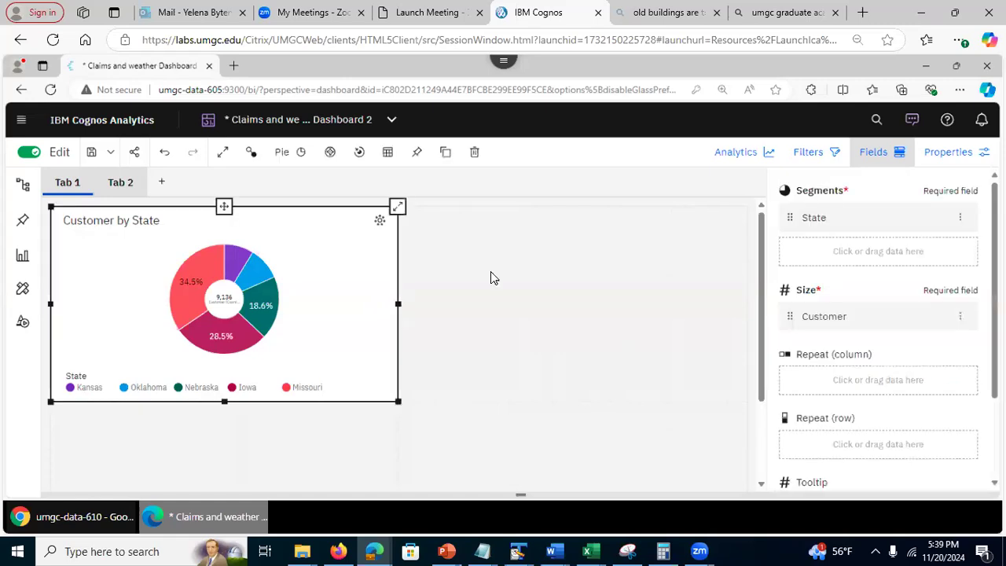
{"action": "left_click", "coordinate": [950, 155]}
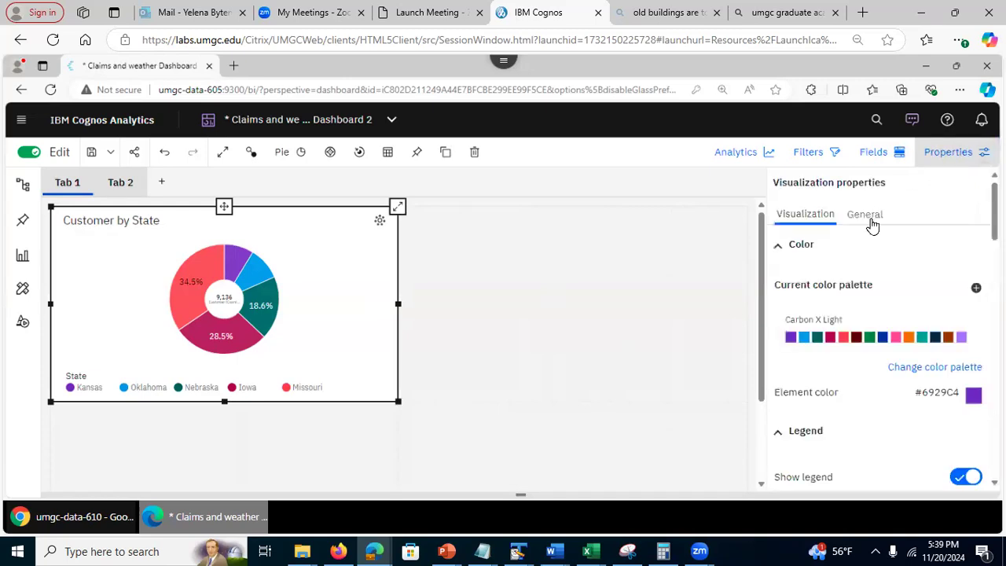
{"action": "left_click", "coordinate": [869, 215]}
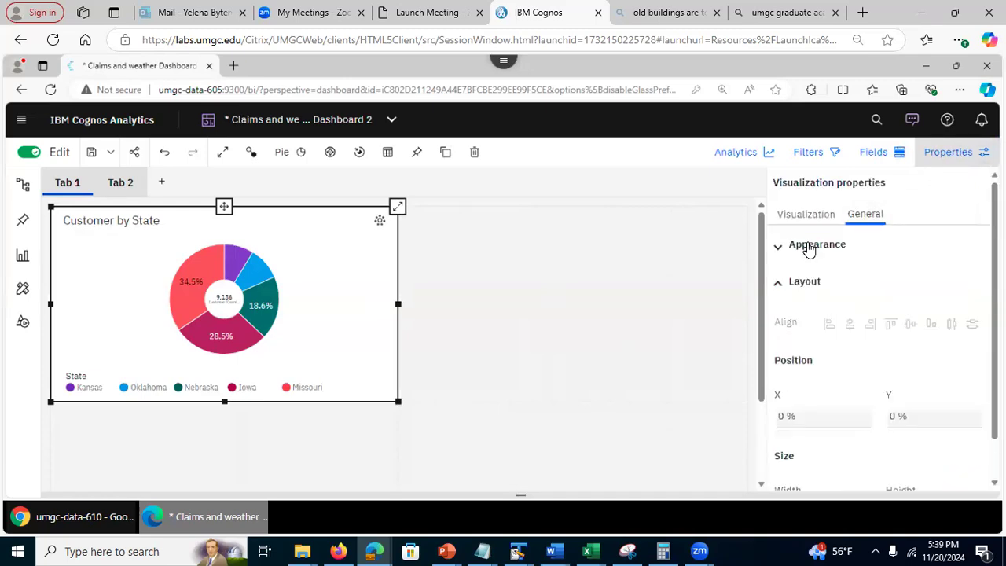
{"action": "left_click", "coordinate": [784, 248]}
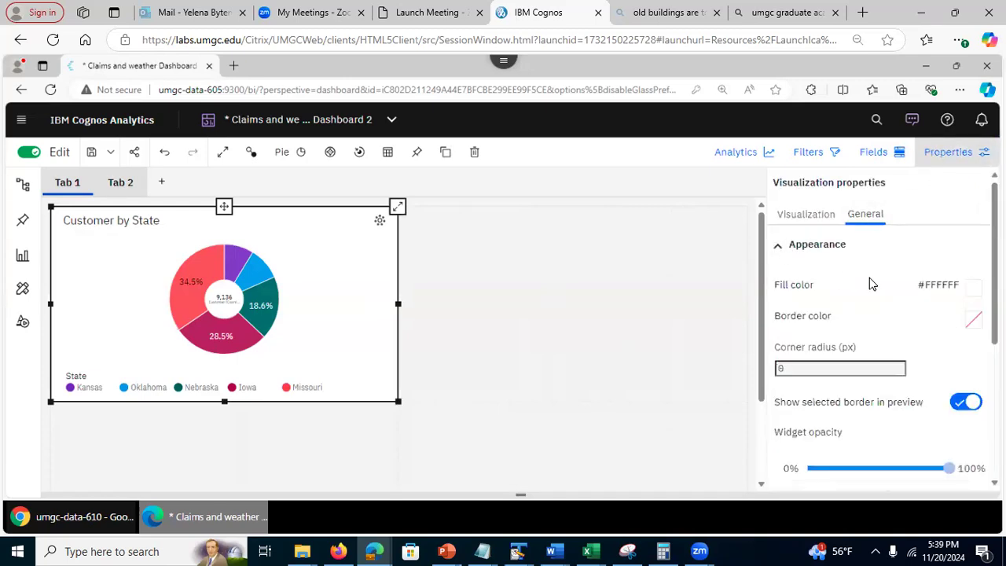
{"action": "left_click", "coordinate": [972, 323]}
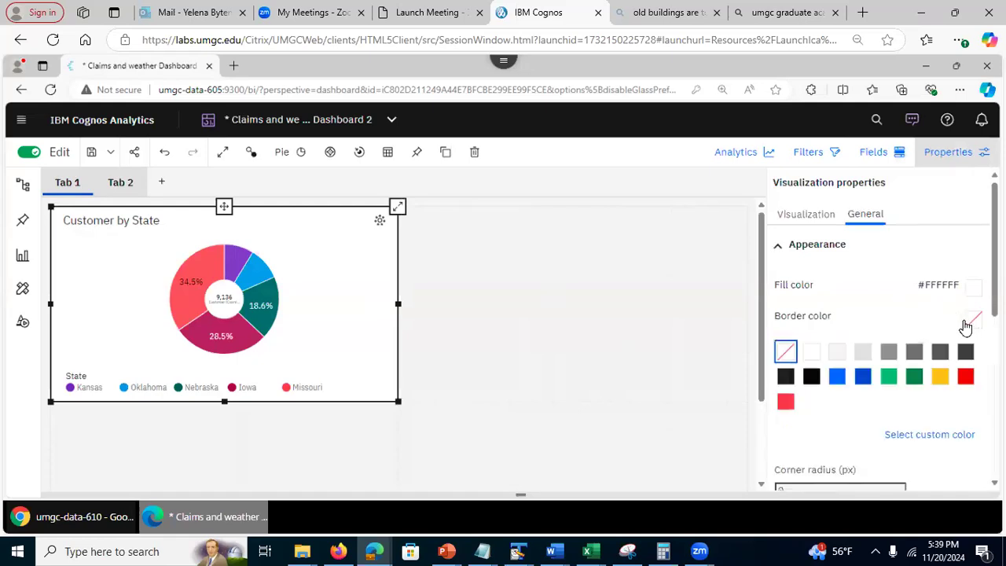
{"action": "left_click", "coordinate": [812, 377]}
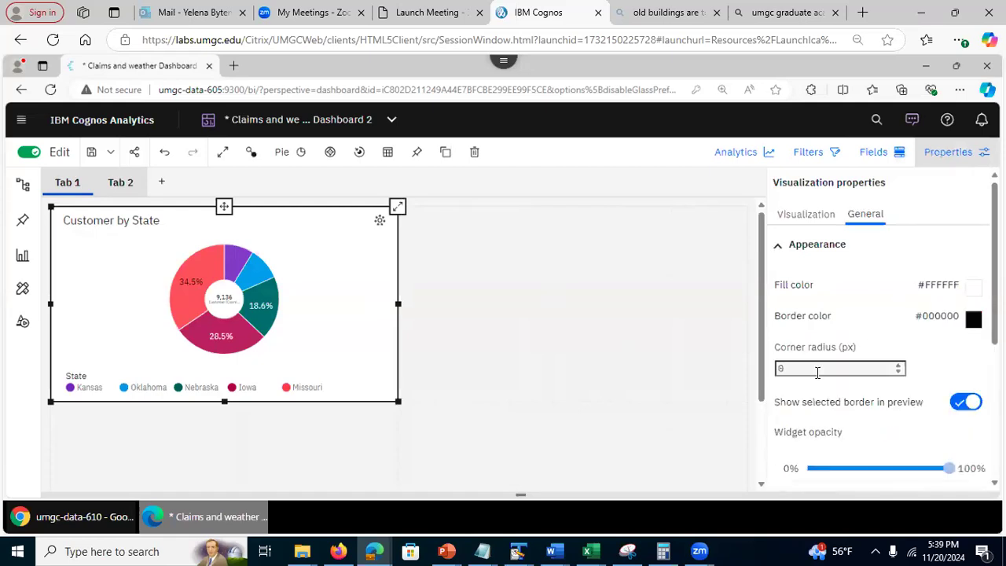
{"action": "left_click", "coordinate": [446, 289]}
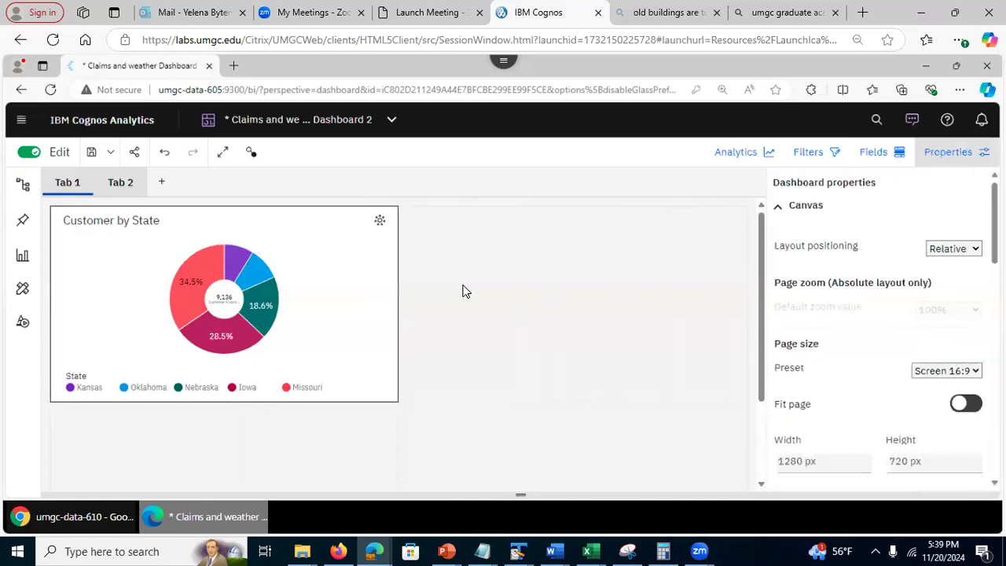
{"action": "left_click", "coordinate": [371, 311]}
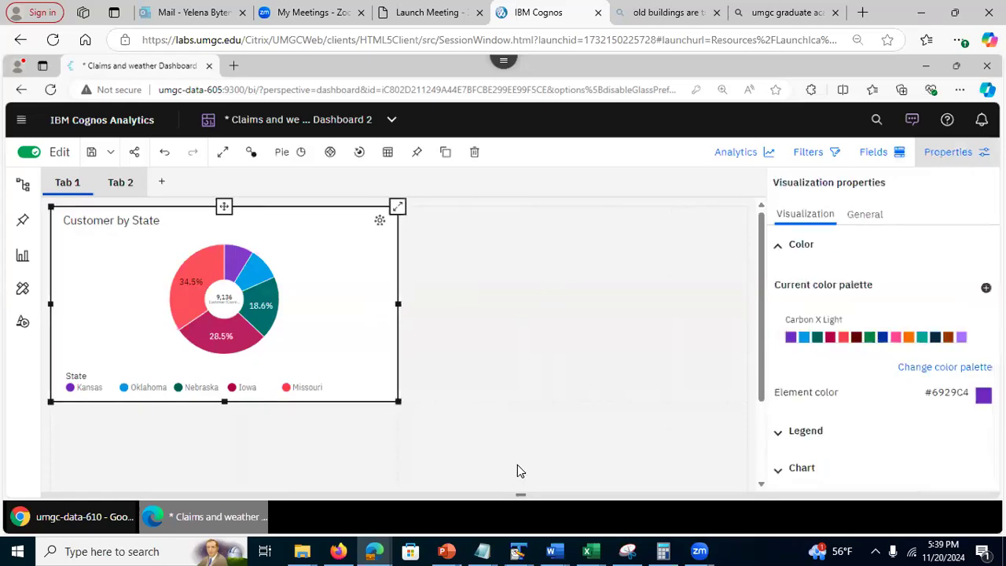
Step: Examine the data rows behind the Customer by State chart and hide the data view again
{"action": "left_click", "coordinate": [521, 489]}
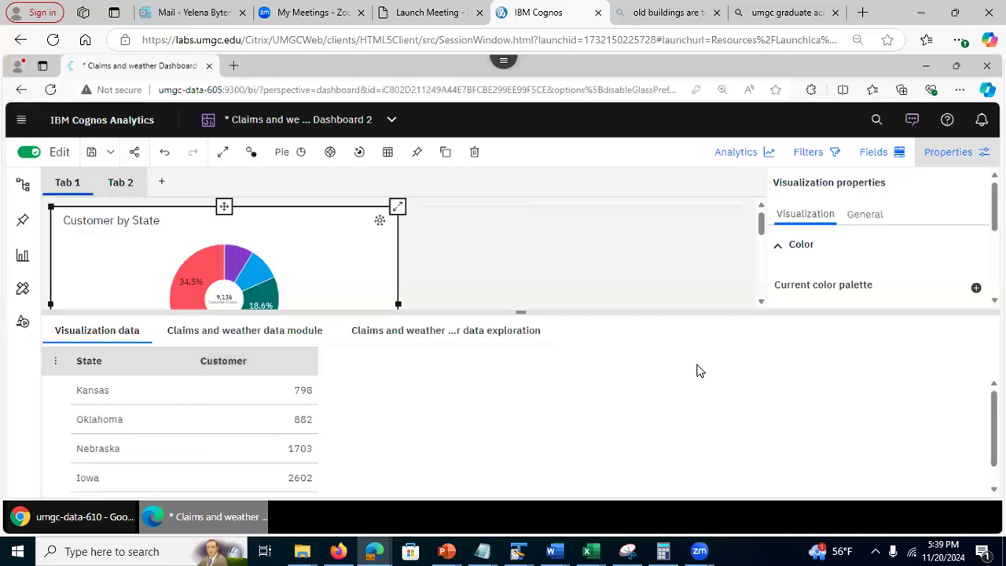
{"action": "left_click", "coordinate": [598, 265]}
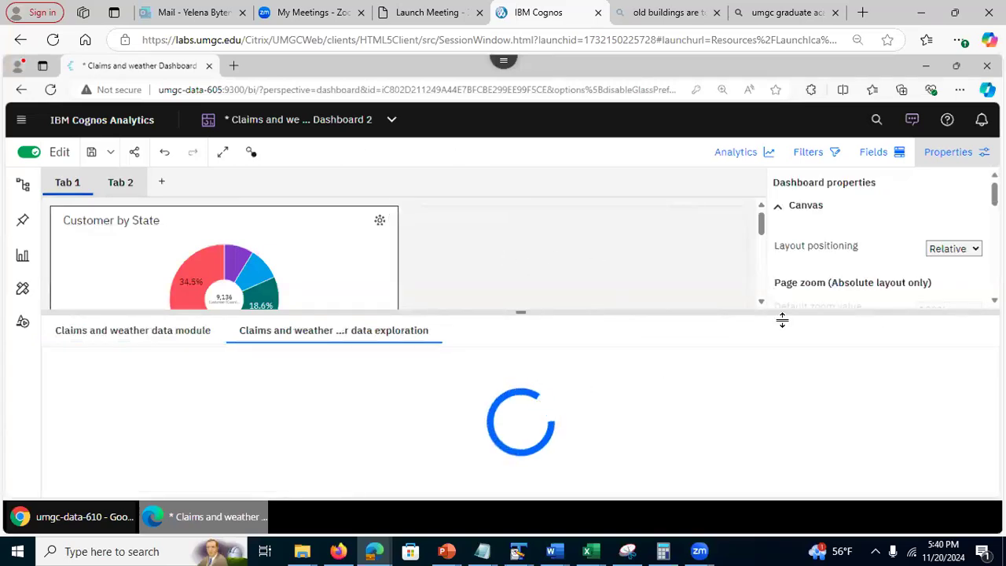
{"action": "left_click", "coordinate": [521, 313]}
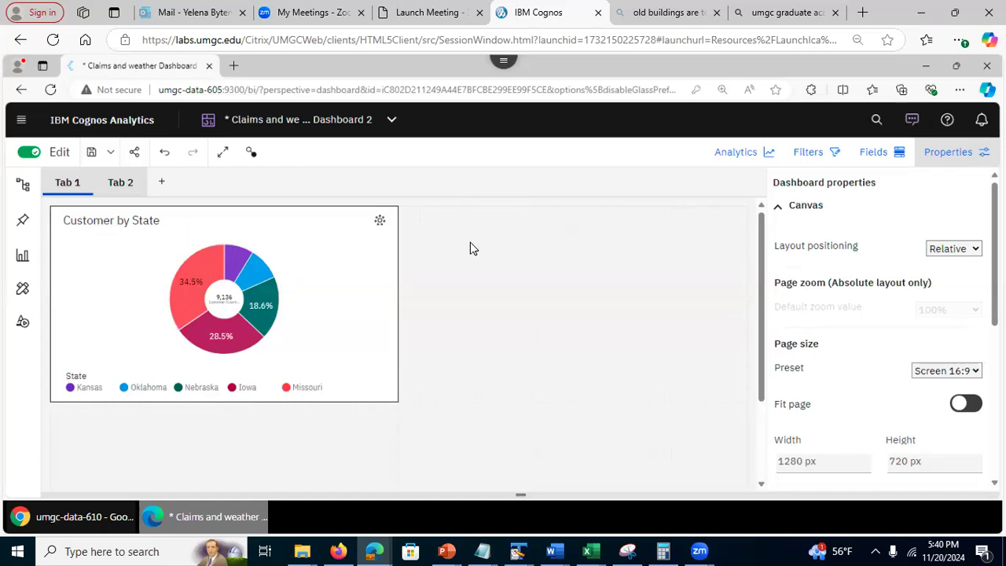
Step: Save the dashboard and add a text widget beside the donut chart on Tab 1 containing the author's first name
{"action": "left_click", "coordinate": [91, 159]}
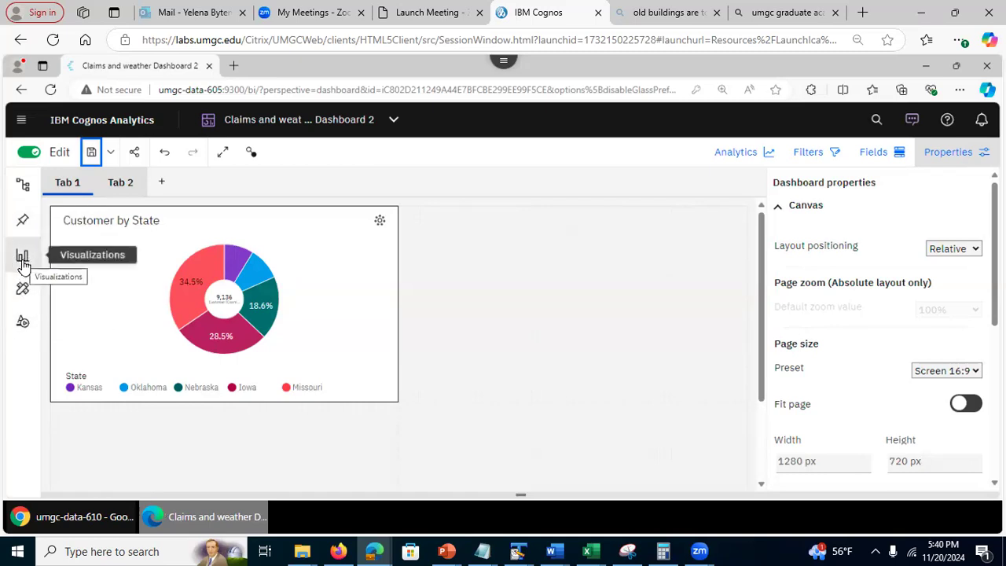
{"action": "left_click", "coordinate": [24, 324]}
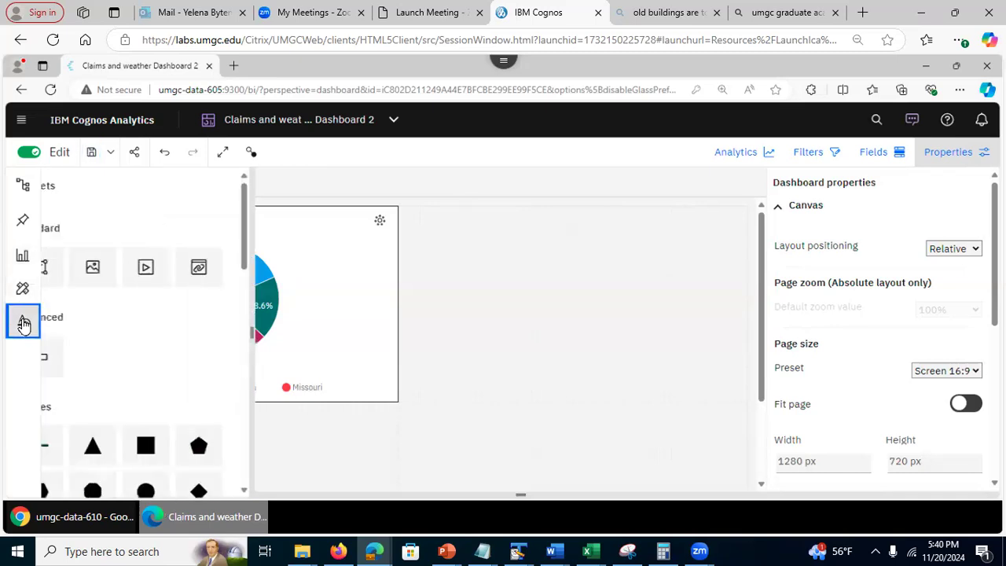
{"action": "left_click_drag", "start_coordinate": [73, 273], "coordinate": [640, 270]}
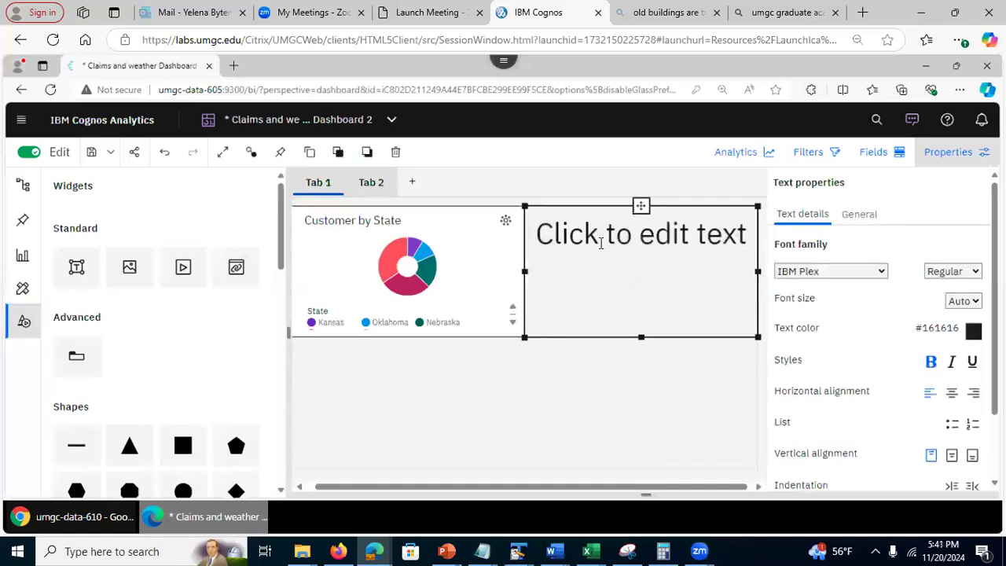
{"action": "left_click", "coordinate": [600, 245]}
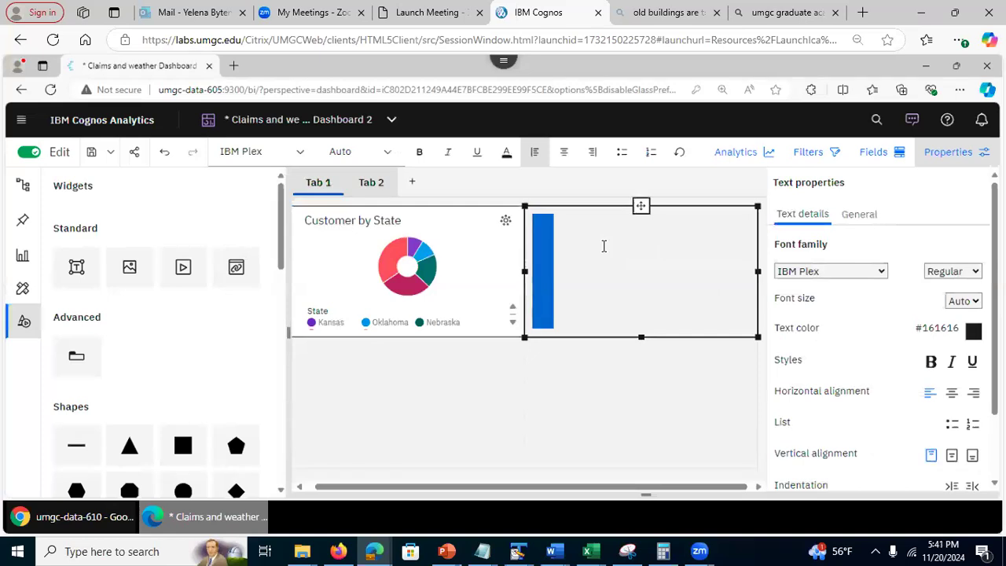
{"action": "type", "text": "Yele"}
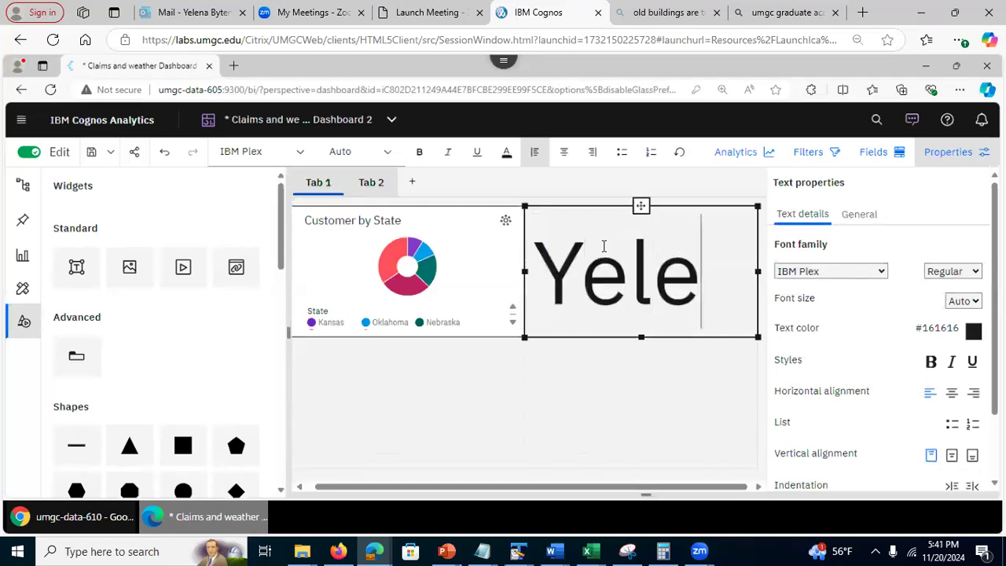
{"action": "type", "text": "na"}
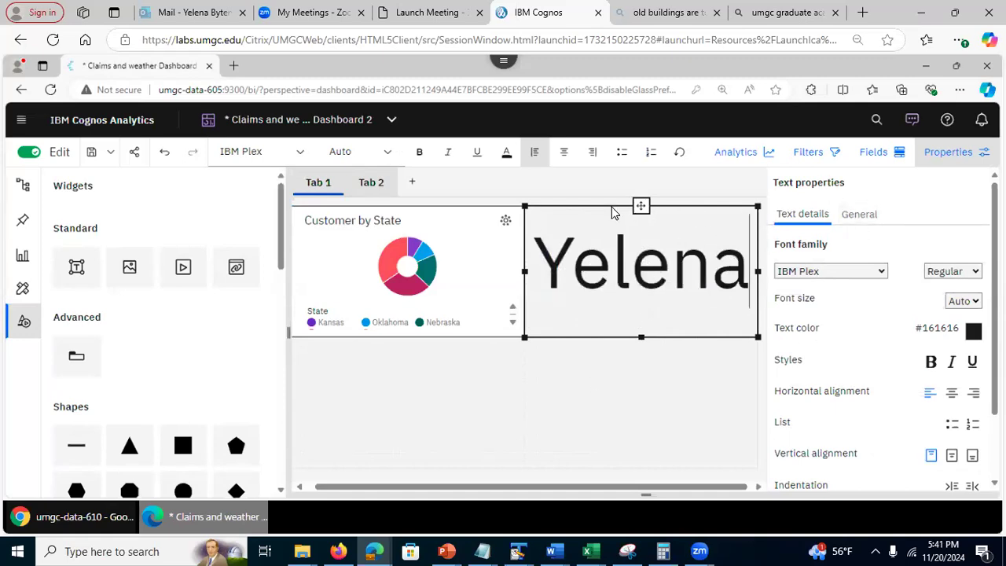
{"action": "key", "text": "Home"}
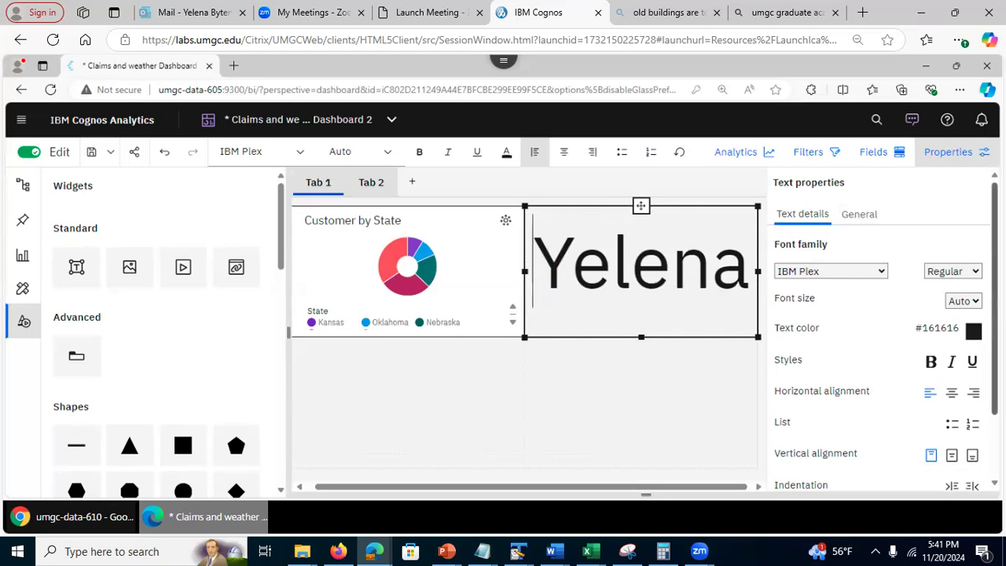
Step: Color all of the name text in the text widget green (#198038) and save the dashboard
{"action": "left_click", "coordinate": [975, 333]}
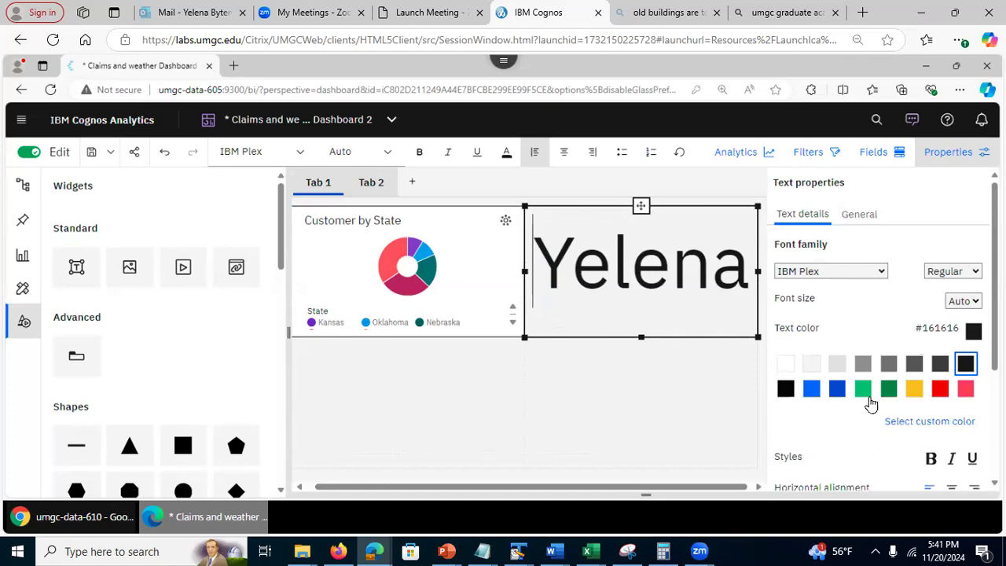
{"action": "left_click", "coordinate": [863, 388]}
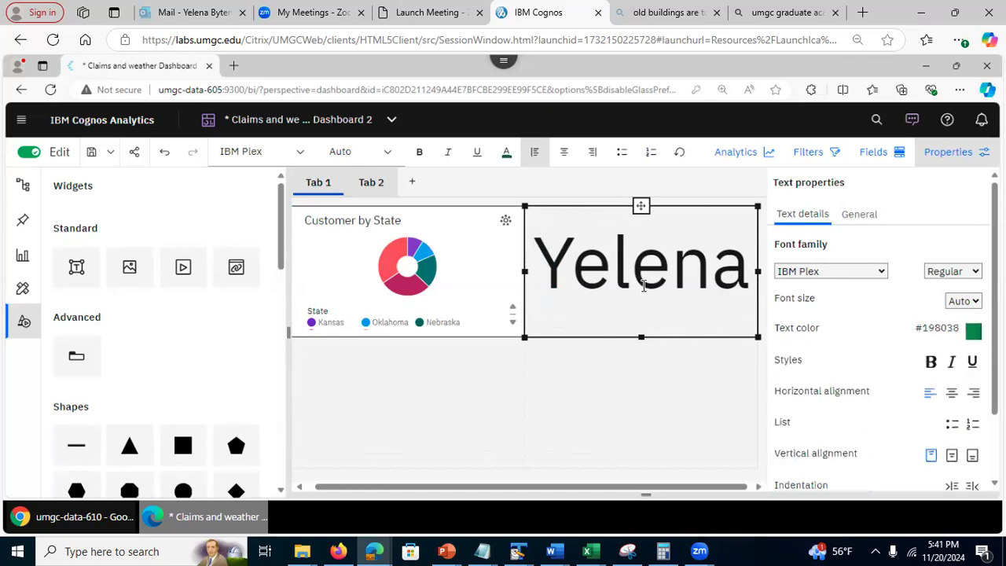
{"action": "left_click_drag", "start_coordinate": [547, 262], "coordinate": [782, 274]}
{"action": "left_click", "coordinate": [975, 331]}
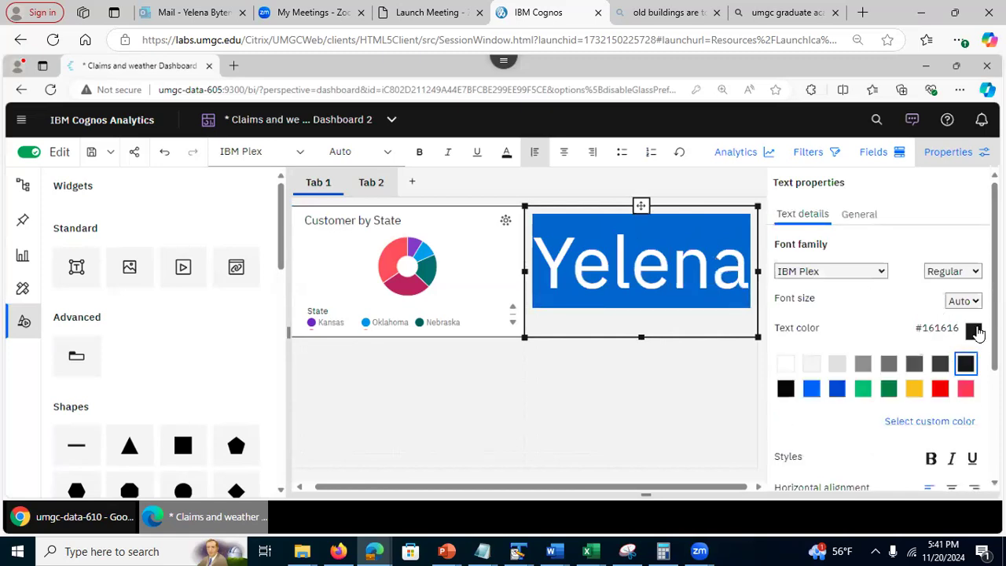
{"action": "left_click", "coordinate": [890, 391]}
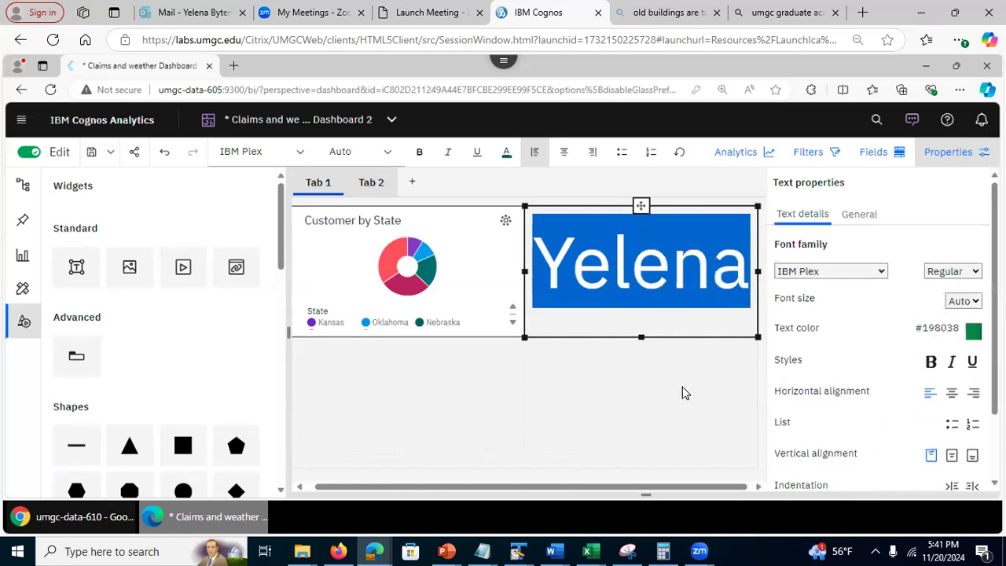
{"action": "left_click", "coordinate": [683, 393]}
{"action": "left_click", "coordinate": [679, 276]}
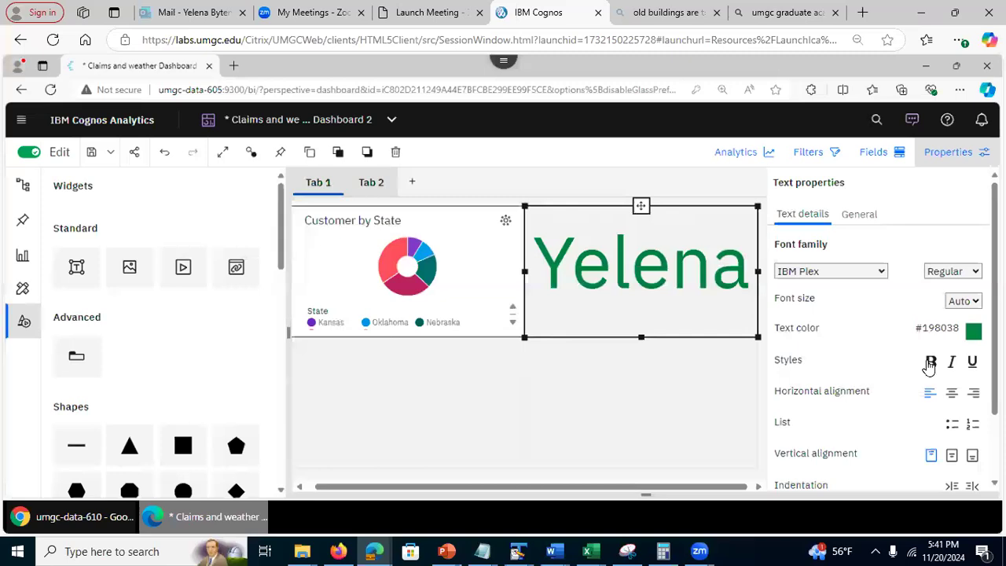
{"action": "scroll", "coordinate": [880, 330], "scroll_direction": "down", "scroll_amount": 3}
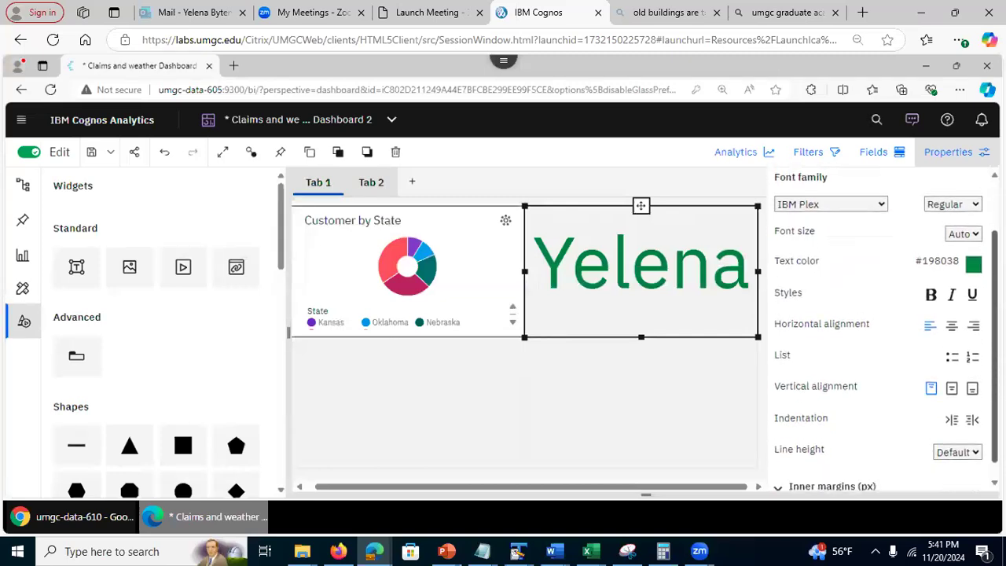
{"action": "scroll", "coordinate": [880, 330], "scroll_direction": "up", "scroll_amount": 3}
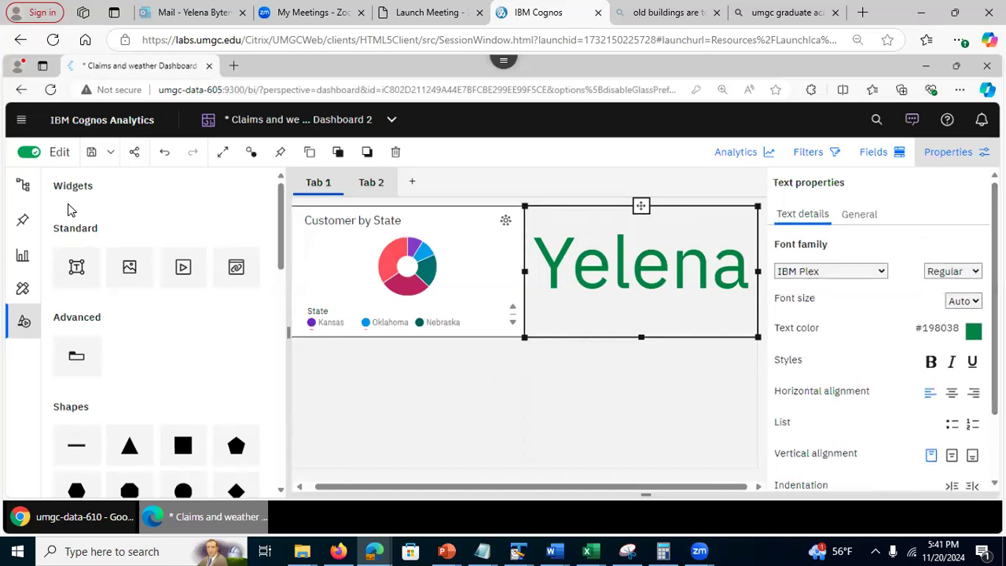
{"action": "left_click", "coordinate": [91, 152]}
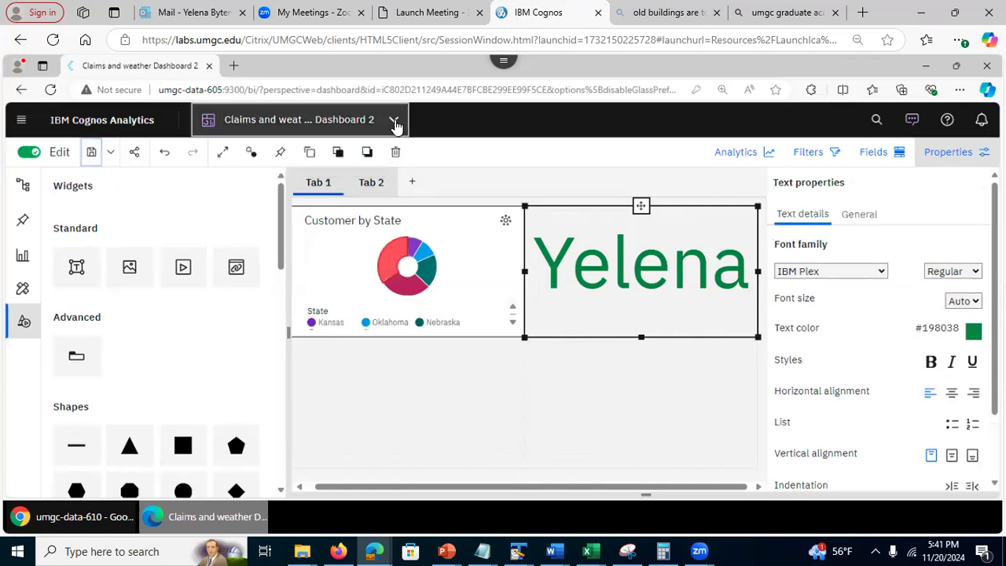
Step: Close Claims and weather Dashboard 2 and open Dashboard filters demo from My content
{"action": "left_click", "coordinate": [394, 122]}
{"action": "left_click", "coordinate": [396, 187]}
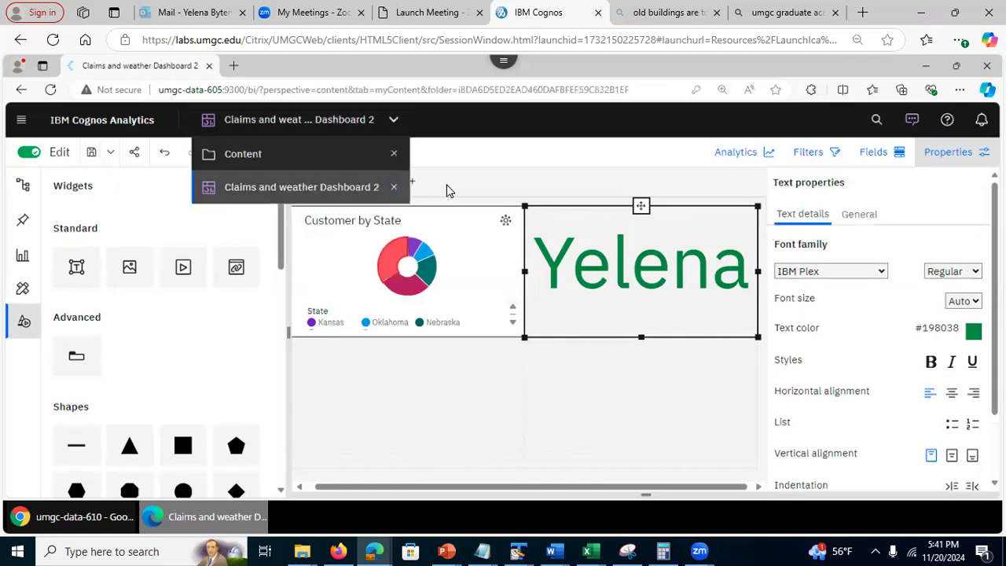
{"action": "left_click_drag", "start_coordinate": [971, 344], "coordinate": [969, 410]}
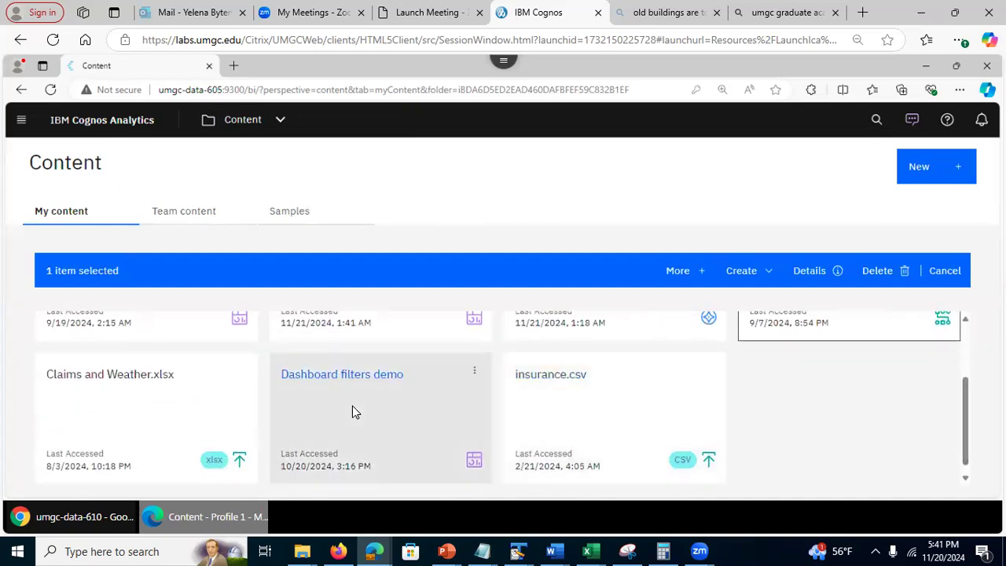
{"action": "left_click", "coordinate": [352, 409]}
{"action": "left_click", "coordinate": [386, 375]}
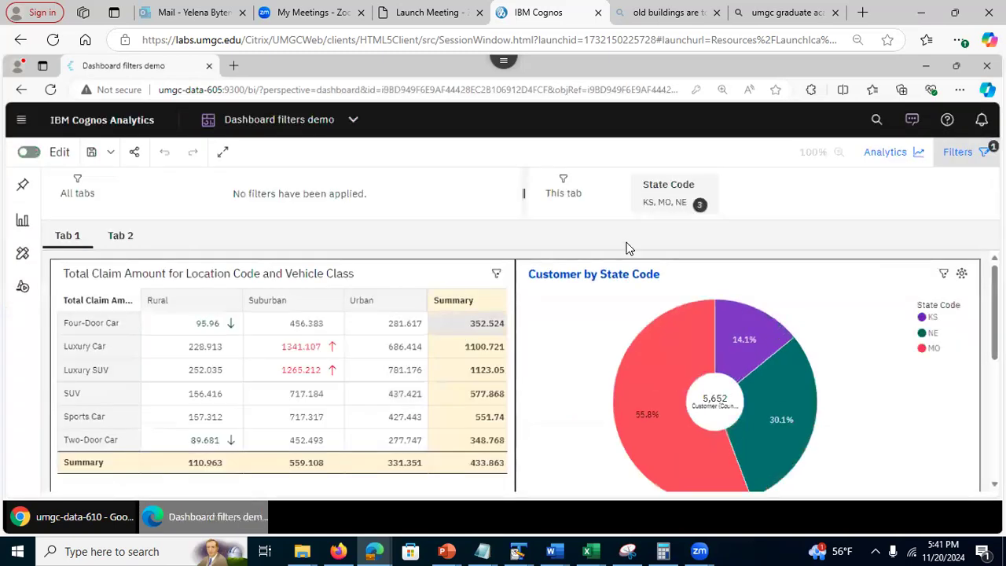
Step: Clear all selected values from Tab 1's State Code filter and apply the change
{"action": "left_click", "coordinate": [690, 187]}
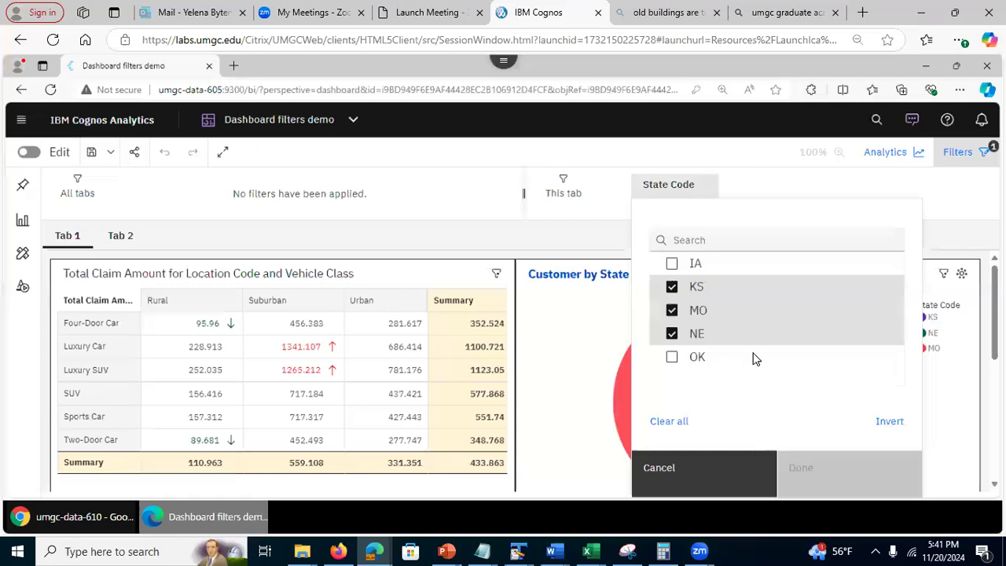
{"action": "left_click", "coordinate": [669, 422]}
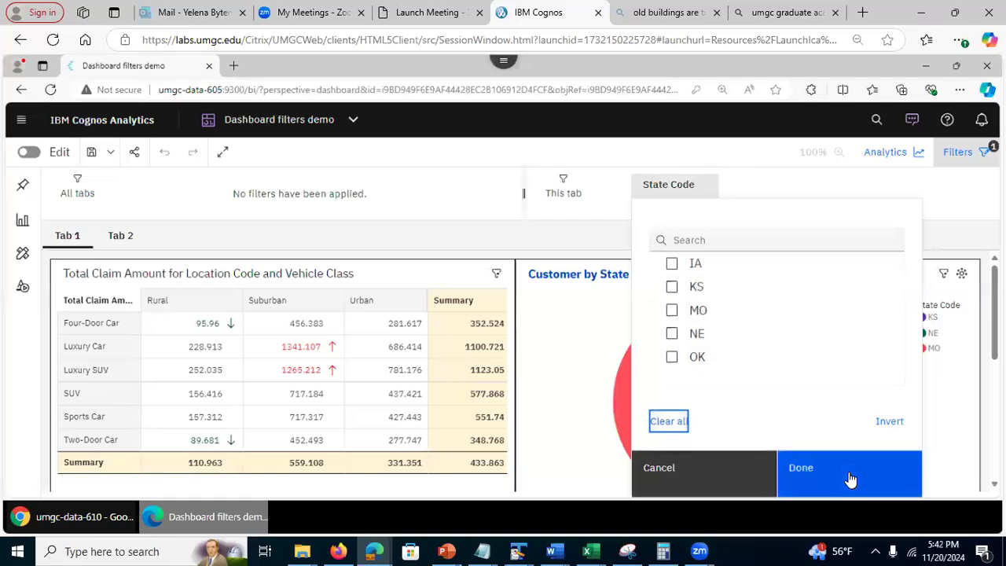
{"action": "left_click", "coordinate": [852, 479]}
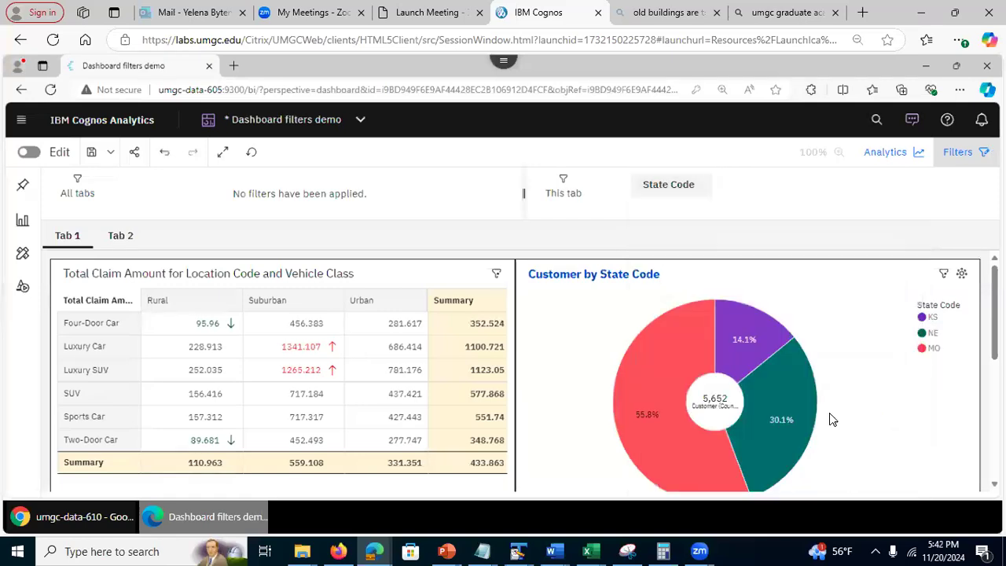
Step: Check the value list of Tab 1's State Code filter and close it without changes
{"action": "left_click", "coordinate": [674, 196]}
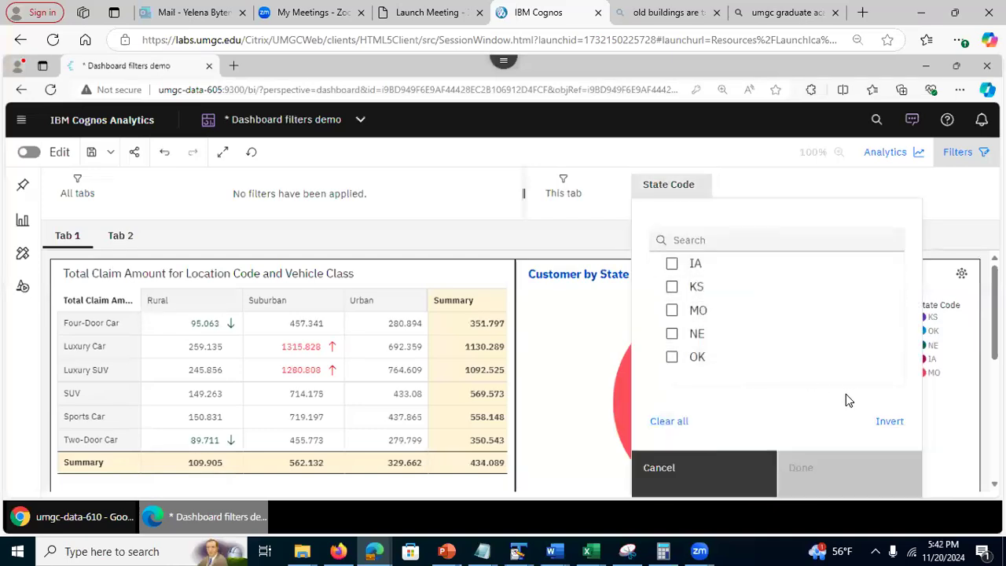
{"action": "left_click", "coordinate": [657, 190]}
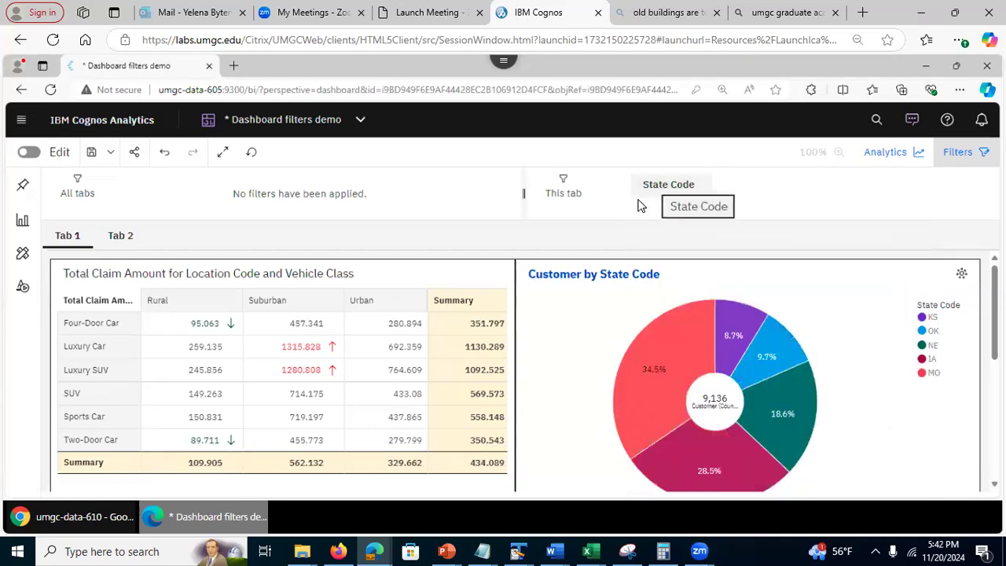
{"action": "left_click_drag", "start_coordinate": [431, 217], "coordinate": [665, 185]}
{"action": "left_click", "coordinate": [665, 185]}
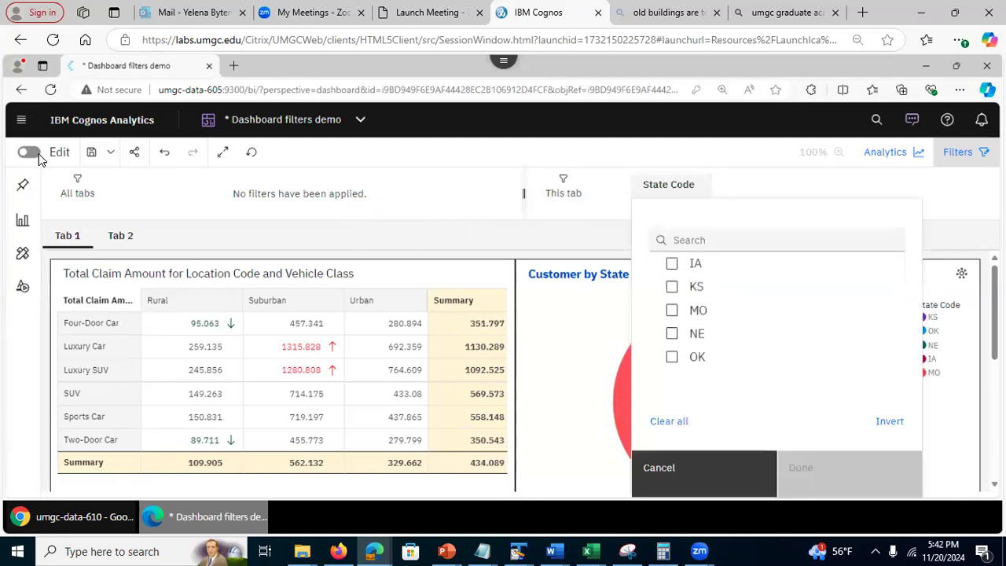
{"action": "left_click", "coordinate": [159, 216]}
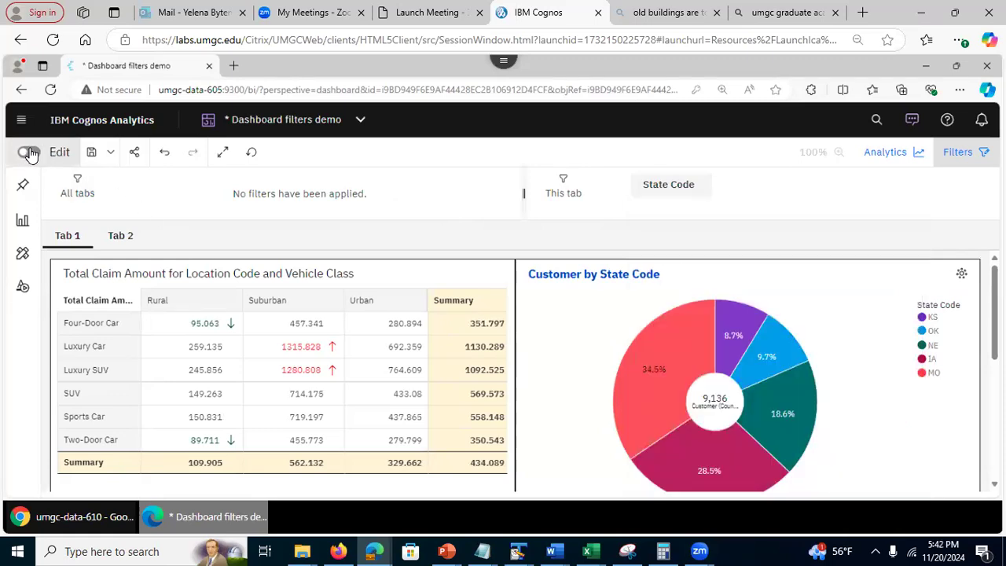
Step: Switch the dashboard to edit mode, remove the State Code filter from Tab 1 and hide the filter area
{"action": "left_click", "coordinate": [29, 153]}
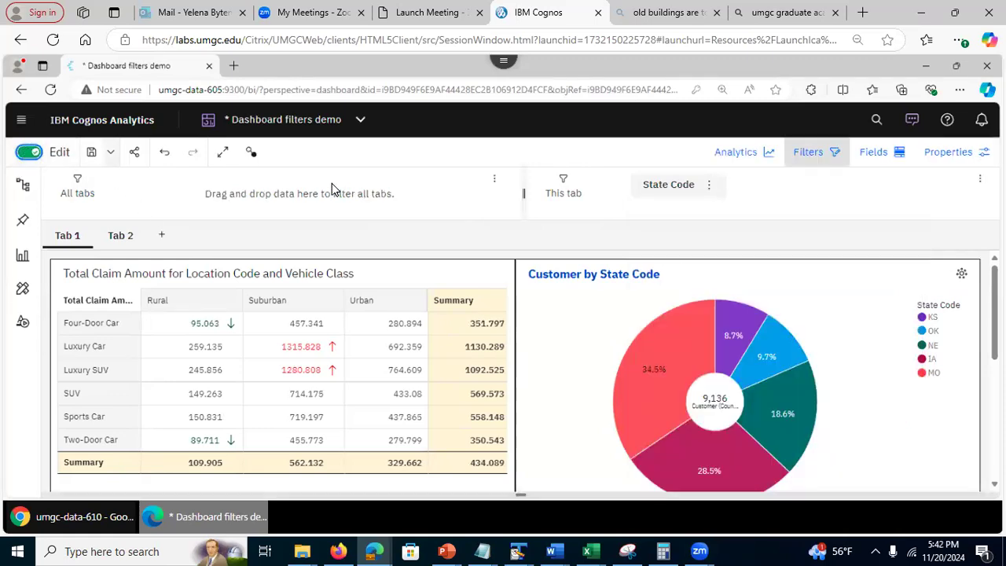
{"action": "left_click", "coordinate": [710, 185]}
{"action": "left_click", "coordinate": [725, 259]}
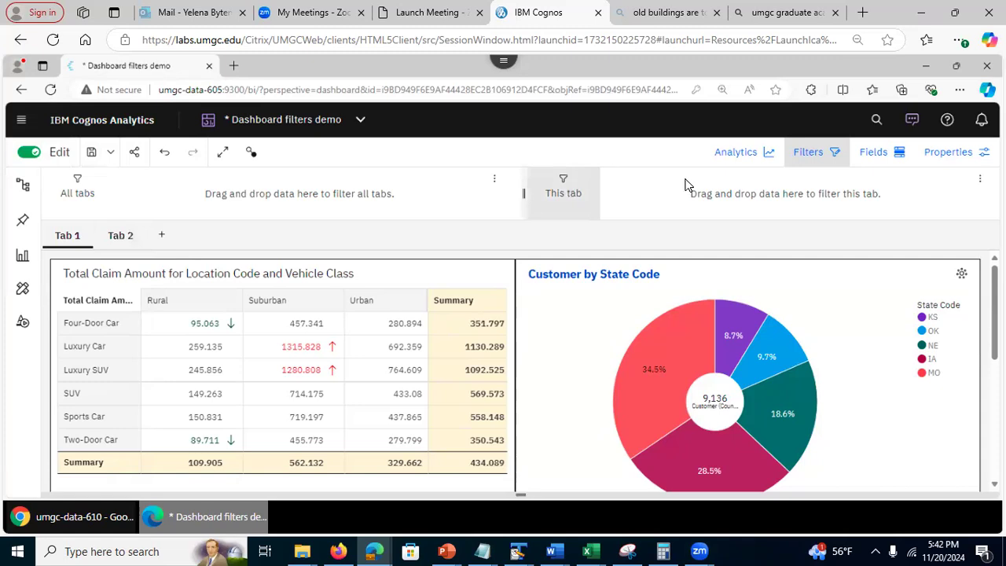
{"action": "left_click", "coordinate": [815, 154]}
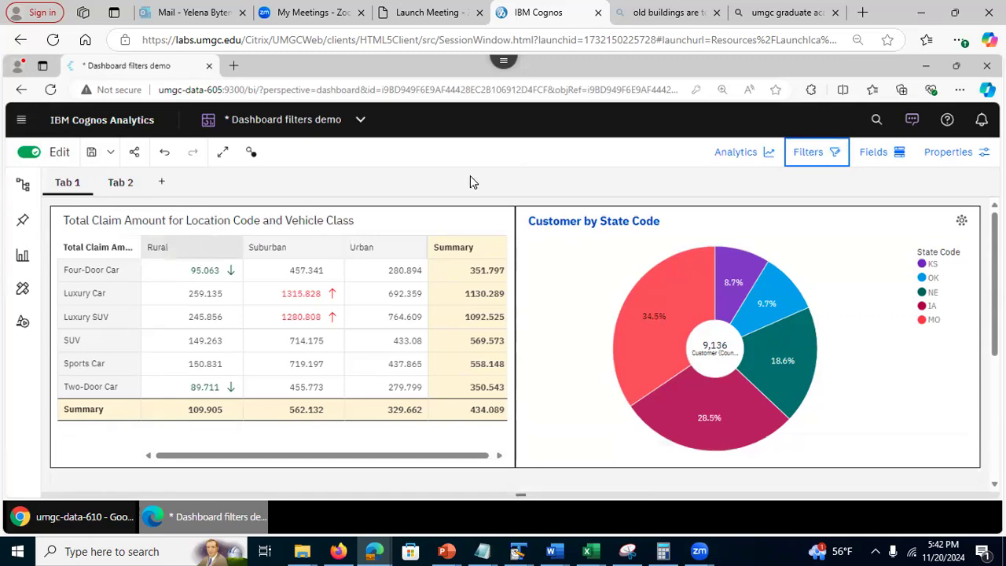
{"action": "scroll", "coordinate": [516, 330], "scroll_direction": "down", "scroll_amount": 5}
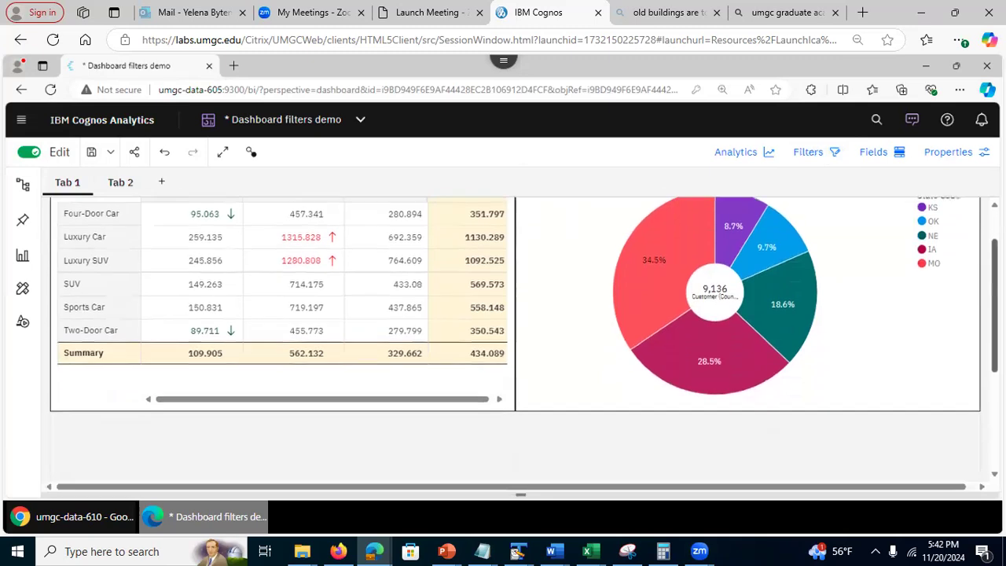
Step: Check the visualizations on Tab 1 and Tab 2, and display the dashboard's filter area on Tab 1
{"action": "scroll", "coordinate": [488, 309], "scroll_direction": "up", "scroll_amount": 5}
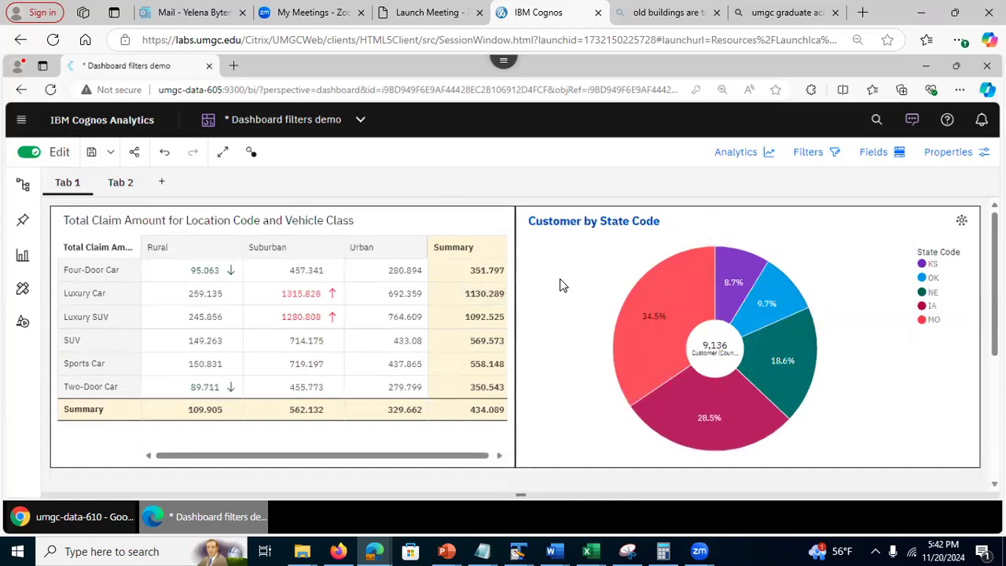
{"action": "left_click", "coordinate": [116, 195]}
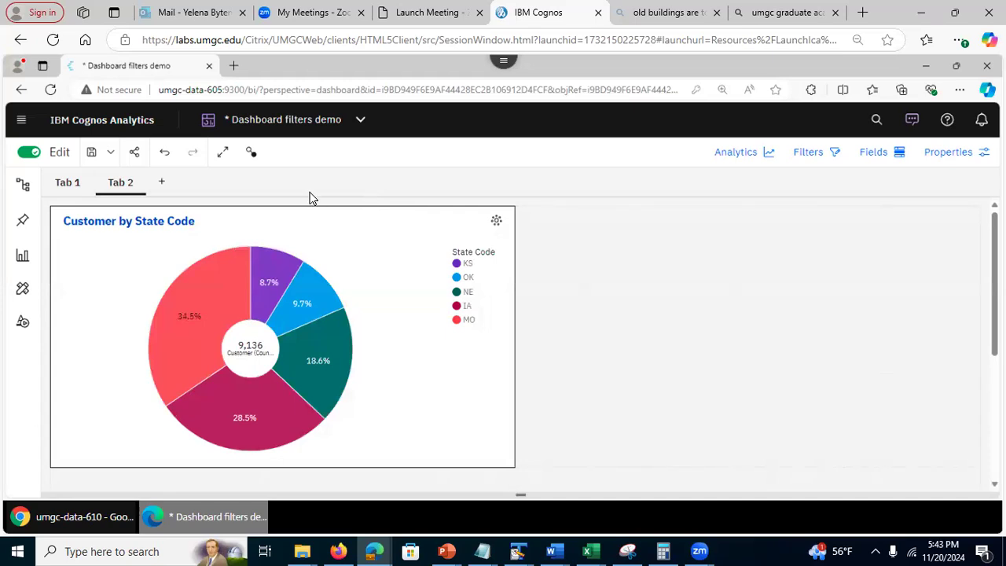
{"action": "left_click", "coordinate": [70, 196]}
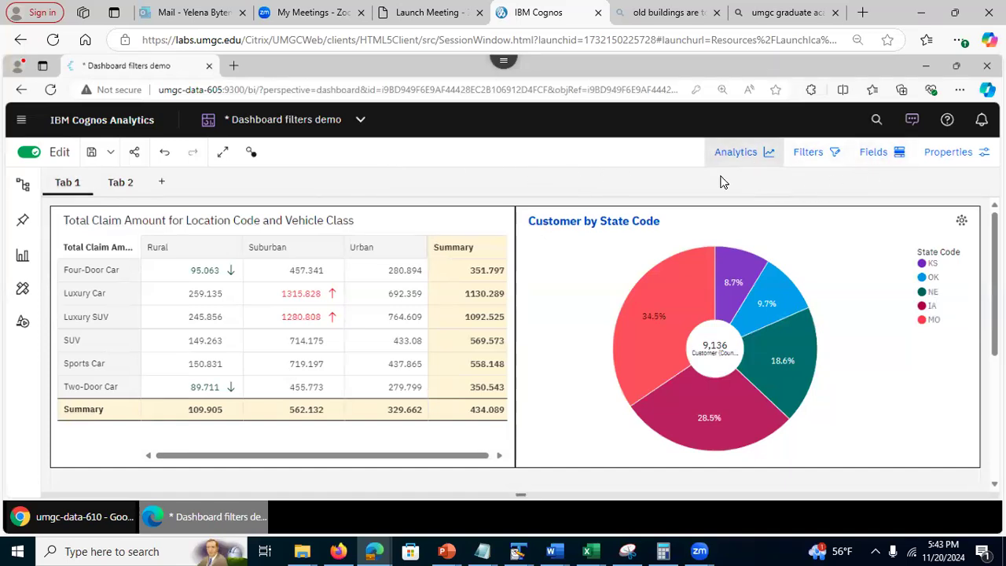
{"action": "left_click", "coordinate": [810, 154]}
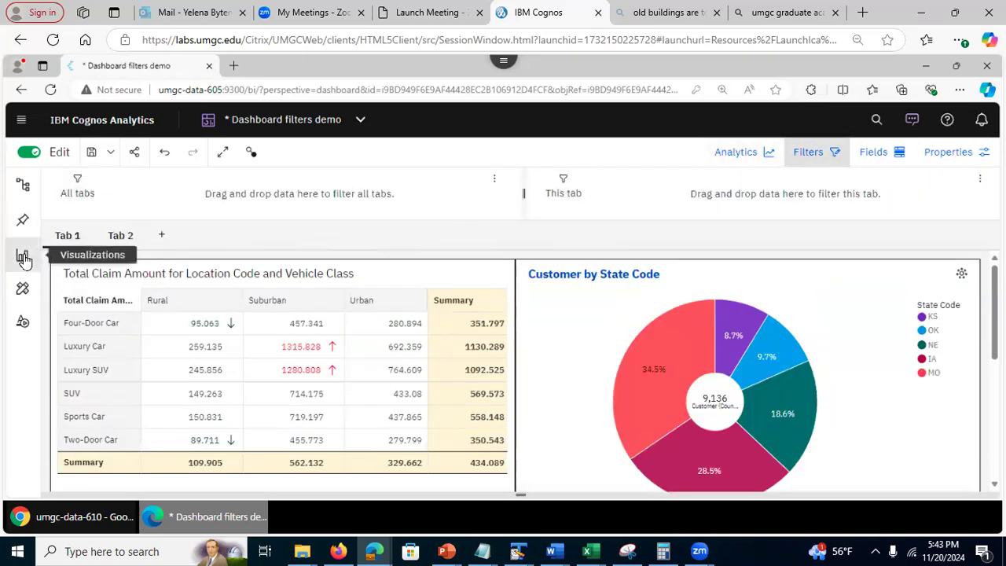
Step: Add the State field from Claims and Weather.xlsx as a filter for all tabs, limited to Iowa, Kansas and Missouri
{"action": "left_click", "coordinate": [23, 187]}
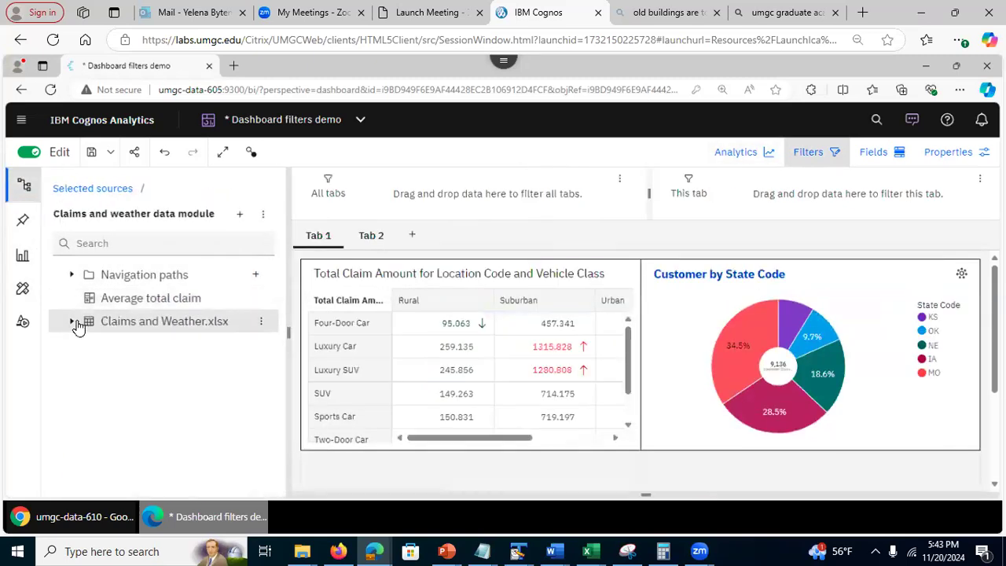
{"action": "left_click", "coordinate": [73, 322]}
{"action": "left_click_drag", "start_coordinate": [273, 300], "coordinate": [265, 342]}
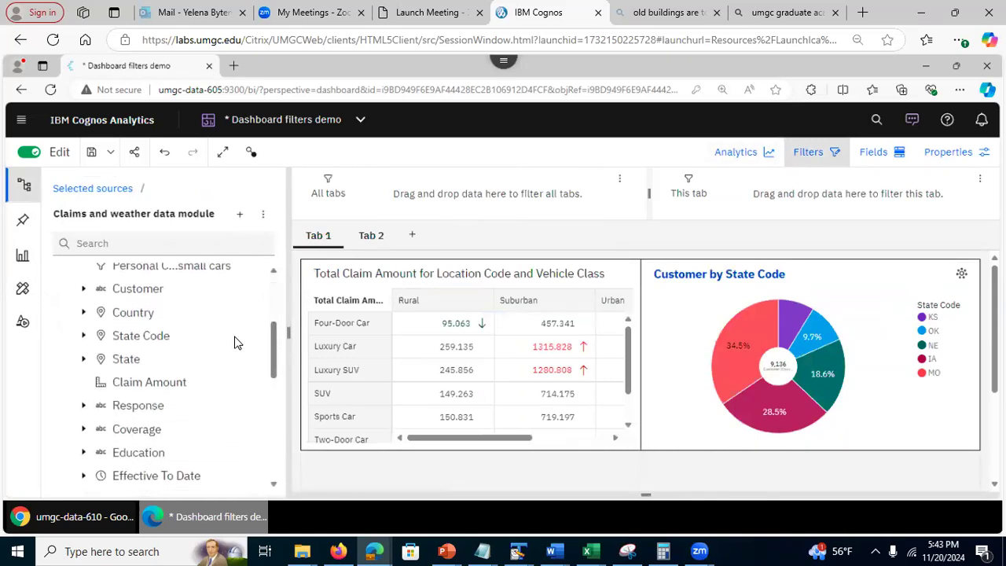
{"action": "left_click_drag", "start_coordinate": [122, 359], "coordinate": [389, 183]}
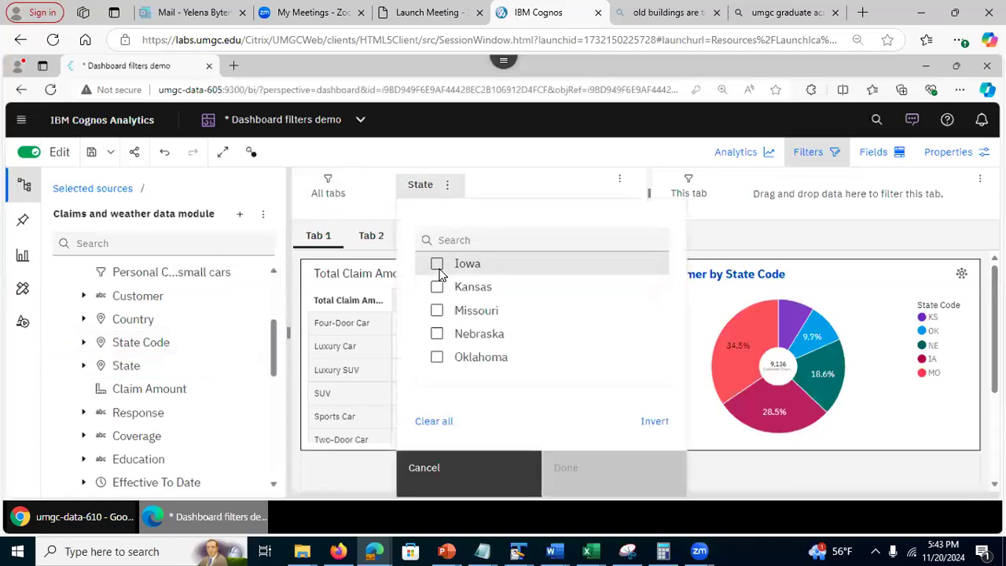
{"action": "left_click", "coordinate": [438, 267]}
{"action": "left_click", "coordinate": [438, 288]}
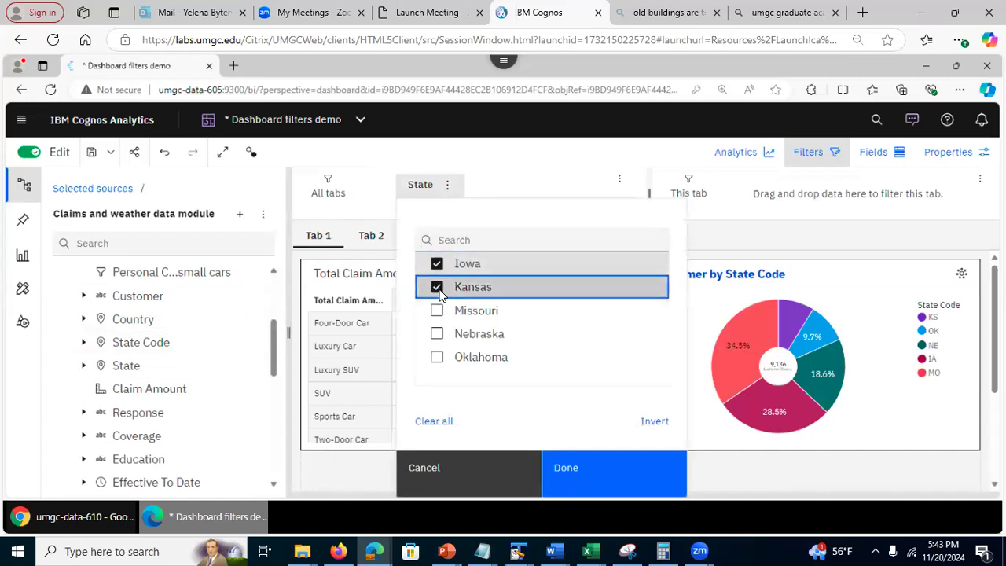
{"action": "left_click", "coordinate": [438, 312]}
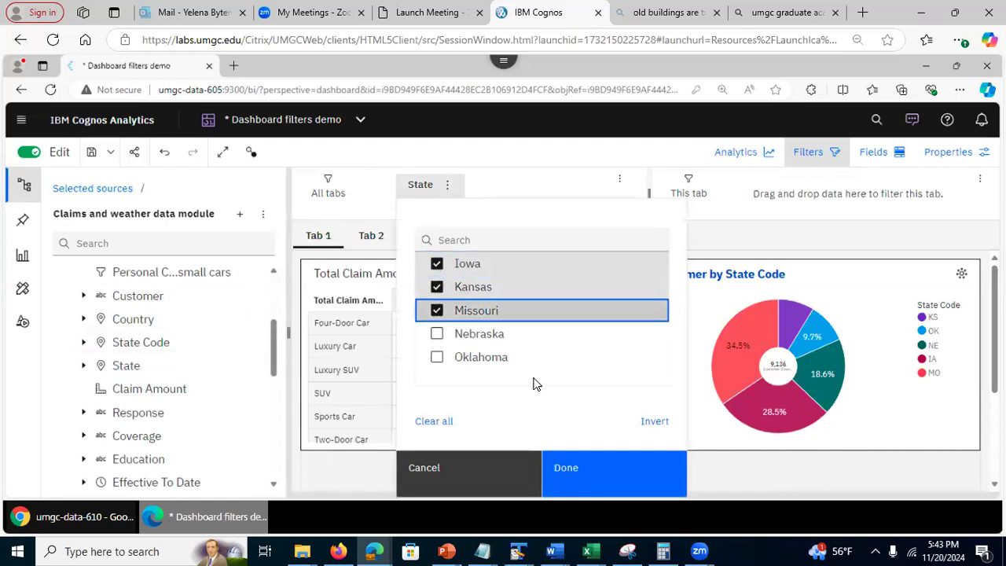
{"action": "left_click", "coordinate": [576, 467]}
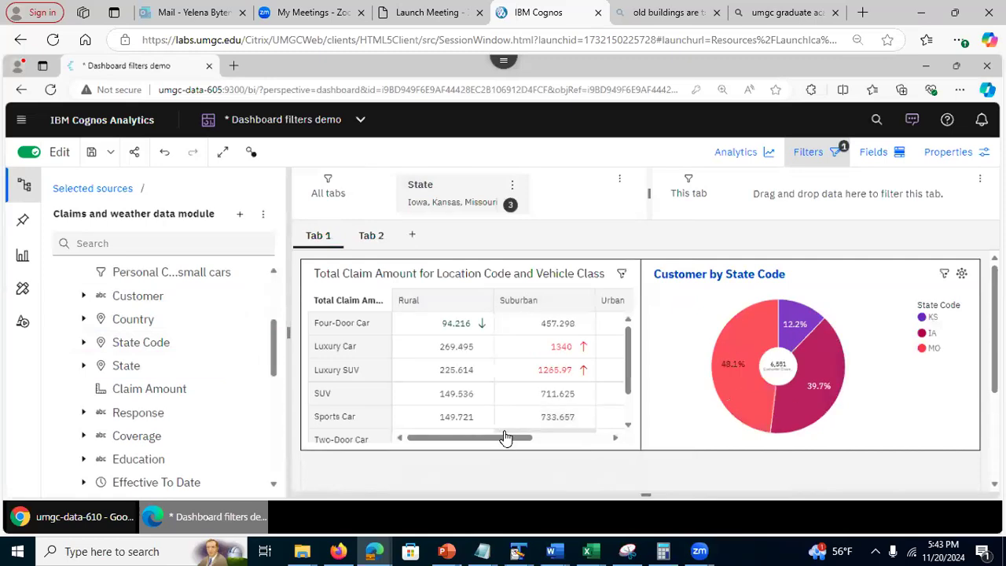
Step: Review both tabs with the State filter applied, and delete the filter from all tabs
{"action": "left_click", "coordinate": [23, 186]}
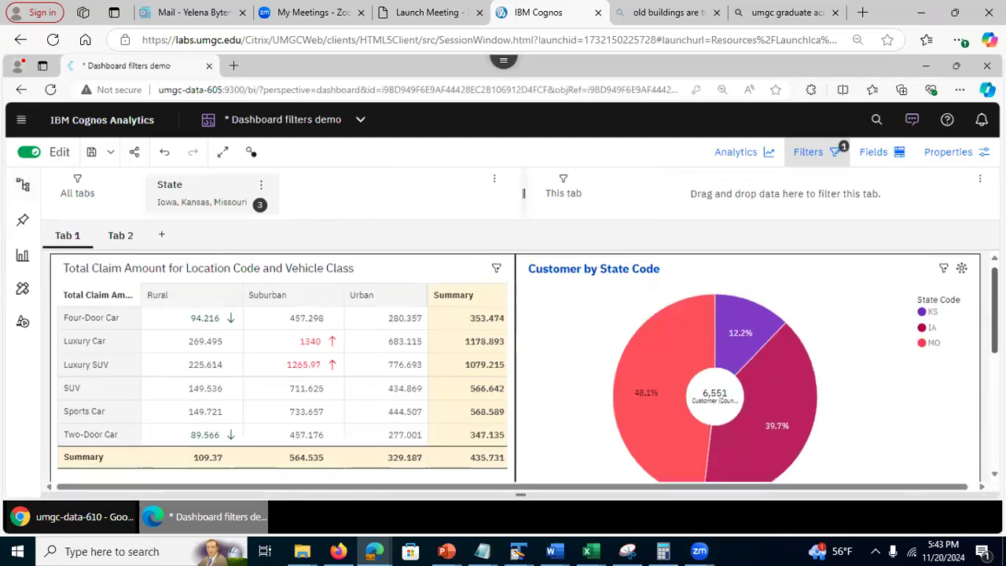
{"action": "scroll", "coordinate": [510, 288], "scroll_direction": "down", "scroll_amount": 2}
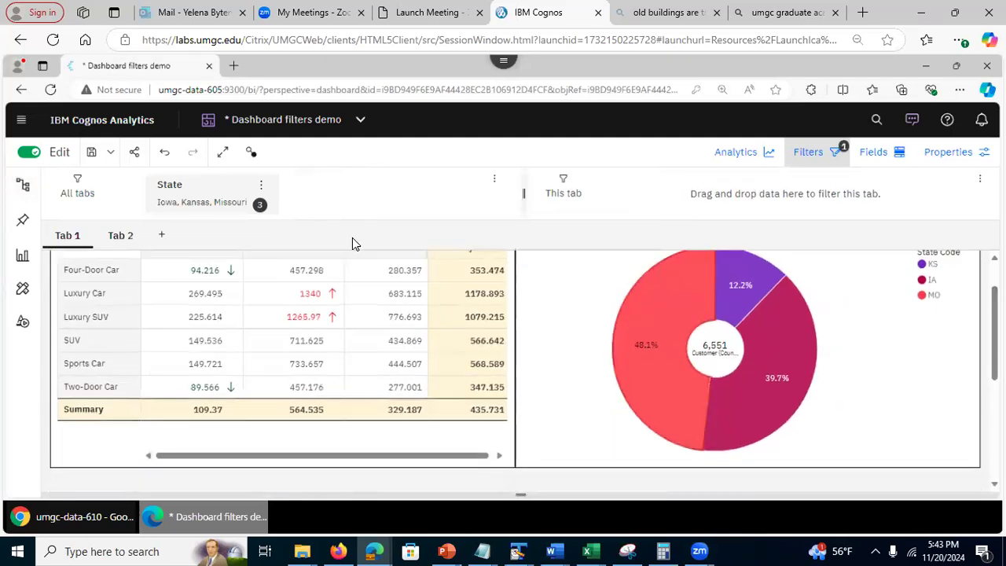
{"action": "left_click", "coordinate": [120, 237]}
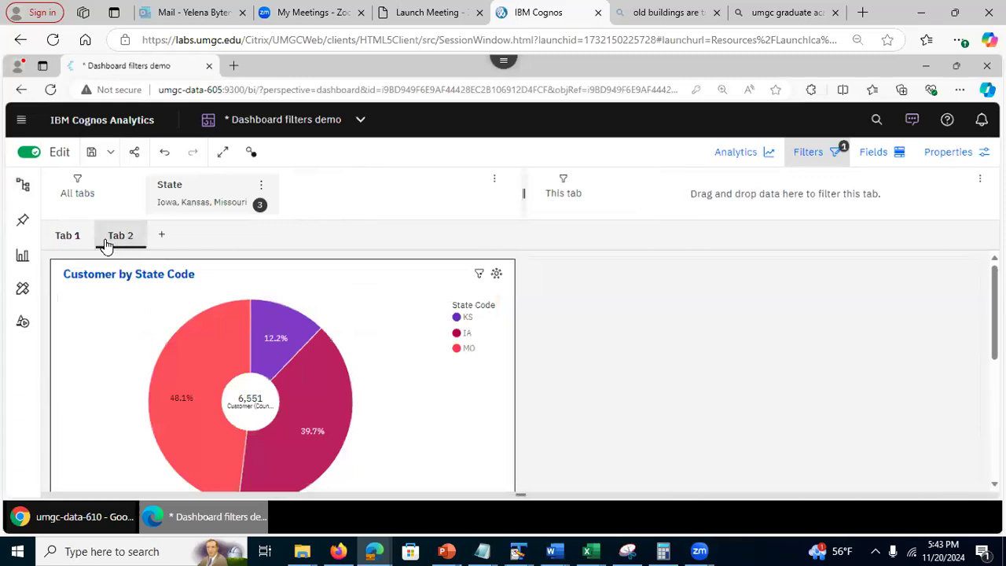
{"action": "left_click", "coordinate": [67, 240]}
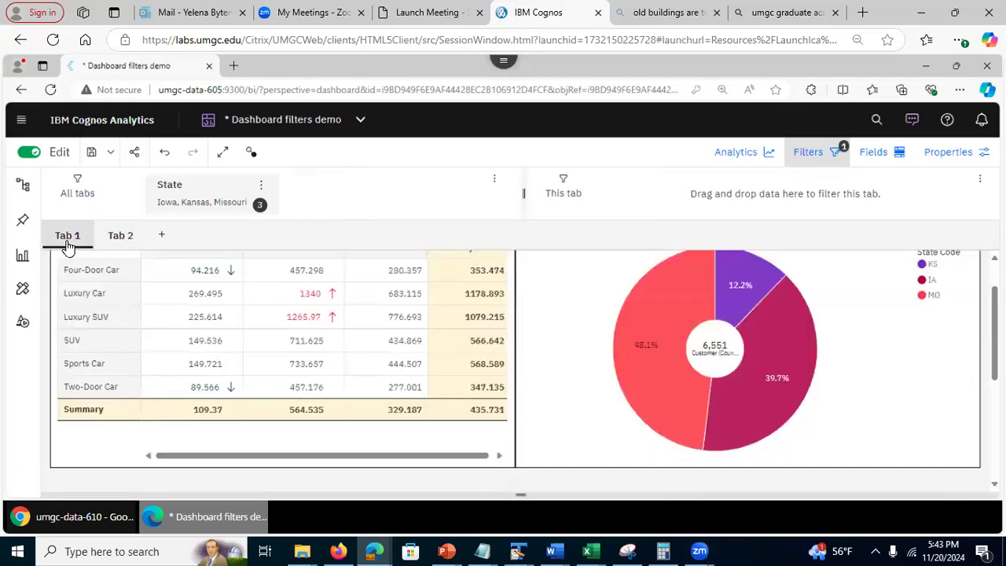
{"action": "left_click", "coordinate": [261, 187]}
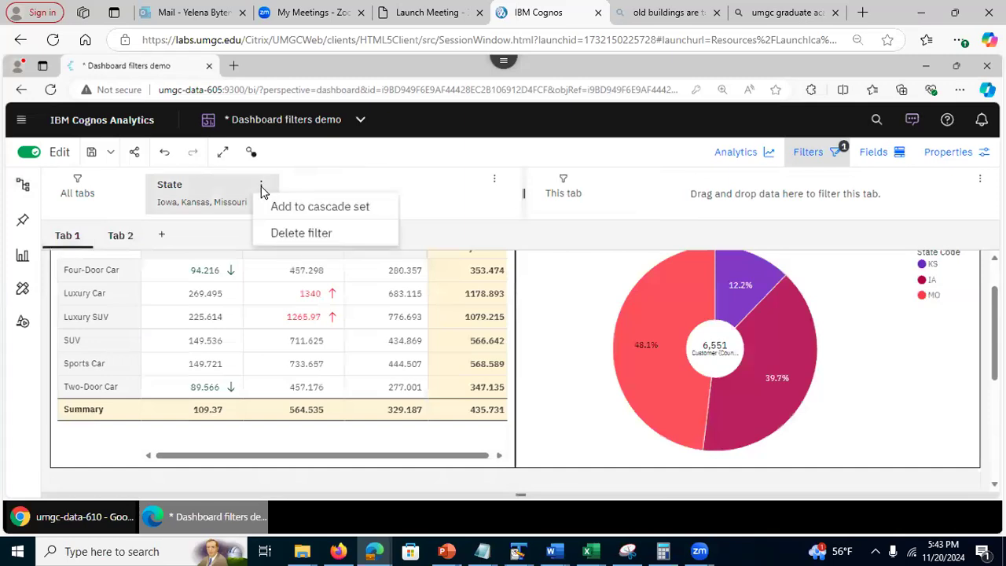
{"action": "left_click", "coordinate": [280, 233]}
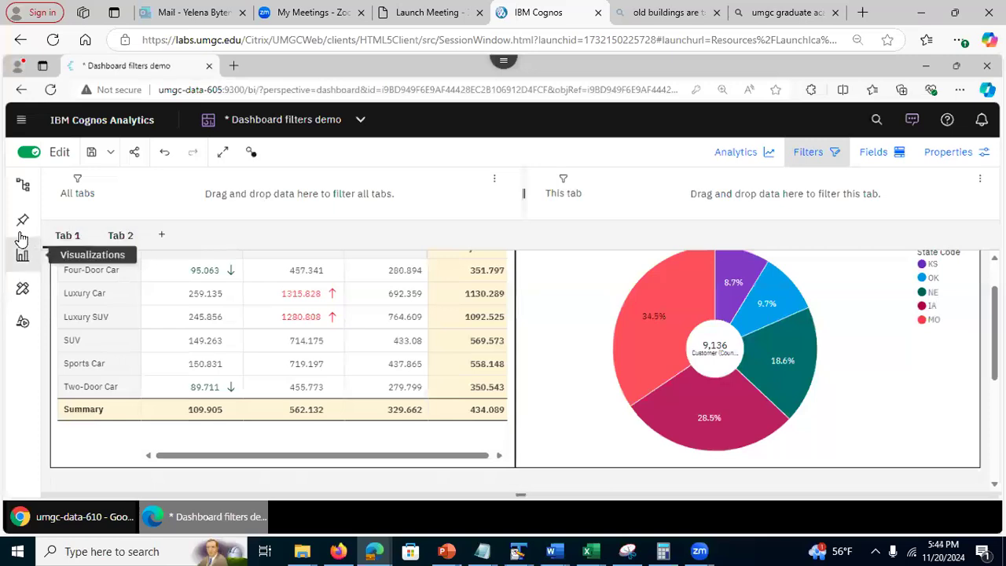
Step: Search the data module for "state" and add State Code as a filter for Tab 1 only, limited to IA and KS
{"action": "left_click", "coordinate": [22, 184]}
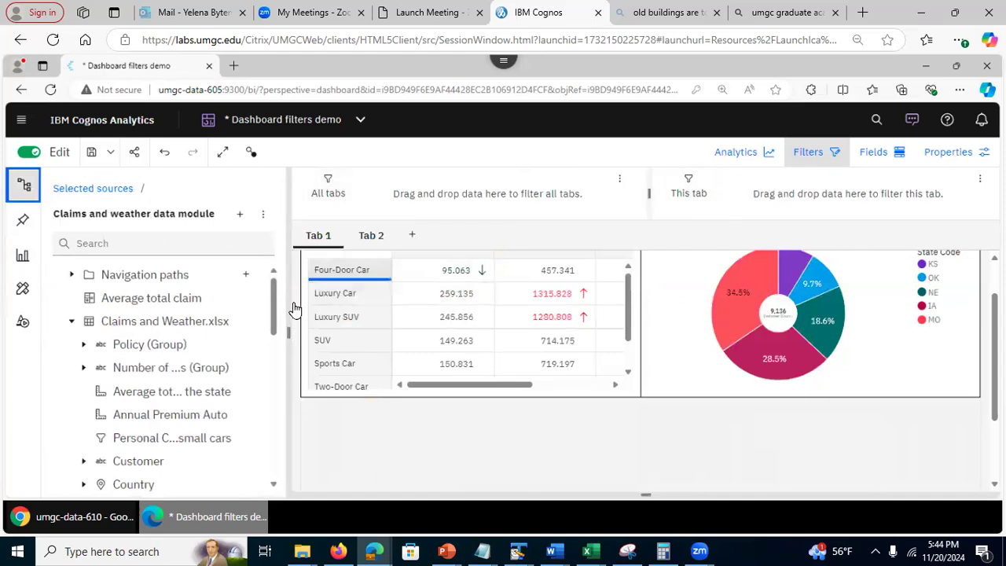
{"action": "left_click_drag", "start_coordinate": [280, 321], "coordinate": [283, 266]}
{"action": "left_click", "coordinate": [187, 245]}
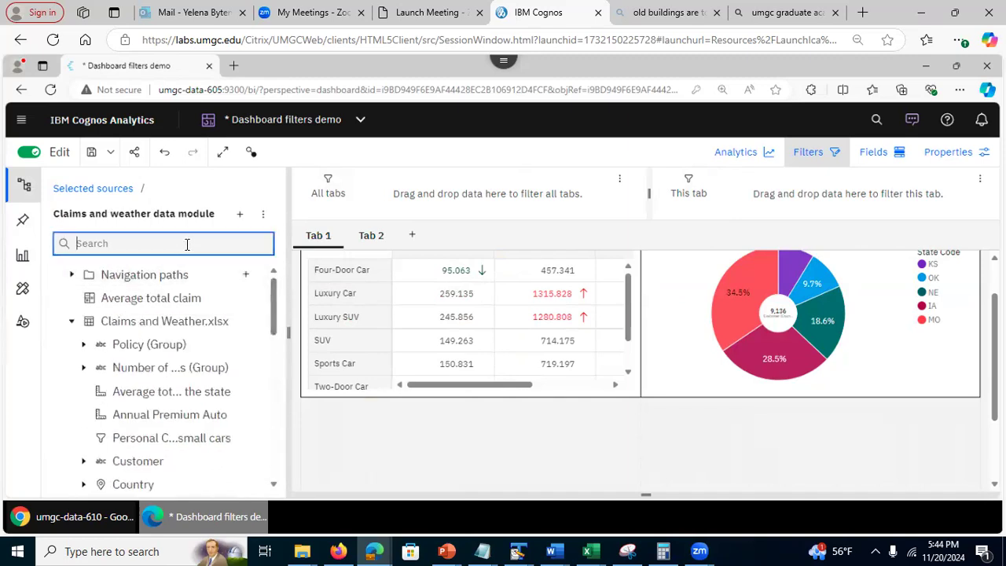
{"action": "type", "text": "state"}
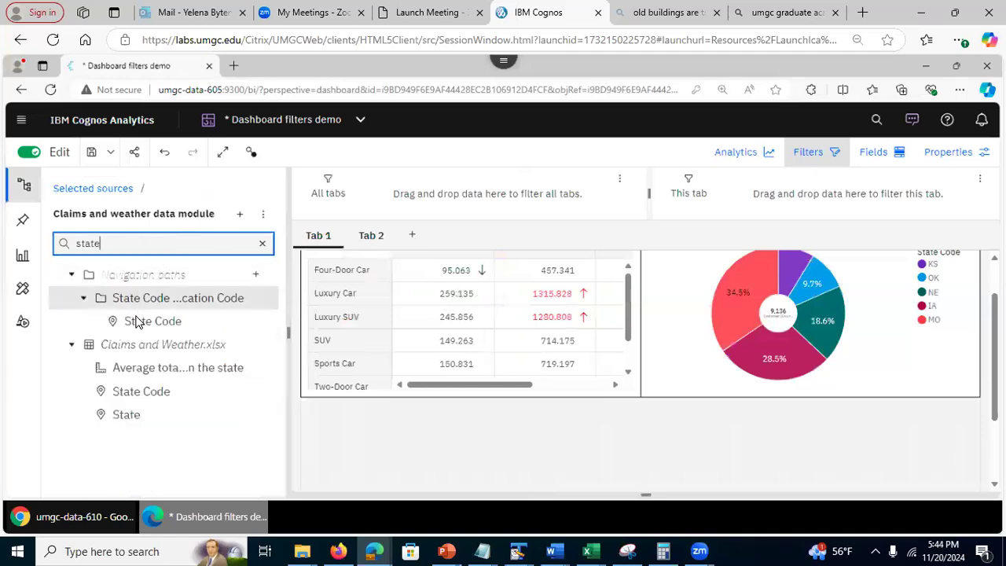
{"action": "left_click_drag", "start_coordinate": [134, 321], "coordinate": [694, 194]}
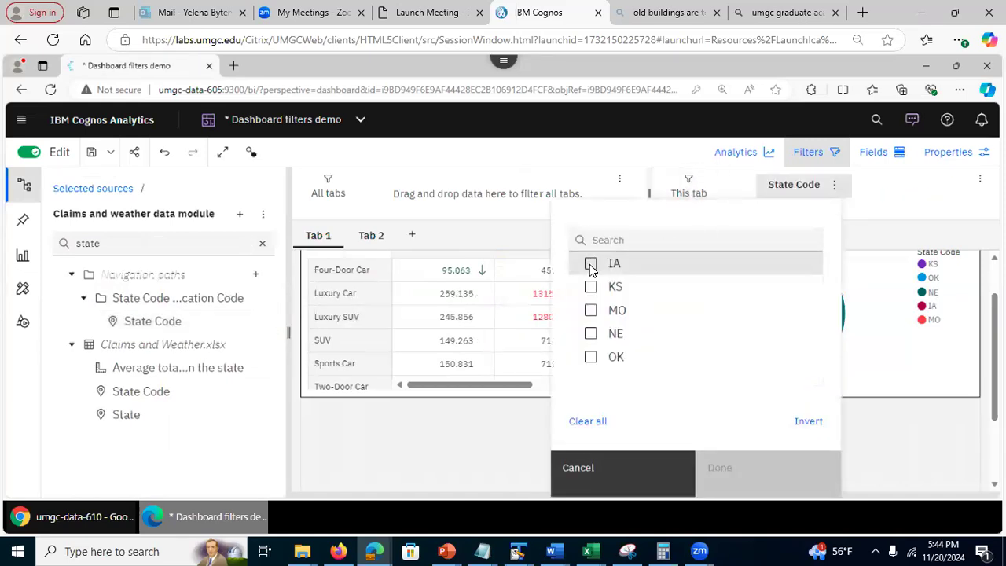
{"action": "left_click", "coordinate": [592, 265]}
{"action": "left_click", "coordinate": [591, 287]}
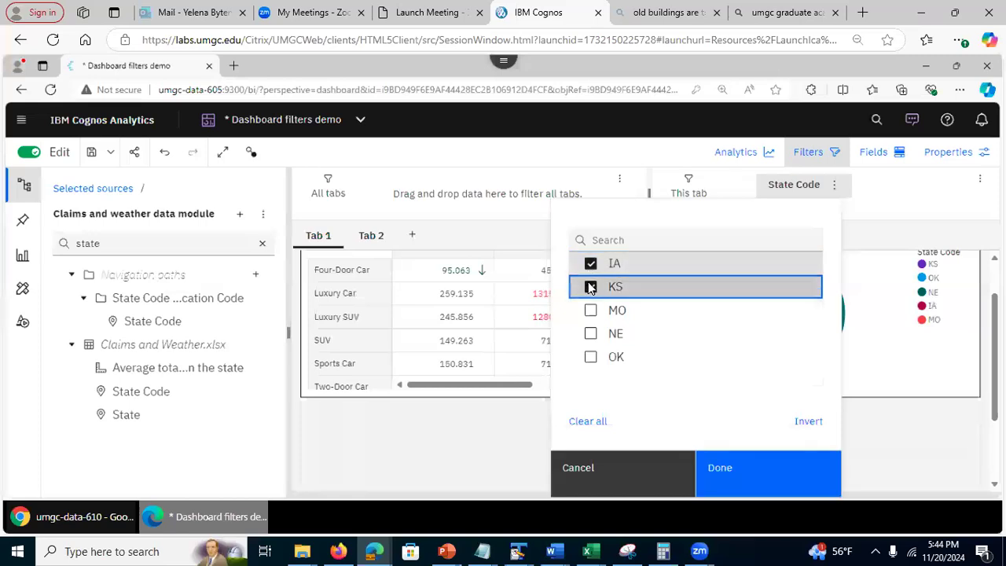
{"action": "left_click", "coordinate": [720, 475]}
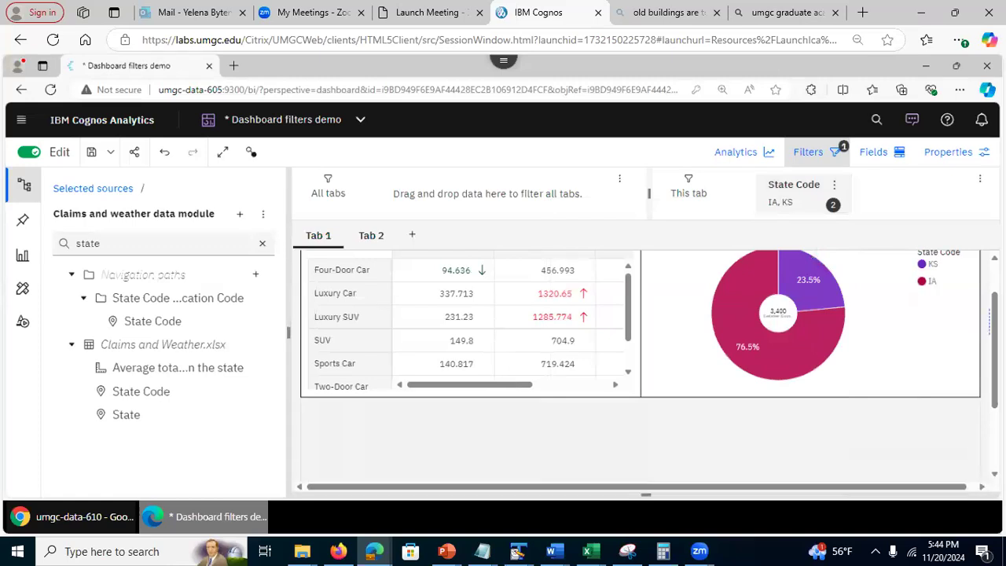
Step: Compare the visualizations on Tab 1 and Tab 2 to check the scope of the State Code filter
{"action": "scroll", "coordinate": [641, 346], "scroll_direction": "up", "scroll_amount": 1}
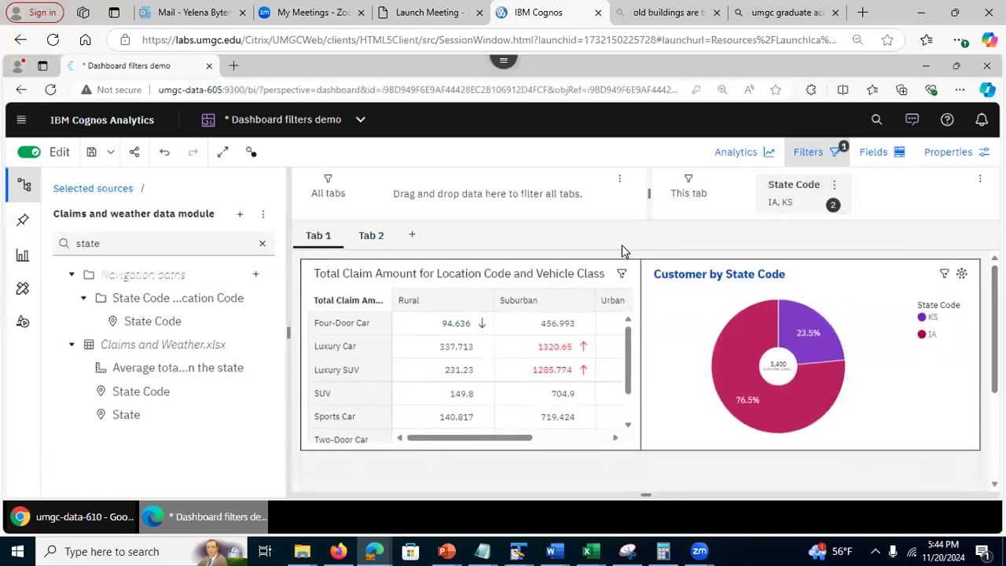
{"action": "left_click", "coordinate": [370, 239]}
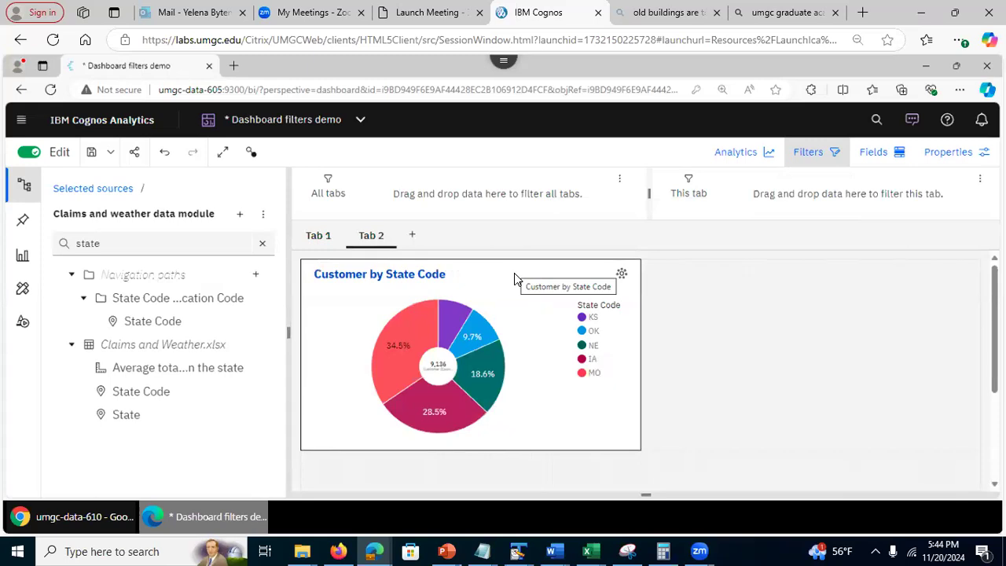
{"action": "left_click", "coordinate": [327, 242]}
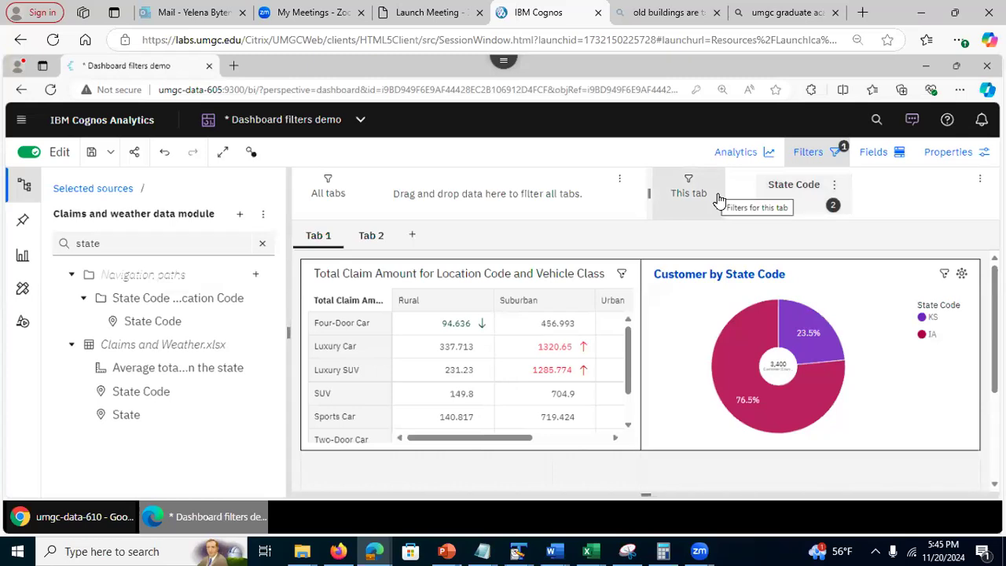
Step: Examine the properties and fields of Tab 1's Customer by State Code pie chart, including its local filters slot
{"action": "left_click", "coordinate": [829, 277]}
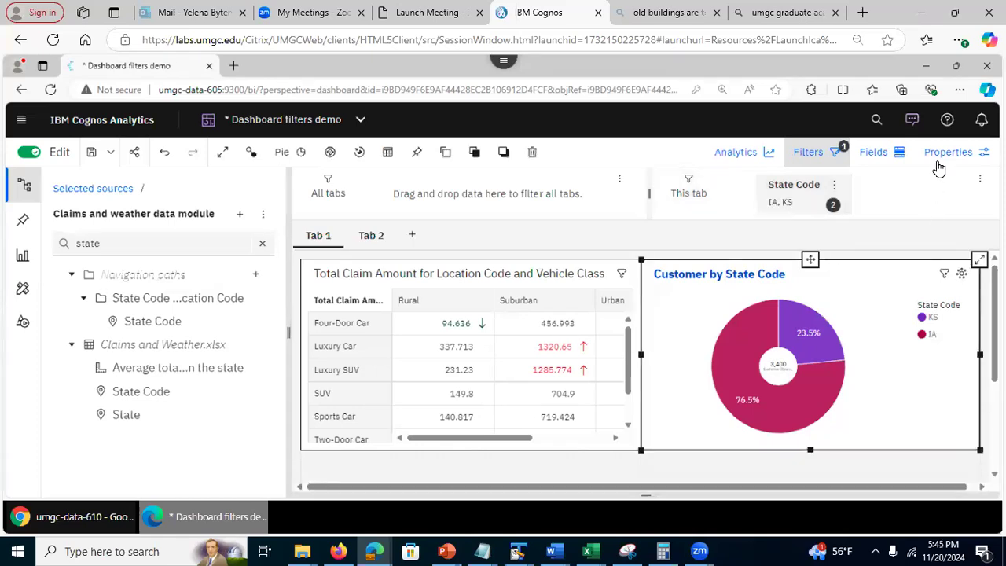
{"action": "left_click", "coordinate": [951, 157]}
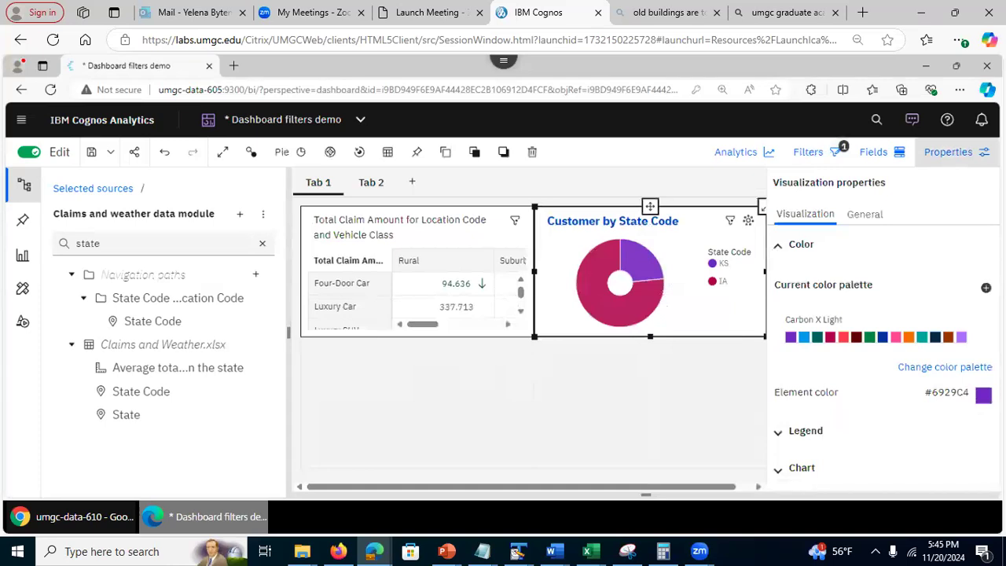
{"action": "left_click", "coordinate": [874, 152]}
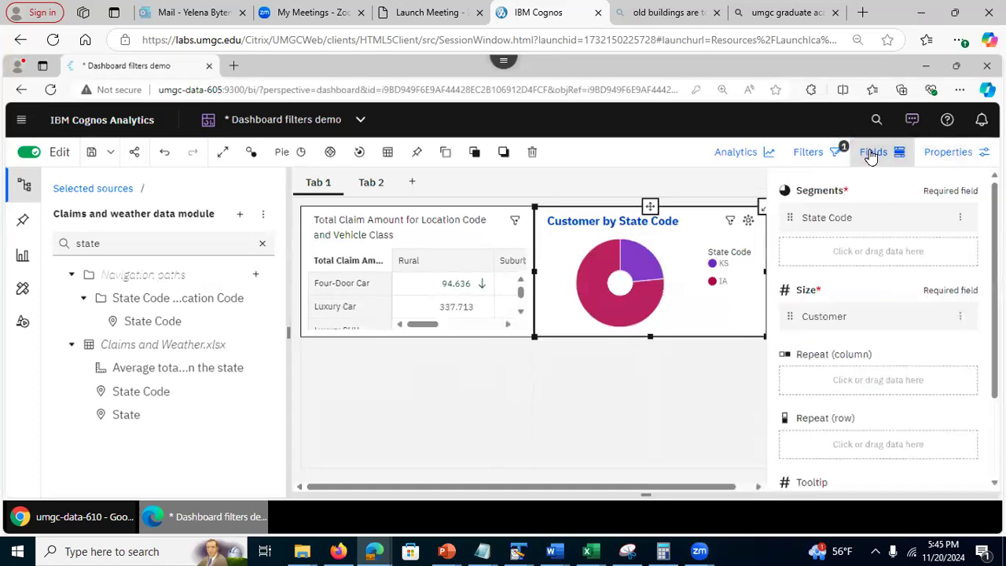
{"action": "scroll", "coordinate": [793, 483], "scroll_direction": "down", "scroll_amount": 3}
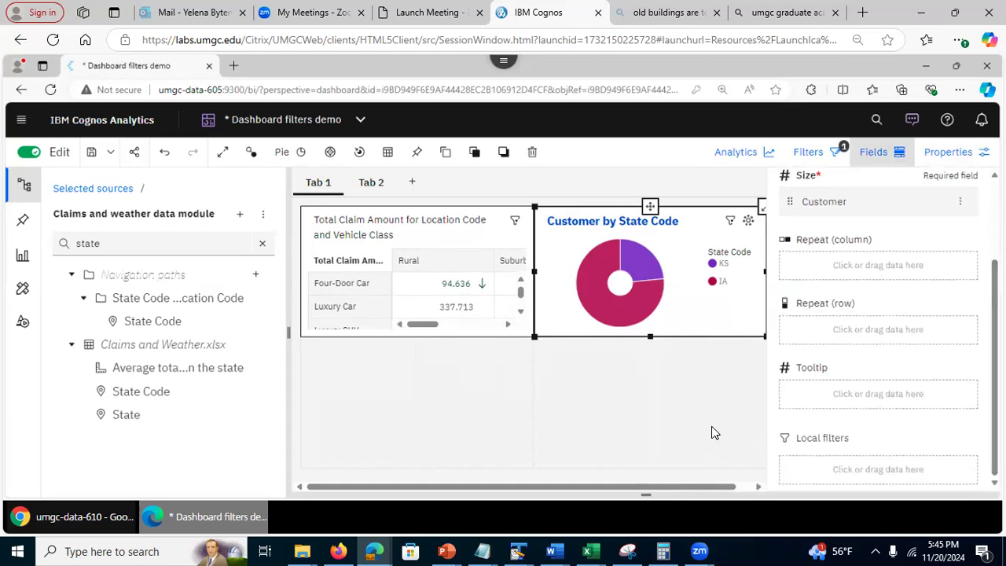
{"action": "left_click", "coordinate": [879, 153]}
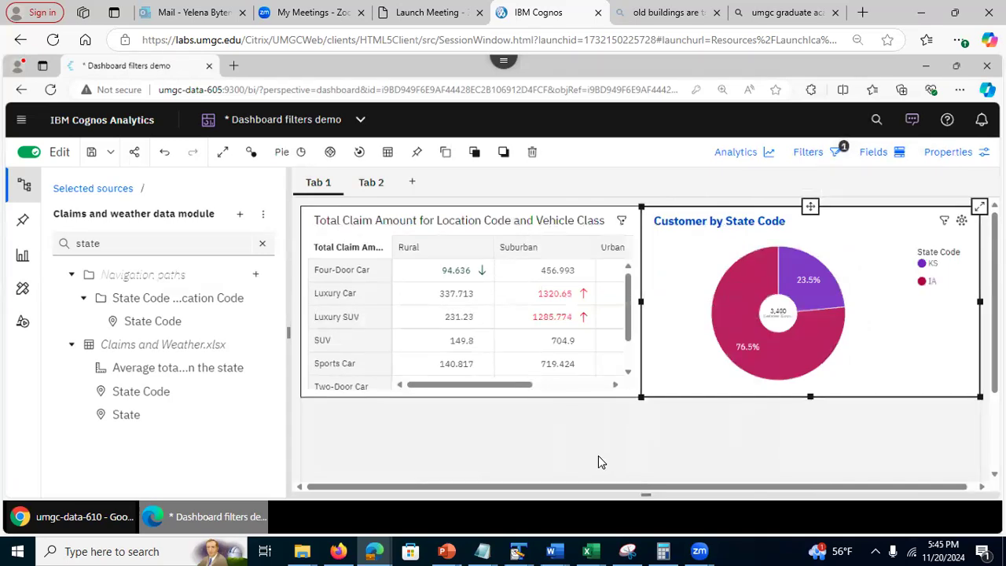
Step: Save the Dashboard filters demo dashboard and close it to return to the content list
{"action": "left_click", "coordinate": [91, 152]}
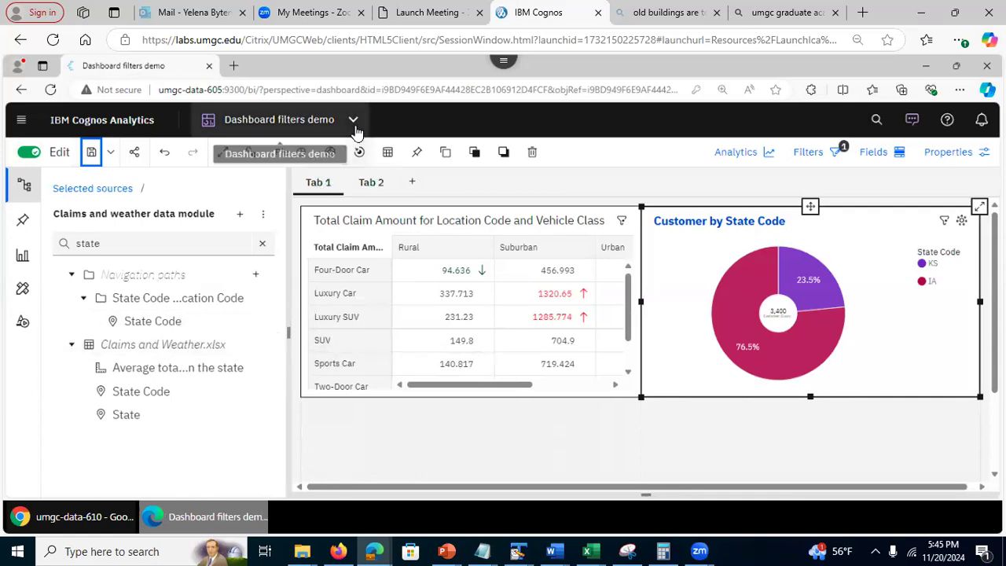
{"action": "left_click", "coordinate": [354, 128]}
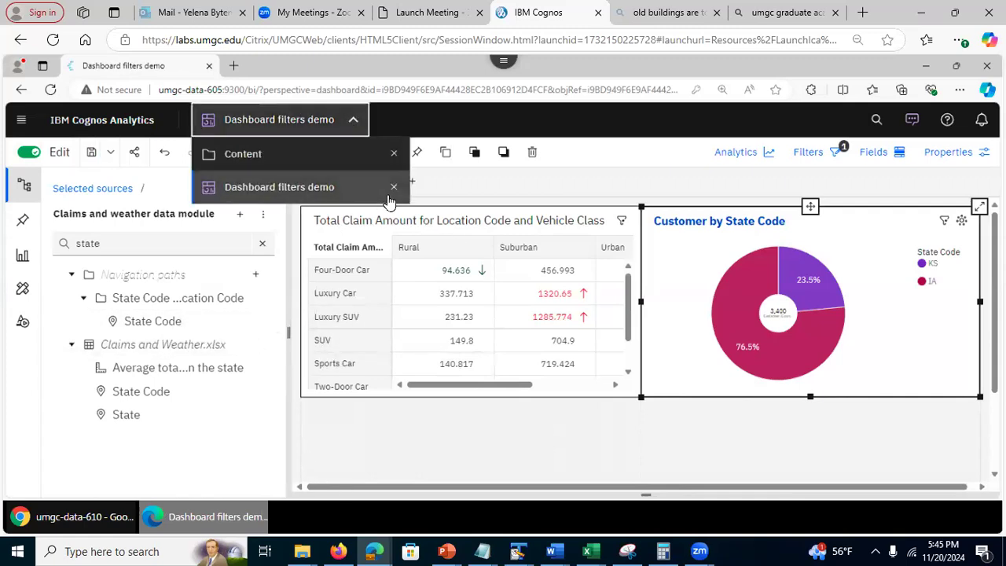
{"action": "left_click", "coordinate": [393, 188]}
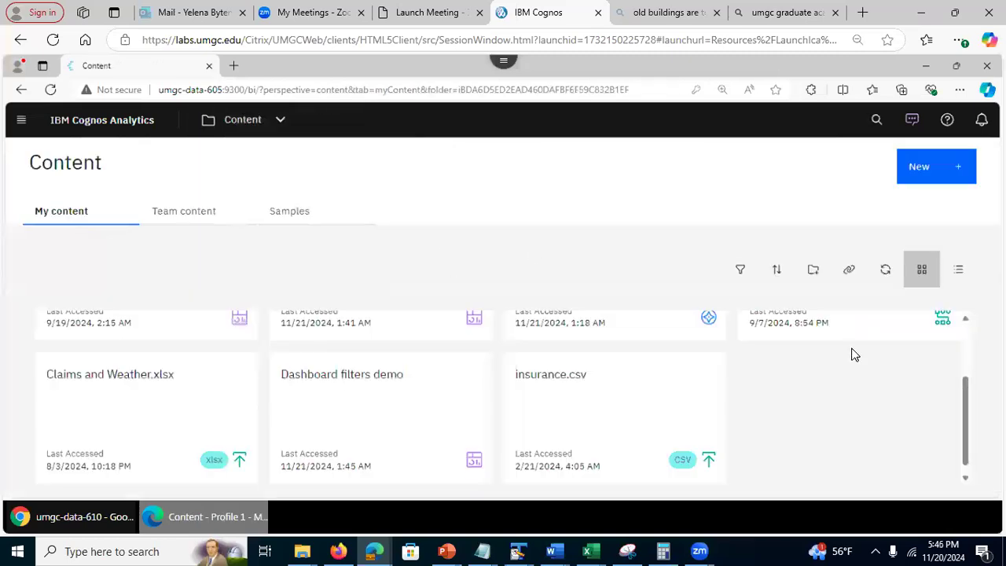
{"action": "left_click_drag", "start_coordinate": [964, 439], "coordinate": [961, 367]}
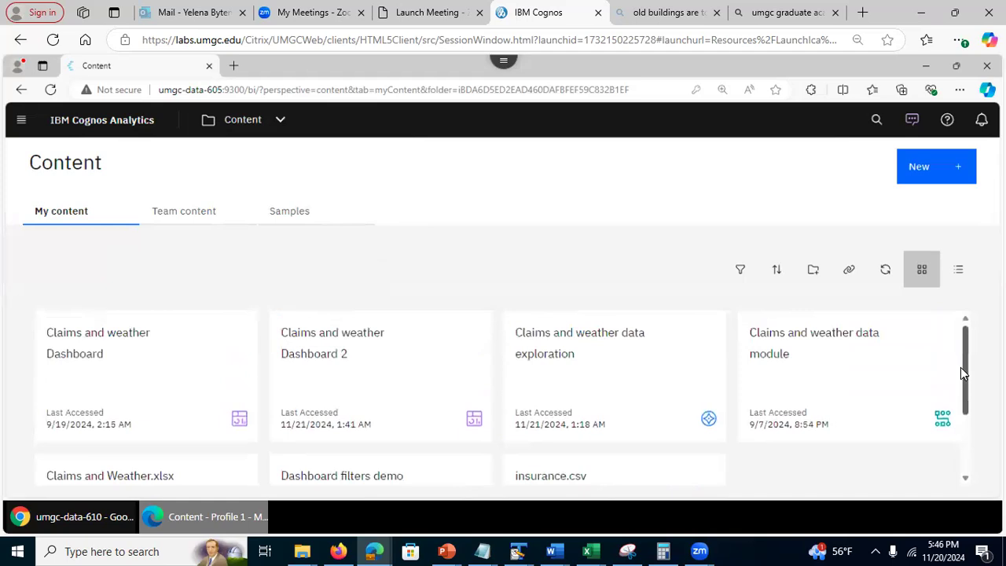
{"action": "mouse_move", "coordinate": [961, 370]}
{"action": "left_mouse_down"}
{"action": "mouse_move", "coordinate": [971, 415]}
{"action": "mouse_move", "coordinate": [964, 478]}
{"action": "mouse_move", "coordinate": [973, 365]}
{"action": "left_mouse_up"}
{"action": "left_click_drag", "start_coordinate": [969, 365], "coordinate": [975, 342]}
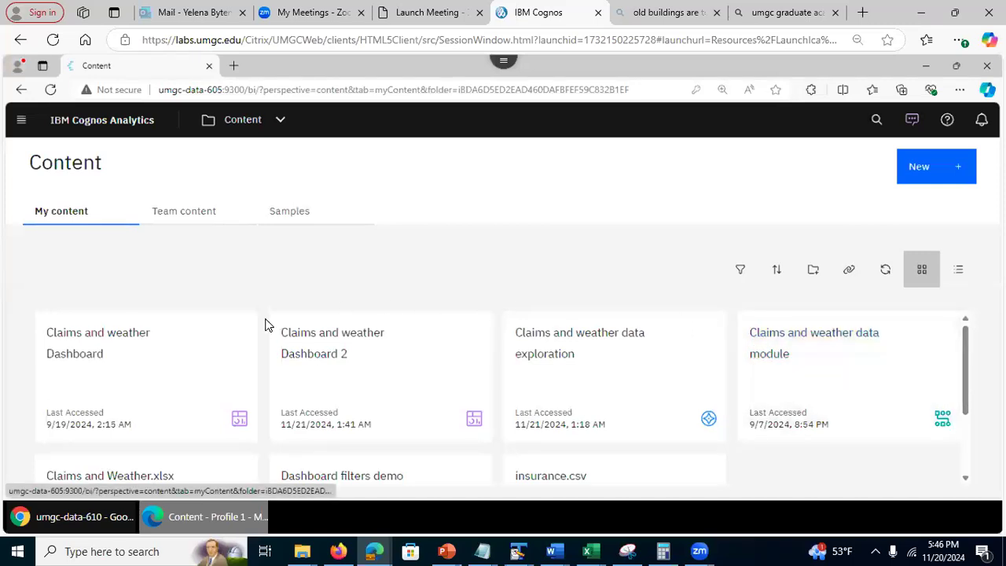
Step: Open the Claims and weather Dashboard from My content and switch it to edit mode
{"action": "left_click", "coordinate": [103, 348]}
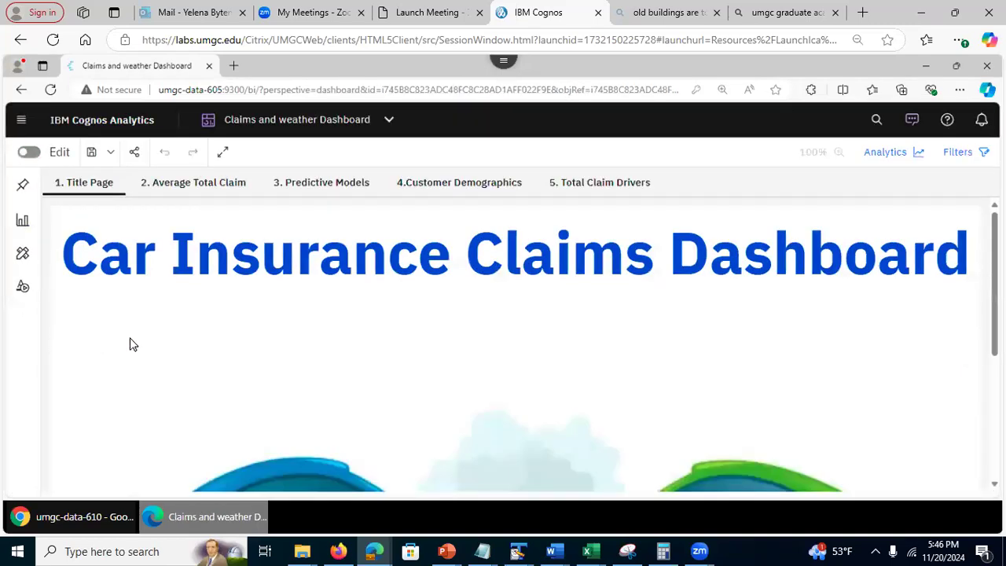
{"action": "mouse_move", "coordinate": [995, 275]}
{"action": "left_mouse_down"}
{"action": "mouse_move", "coordinate": [995, 398]}
{"action": "mouse_move", "coordinate": [995, 275]}
{"action": "left_mouse_up"}
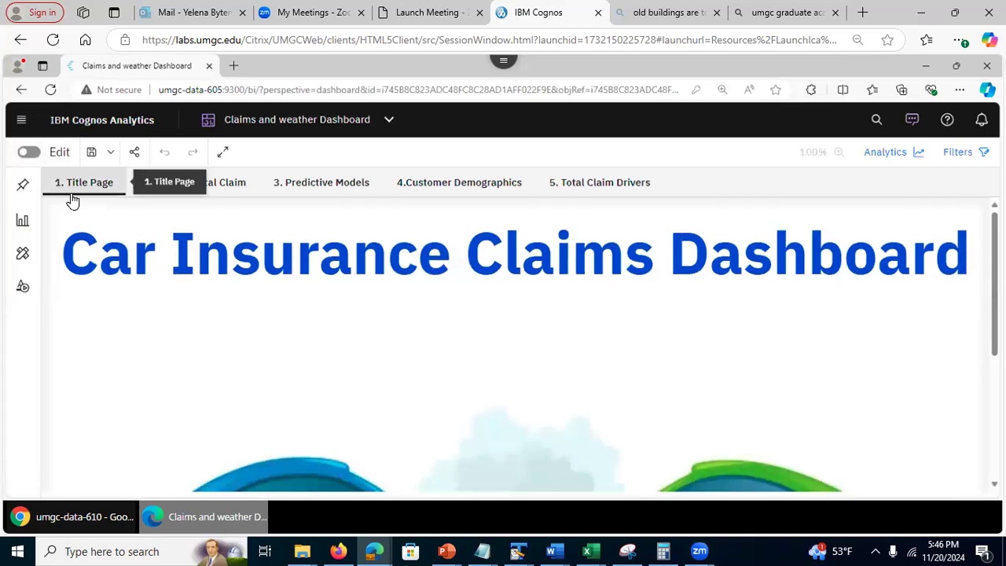
{"action": "left_click", "coordinate": [43, 153]}
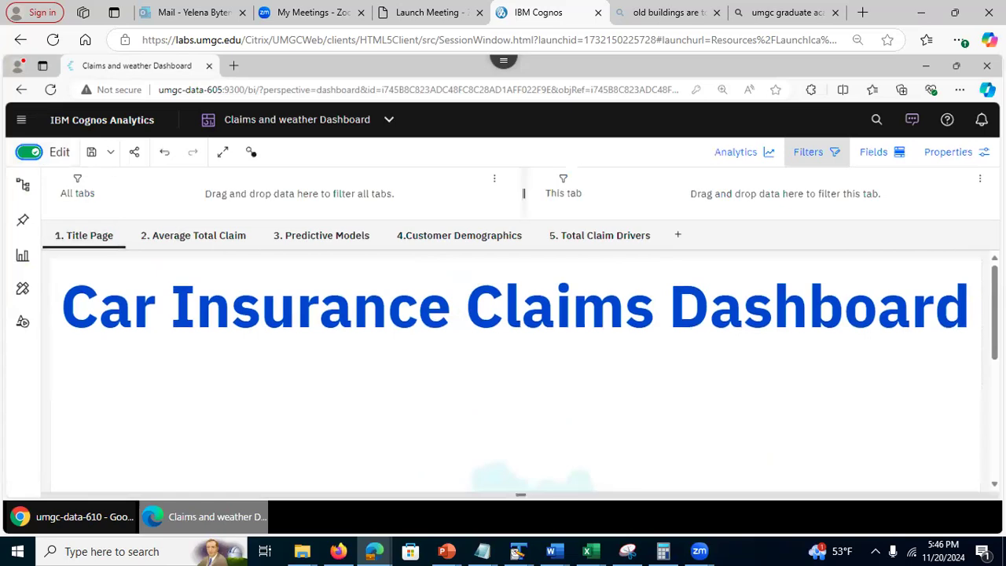
{"action": "scroll", "coordinate": [531, 366], "scroll_direction": "down", "scroll_amount": 1}
{"action": "scroll", "coordinate": [595, 322], "scroll_direction": "up", "scroll_amount": 1}
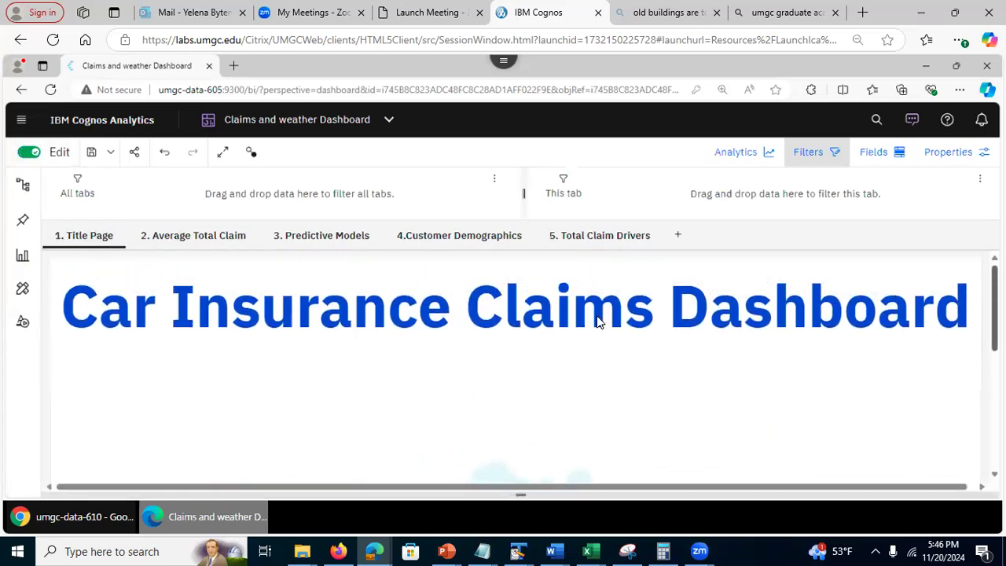
Step: Examine the text details and general properties of the Car Insurance Claims Dashboard title on the title page
{"action": "left_click", "coordinate": [506, 334]}
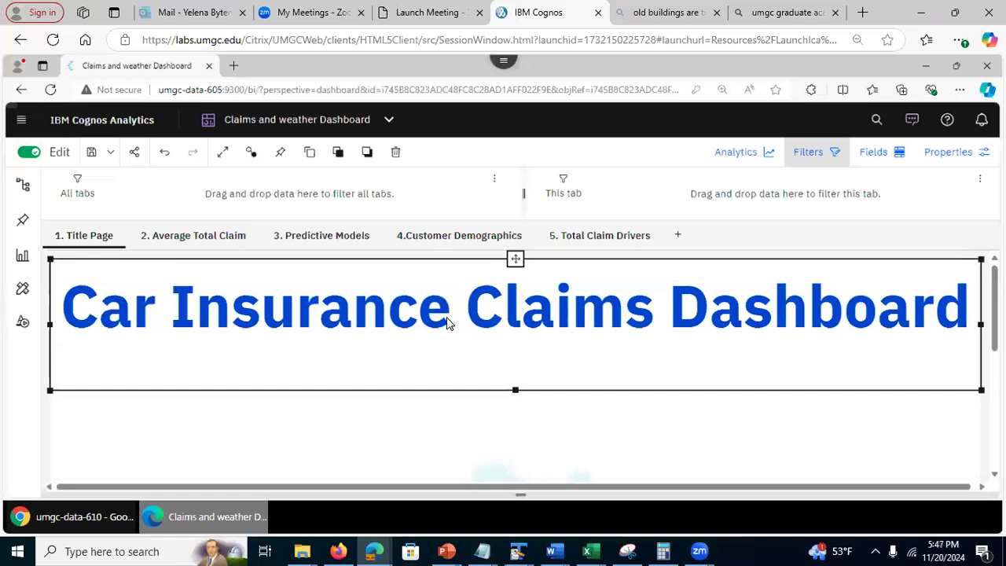
{"action": "left_click", "coordinate": [943, 155]}
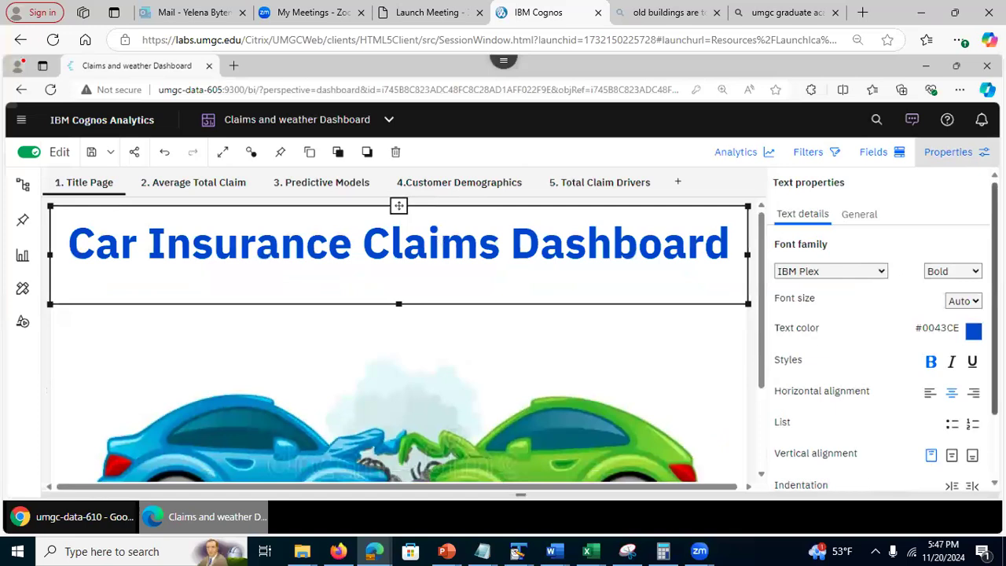
{"action": "scroll", "coordinate": [881, 331], "scroll_direction": "down", "scroll_amount": 2}
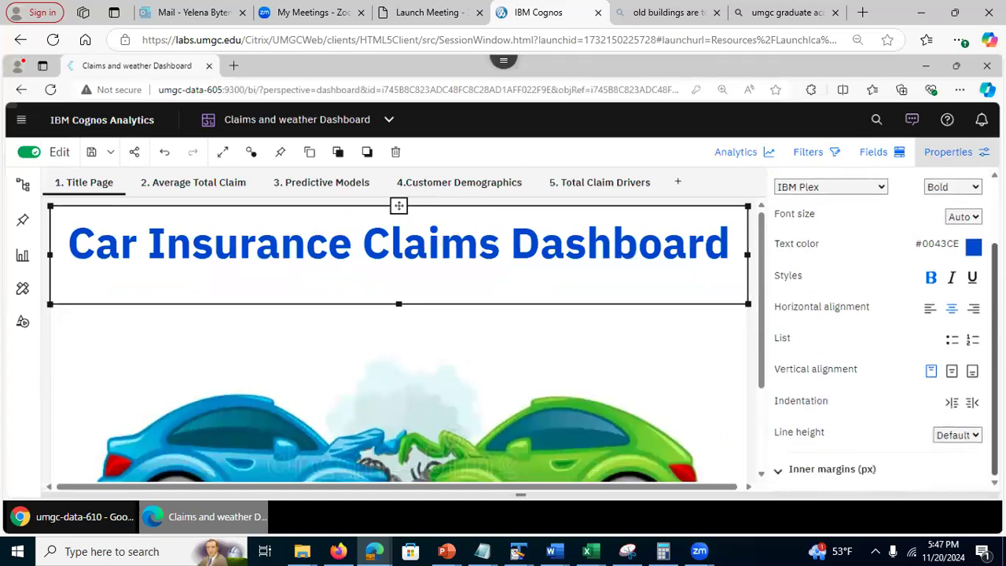
{"action": "scroll", "coordinate": [944, 299], "scroll_direction": "up", "scroll_amount": 1}
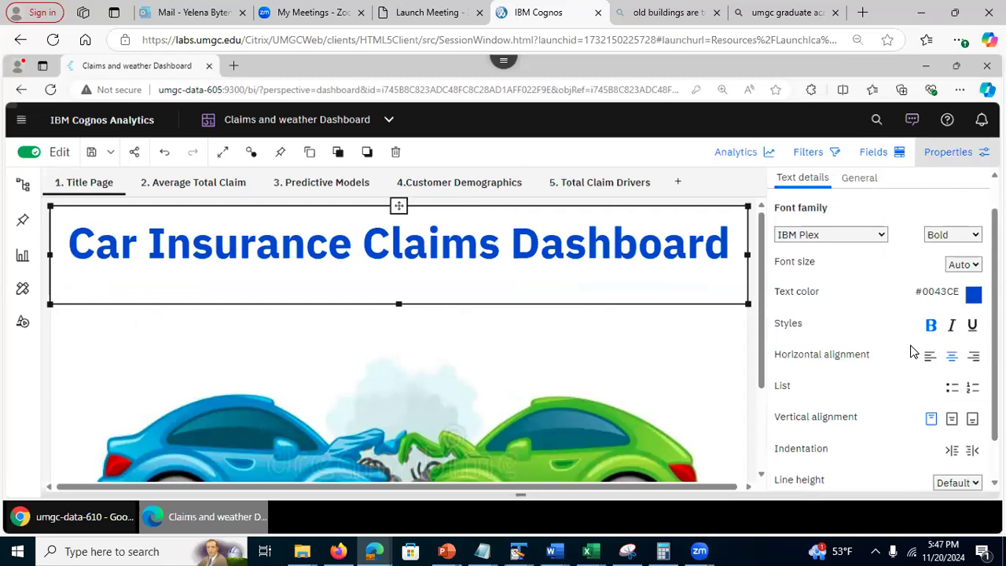
{"action": "left_click", "coordinate": [855, 181]}
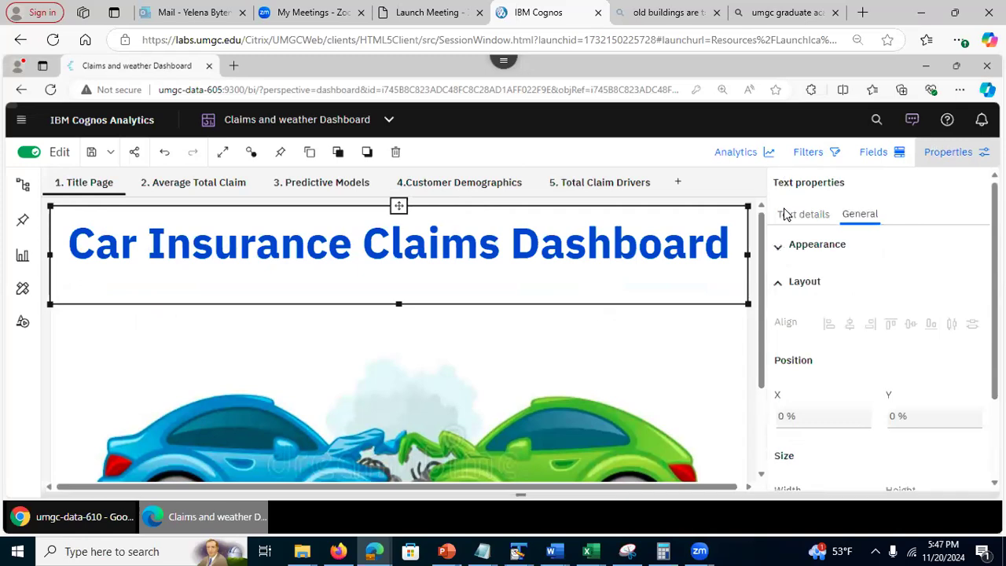
Step: Examine the car crash image's properties, including its image link and general appearance settings
{"action": "left_click", "coordinate": [654, 373]}
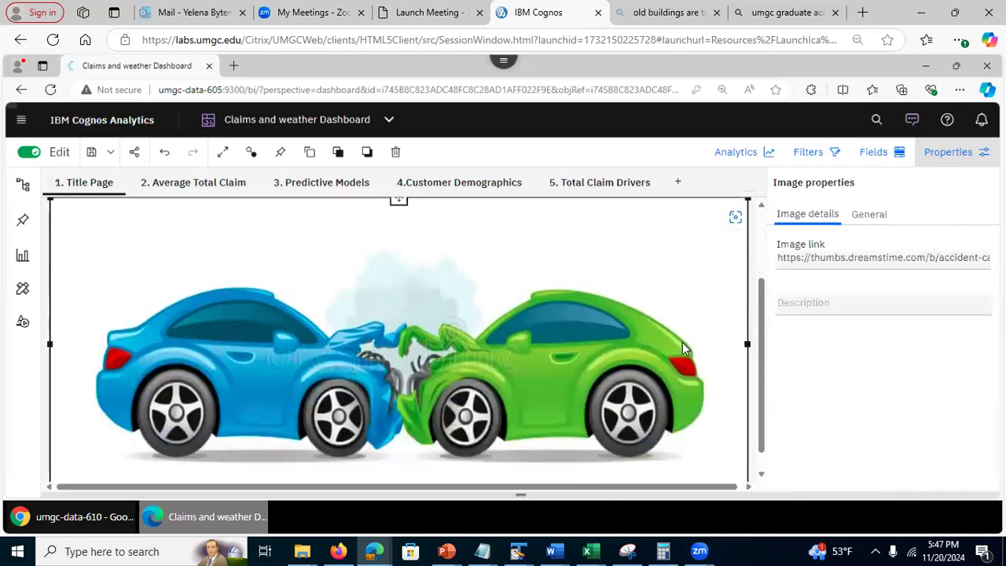
{"action": "left_click_drag", "start_coordinate": [779, 255], "coordinate": [992, 258]}
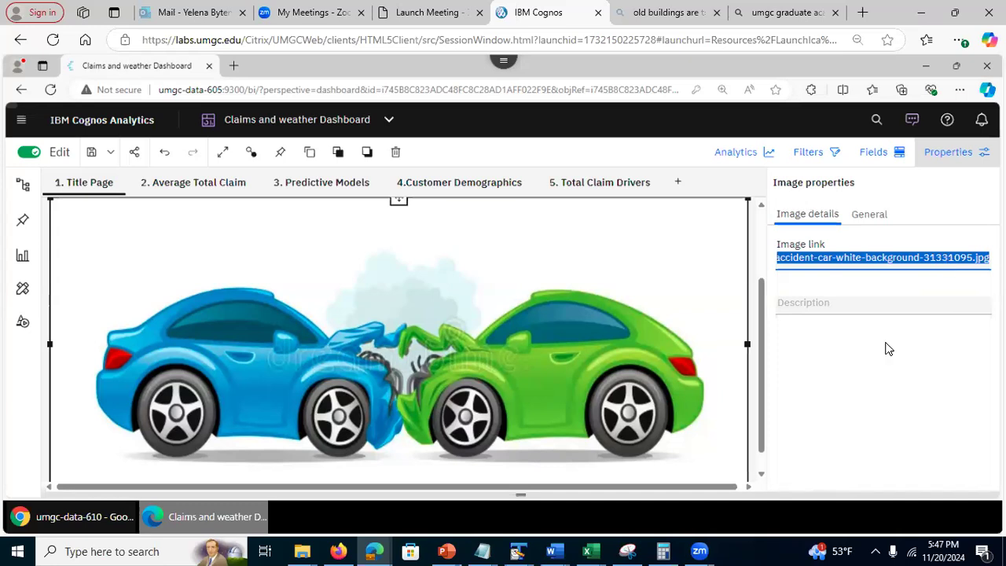
{"action": "left_click", "coordinate": [868, 217]}
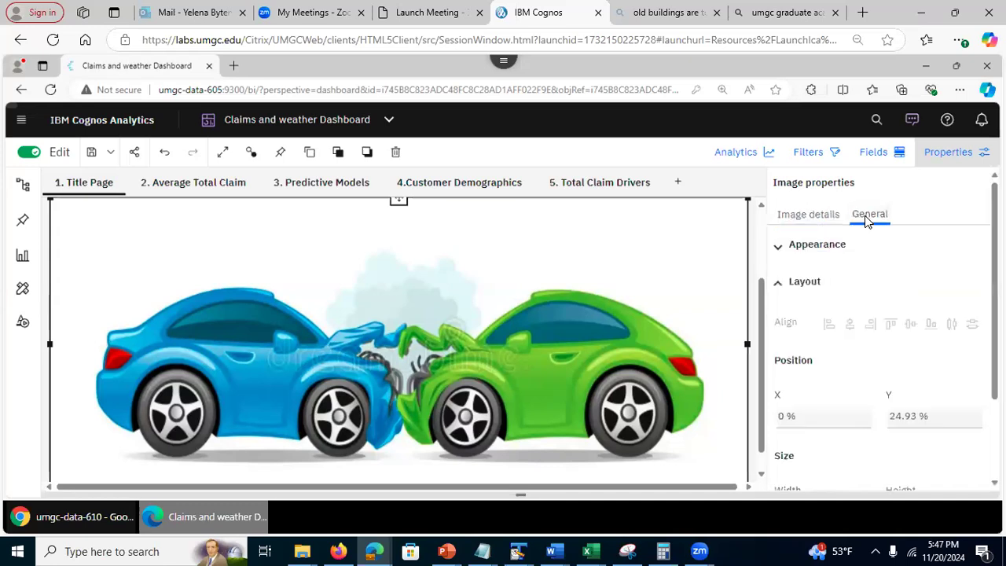
{"action": "left_click", "coordinate": [780, 248]}
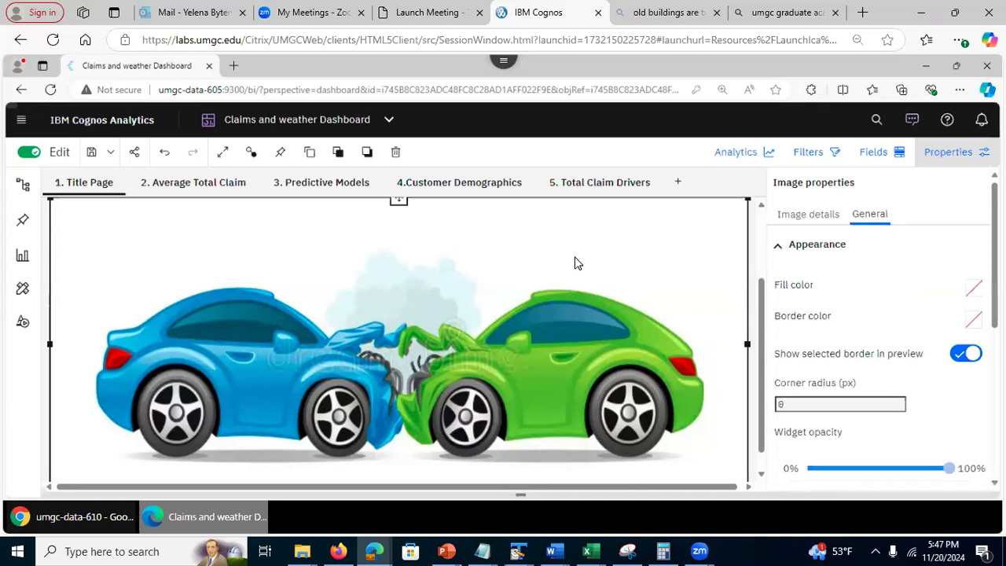
{"action": "left_click", "coordinate": [812, 217]}
{"action": "scroll", "coordinate": [751, 233], "scroll_direction": "up", "scroll_amount": 1}
{"action": "scroll", "coordinate": [749, 220], "scroll_direction": "up", "scroll_amount": 3}
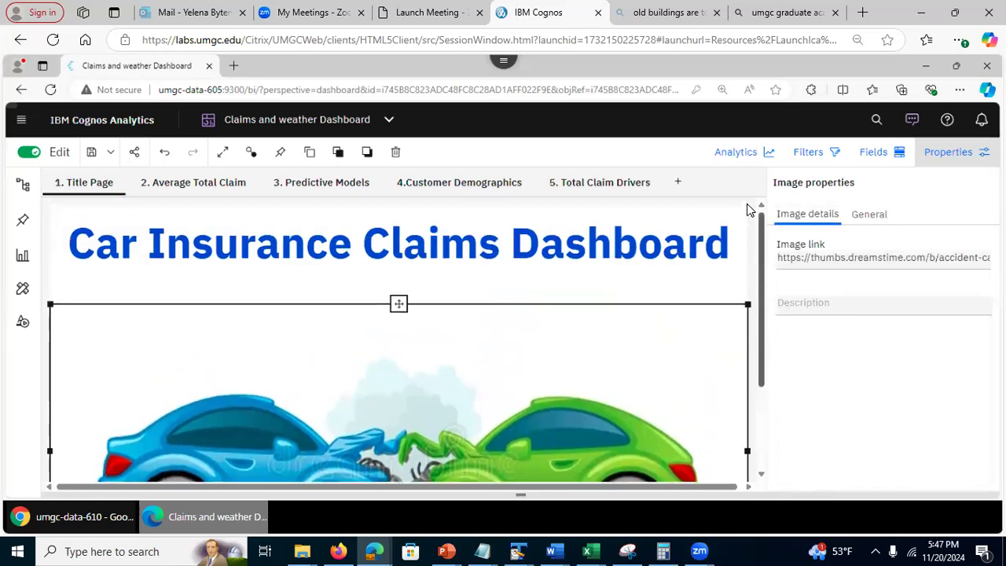
{"action": "scroll", "coordinate": [752, 227], "scroll_direction": "down", "scroll_amount": 1}
{"action": "scroll", "coordinate": [629, 244], "scroll_direction": "up", "scroll_amount": 1}
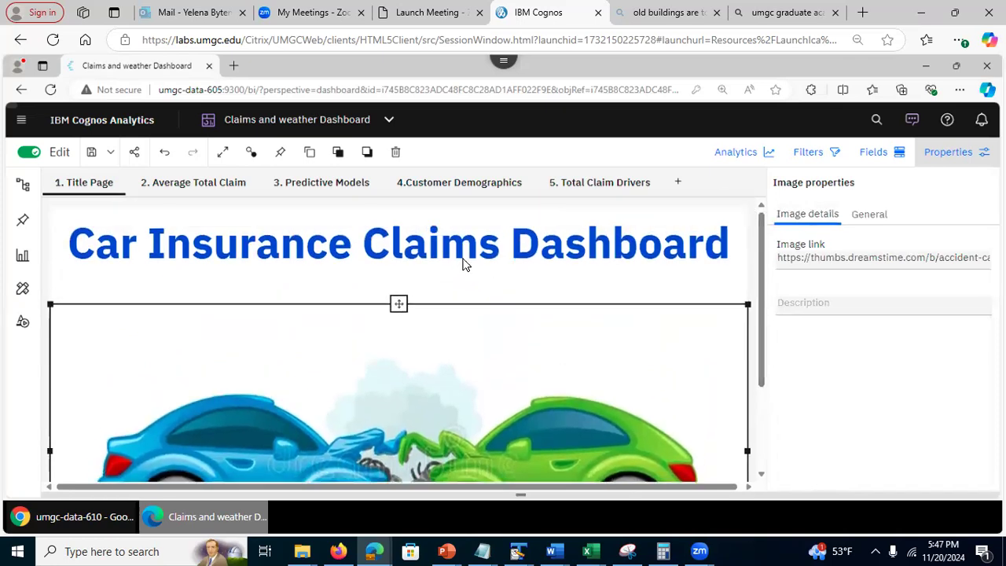
Step: Compare the properties offered for the title text with those offered for the car image
{"action": "left_click", "coordinate": [462, 263]}
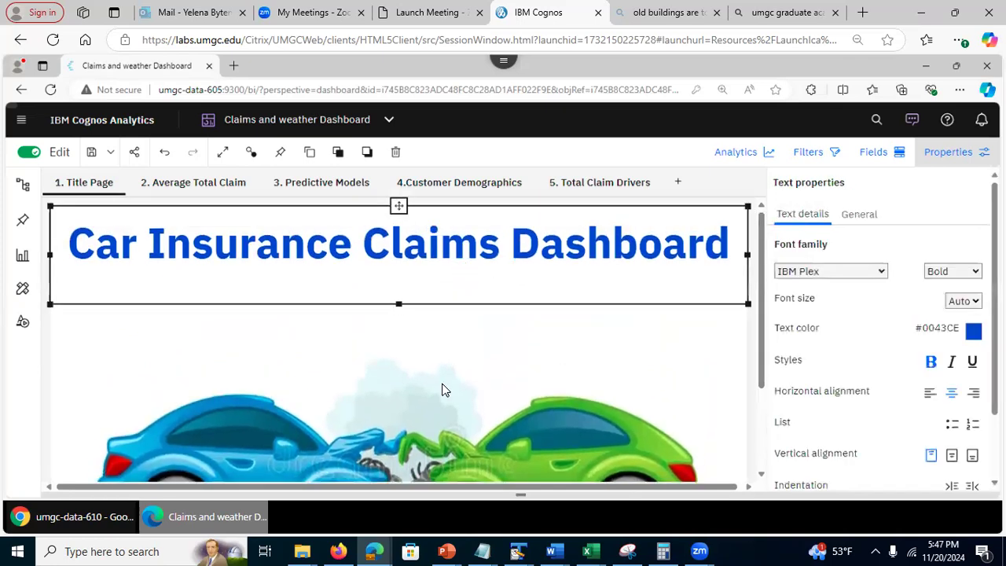
{"action": "left_click", "coordinate": [436, 332]}
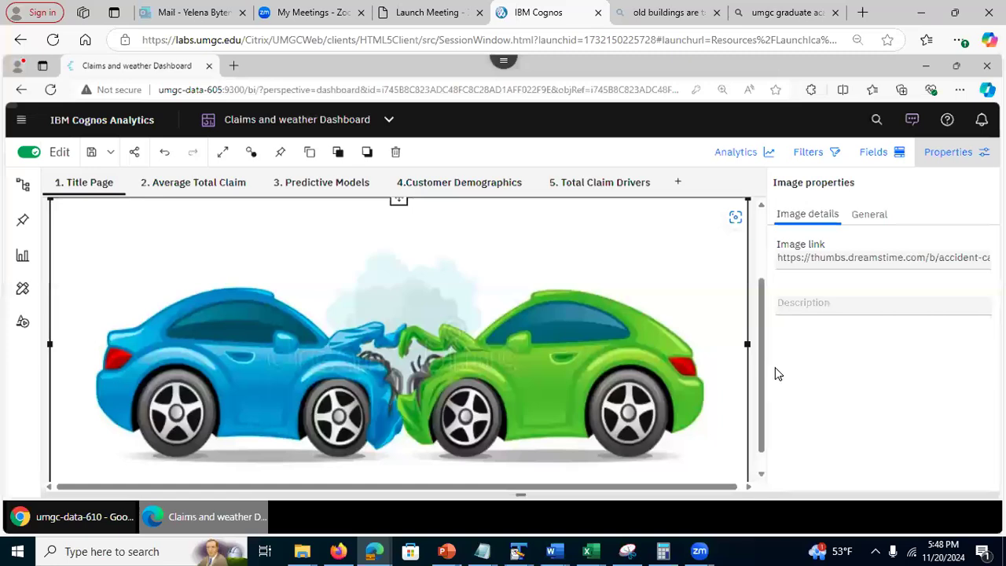
{"action": "scroll", "coordinate": [759, 331], "scroll_direction": "up", "scroll_amount": 3}
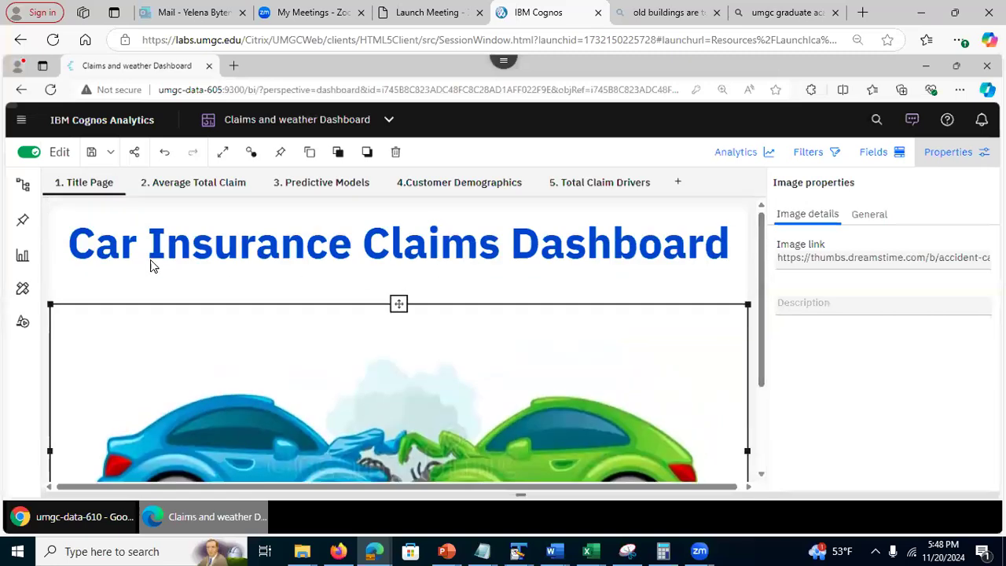
Step: Go to the Average Total Claim tab and maximize the Total Claim Amount for Location Code and Vehicle Class crosstab
{"action": "left_click", "coordinate": [202, 192]}
{"action": "left_click", "coordinate": [201, 192]}
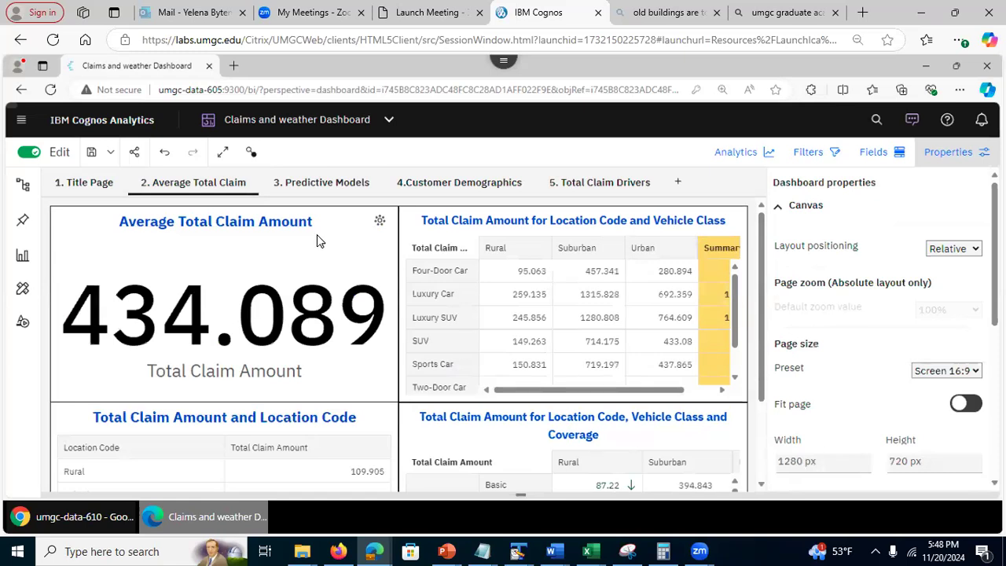
{"action": "left_click", "coordinate": [967, 155]}
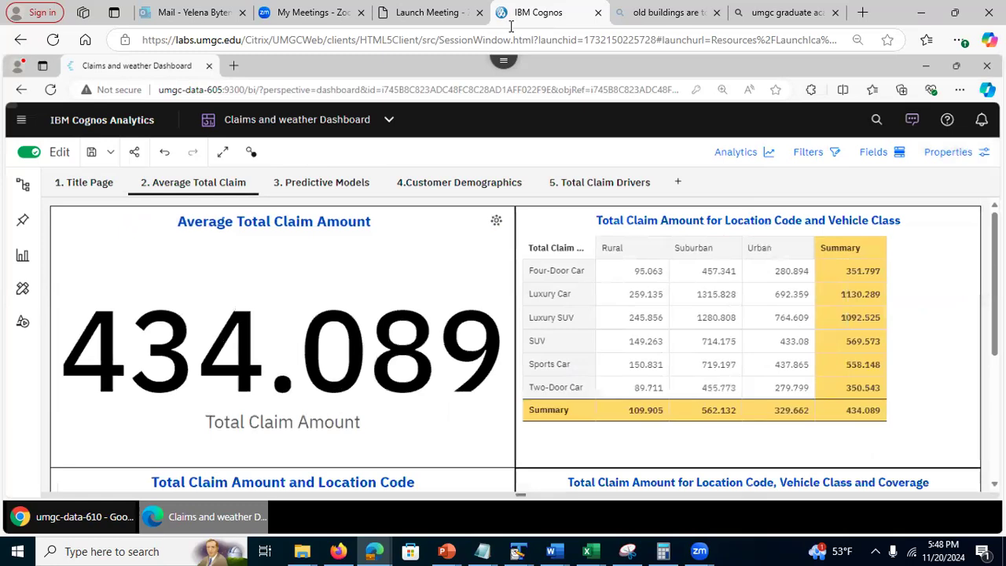
{"action": "left_click", "coordinate": [954, 234]}
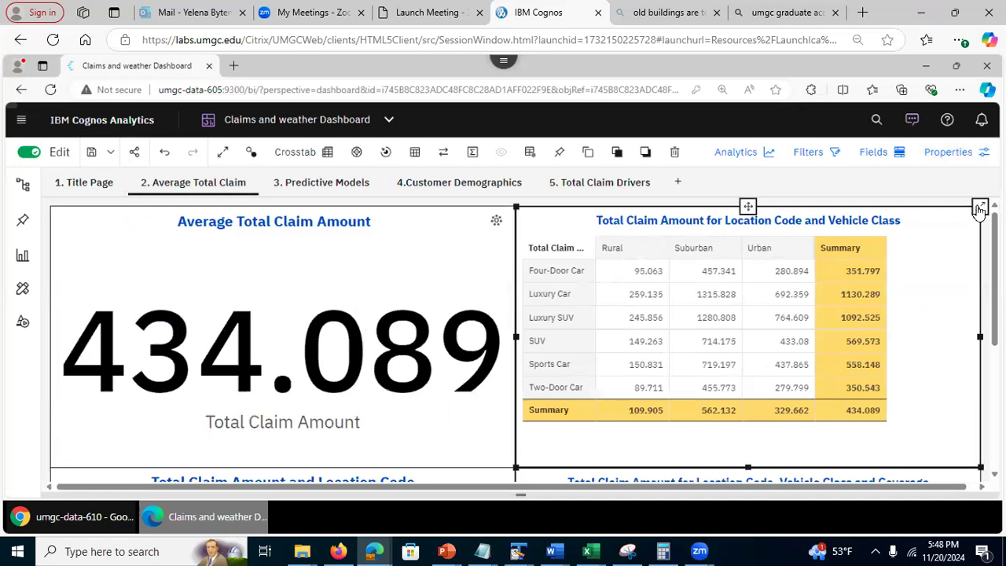
{"action": "left_click", "coordinate": [980, 209]}
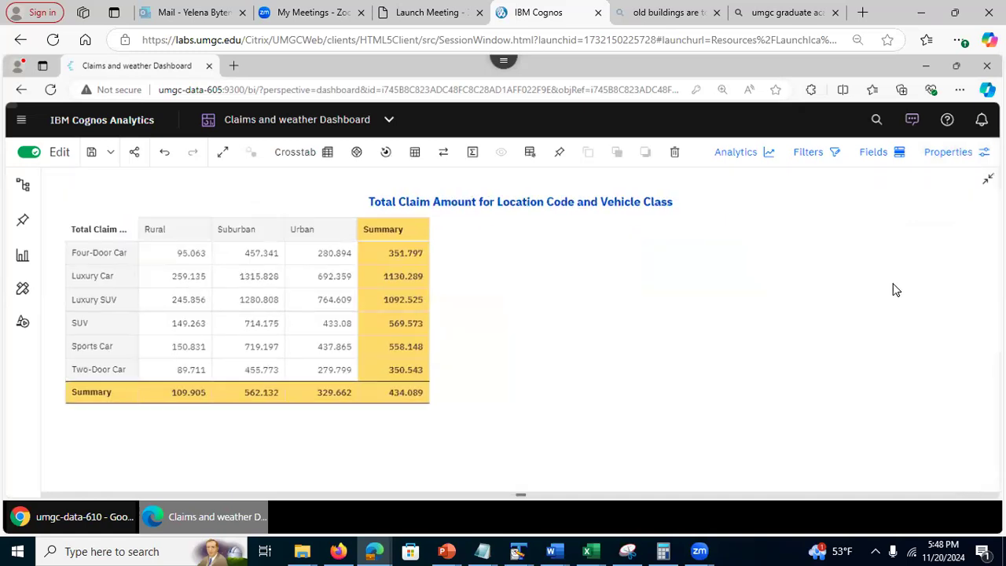
Step: Review the maximized crosstab's filters, fields and color and chart properties, and restore it to its normal size
{"action": "left_click", "coordinate": [813, 157]}
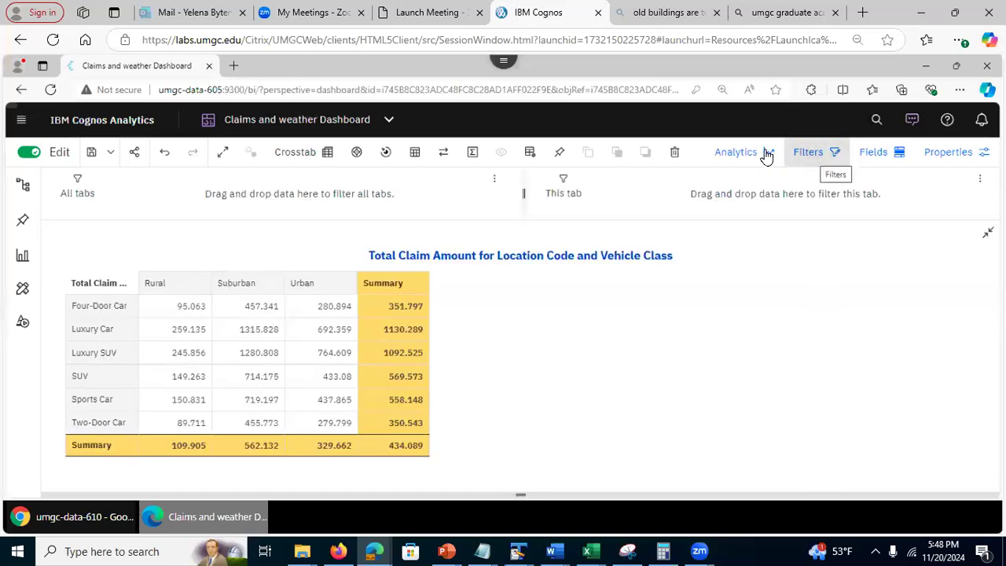
{"action": "left_click", "coordinate": [884, 156]}
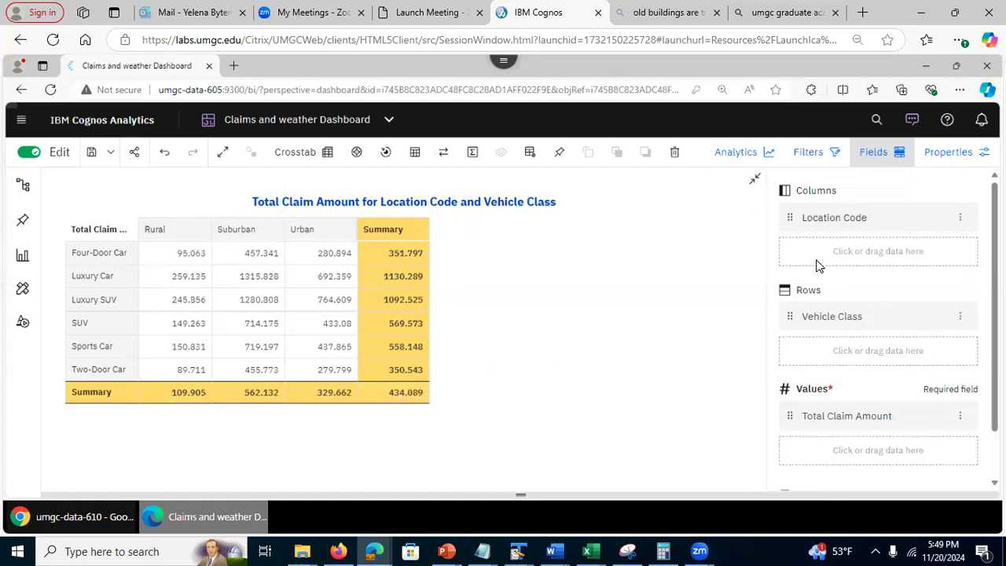
{"action": "left_click", "coordinate": [948, 152]}
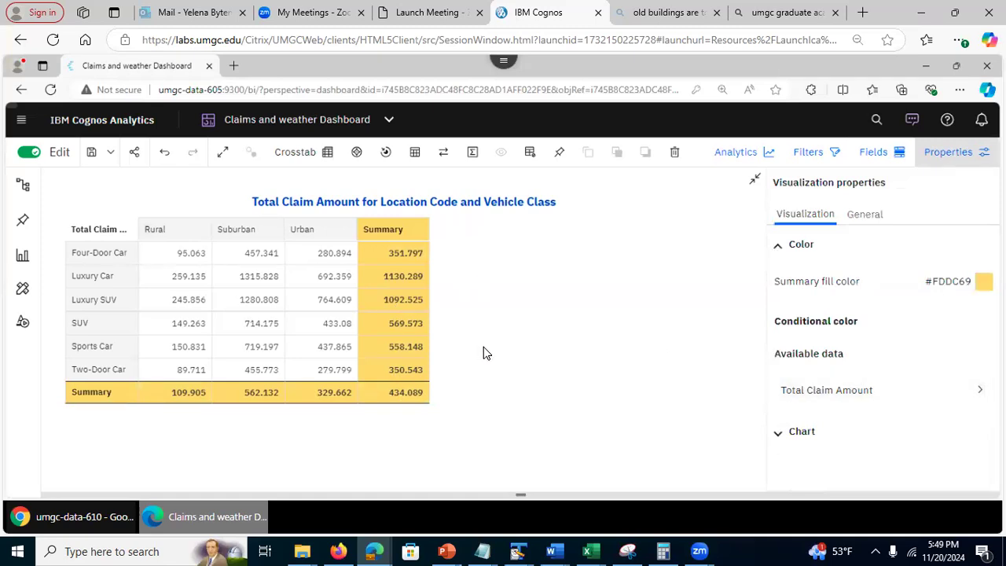
{"action": "left_click", "coordinate": [783, 437]}
{"action": "scroll", "coordinate": [880, 330], "scroll_direction": "down", "scroll_amount": 5}
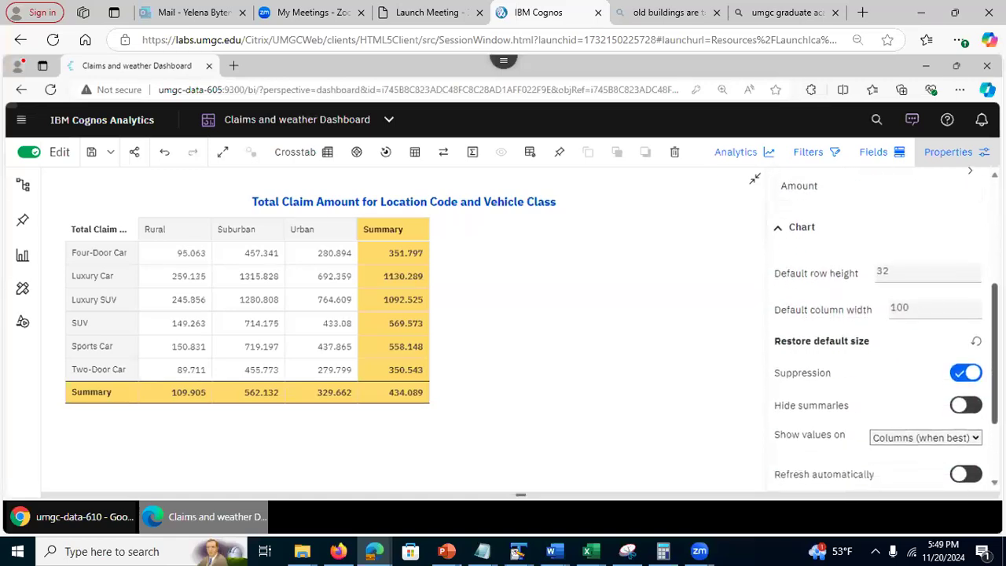
{"action": "scroll", "coordinate": [881, 330], "scroll_direction": "down", "scroll_amount": 1}
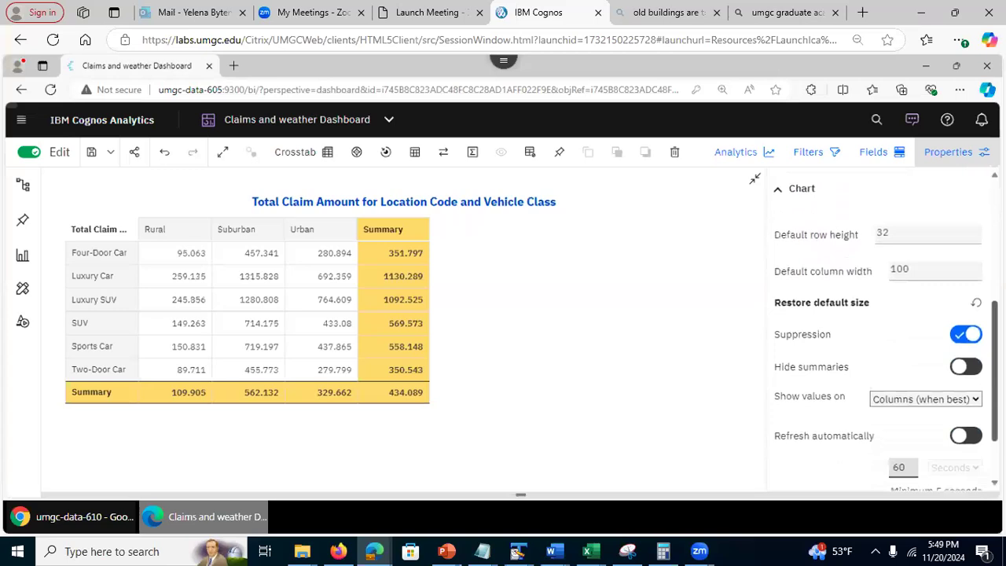
{"action": "scroll", "coordinate": [880, 330], "scroll_direction": "down", "scroll_amount": 2}
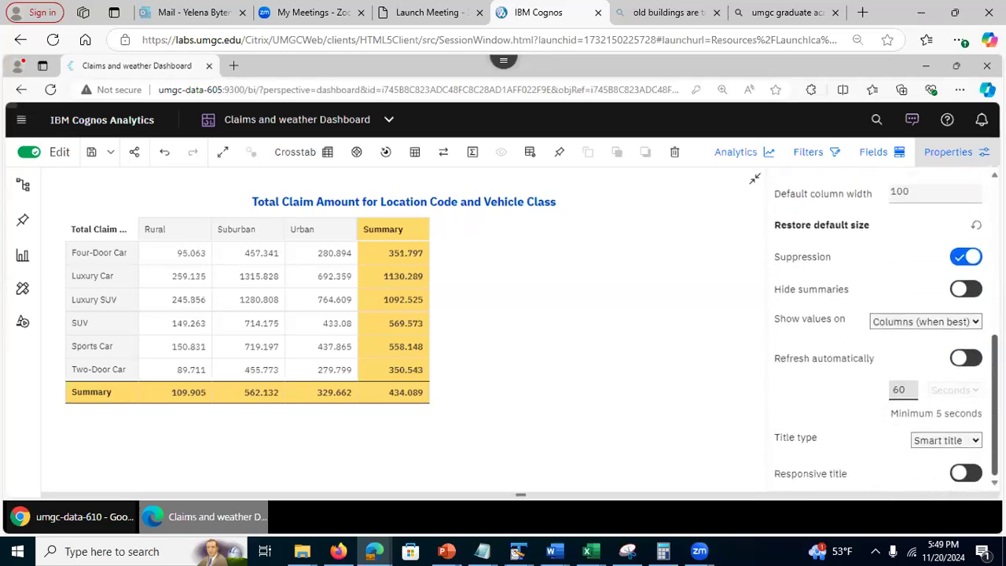
{"action": "scroll", "coordinate": [881, 330], "scroll_direction": "up", "scroll_amount": 8}
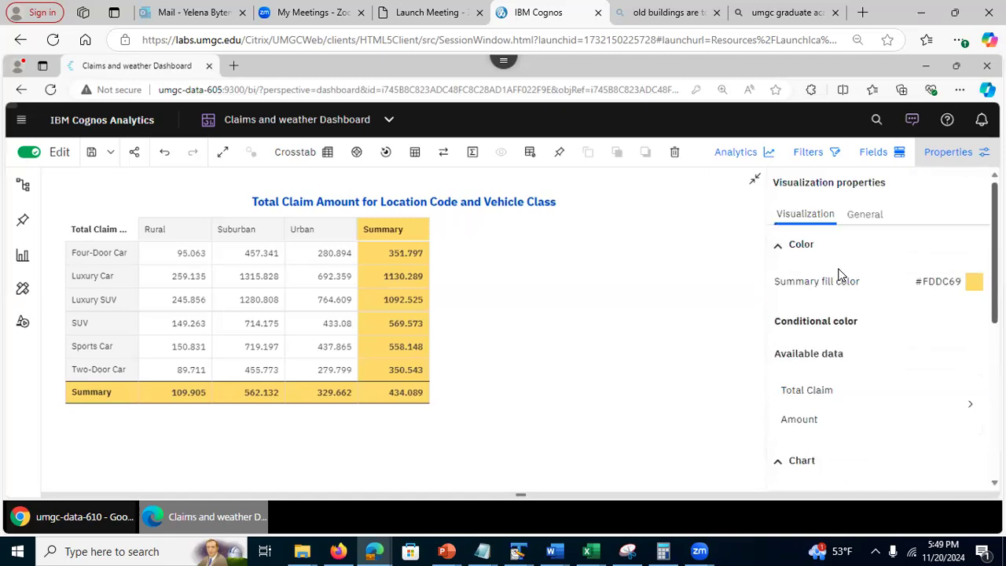
{"action": "left_click", "coordinate": [755, 181]}
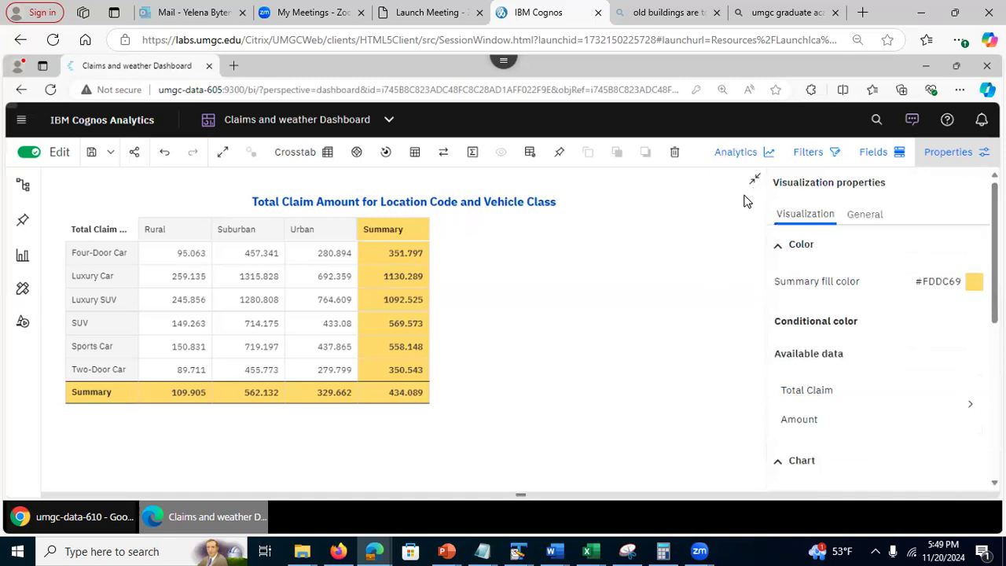
Step: Maximize the Total Claim Amount for Location Code, Vehicle Class and Coverage crosstab and examine its column, row and value fields
{"action": "left_click_drag", "start_coordinate": [762, 345], "coordinate": [770, 466]}
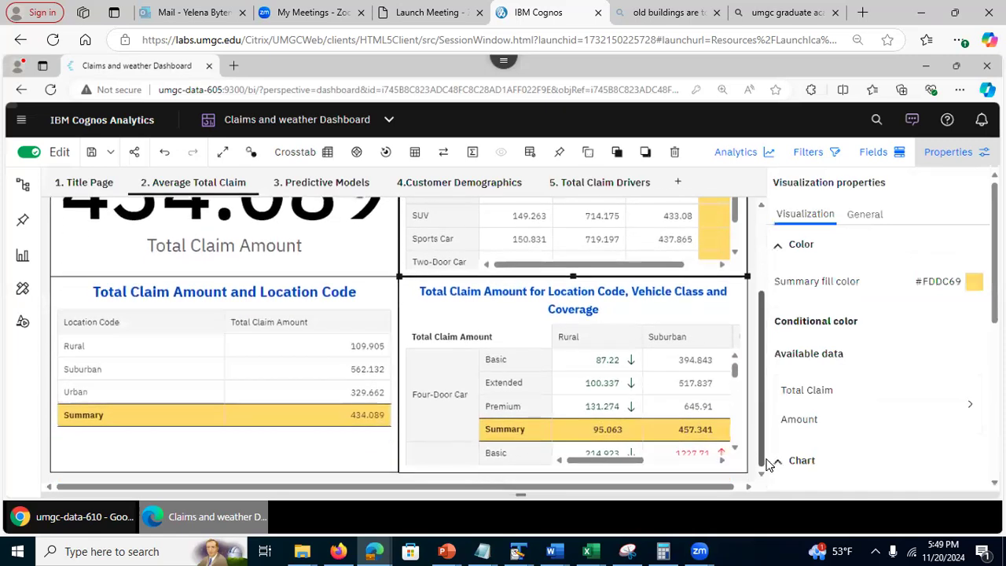
{"action": "left_click", "coordinate": [737, 294]}
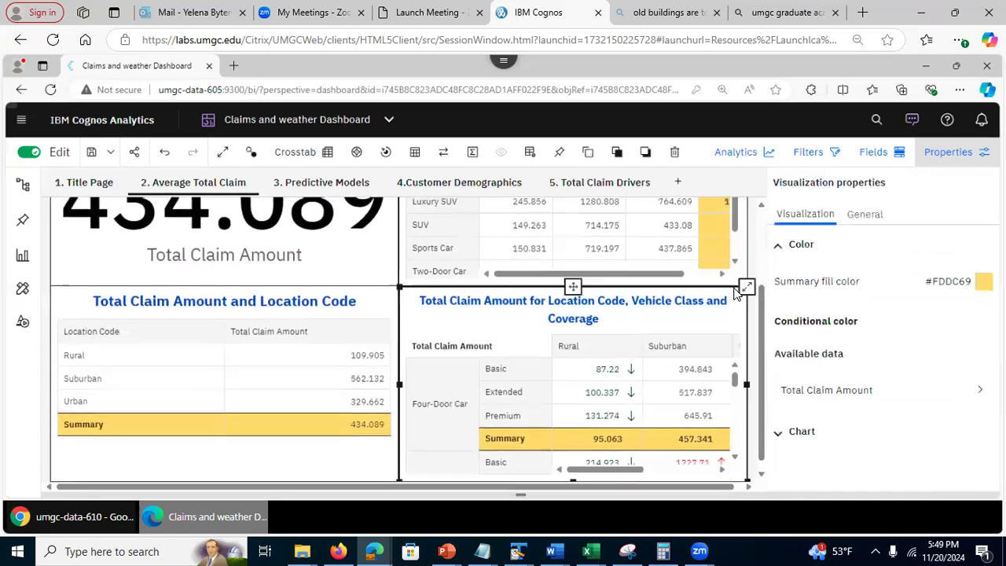
{"action": "left_click", "coordinate": [746, 291]}
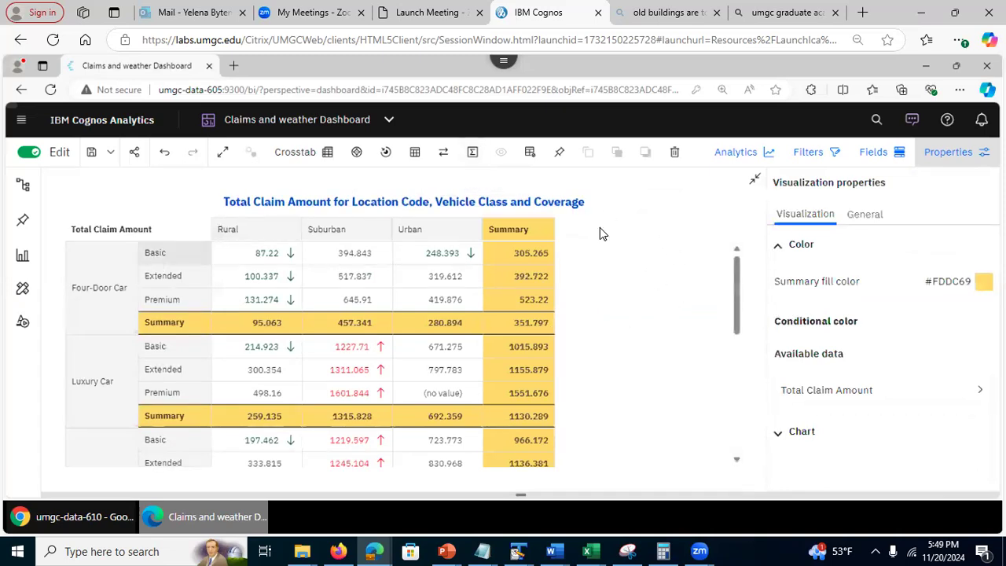
{"action": "left_click", "coordinate": [874, 151]}
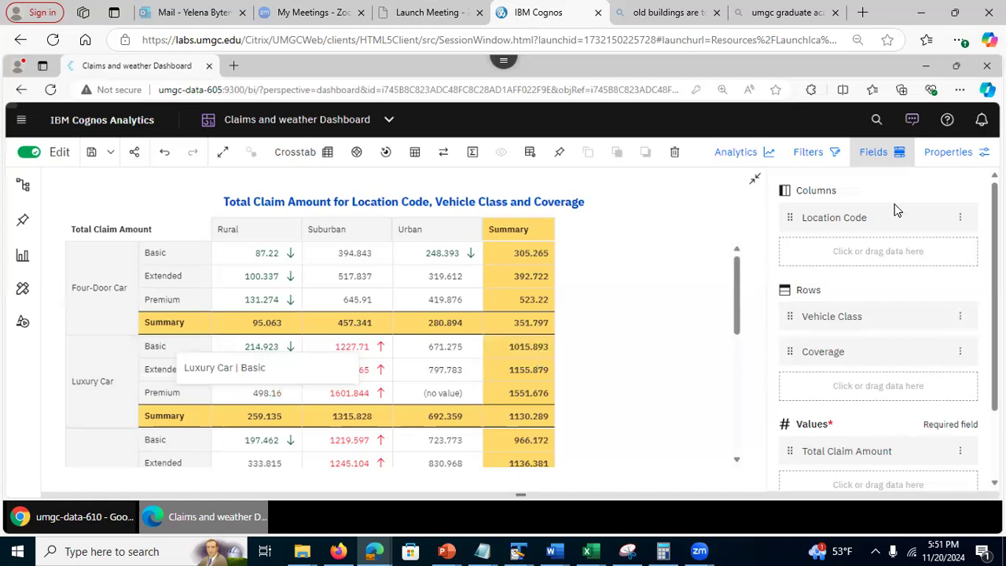
Step: Examine the maximized crosstab's visualization properties, including the chart settings for row height, column width, suppression, summaries, refresh and title type
{"action": "left_click", "coordinate": [948, 157]}
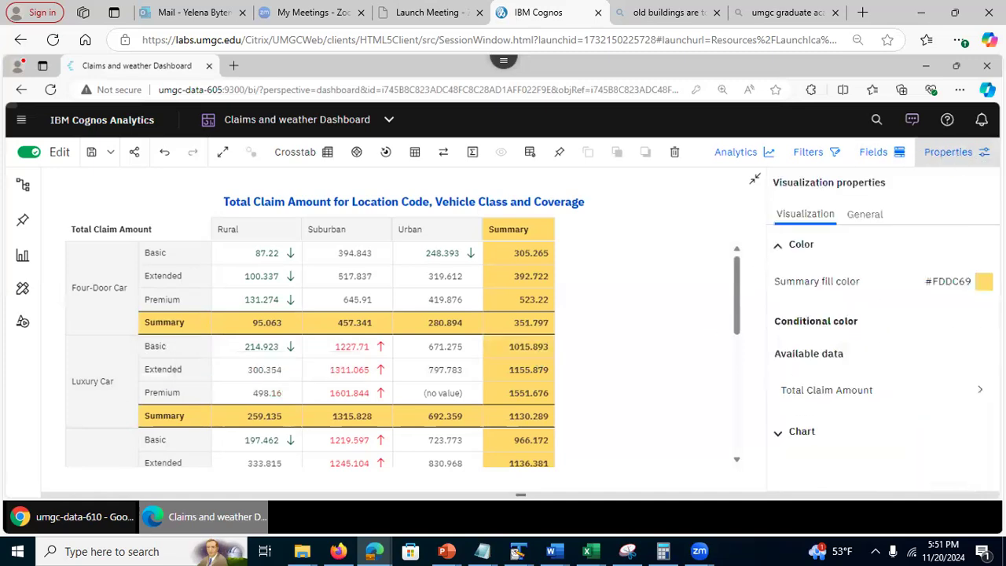
{"action": "left_click", "coordinate": [788, 441]}
{"action": "scroll", "coordinate": [886, 331], "scroll_direction": "down", "scroll_amount": 5}
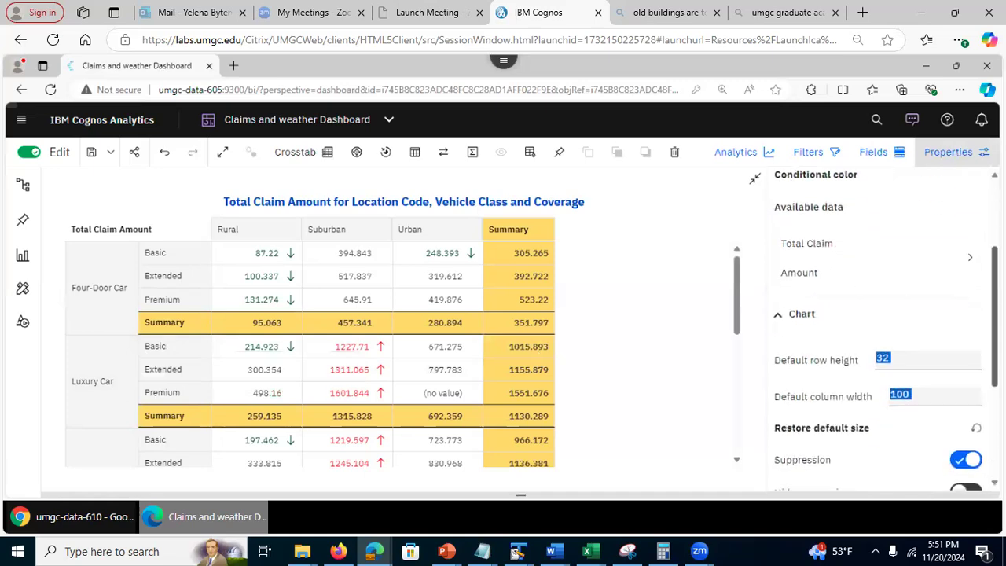
{"action": "scroll", "coordinate": [887, 331], "scroll_direction": "down", "scroll_amount": 2}
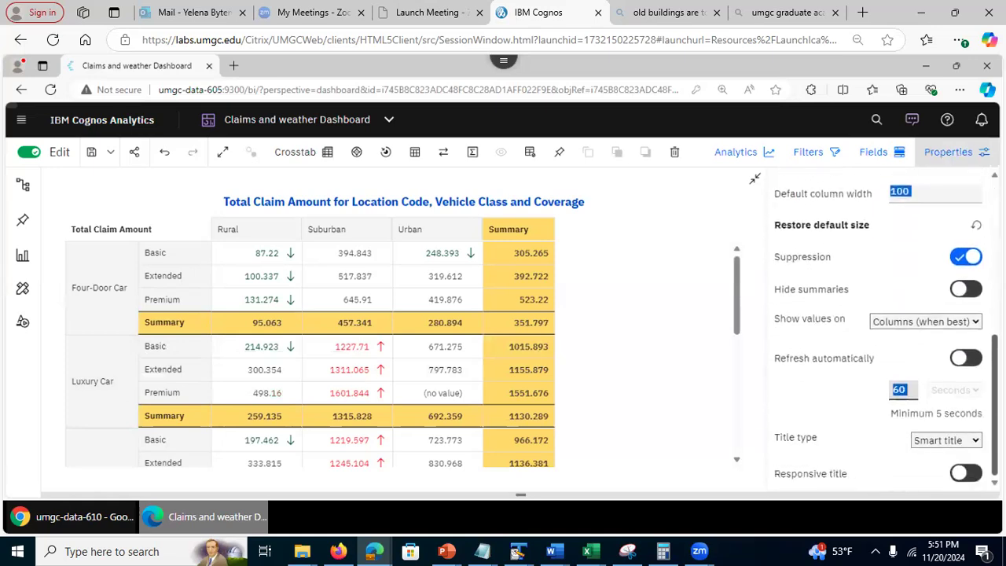
{"action": "scroll", "coordinate": [886, 331], "scroll_direction": "up", "scroll_amount": 5}
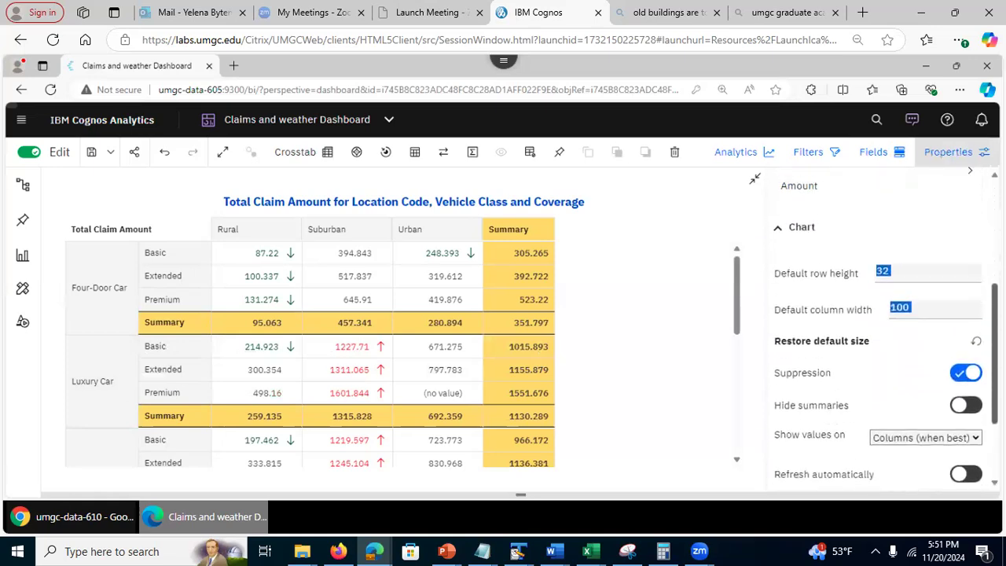
{"action": "scroll", "coordinate": [886, 331], "scroll_direction": "down", "scroll_amount": 5}
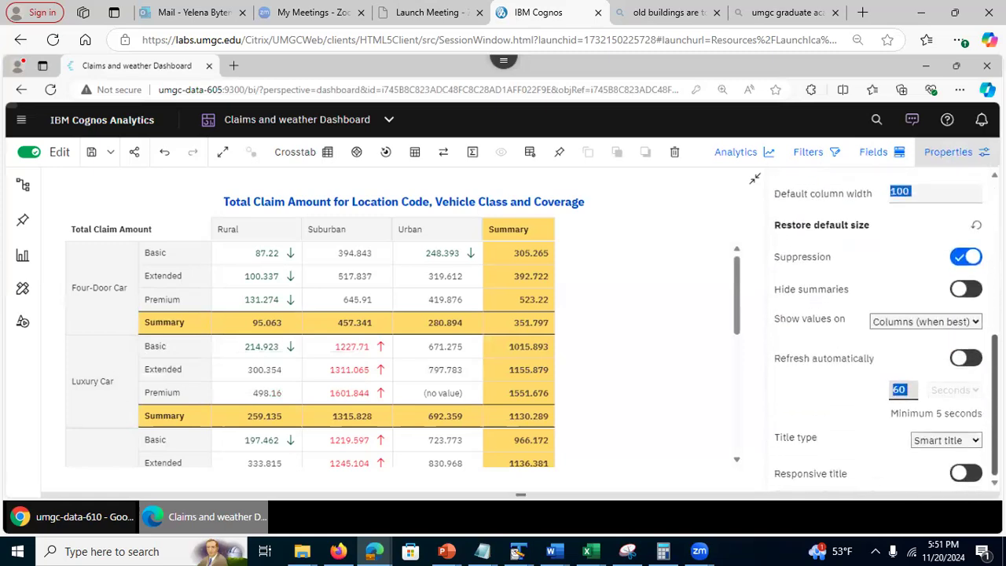
Step: Filter by the crosstab's Urban, Four-Door Car, Basic cell and clear that selection
{"action": "left_click", "coordinate": [432, 261]}
{"action": "mouse_move", "coordinate": [435, 264]}
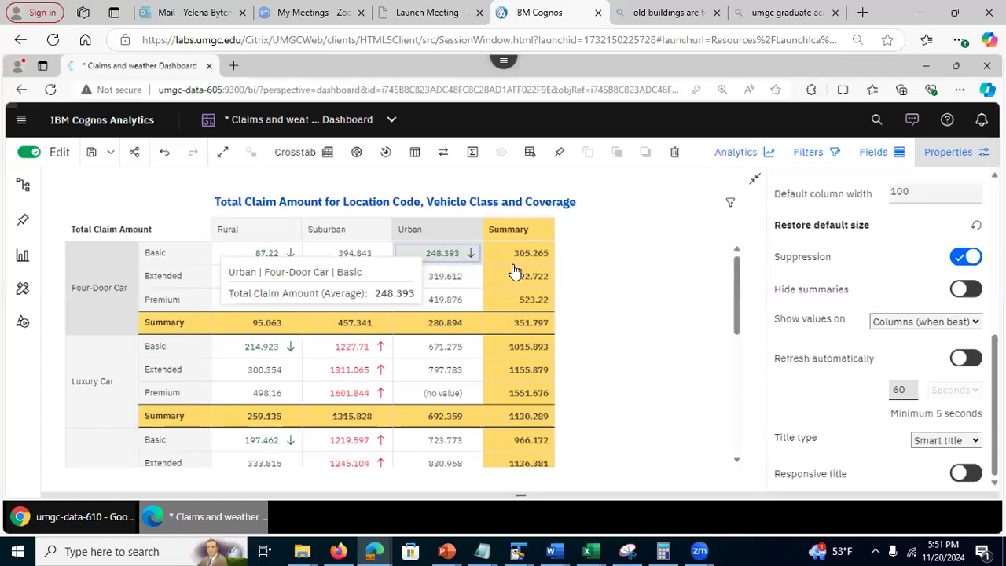
{"action": "left_click", "coordinate": [694, 335]}
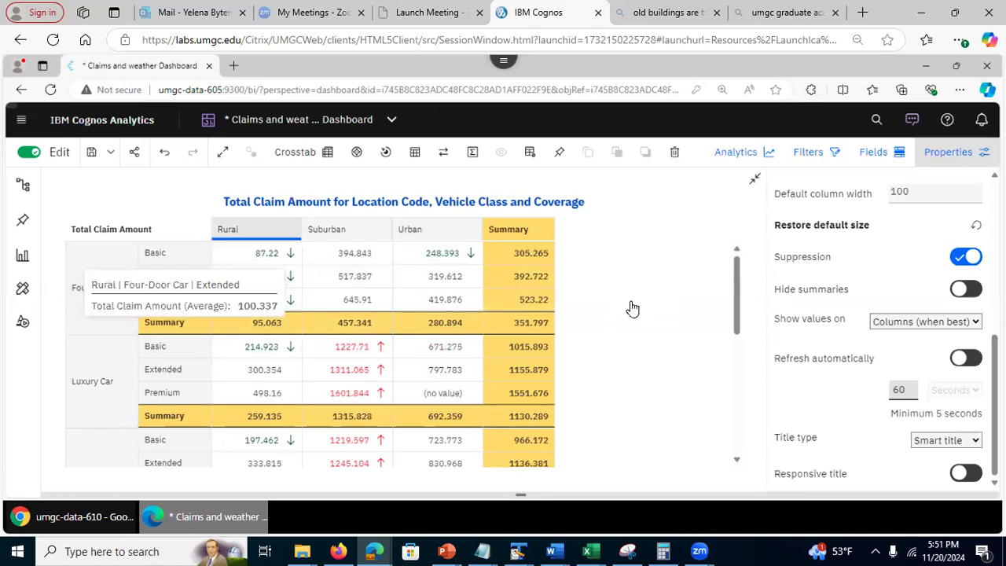
Step: Open the conditional color settings for Total Claim Amount and examine the Less than 300 rule's condition and style
{"action": "left_click_drag", "start_coordinate": [994, 370], "coordinate": [995, 218]}
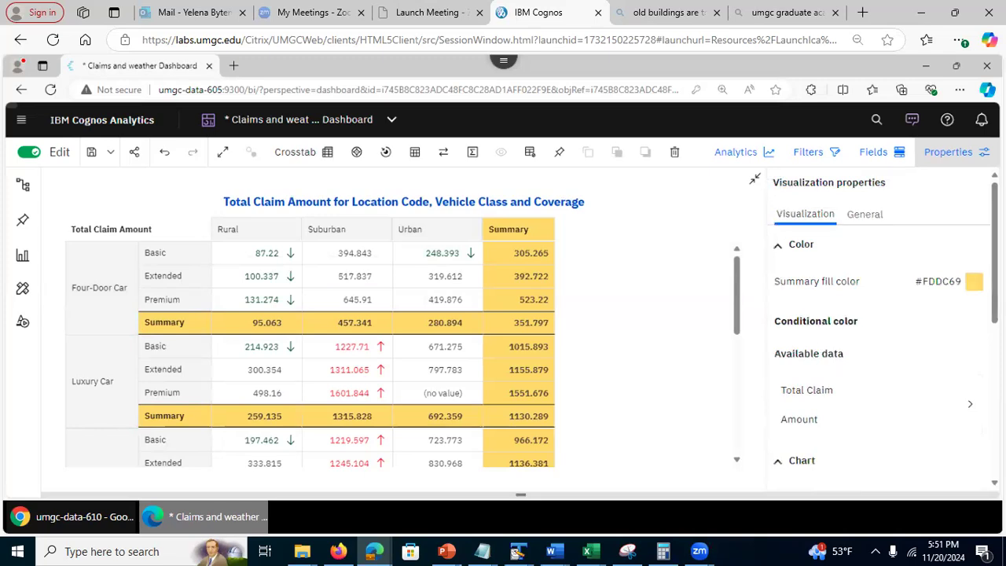
{"action": "scroll", "coordinate": [842, 334], "scroll_direction": "down", "scroll_amount": 2}
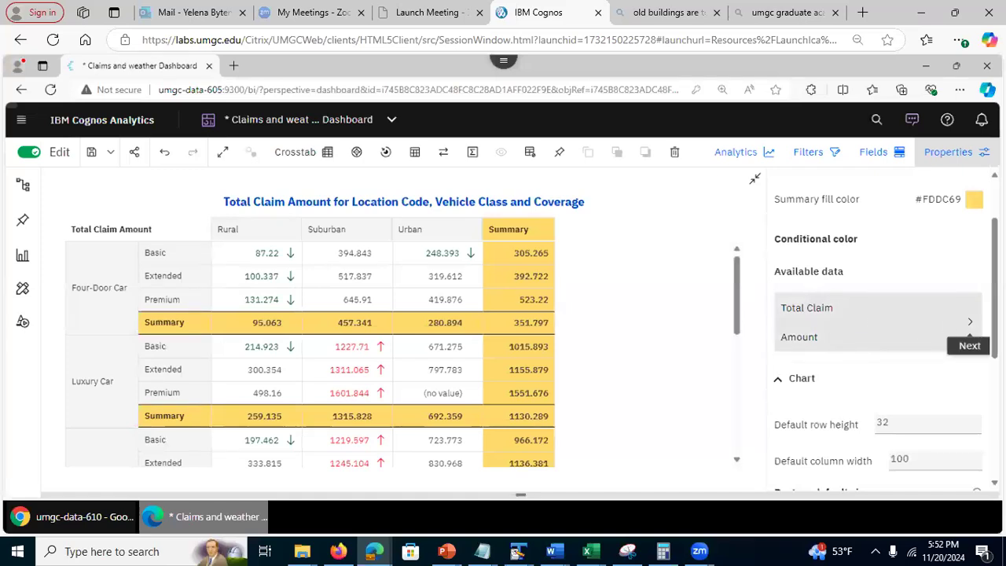
{"action": "left_click", "coordinate": [971, 321]}
{"action": "left_click_drag", "start_coordinate": [986, 340], "coordinate": [827, 344]}
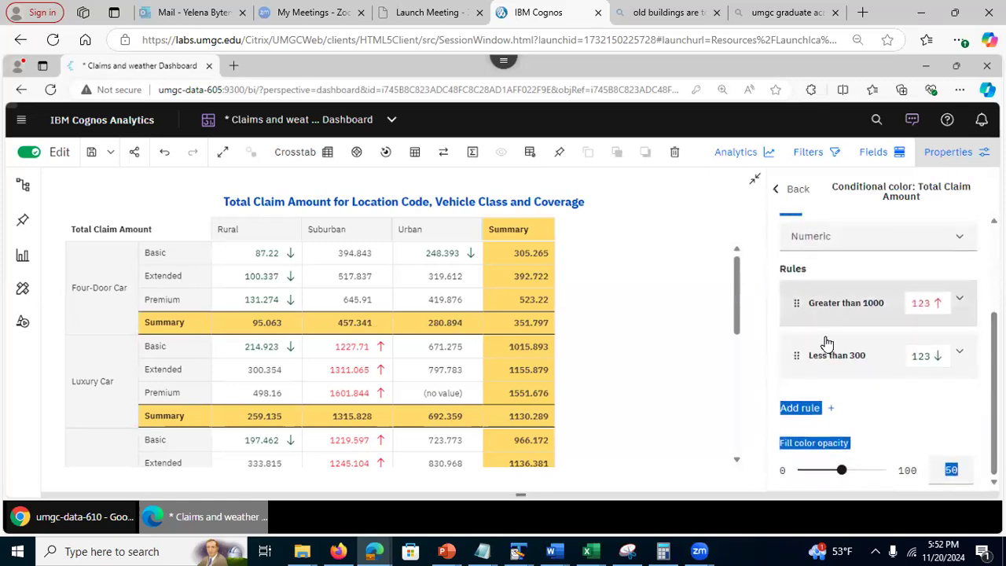
{"action": "left_click", "coordinate": [824, 360]}
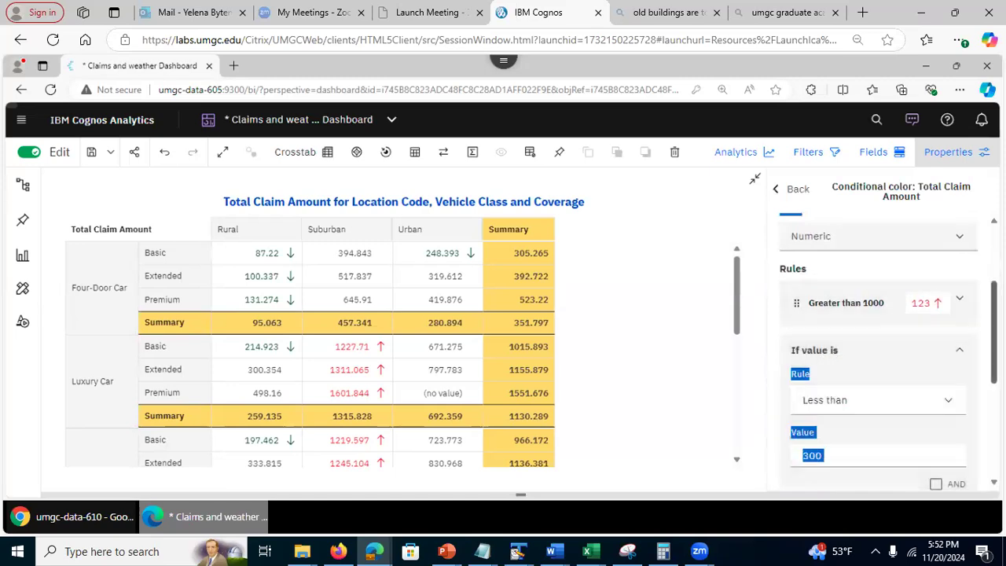
{"action": "scroll", "coordinate": [877, 393], "scroll_direction": "down", "scroll_amount": 2}
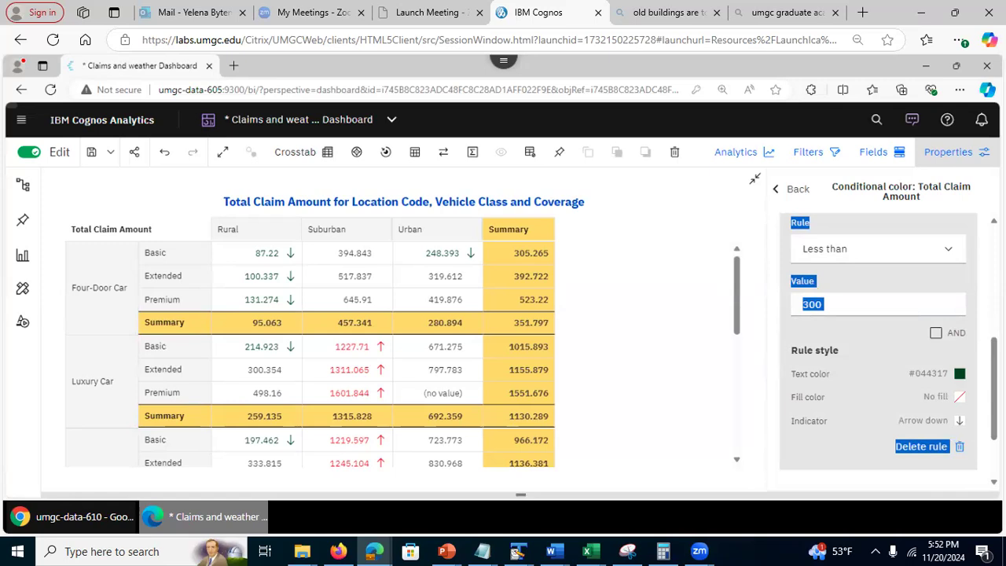
{"action": "scroll", "coordinate": [877, 346], "scroll_direction": "up", "scroll_amount": 2}
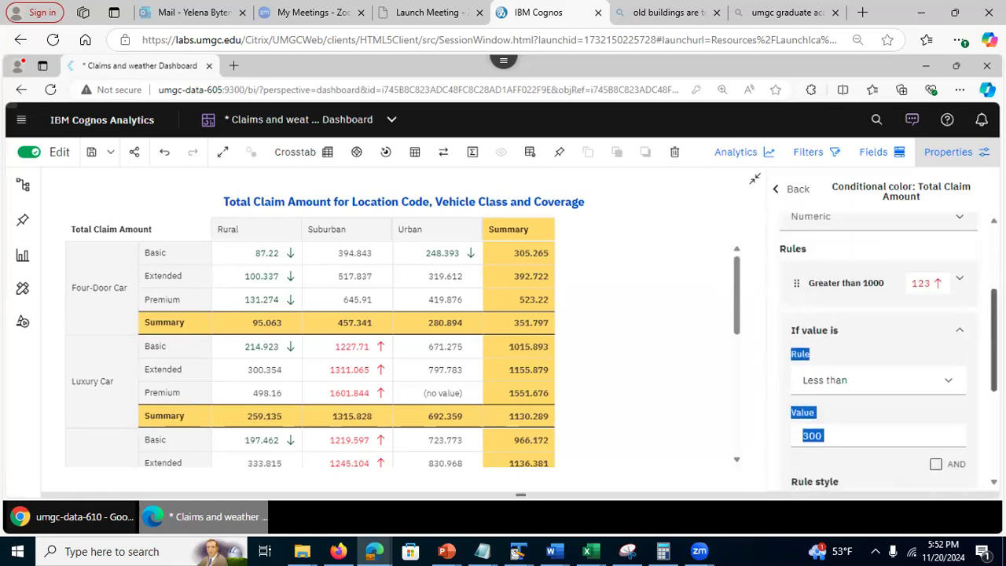
Step: Examine the Greater than 1000 rule's condition and style, and restore the crosstab to its normal size
{"action": "left_click", "coordinate": [822, 286]}
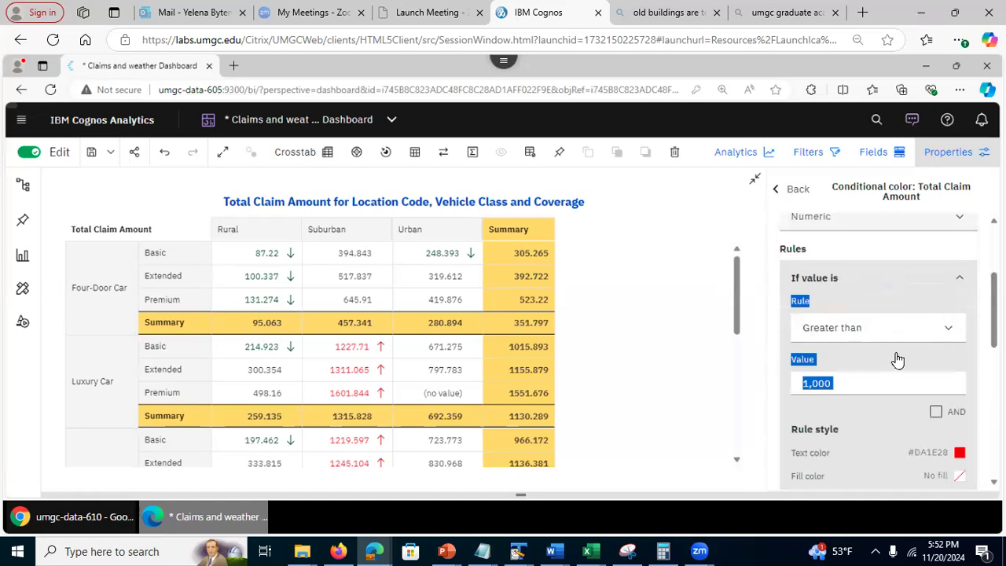
{"action": "scroll", "coordinate": [907, 325], "scroll_direction": "down", "scroll_amount": 2}
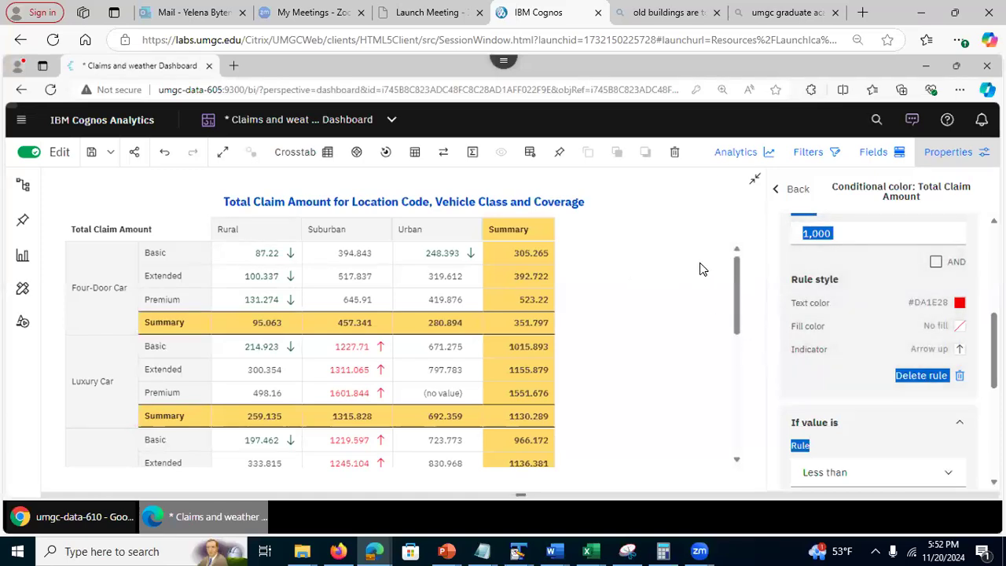
{"action": "left_click", "coordinate": [756, 183]}
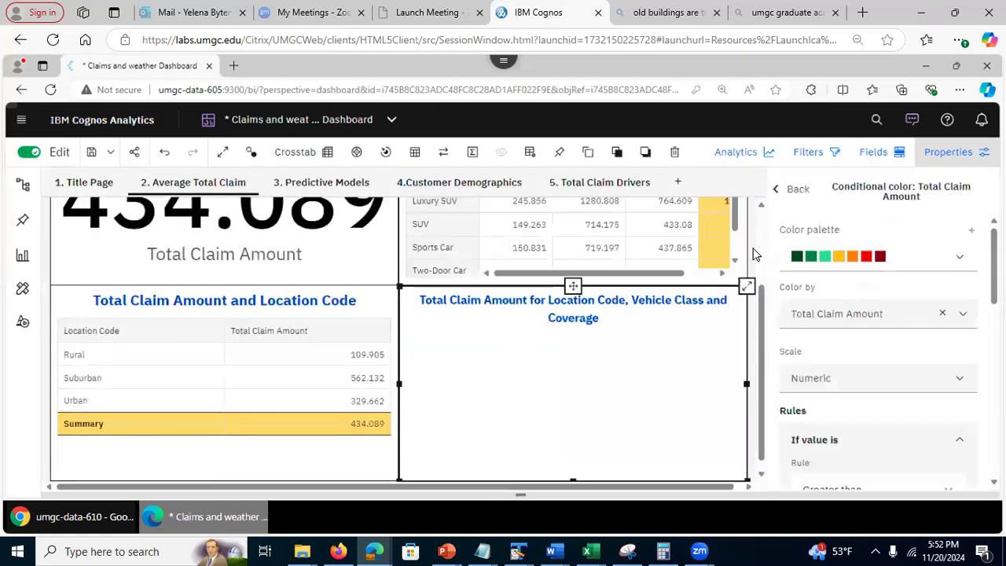
Step: Filter the tab's widgets by Suburban in the Total Claim Amount and Location Code table, and clear the filter
{"action": "mouse_move", "coordinate": [762, 318]}
{"action": "left_mouse_down"}
{"action": "mouse_move", "coordinate": [759, 291]}
{"action": "mouse_move", "coordinate": [768, 331]}
{"action": "left_mouse_up"}
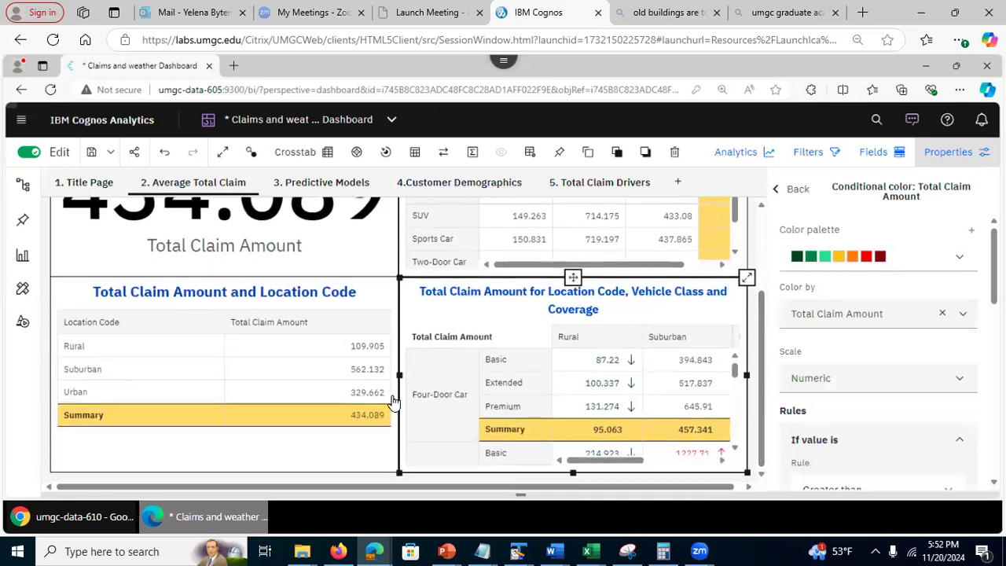
{"action": "left_click", "coordinate": [91, 369]}
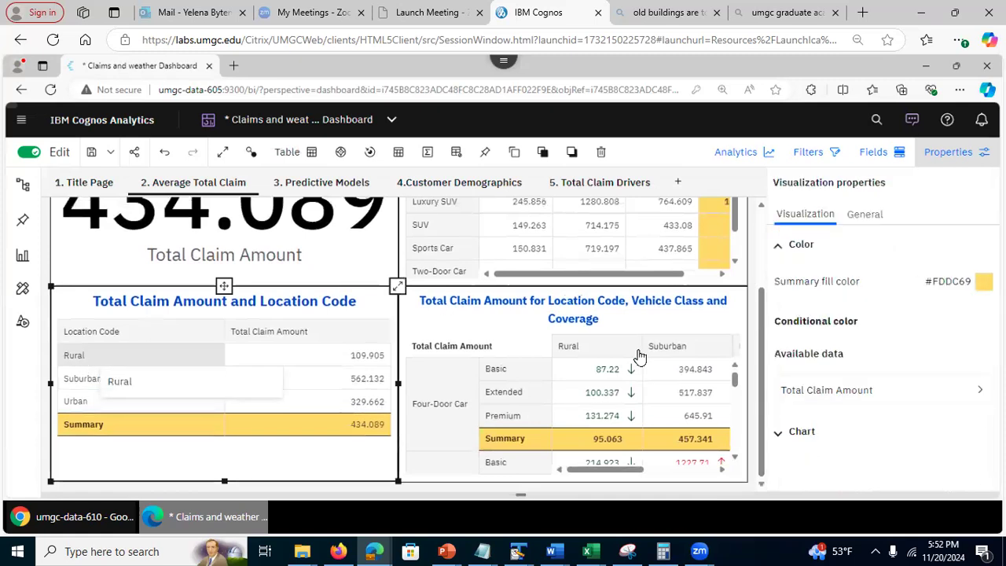
{"action": "left_click", "coordinate": [742, 379]}
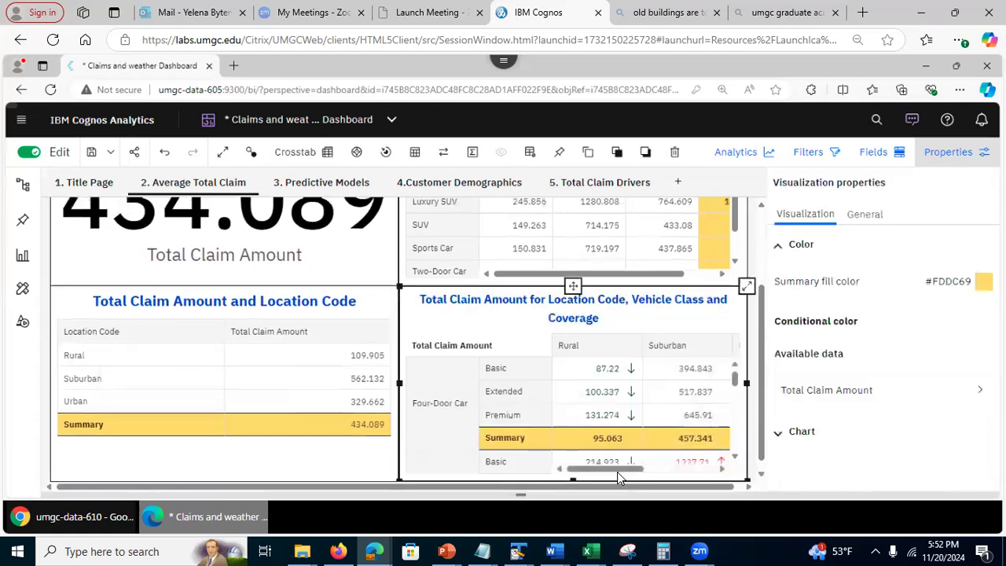
{"action": "mouse_move", "coordinate": [618, 471]}
{"action": "left_mouse_down"}
{"action": "mouse_move", "coordinate": [700, 476]}
{"action": "mouse_move", "coordinate": [606, 485]}
{"action": "left_mouse_up"}
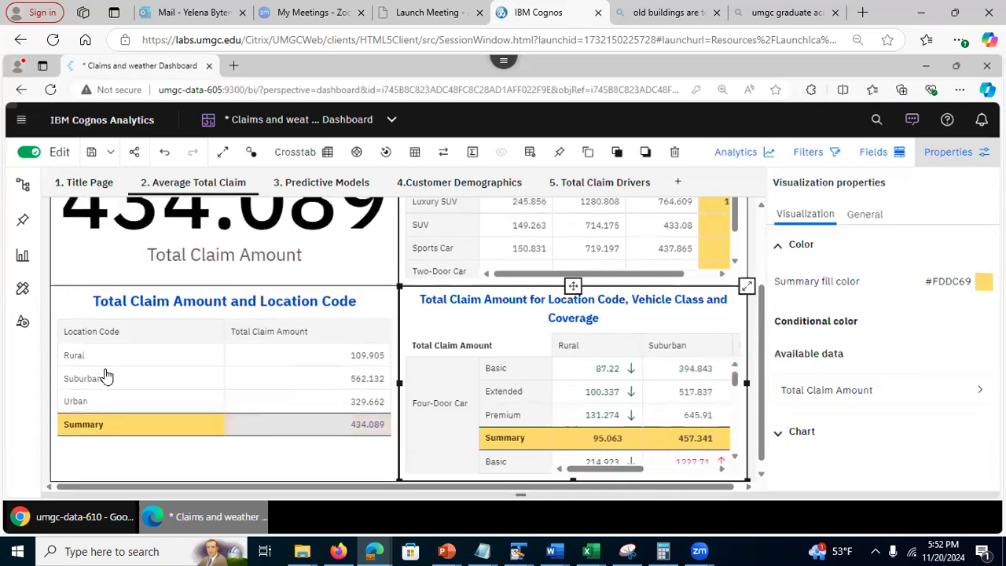
{"action": "left_click", "coordinate": [71, 382]}
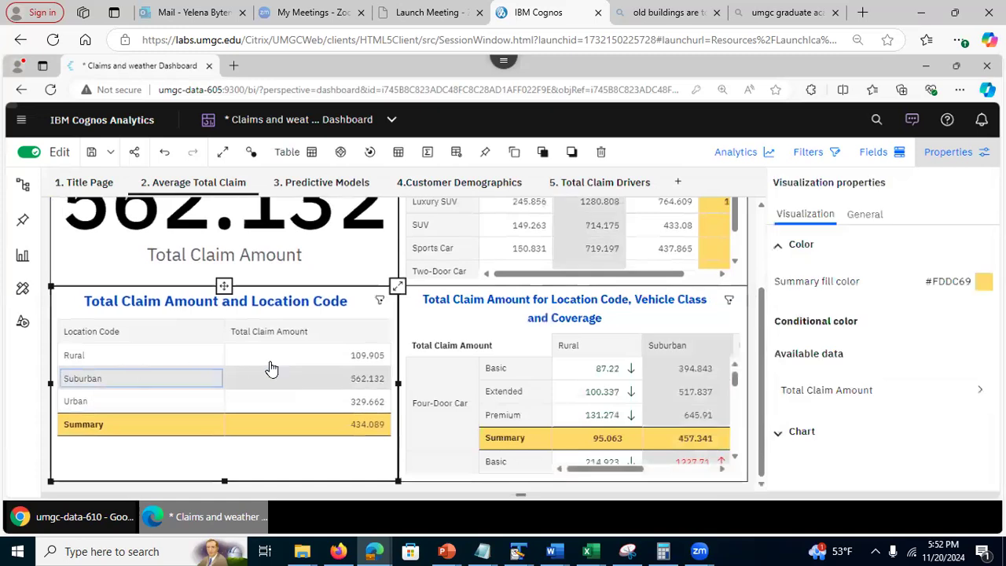
{"action": "left_click", "coordinate": [295, 380]}
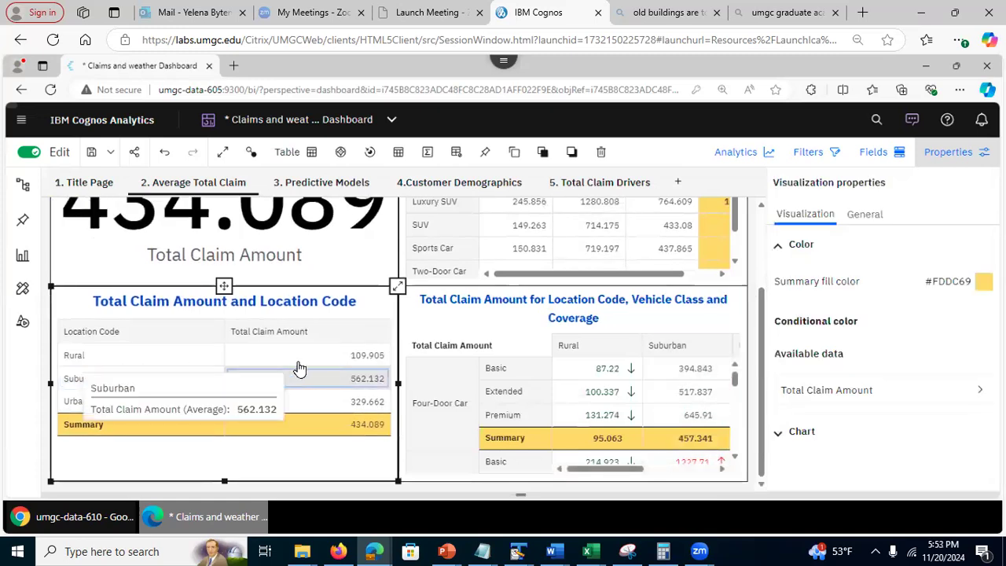
Step: Hide the visualization properties and go to the Customer Demographics tab
{"action": "left_click_drag", "start_coordinate": [763, 334], "coordinate": [751, 405]}
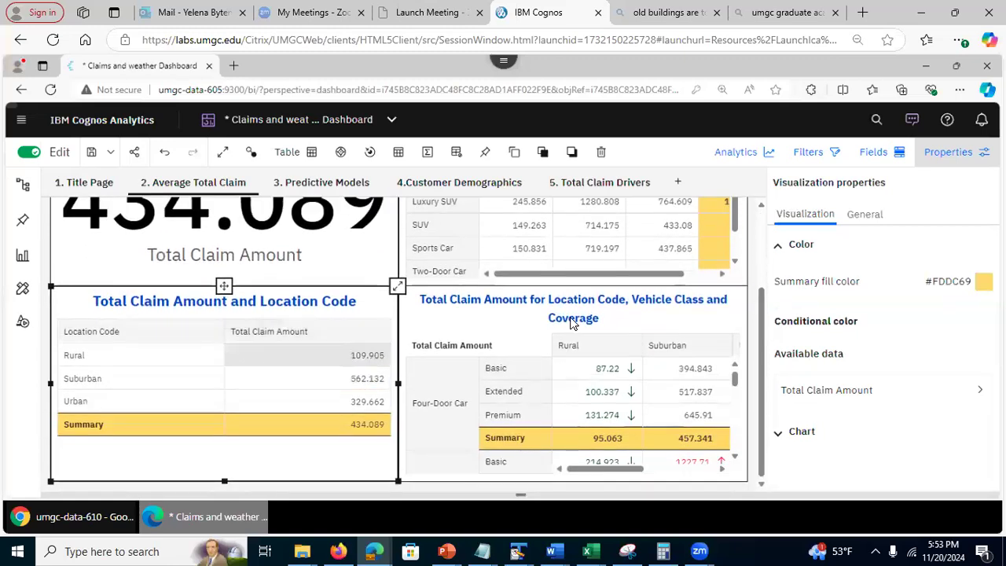
{"action": "left_click_drag", "start_coordinate": [762, 322], "coordinate": [858, 175]}
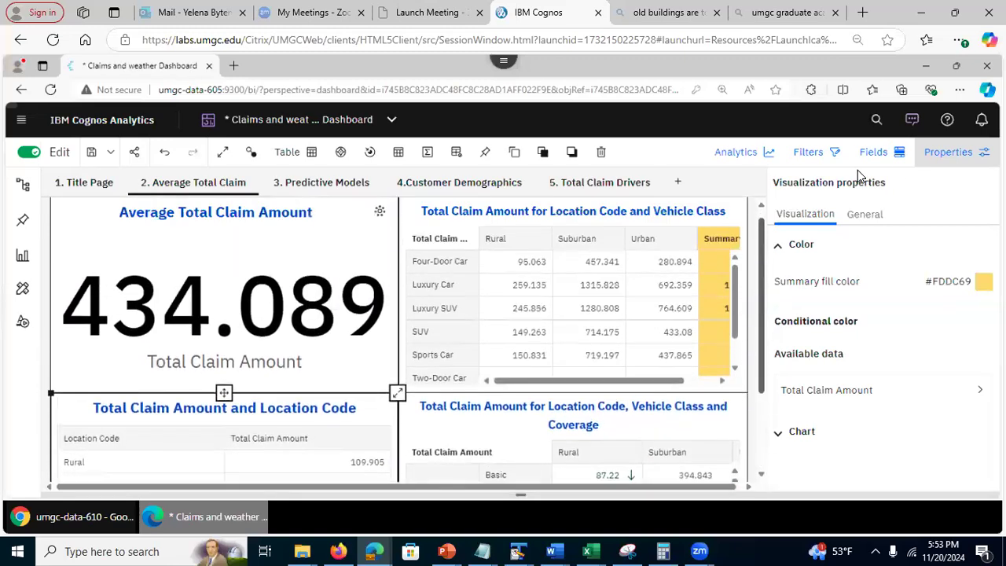
{"action": "left_click", "coordinate": [948, 153]}
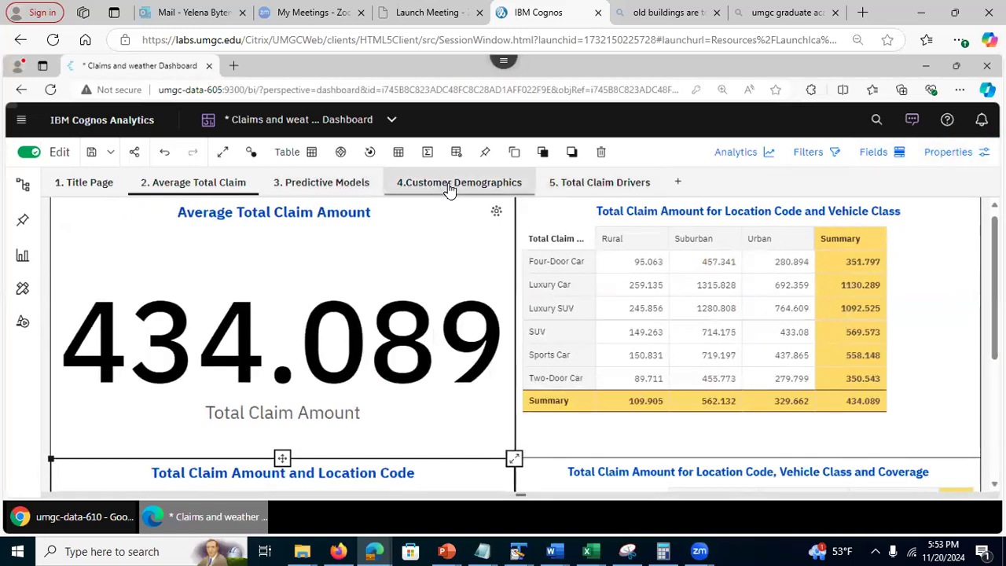
{"action": "left_click", "coordinate": [449, 189]}
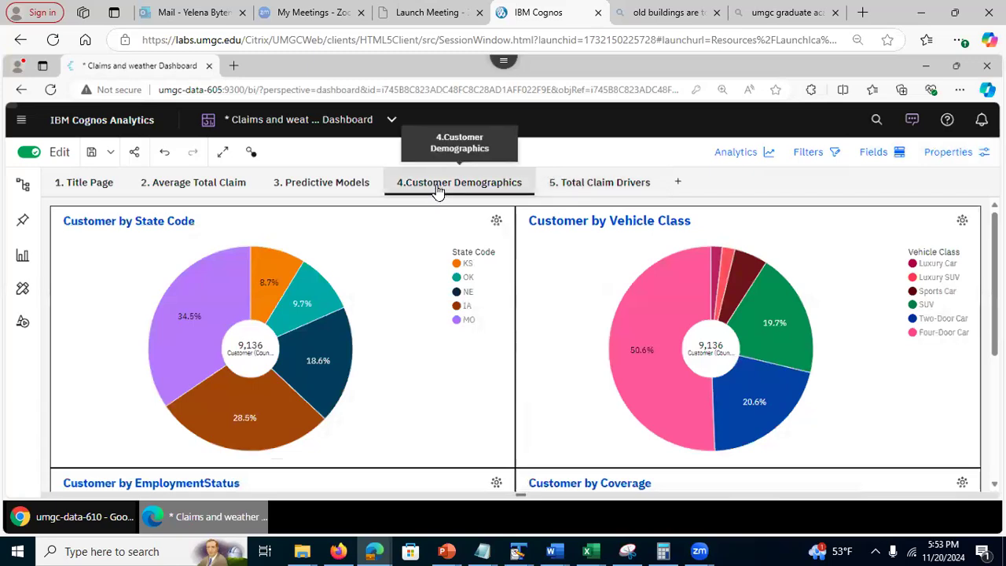
Step: Filter the demographics charts by the MO slice of Customer by State Code, and remove the State Code filter
{"action": "left_click", "coordinate": [191, 303]}
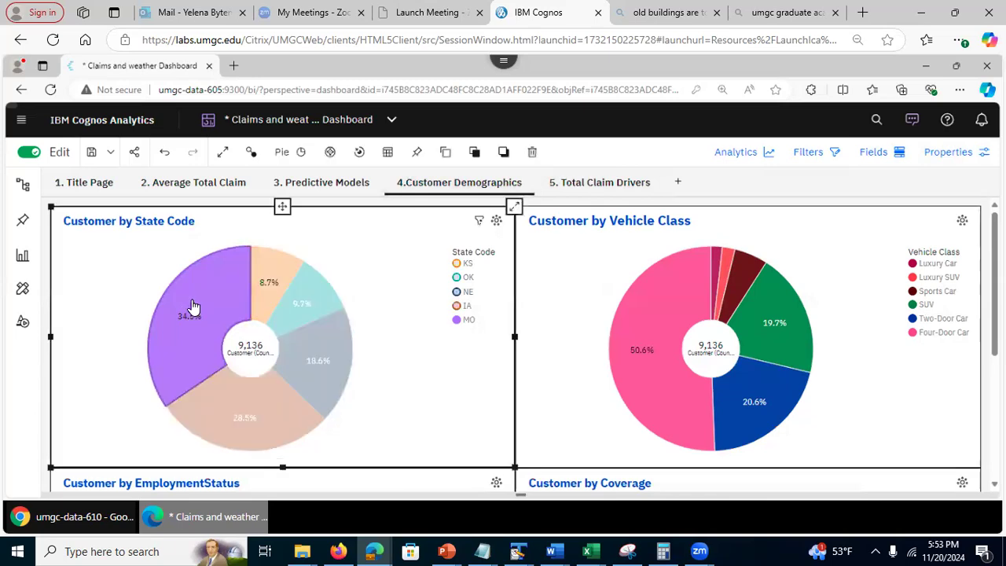
{"action": "left_click", "coordinate": [195, 306]}
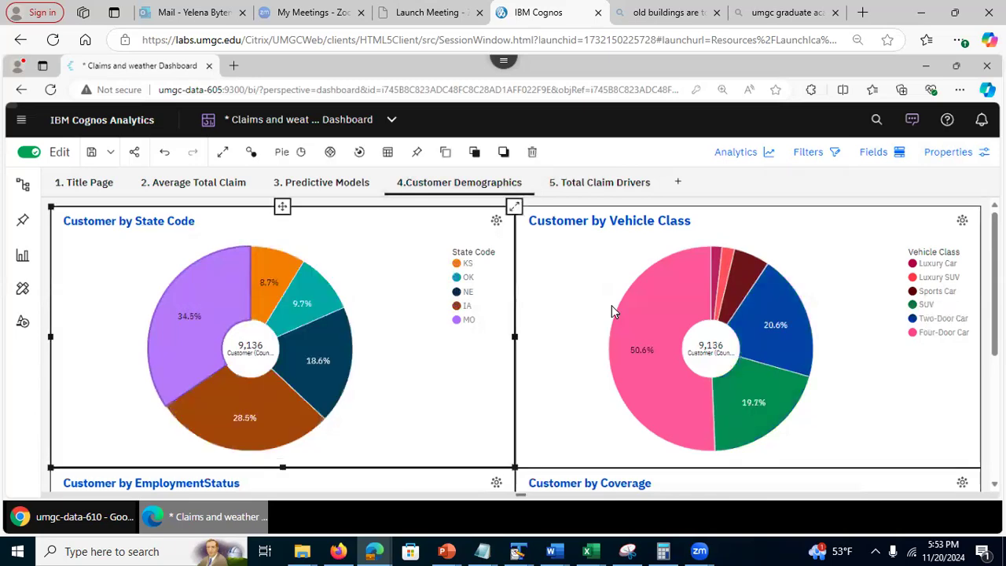
{"action": "left_click", "coordinate": [232, 336]}
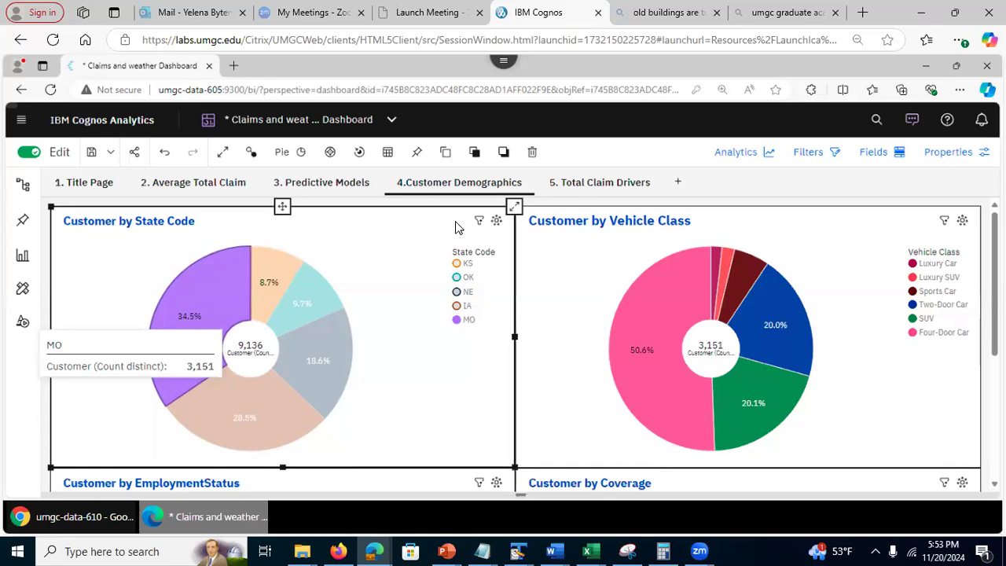
{"action": "left_click", "coordinate": [483, 227]}
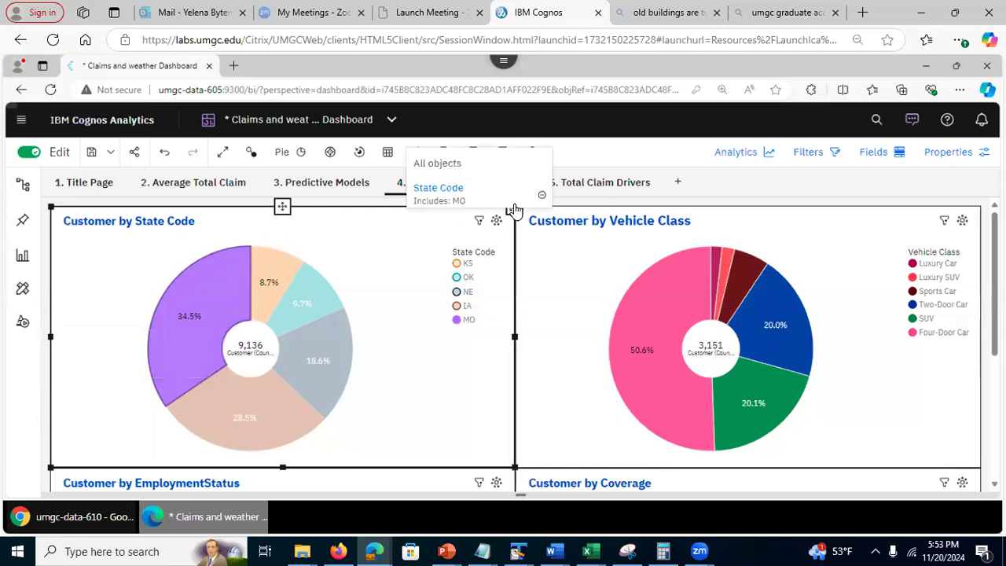
{"action": "left_click", "coordinate": [542, 198]}
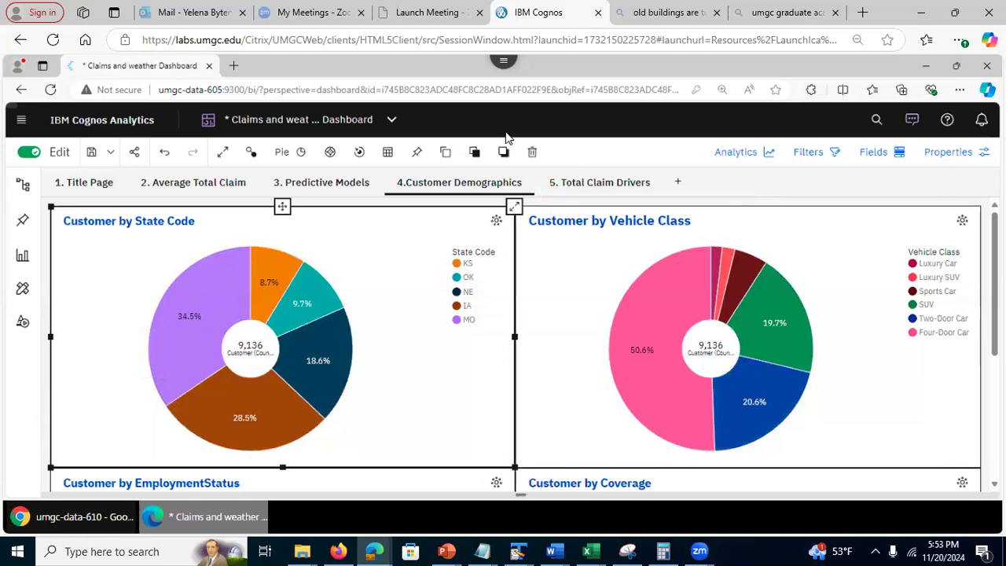
Step: Save the dashboard and review the widgets on the Average Total Claim and Predictive Models tabs
{"action": "left_click", "coordinate": [91, 151]}
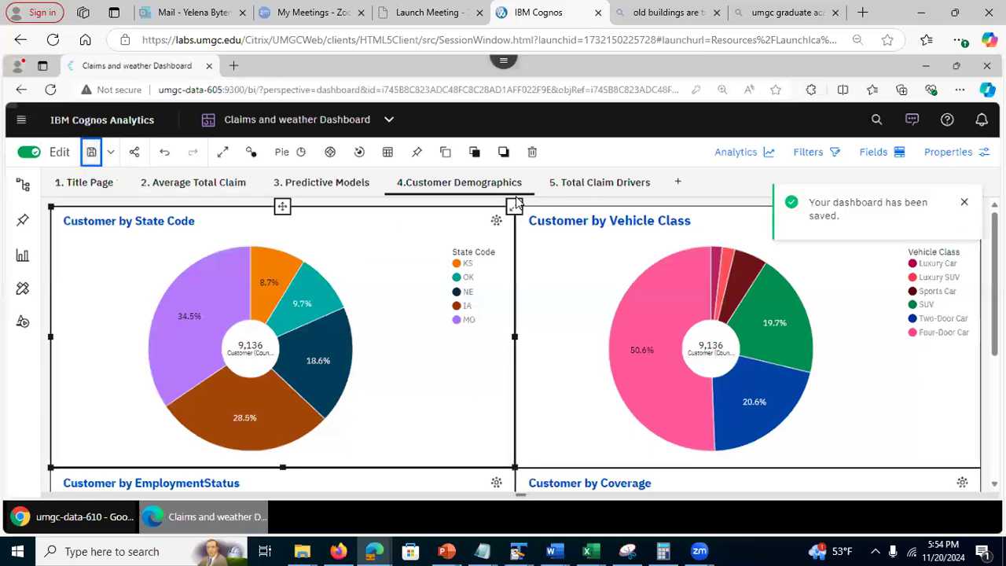
{"action": "left_click", "coordinate": [220, 186]}
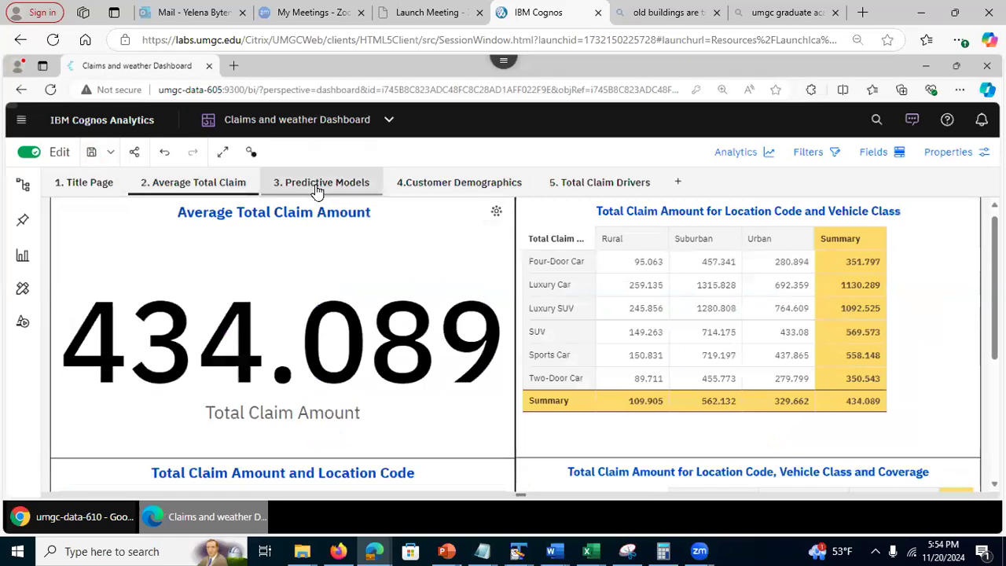
{"action": "left_click", "coordinate": [318, 186]}
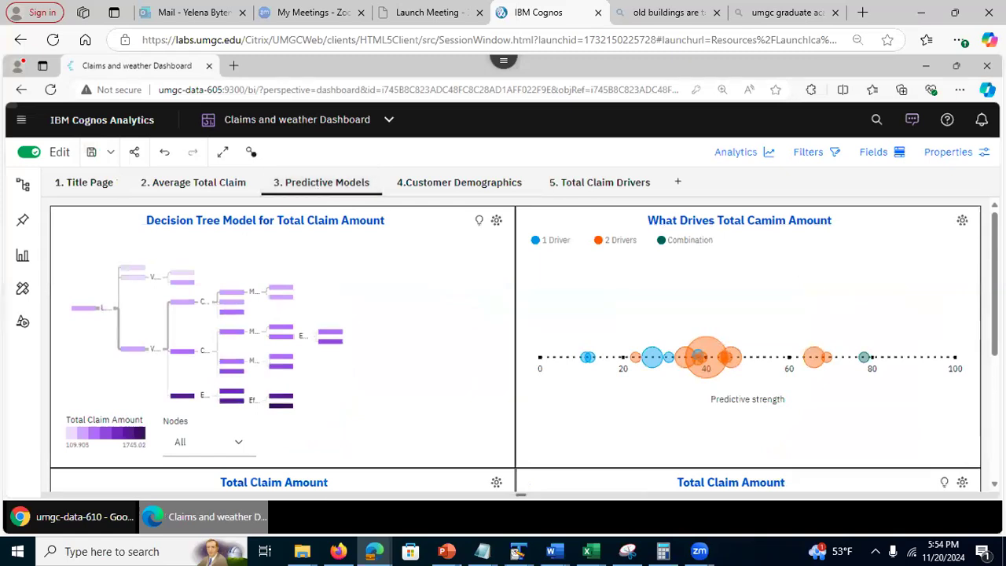
{"action": "scroll", "coordinate": [515, 339], "scroll_direction": "down", "scroll_amount": 5}
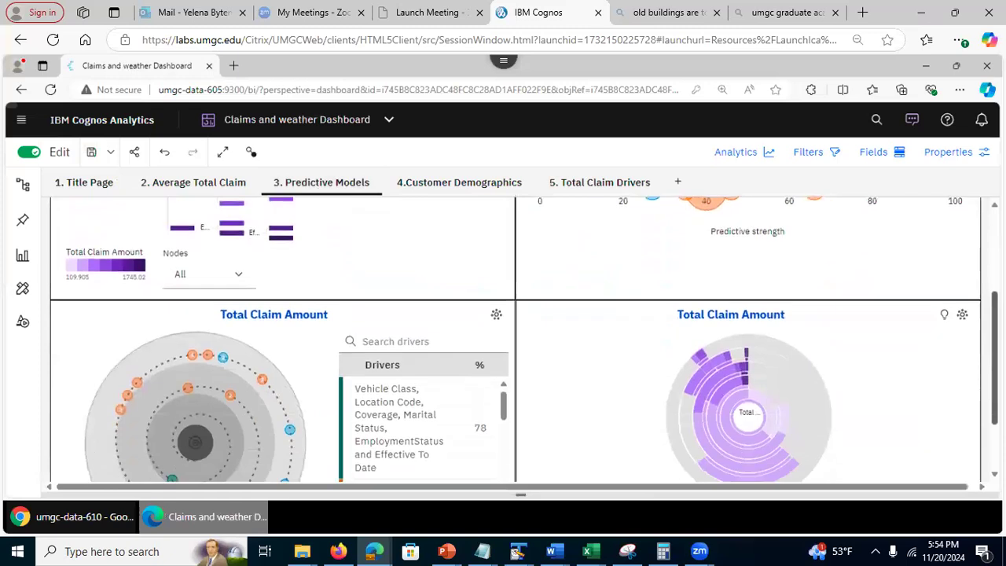
{"action": "scroll", "coordinate": [515, 339], "scroll_direction": "down", "scroll_amount": 1}
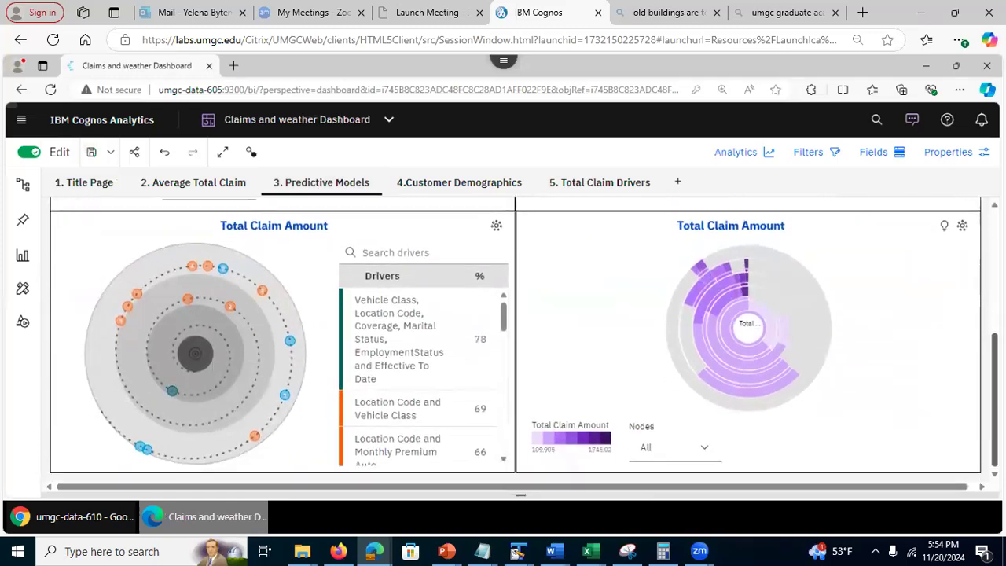
{"action": "scroll", "coordinate": [516, 340], "scroll_direction": "up", "scroll_amount": 4}
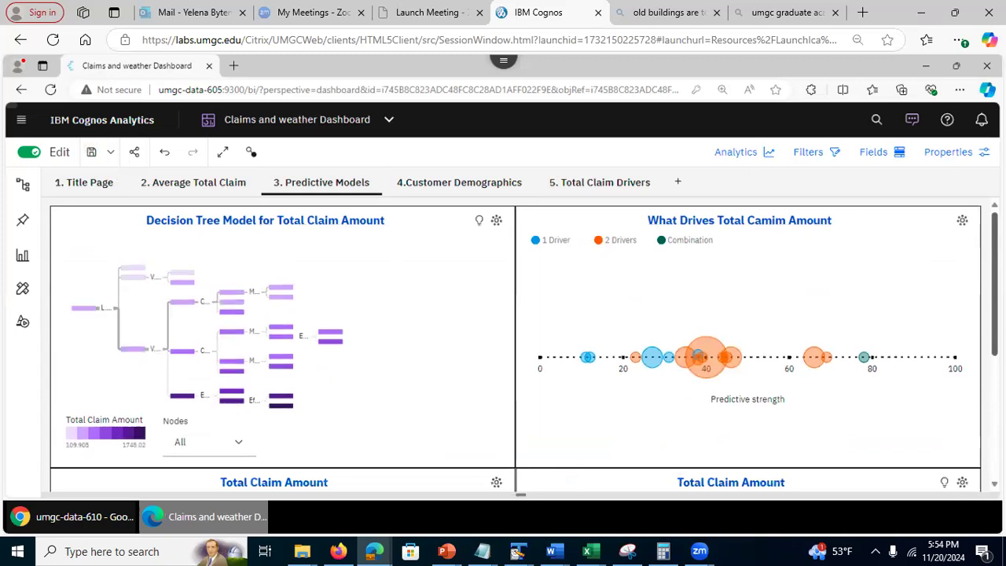
Step: Review the Customer Demographics and Total Claim Drivers tabs, and show the visualization properties of the Total Claim Amount by Vehicle Class chart
{"action": "left_click", "coordinate": [475, 188]}
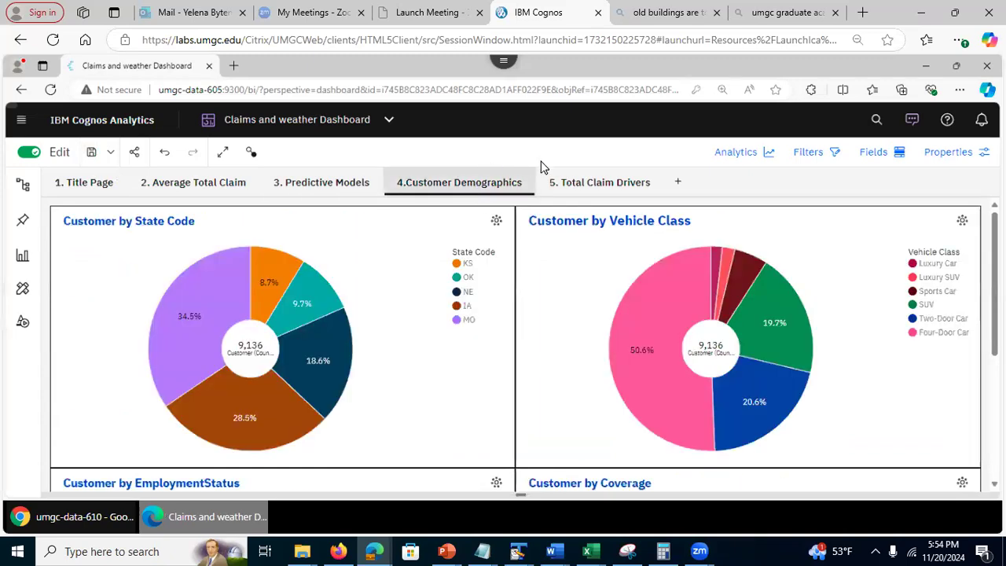
{"action": "left_click", "coordinate": [604, 186]}
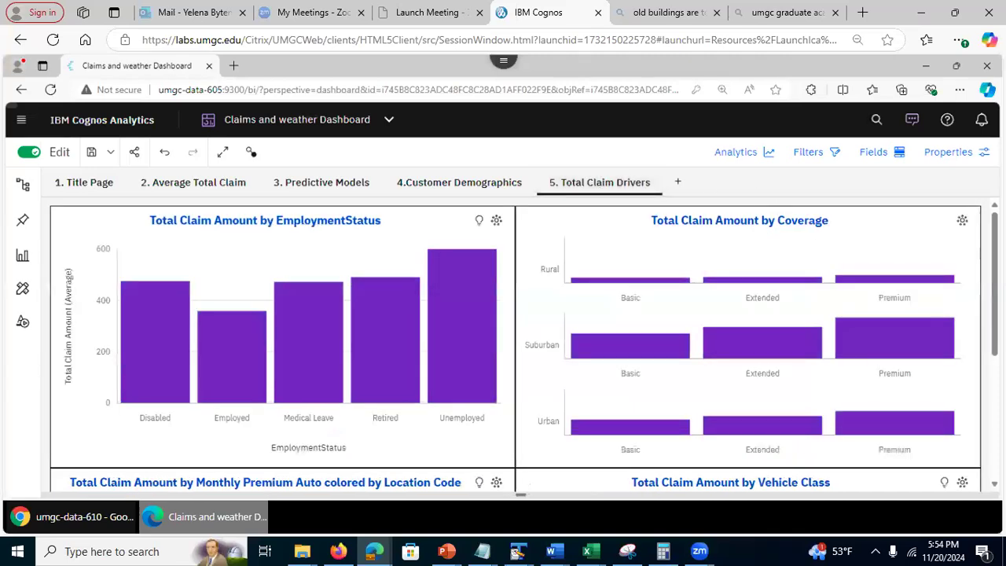
{"action": "left_click_drag", "start_coordinate": [995, 289], "coordinate": [995, 294]}
{"action": "scroll", "coordinate": [886, 281], "scroll_direction": "down", "scroll_amount": 3}
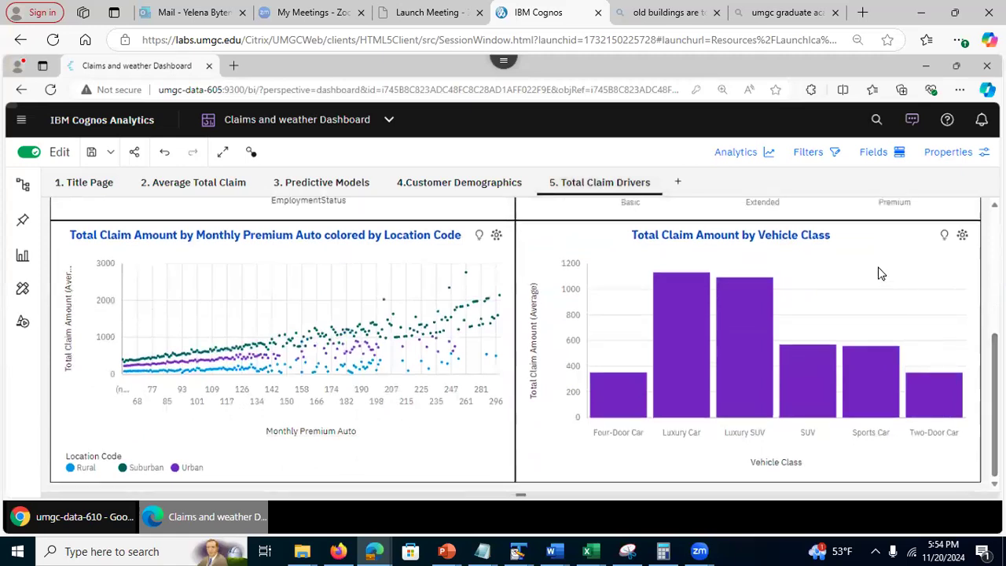
{"action": "left_click", "coordinate": [884, 271]}
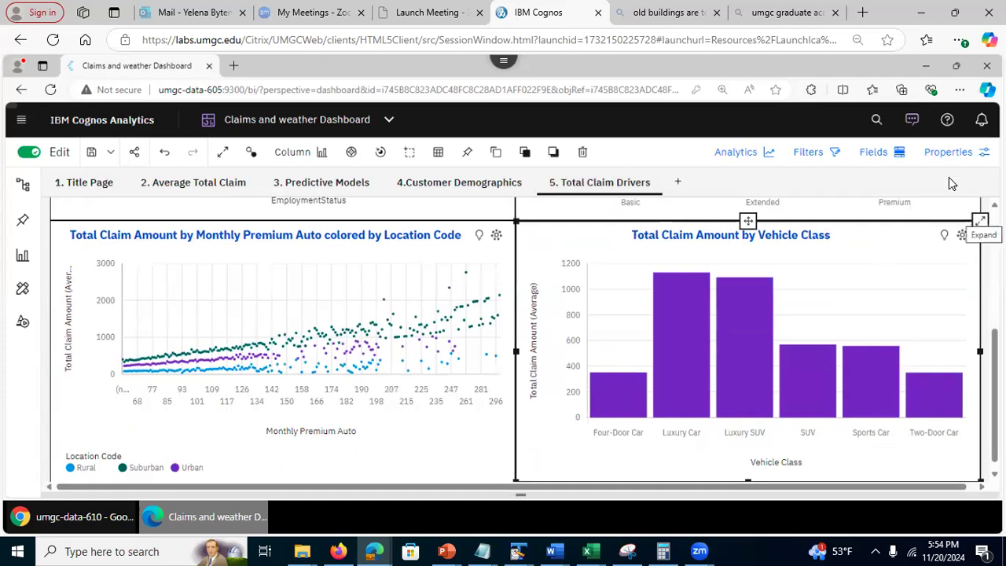
{"action": "left_click", "coordinate": [949, 152]}
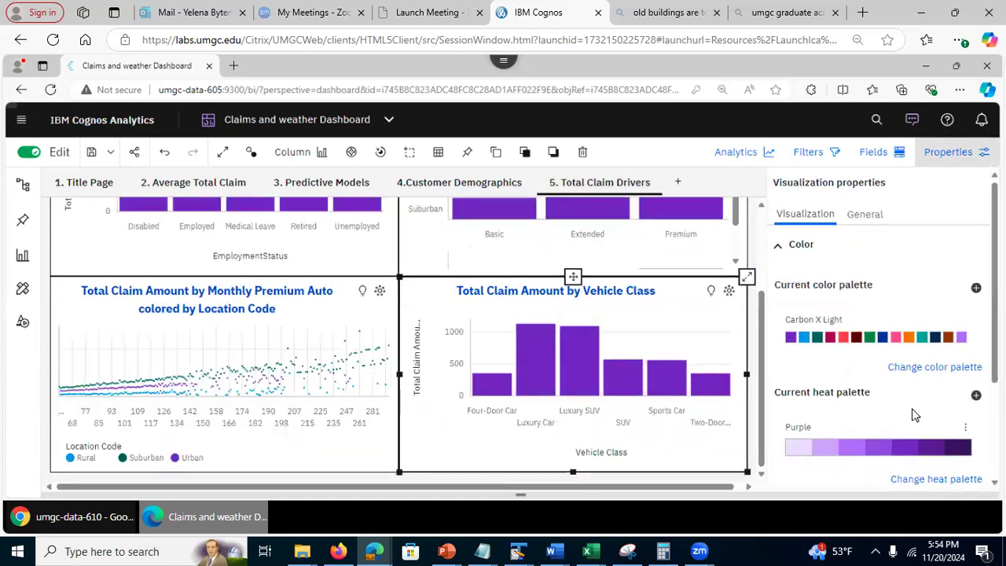
{"action": "scroll", "coordinate": [766, 322], "scroll_direction": "up", "scroll_amount": 3}
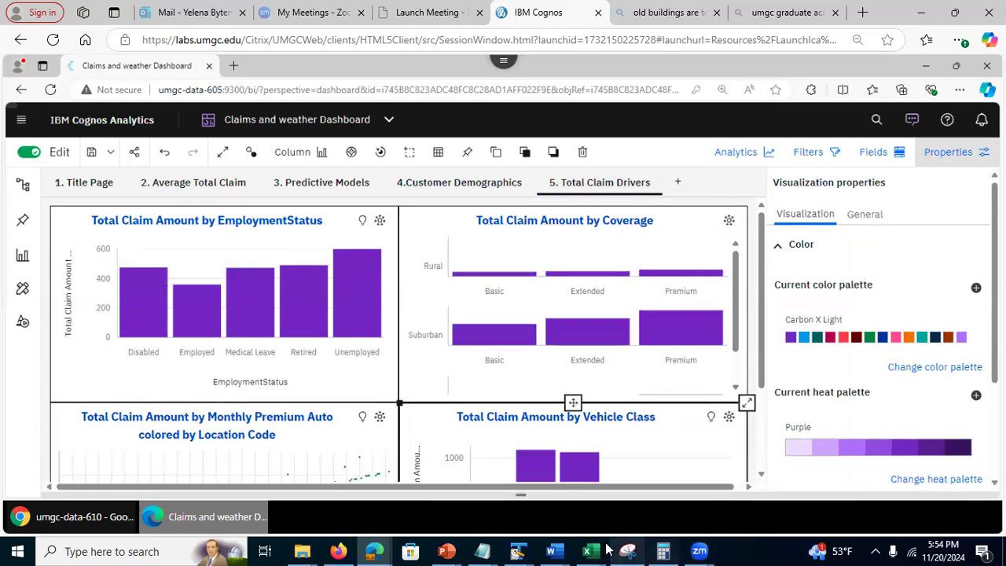
Step: Switch to the Cognos analytics Session 2 Fall 2024 presentation in PowerPoint and show the Tabbed Vs. Infographic Dashboard Layout slide
{"action": "left_click", "coordinate": [452, 551]}
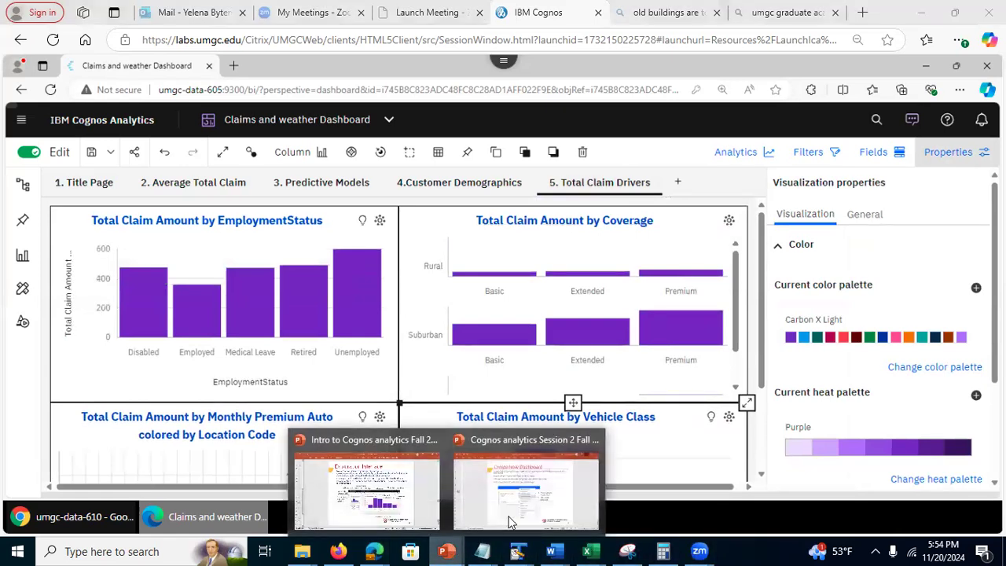
{"action": "left_click", "coordinate": [525, 502]}
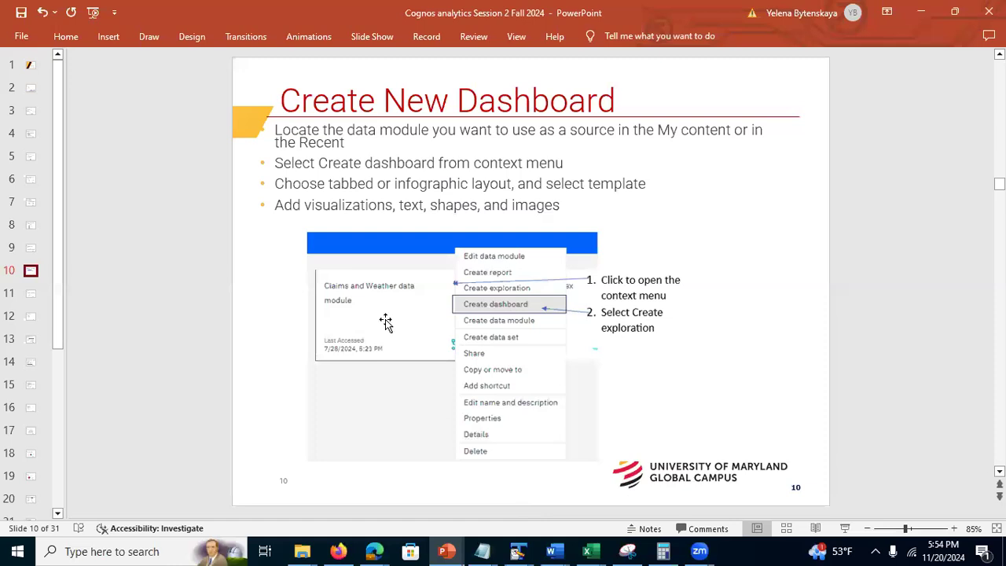
{"action": "left_click", "coordinate": [28, 296]}
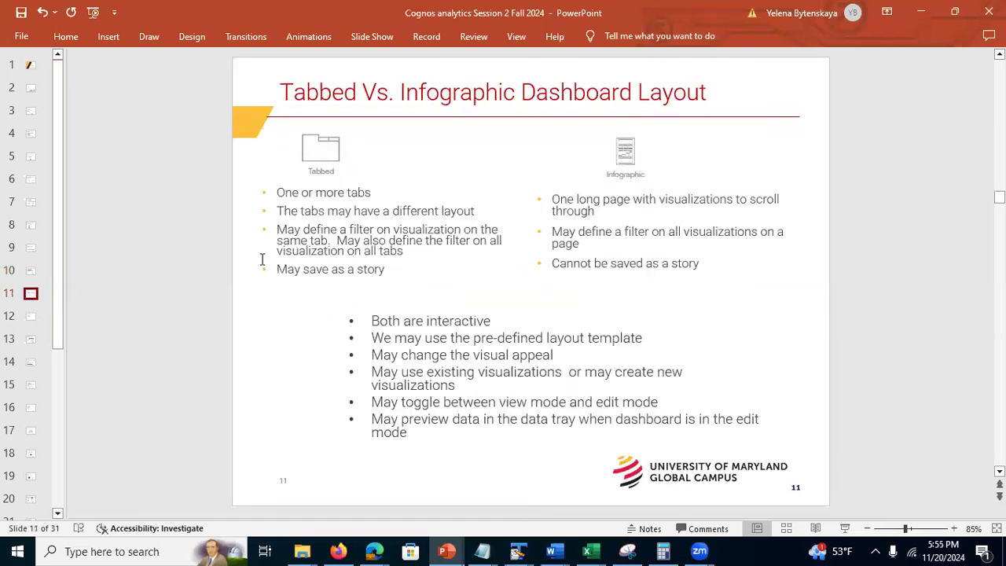
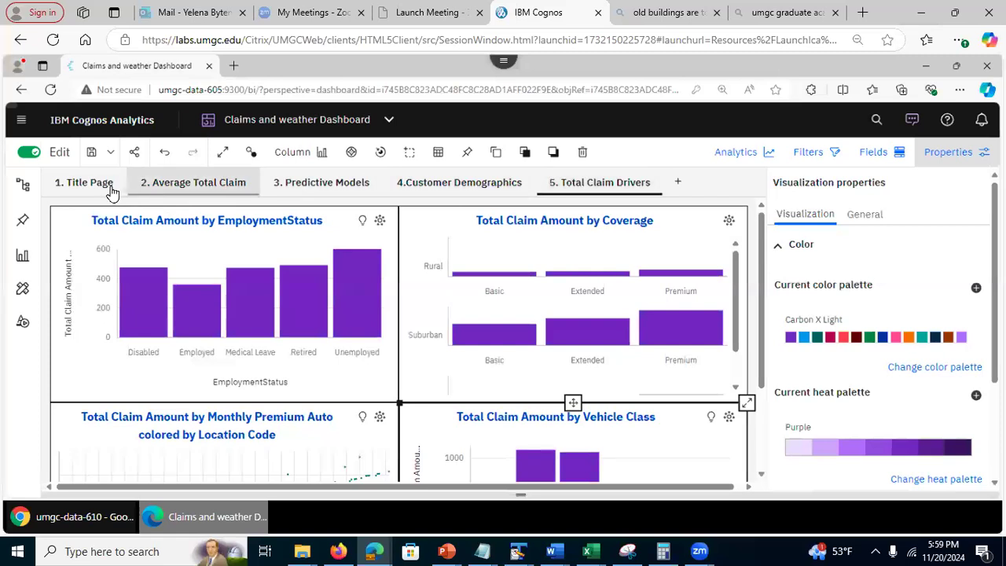
Step: Go to the dashboard's Title Page tab, hide the dashboard properties, and look at the options for editing the tab
{"action": "left_click", "coordinate": [90, 195]}
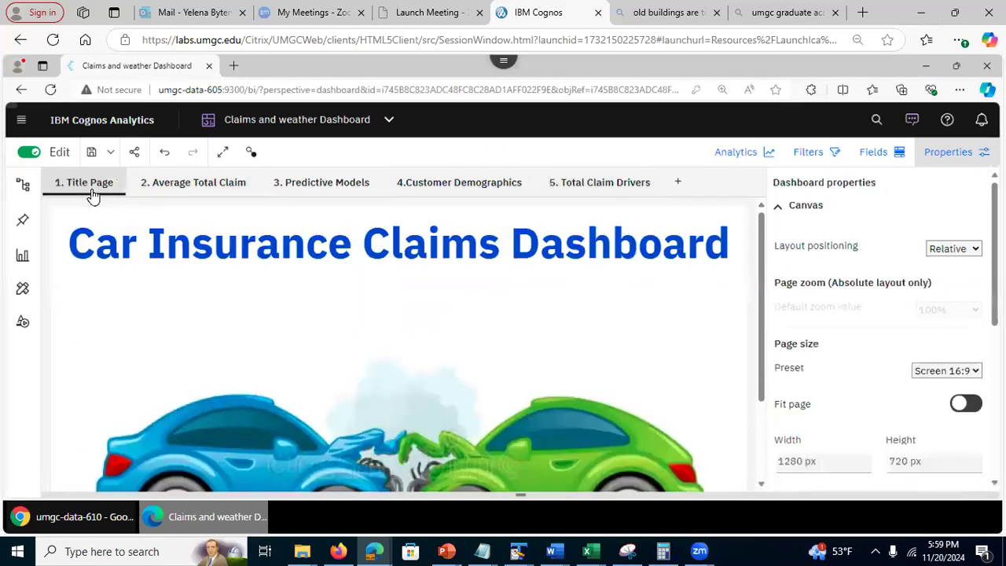
{"action": "left_click", "coordinate": [938, 152]}
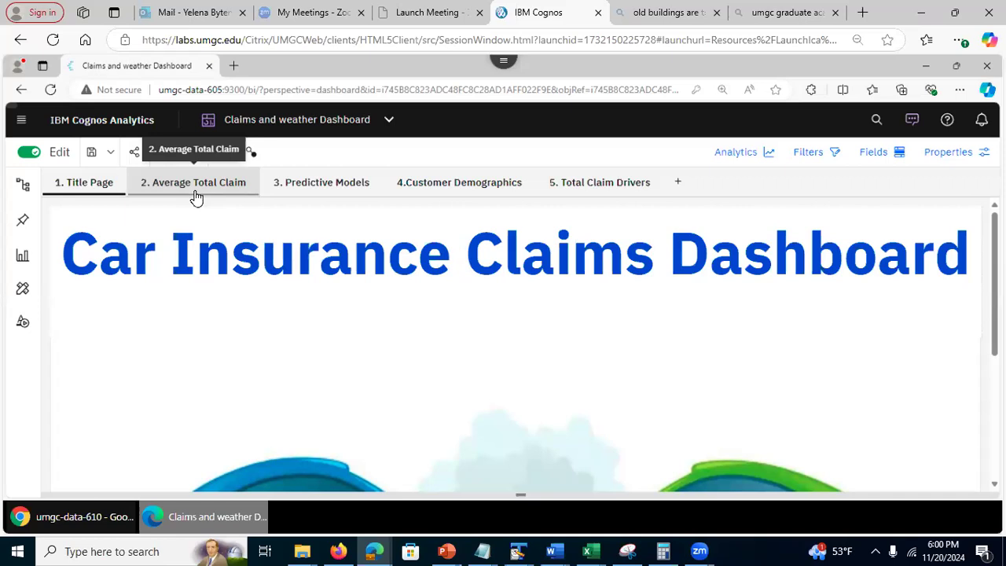
{"action": "left_click", "coordinate": [68, 192]}
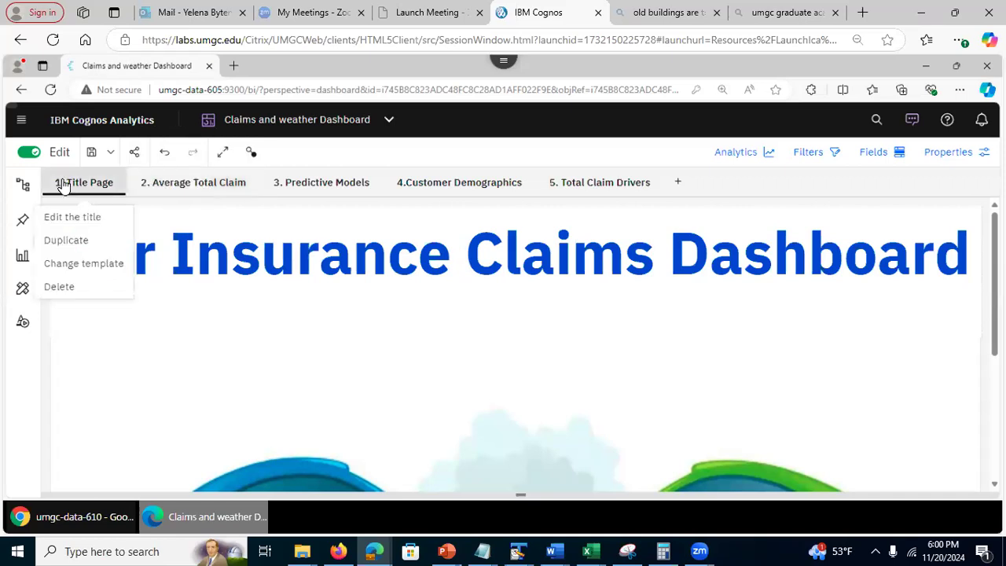
{"action": "left_click", "coordinate": [81, 187]}
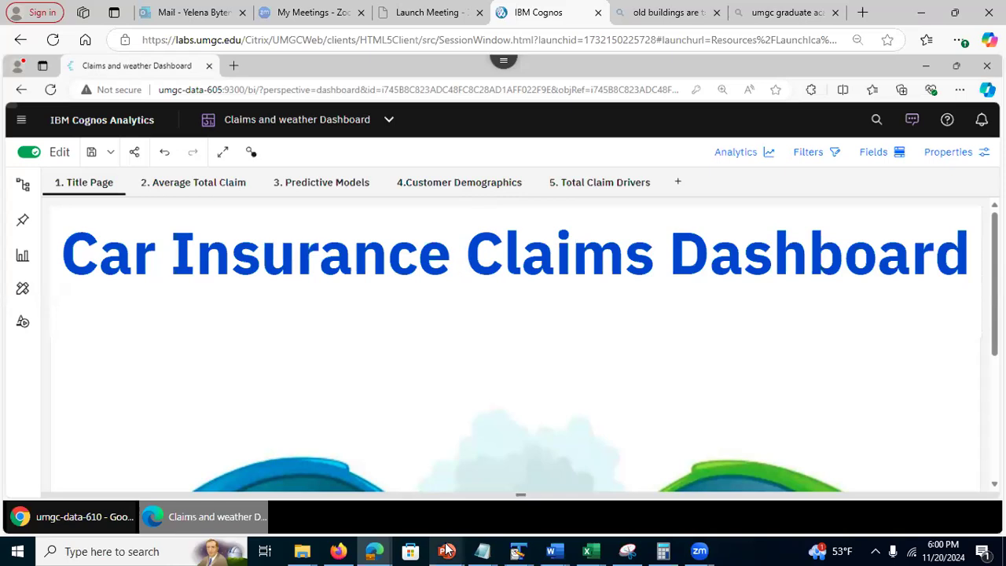
Step: View the Story slide of the Cognos analytics Session 2 Fall 2024 presentation in PowerPoint, and return to IBM Cognos Analytics
{"action": "mouse_move", "coordinate": [445, 550]}
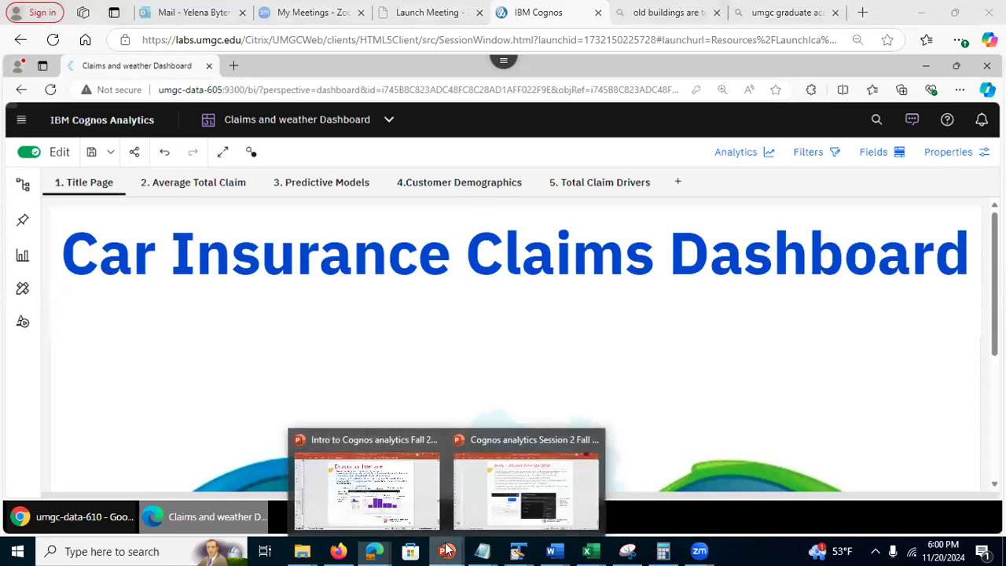
{"action": "left_click", "coordinate": [490, 514]}
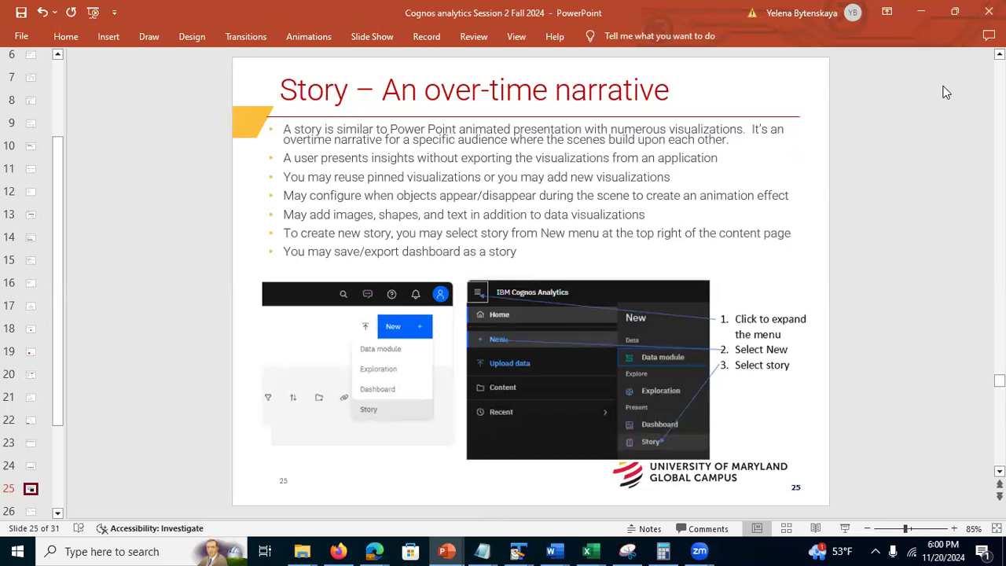
{"action": "left_click", "coordinate": [922, 12]}
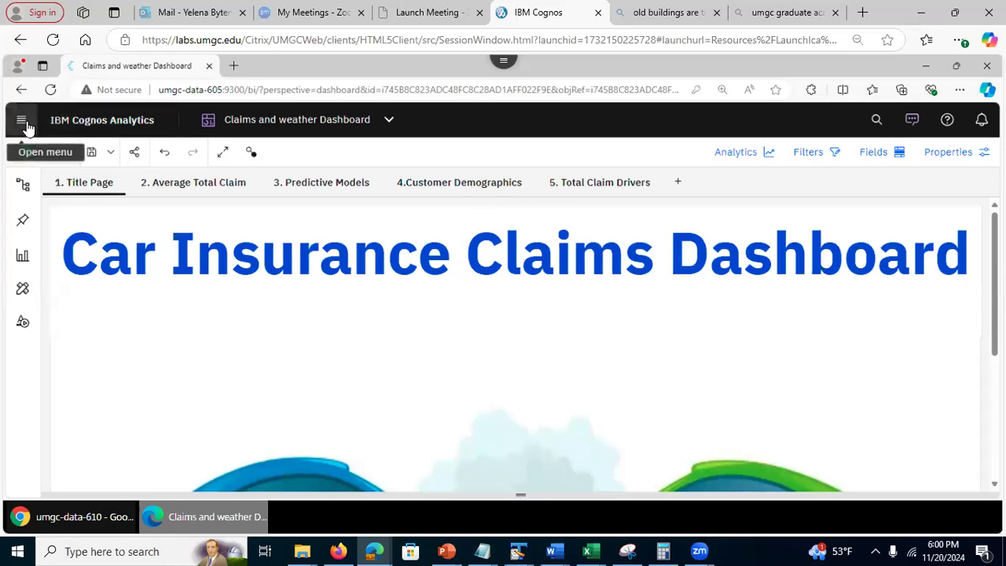
Step: Save the dashboard as a story with the Slideshow template, named Story: Claims and weather Dashboard, in My content
{"action": "left_click", "coordinate": [112, 155]}
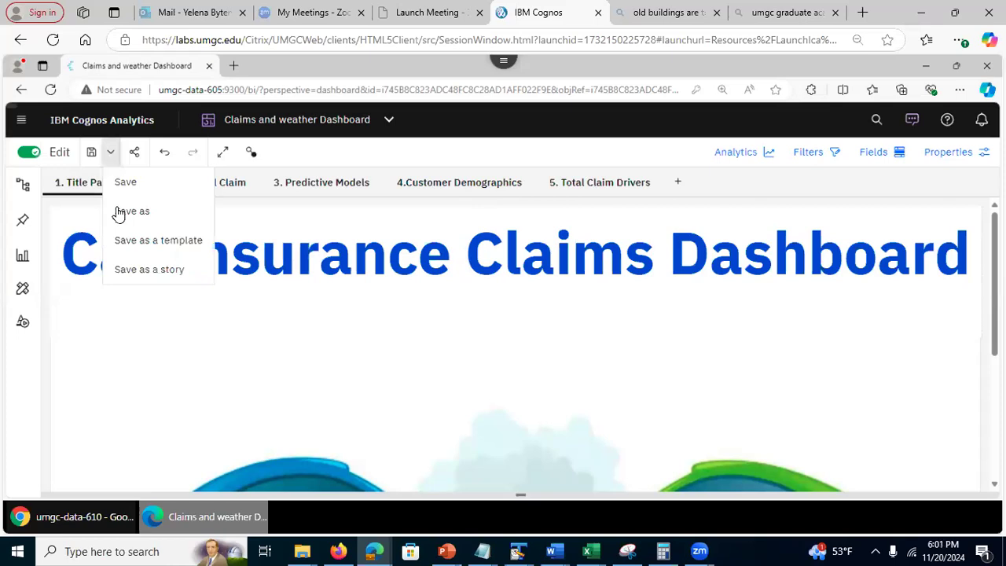
{"action": "left_click", "coordinate": [139, 272]}
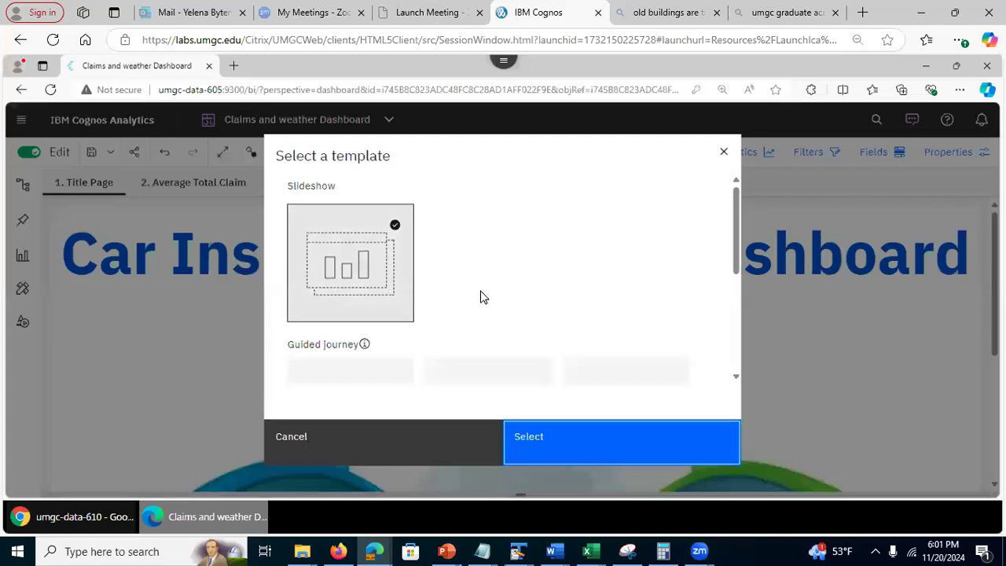
{"action": "scroll", "coordinate": [715, 323], "scroll_direction": "down", "scroll_amount": 3}
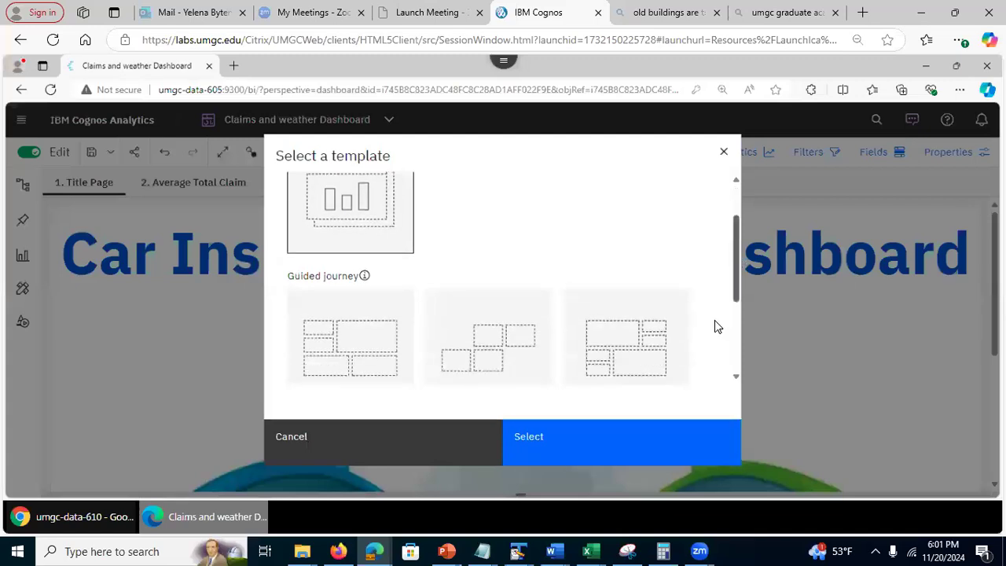
{"action": "scroll", "coordinate": [717, 298], "scroll_direction": "up", "scroll_amount": 1}
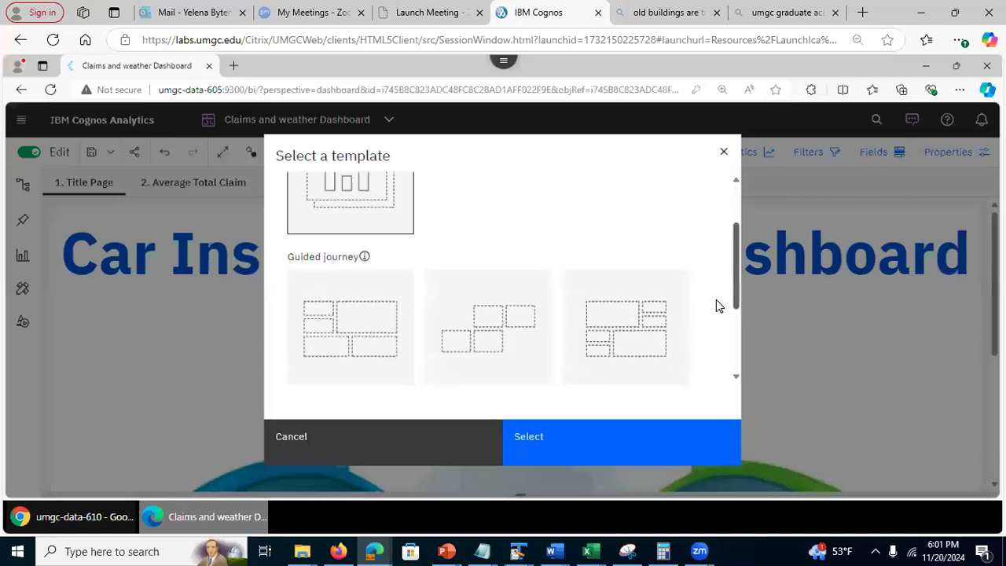
{"action": "scroll", "coordinate": [716, 314], "scroll_direction": "down", "scroll_amount": 3}
{"action": "scroll", "coordinate": [716, 251], "scroll_direction": "up", "scroll_amount": 4}
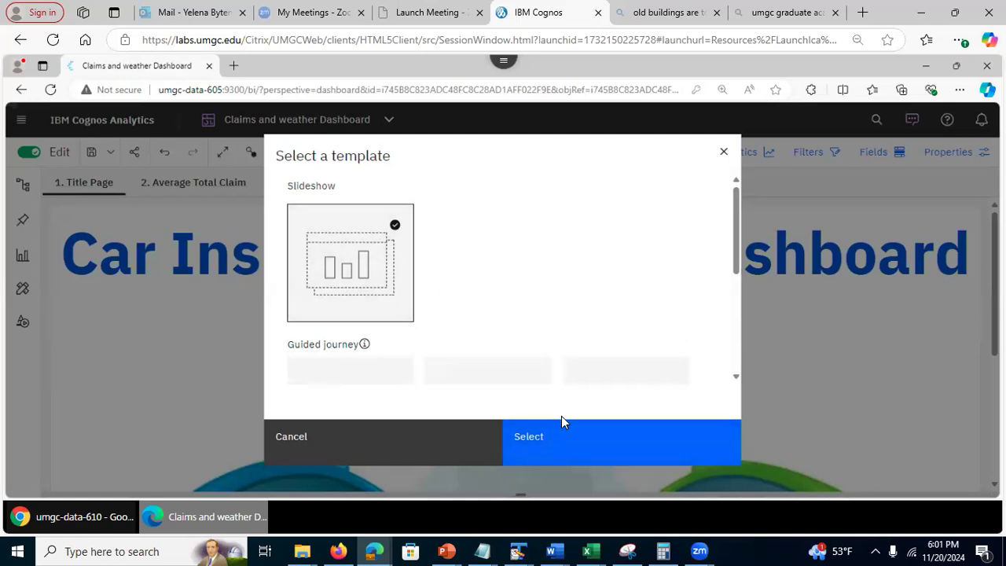
{"action": "left_click", "coordinate": [563, 447]}
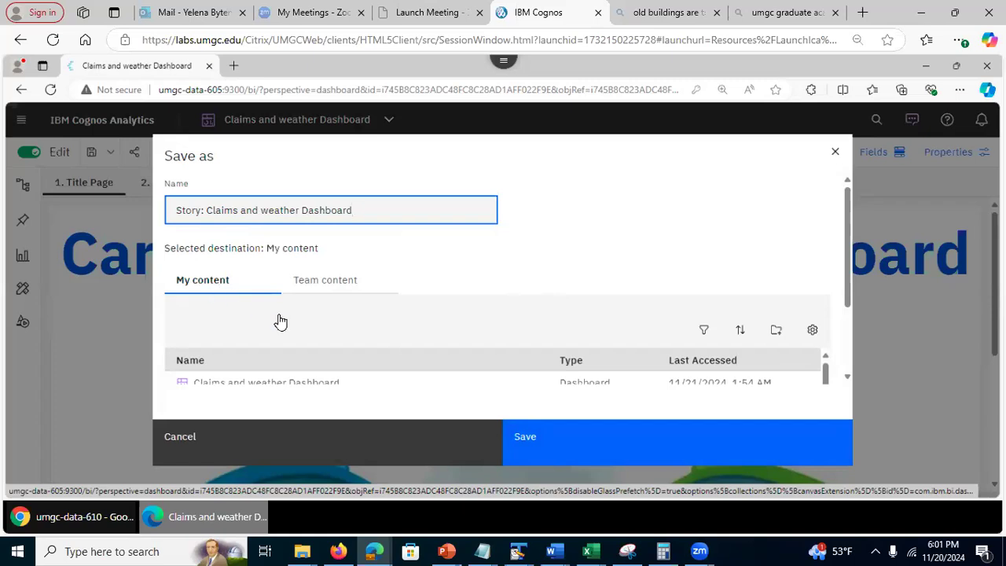
{"action": "left_click", "coordinate": [569, 443]}
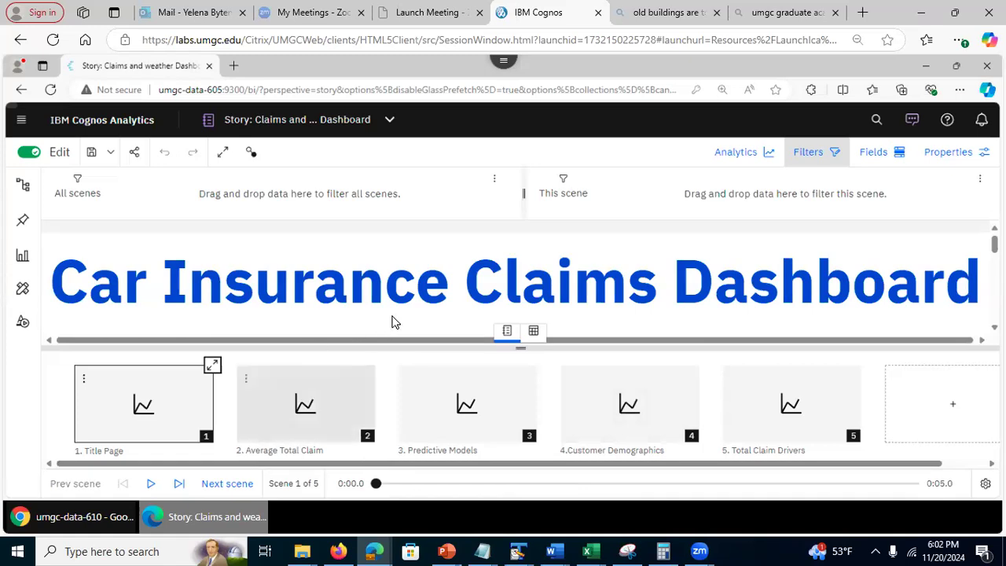
Step: Hide the story's scene thumbnails and turn off edit mode
{"action": "left_click", "coordinate": [507, 333]}
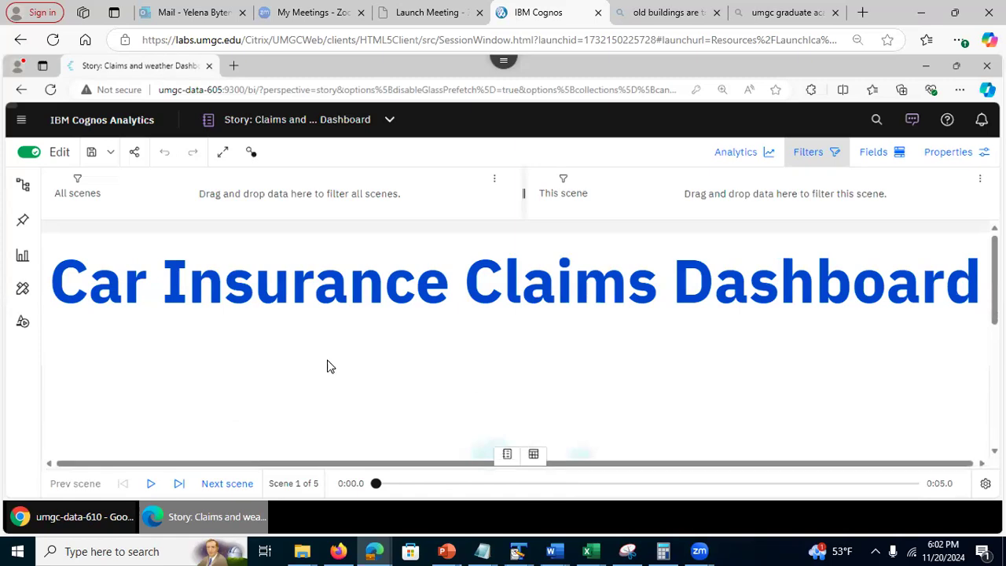
{"action": "left_click", "coordinate": [29, 151]}
{"action": "left_click_drag", "start_coordinate": [36, 152], "coordinate": [91, 200]}
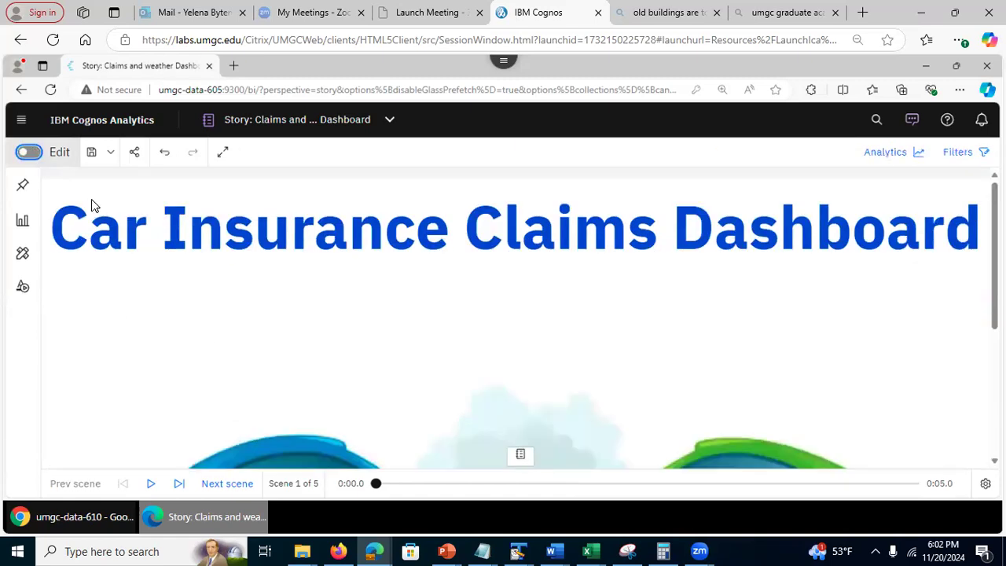
{"action": "left_click", "coordinate": [221, 264]}
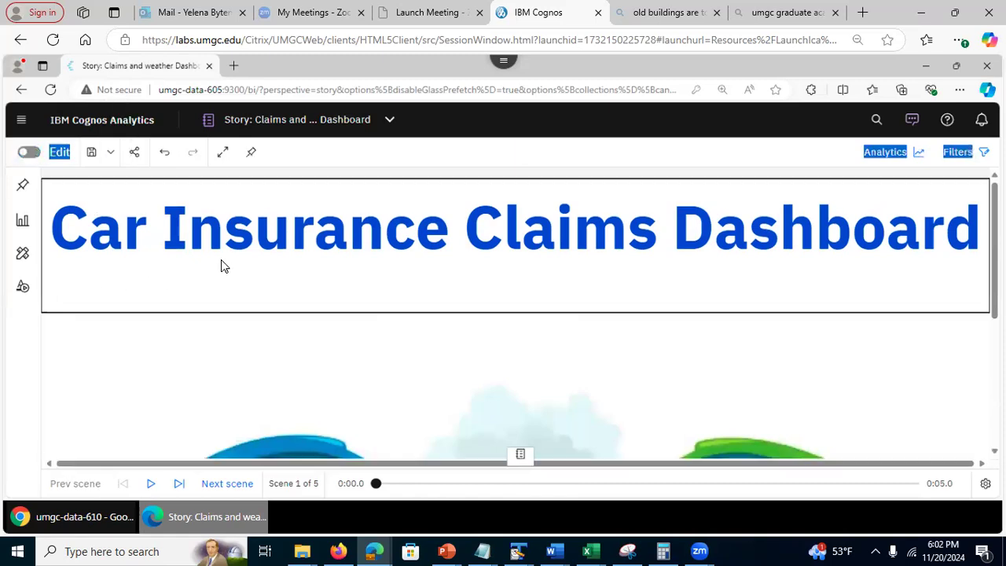
Step: Play the story's first scene, and play the story again with the Play all scenes playback option turned on
{"action": "left_click", "coordinate": [151, 483]}
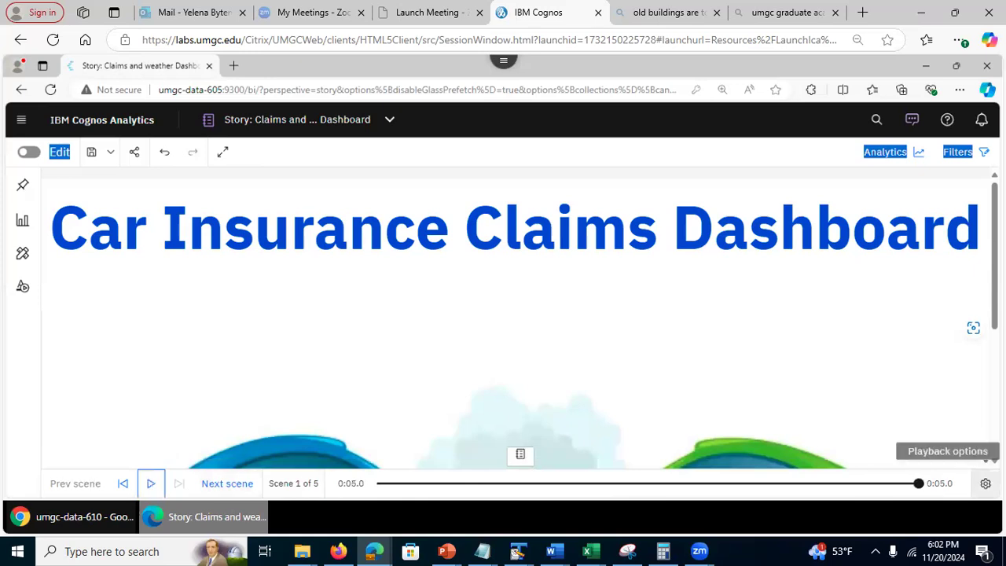
{"action": "left_click", "coordinate": [985, 485]}
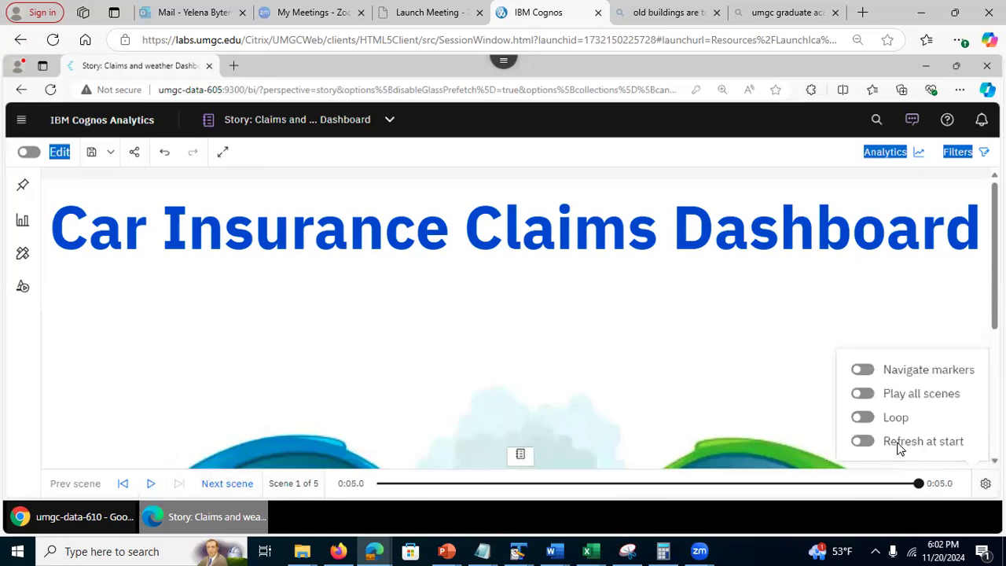
{"action": "left_click", "coordinate": [865, 398]}
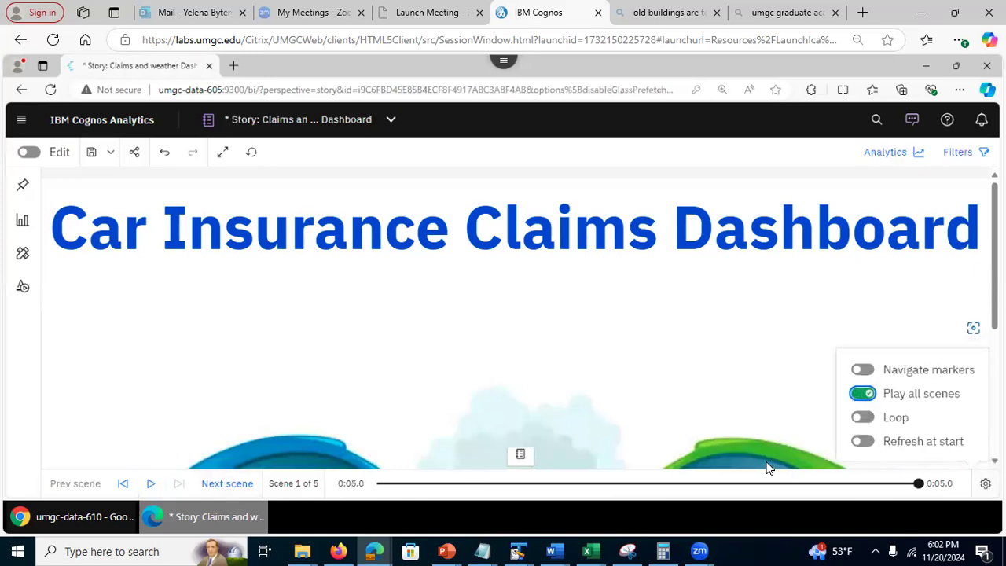
{"action": "left_click", "coordinate": [746, 493]}
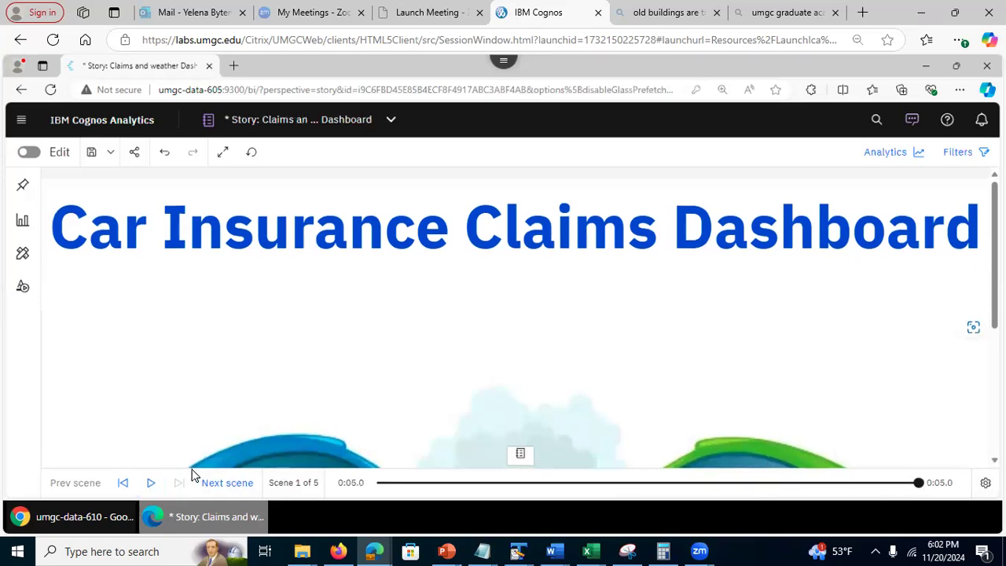
{"action": "left_click", "coordinate": [151, 485]}
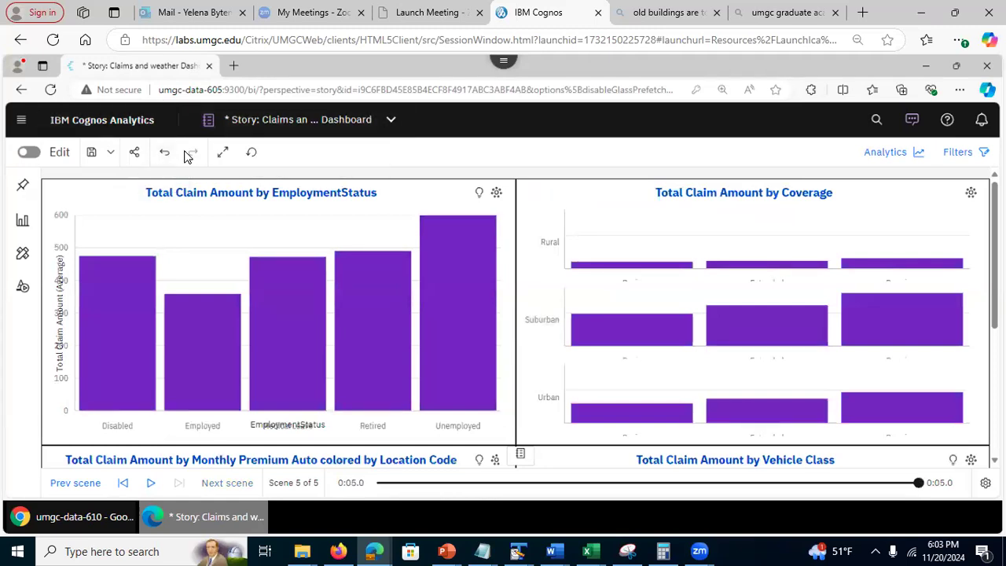
Step: Turn on edit mode for the story and open the timeline of scene 2, Average Total Claim
{"action": "left_click", "coordinate": [33, 154]}
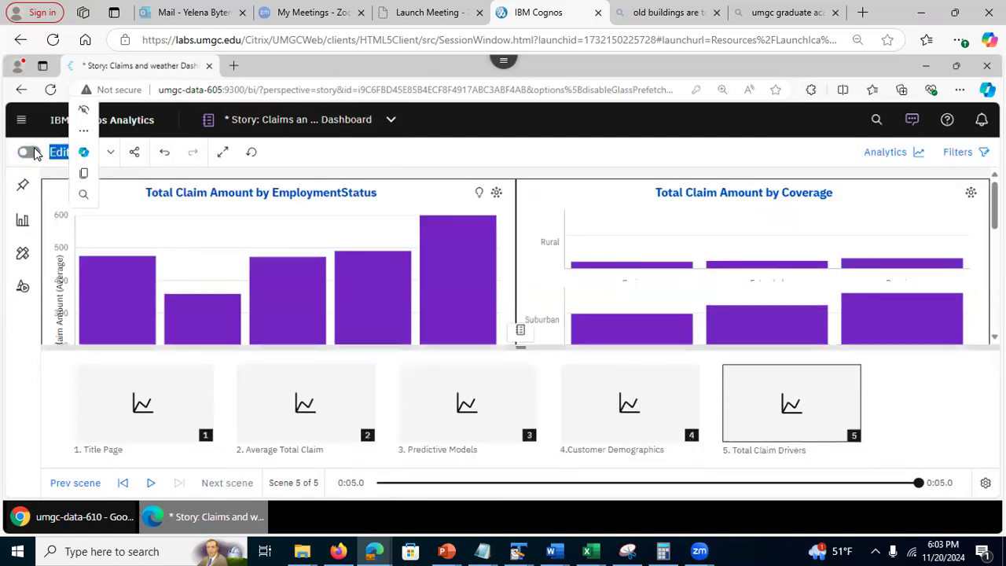
{"action": "left_click", "coordinate": [507, 330]}
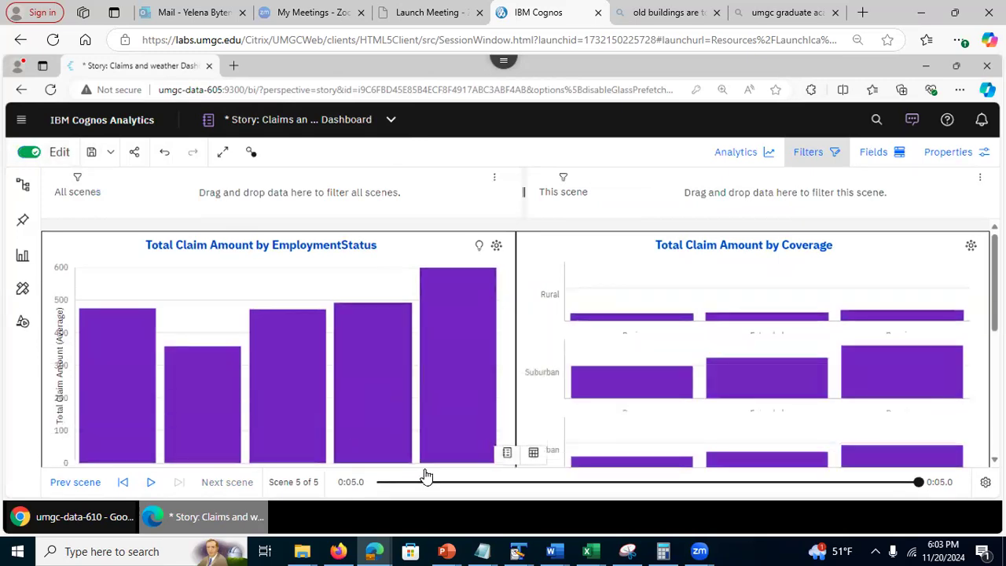
{"action": "left_click", "coordinate": [507, 453]}
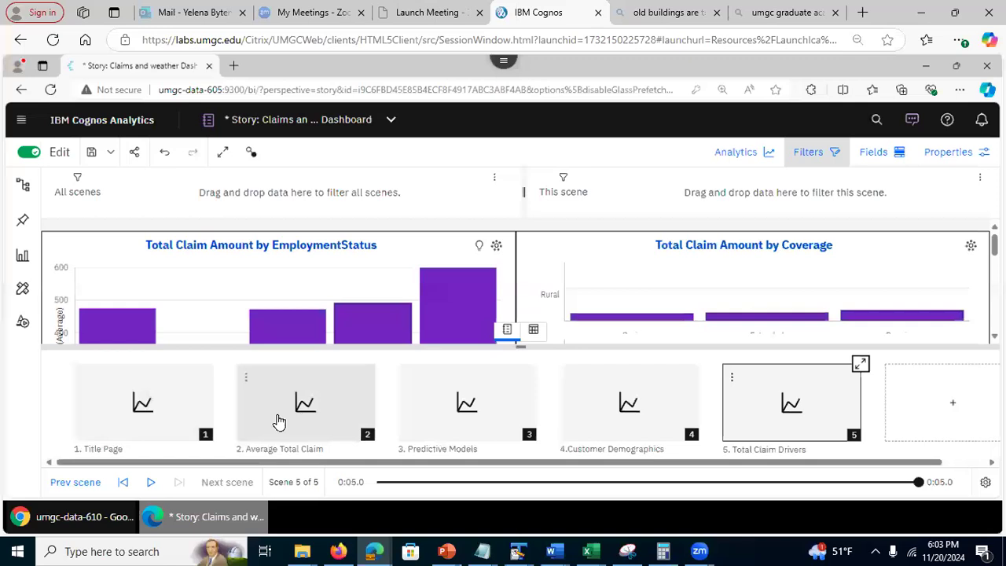
{"action": "left_click", "coordinate": [306, 411]}
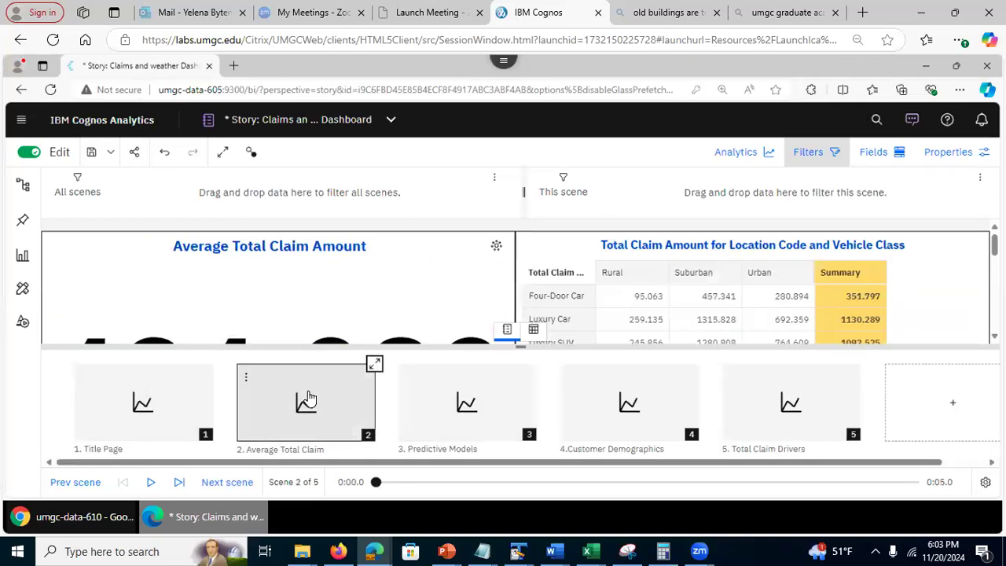
{"action": "left_click", "coordinate": [374, 367]}
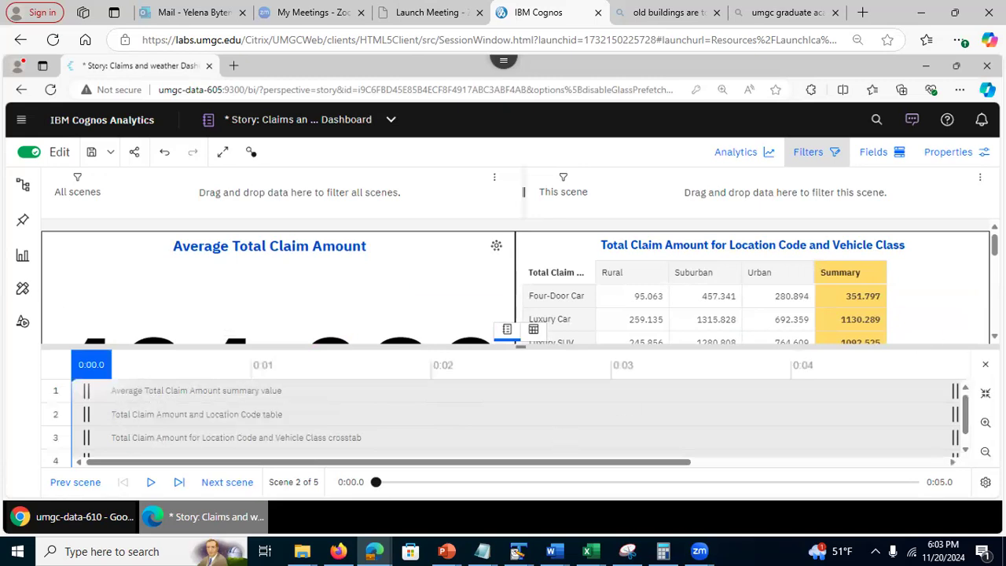
{"action": "scroll", "coordinate": [519, 283], "scroll_direction": "down", "scroll_amount": 10}
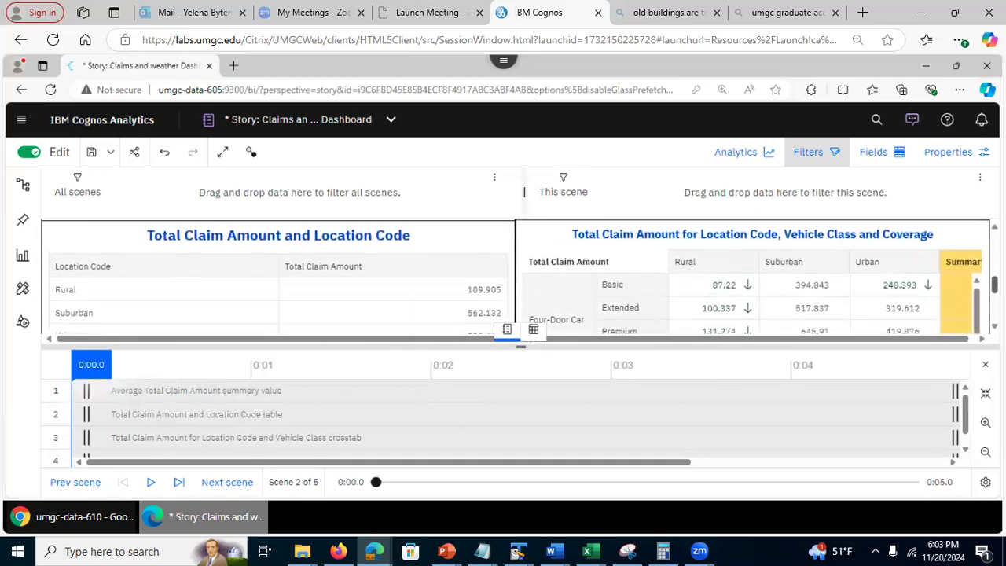
{"action": "scroll", "coordinate": [516, 282], "scroll_direction": "up", "scroll_amount": 5}
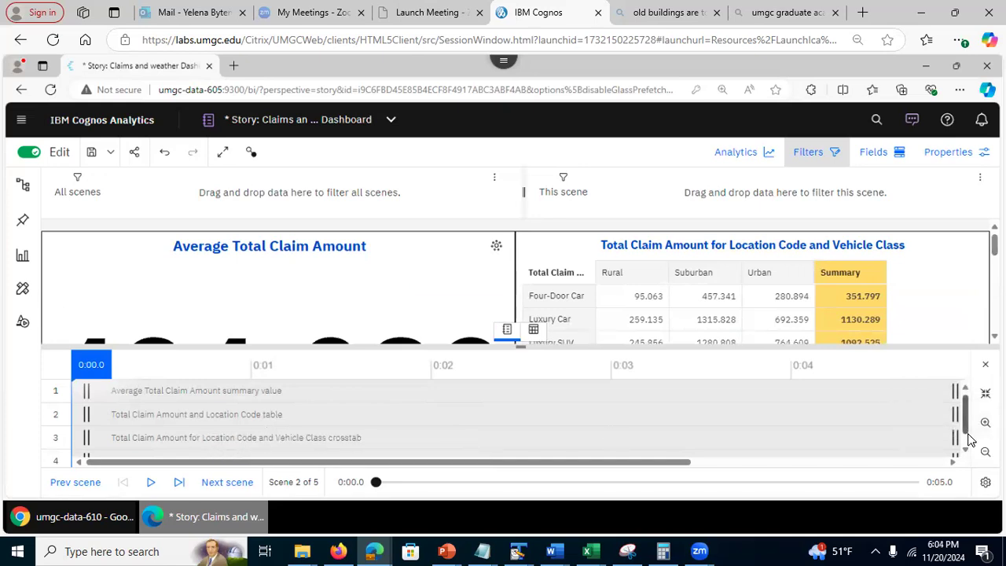
Step: Set the Average Total Claim Amount summary value to start at 0:03 on the scene's timeline
{"action": "scroll", "coordinate": [969, 452], "scroll_direction": "down", "scroll_amount": 1}
{"action": "left_click", "coordinate": [966, 384]}
{"action": "left_click_drag", "start_coordinate": [133, 391], "coordinate": [637, 375]}
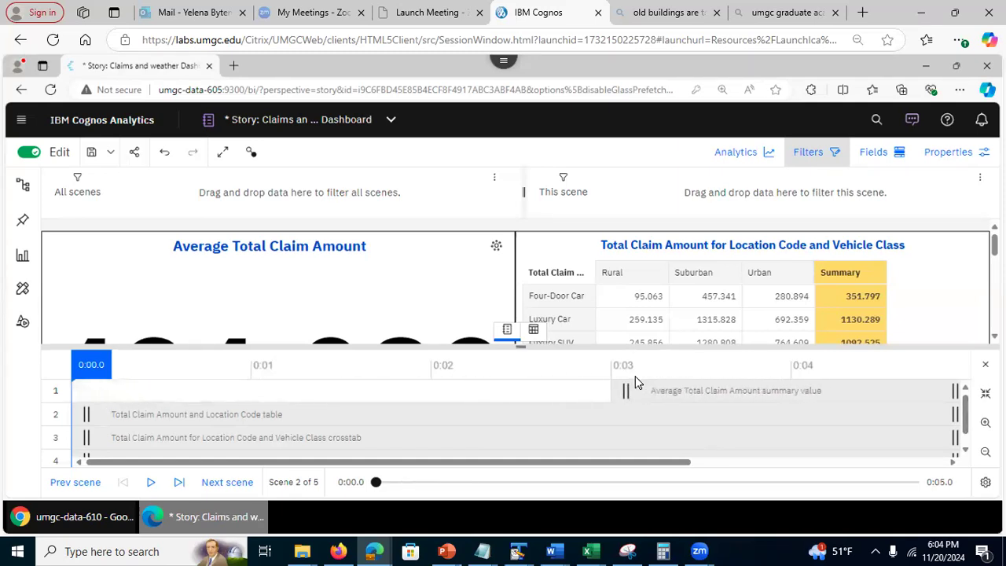
{"action": "left_click", "coordinate": [626, 393]}
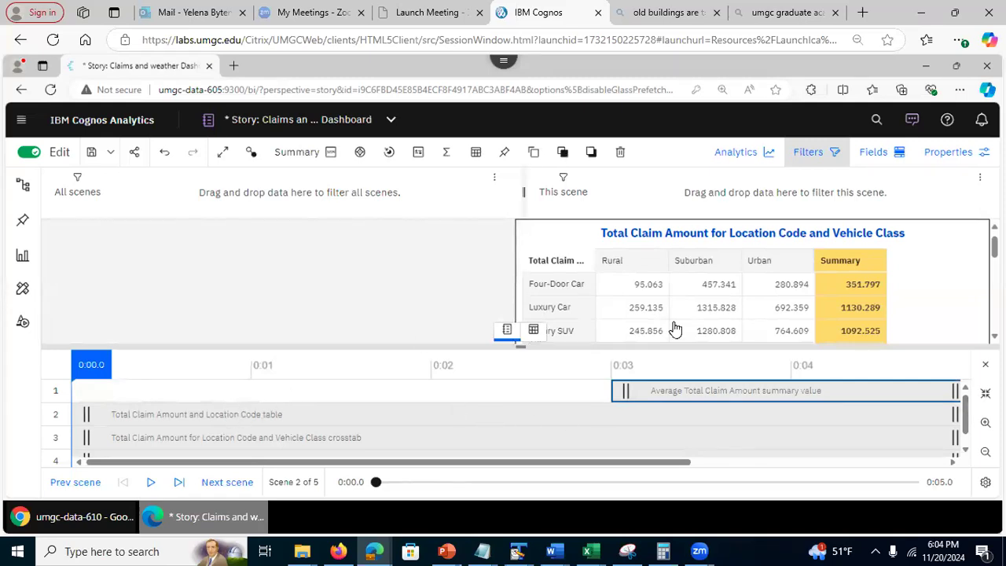
Step: Extend the first three visualizations on the scene's timeline so that they end at about 0:06
{"action": "left_click_drag", "start_coordinate": [966, 419], "coordinate": [968, 446]}
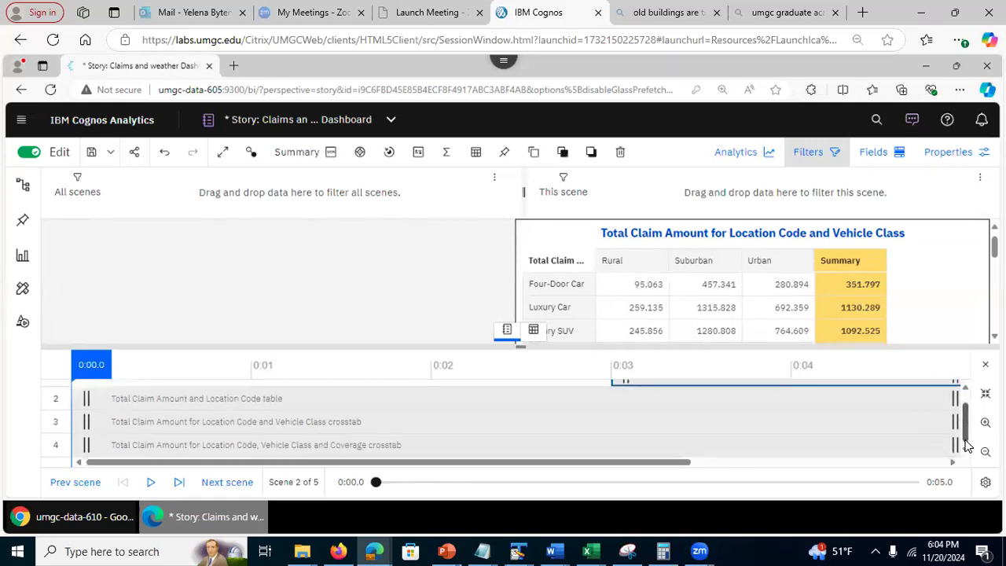
{"action": "left_click_drag", "start_coordinate": [654, 463], "coordinate": [834, 463]}
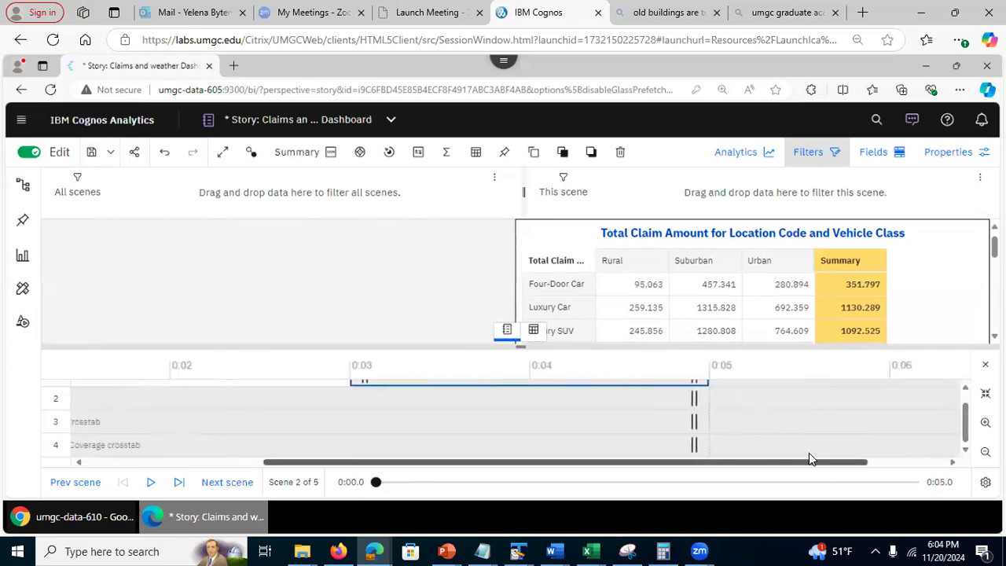
{"action": "left_click_drag", "start_coordinate": [747, 385], "coordinate": [891, 394]}
{"action": "left_click_drag", "start_coordinate": [702, 399], "coordinate": [901, 405]}
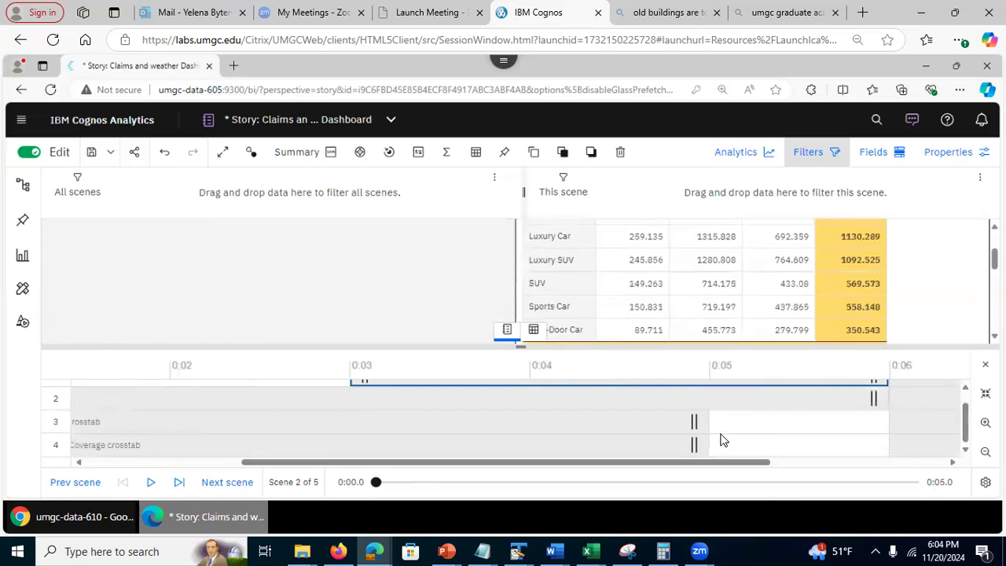
{"action": "left_click_drag", "start_coordinate": [695, 430], "coordinate": [892, 422]}
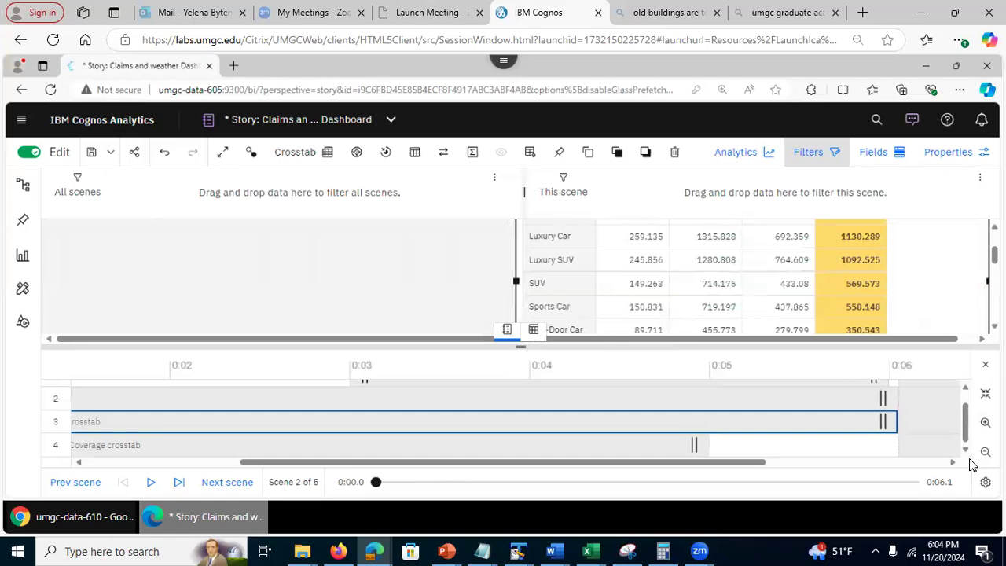
Step: Shorten the Total Claim Amount for Location Code, Vehicle Class and Coverage crosstab to end at about 0:04 on the timeline
{"action": "left_click_drag", "start_coordinate": [965, 427], "coordinate": [965, 383]}
{"action": "left_click_drag", "start_coordinate": [530, 464], "coordinate": [346, 488]}
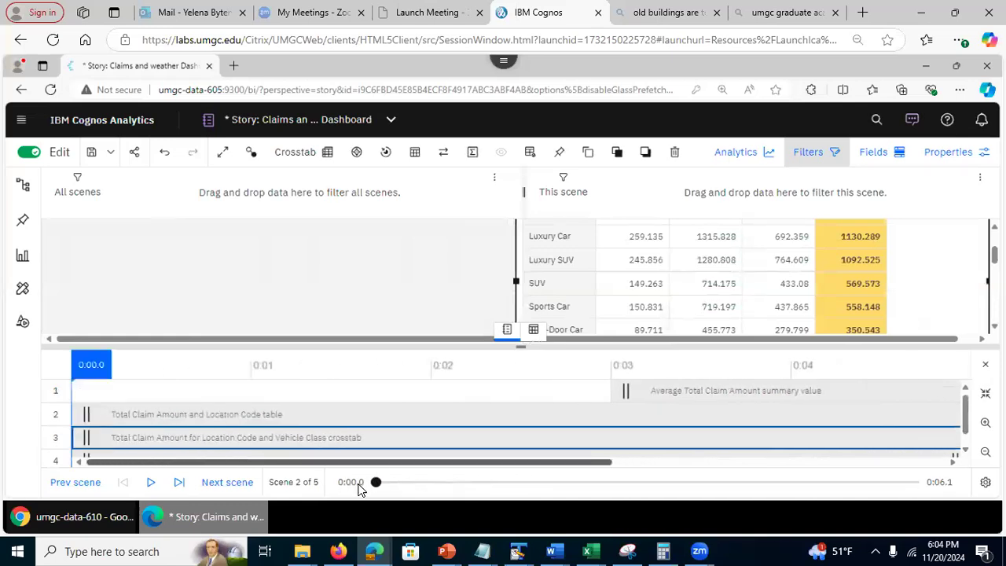
{"action": "left_click_drag", "start_coordinate": [968, 415], "coordinate": [802, 449]}
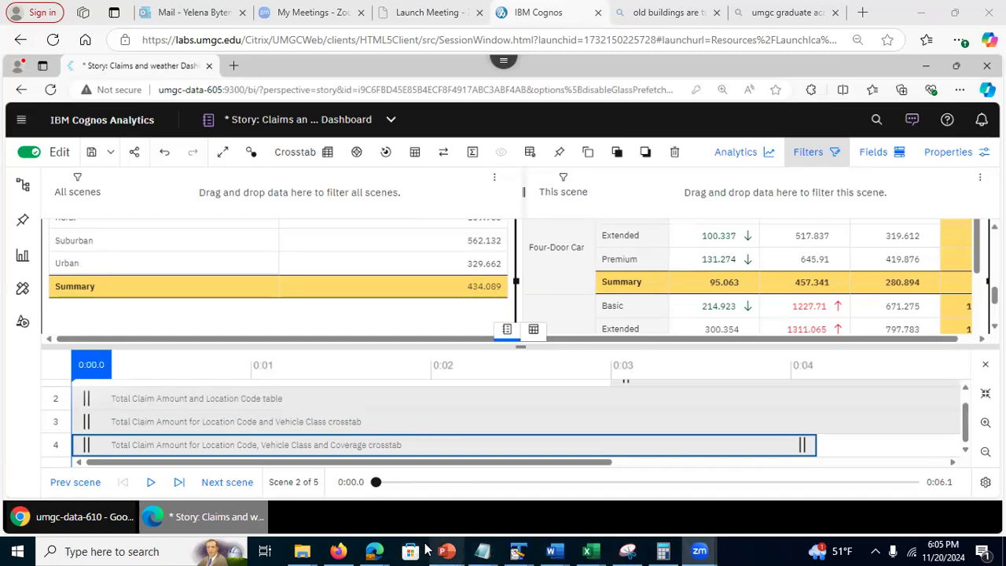
Step: Play scene 2 and look over its visualizations to check when each one appears and disappears
{"action": "mouse_move", "coordinate": [375, 551]}
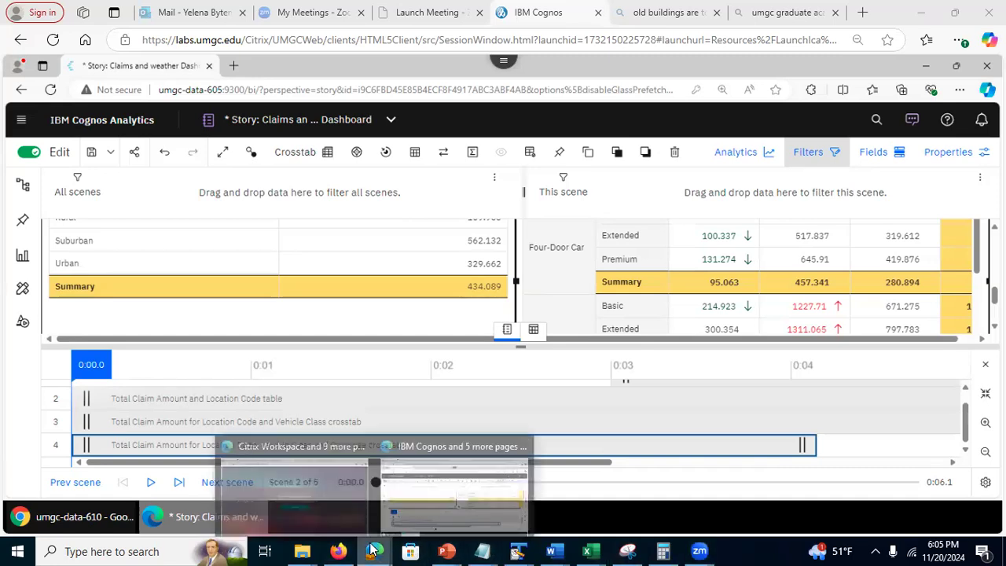
{"action": "left_click", "coordinate": [445, 487]}
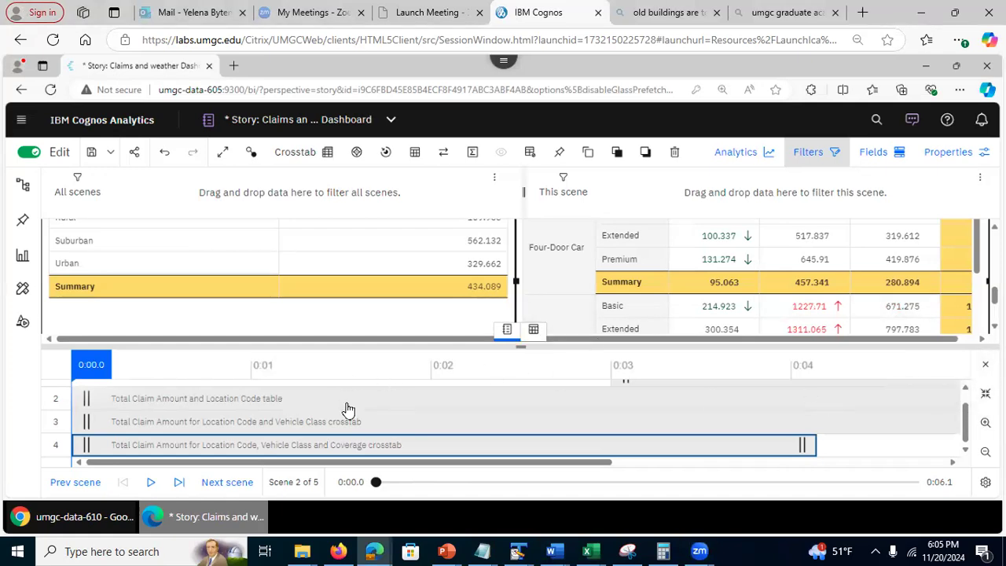
{"action": "left_click", "coordinate": [150, 483]}
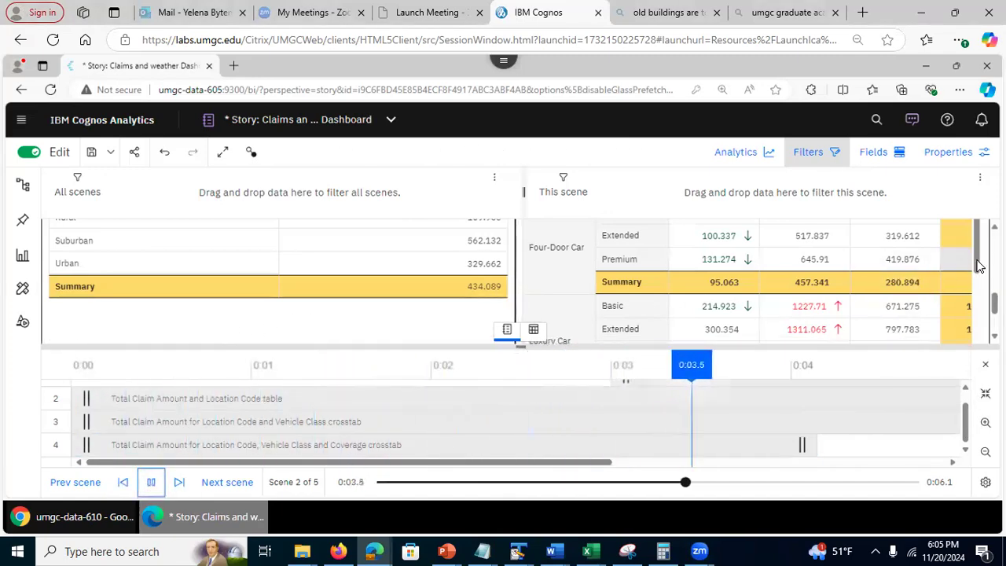
{"action": "left_click", "coordinate": [977, 288]}
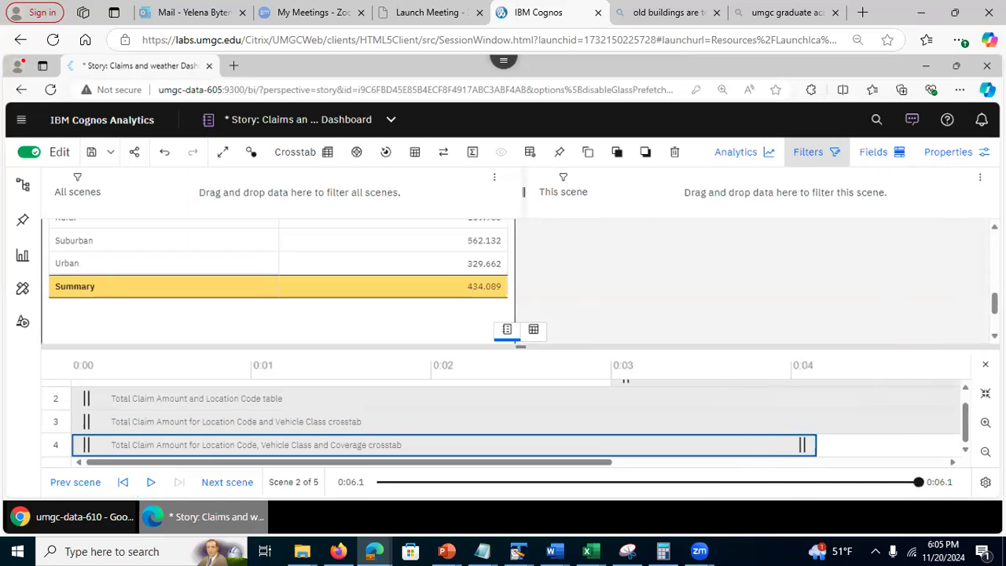
{"action": "scroll", "coordinate": [707, 279], "scroll_direction": "up", "scroll_amount": 5}
{"action": "scroll", "coordinate": [707, 279], "scroll_direction": "down", "scroll_amount": 3}
{"action": "scroll", "coordinate": [976, 256], "scroll_direction": "up", "scroll_amount": 3}
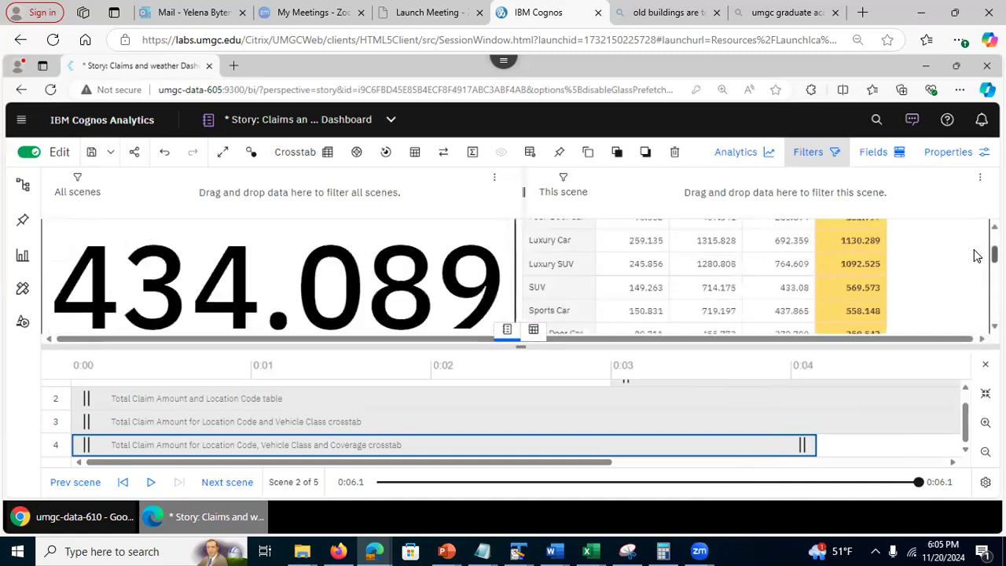
{"action": "scroll", "coordinate": [977, 256], "scroll_direction": "up", "scroll_amount": 2}
{"action": "scroll", "coordinate": [976, 259], "scroll_direction": "down", "scroll_amount": 1}
{"action": "scroll", "coordinate": [977, 259], "scroll_direction": "up", "scroll_amount": 1}
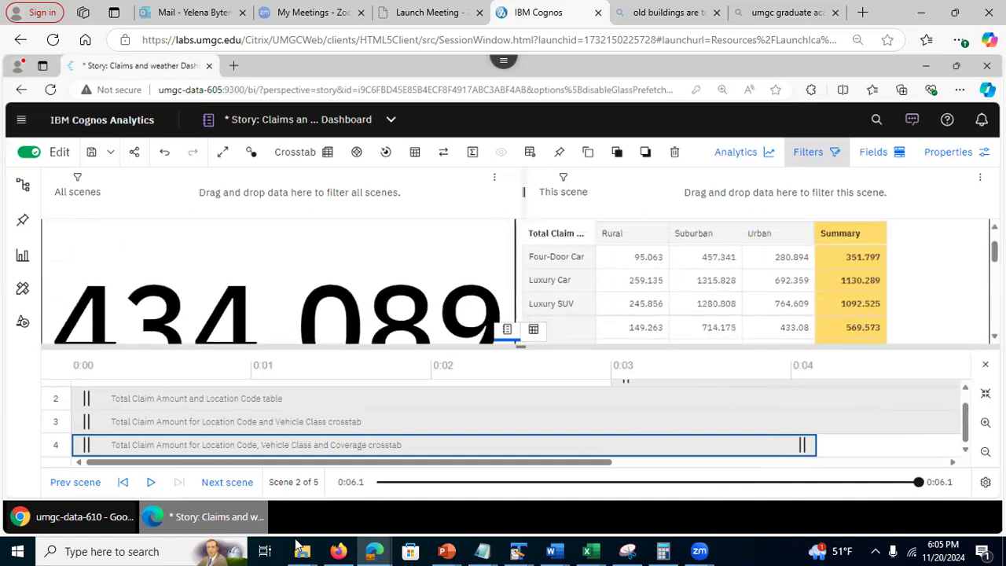
Step: Try to replay scene 2, check the playback options, and move the playhead to 0:04.8
{"action": "left_click", "coordinate": [151, 485]}
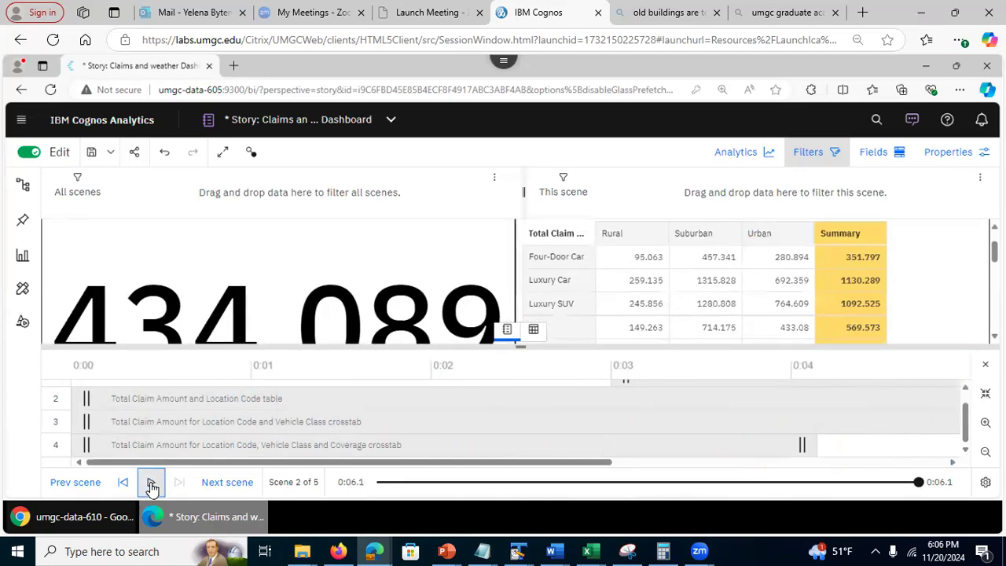
{"action": "left_click", "coordinate": [152, 486]}
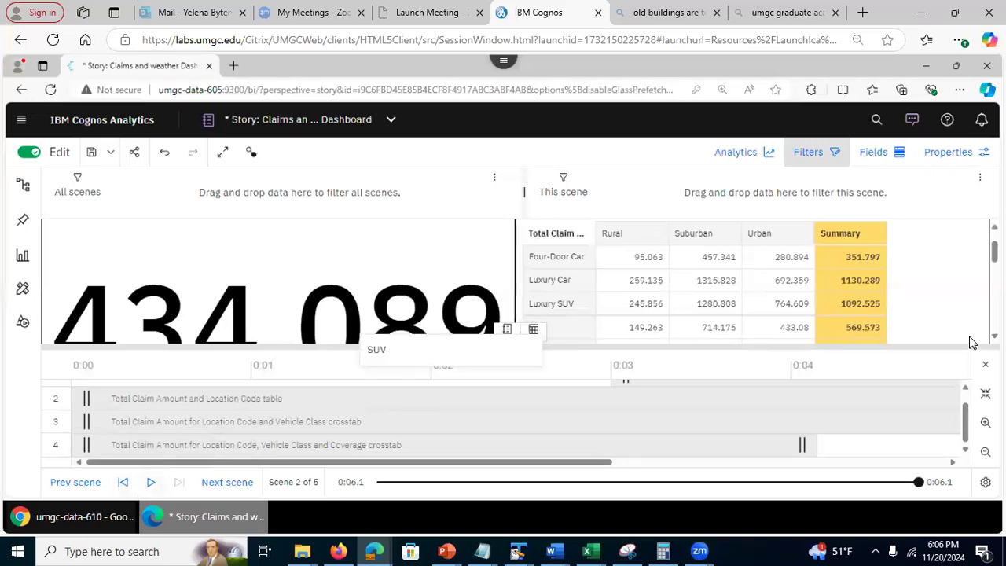
{"action": "left_click", "coordinate": [986, 482]}
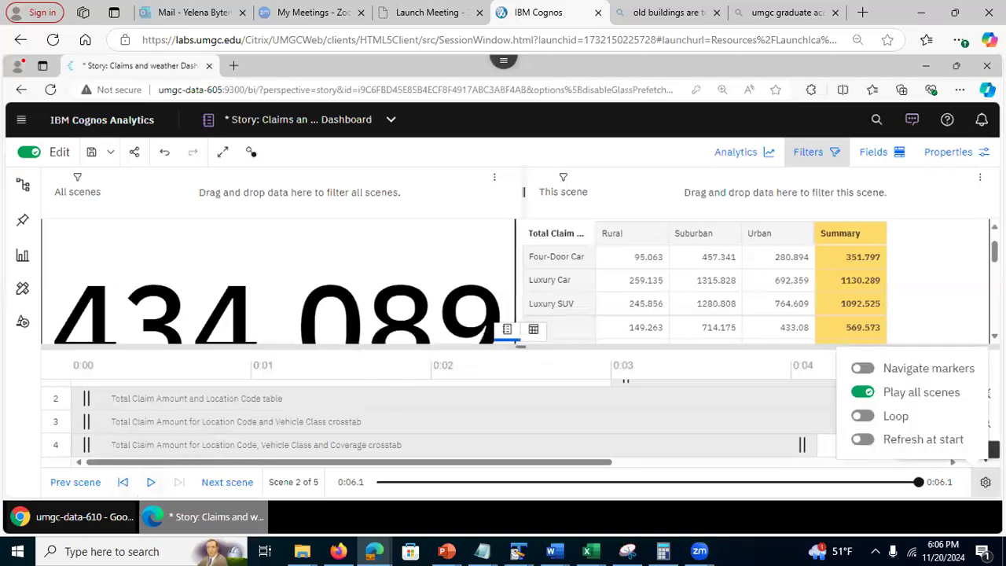
{"action": "right_click", "coordinate": [780, 429]}
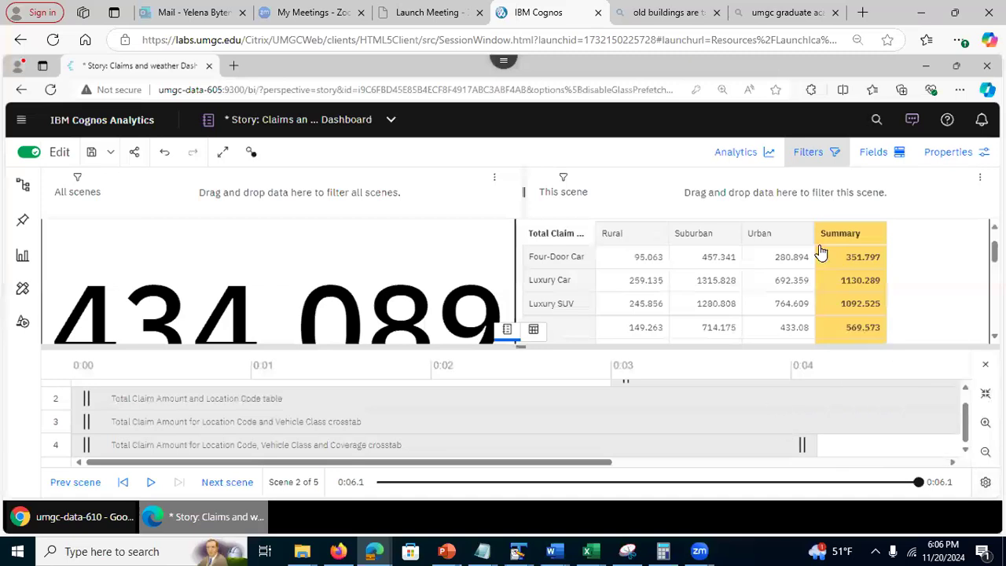
{"action": "left_click", "coordinate": [923, 363]}
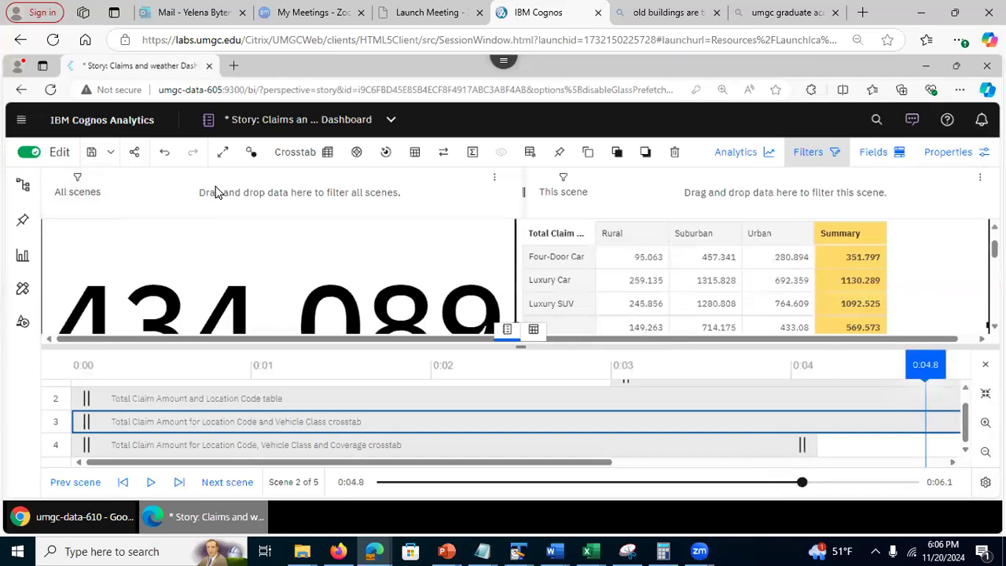
Step: Open the story's properties, close the scene timeline, and set the scene transition to Sweep
{"action": "left_click", "coordinate": [940, 155]}
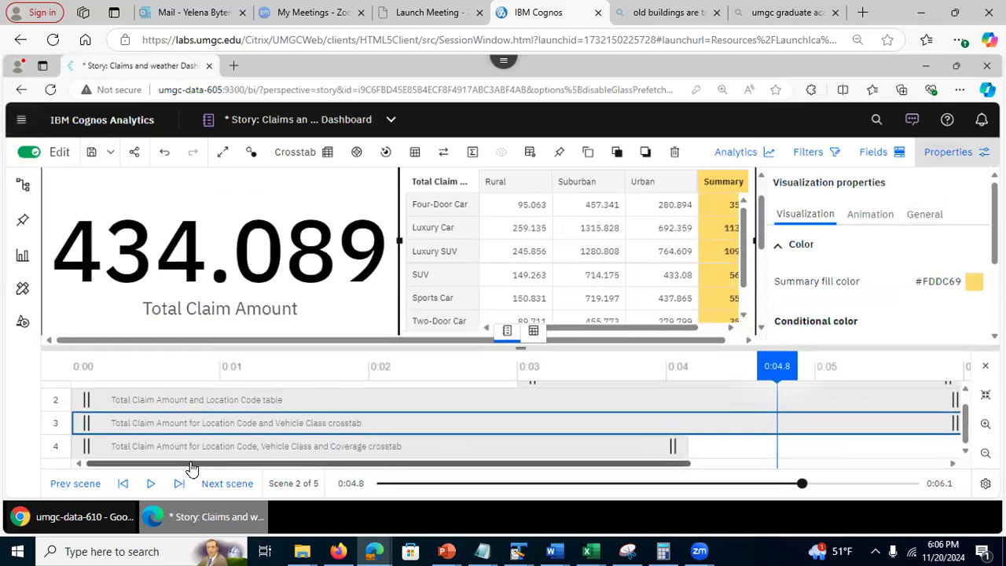
{"action": "left_click", "coordinate": [508, 332]}
{"action": "left_click", "coordinate": [589, 403]}
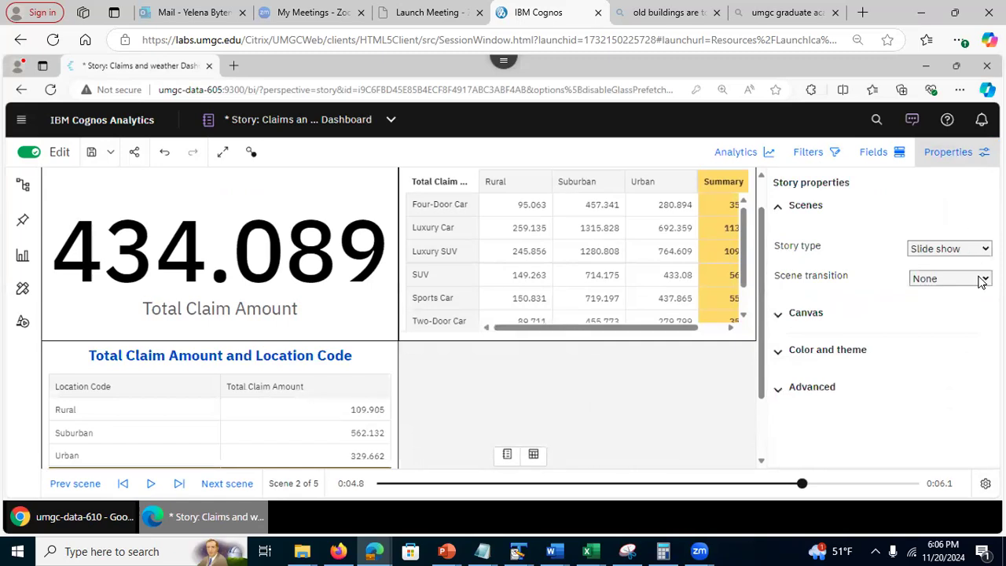
{"action": "left_click", "coordinate": [950, 278]}
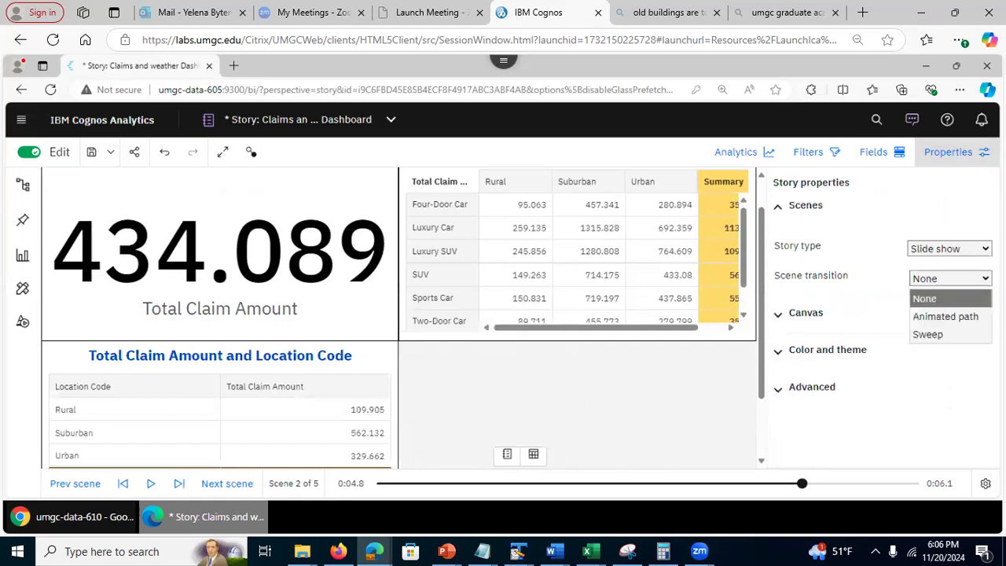
{"action": "left_click", "coordinate": [941, 337]}
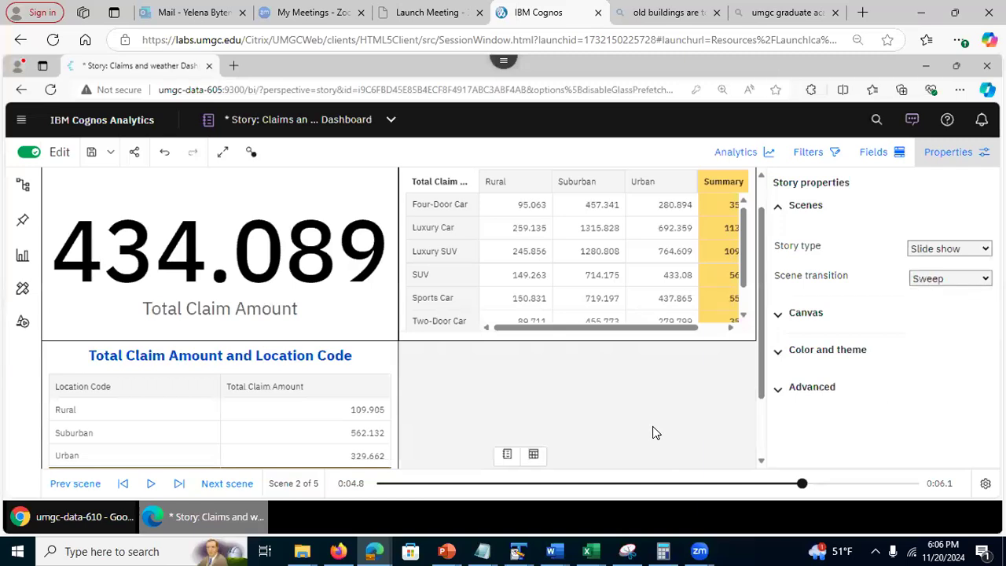
Step: Leave edit mode, return to scene 1, and watch the slide show play through to scene 5
{"action": "left_click", "coordinate": [37, 154]}
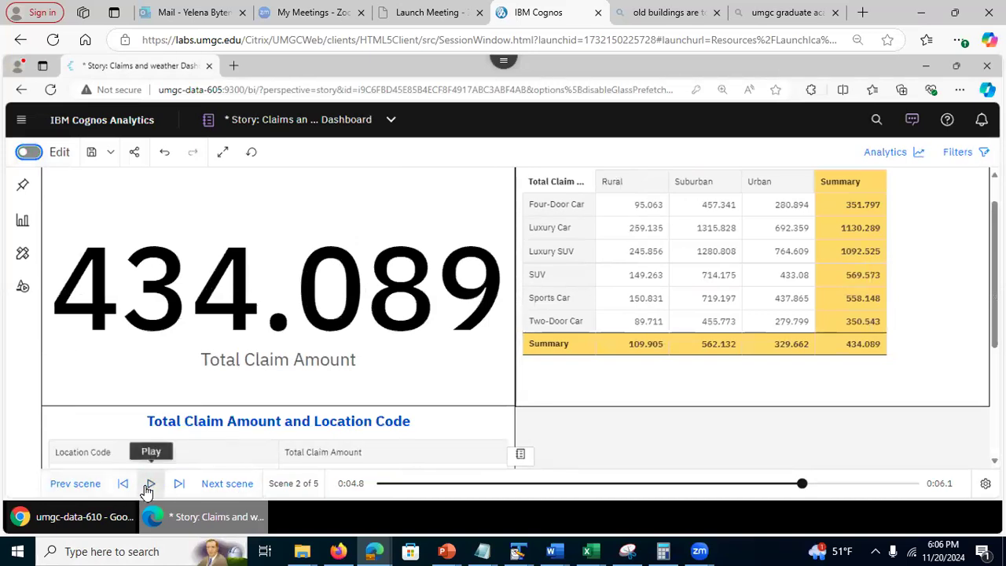
{"action": "left_click", "coordinate": [123, 483]}
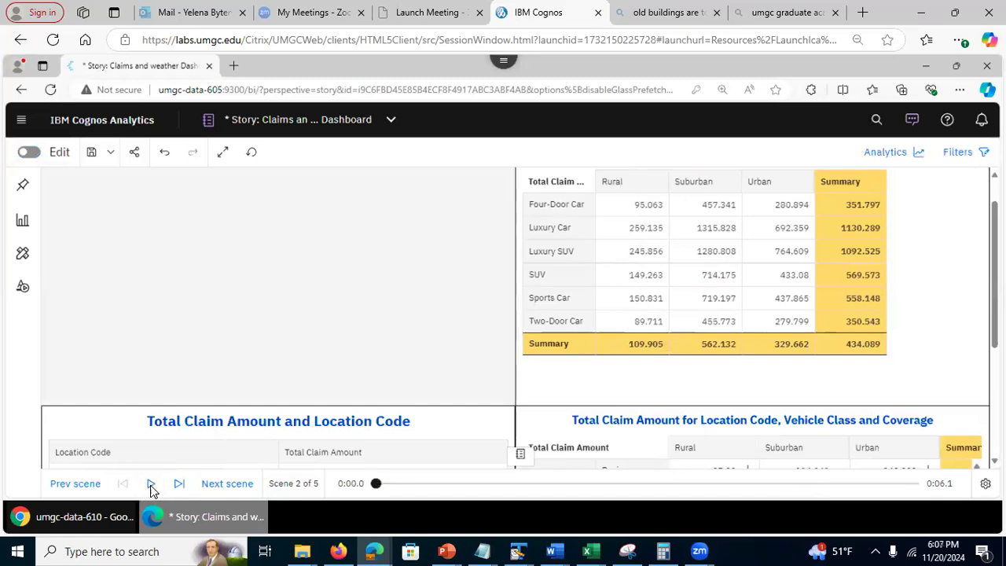
{"action": "left_click", "coordinate": [82, 483]}
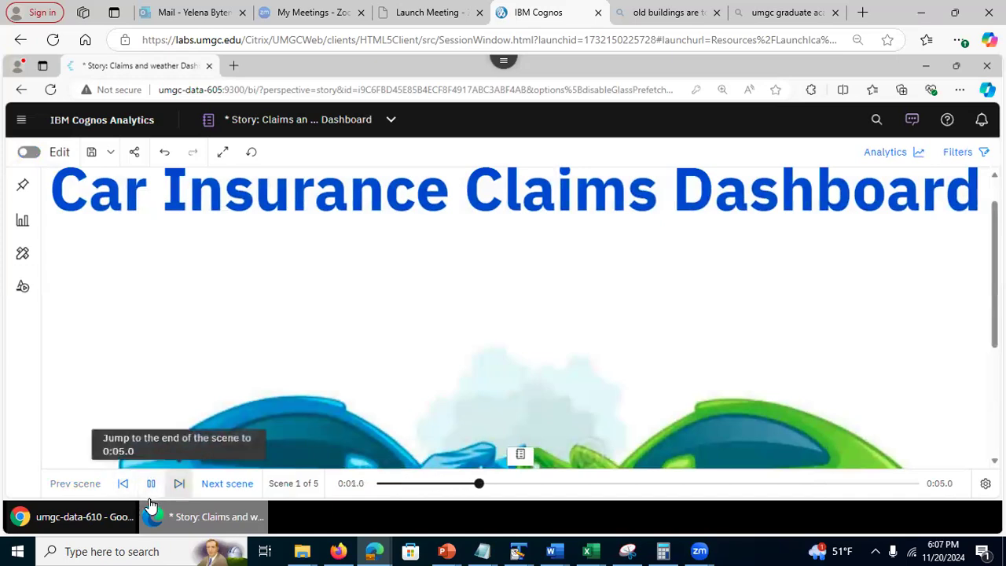
{"action": "key", "text": "alt+Tab"}
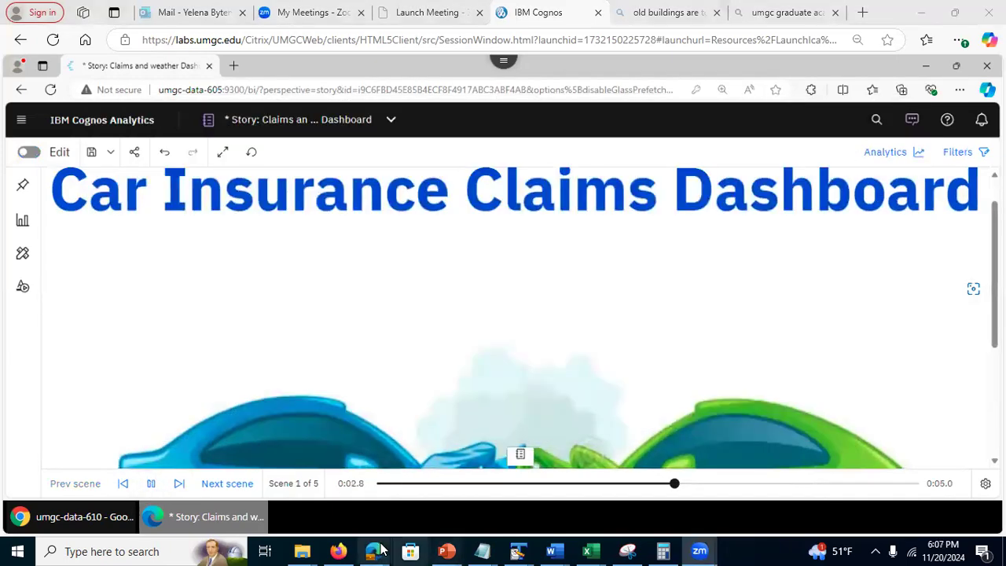
{"action": "mouse_move", "coordinate": [374, 550]}
{"action": "left_click", "coordinate": [445, 485]}
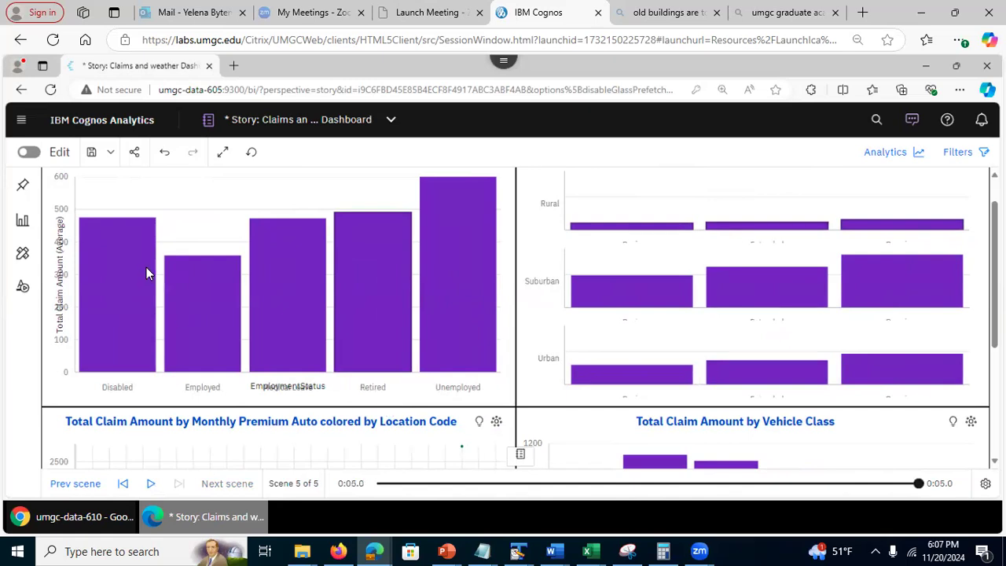
Step: Save the story, re-enter edit mode, and change its type to Guided journey with the layout placing scenes in a row along a timeline
{"action": "left_click", "coordinate": [92, 154]}
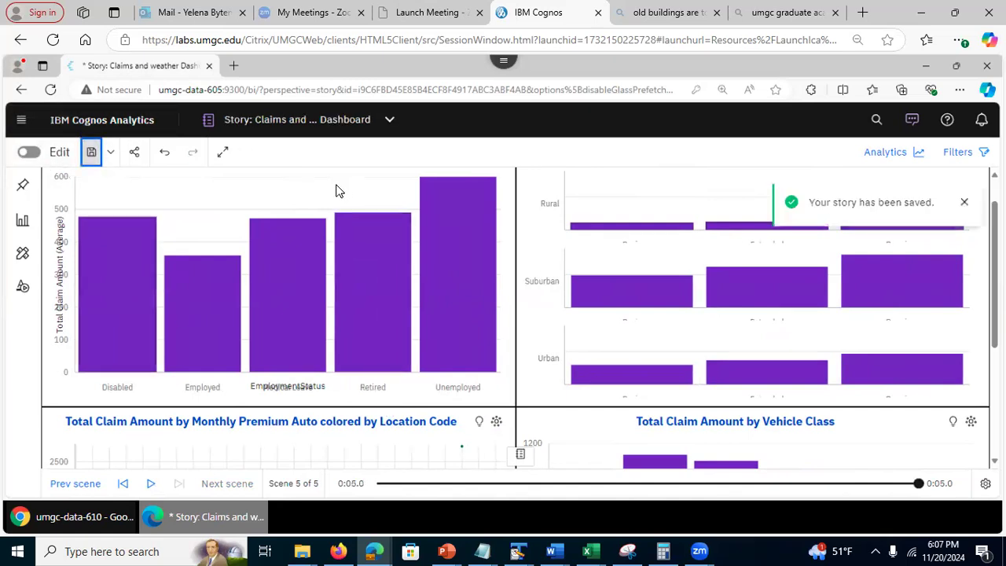
{"action": "left_click", "coordinate": [32, 152]}
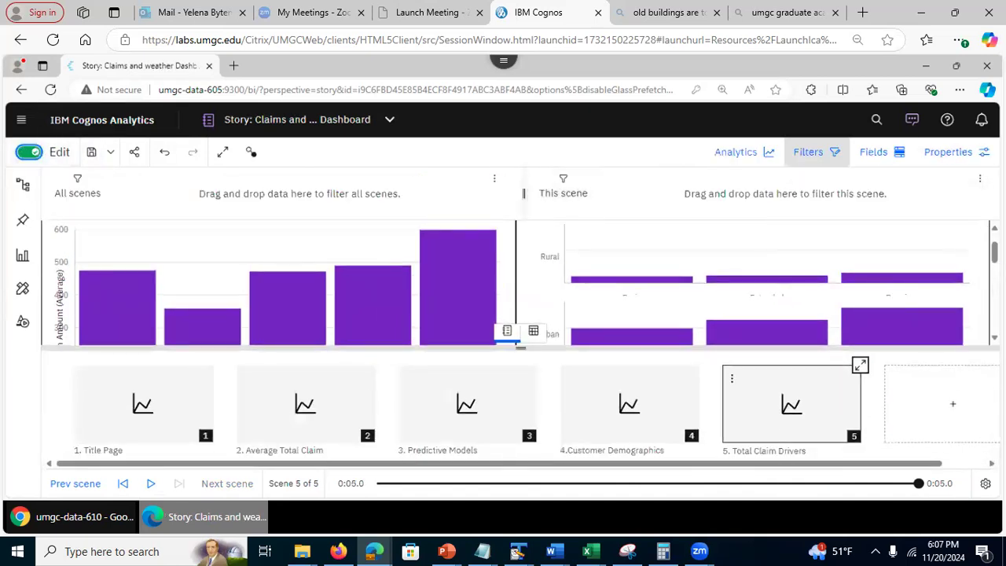
{"action": "left_click", "coordinate": [961, 155]}
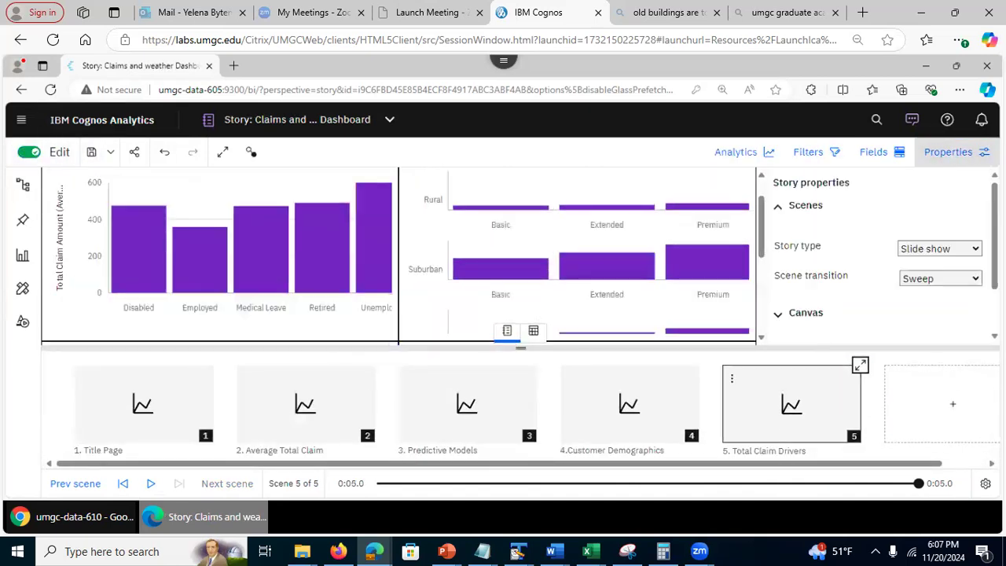
{"action": "left_click", "coordinate": [965, 250]}
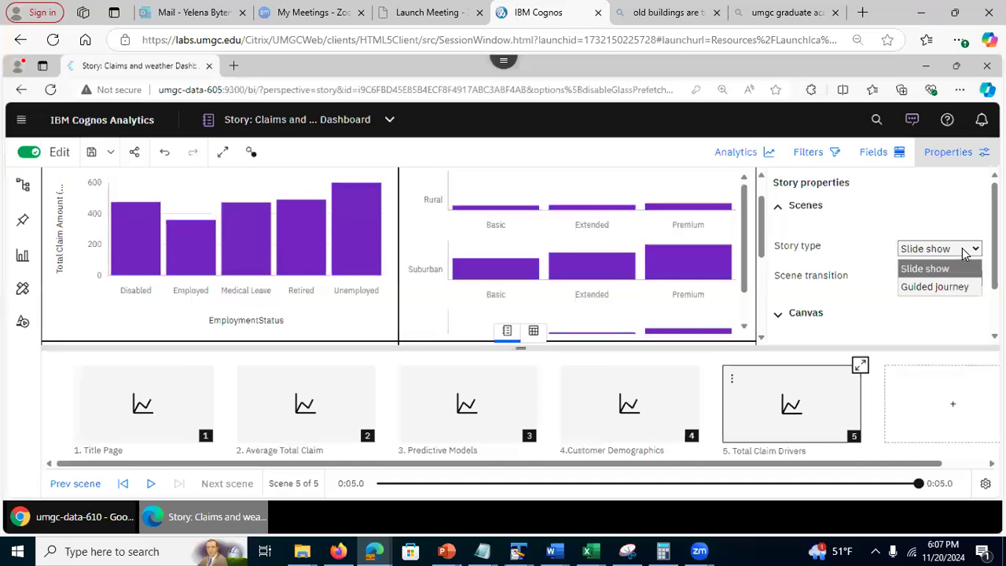
{"action": "left_click", "coordinate": [935, 288]}
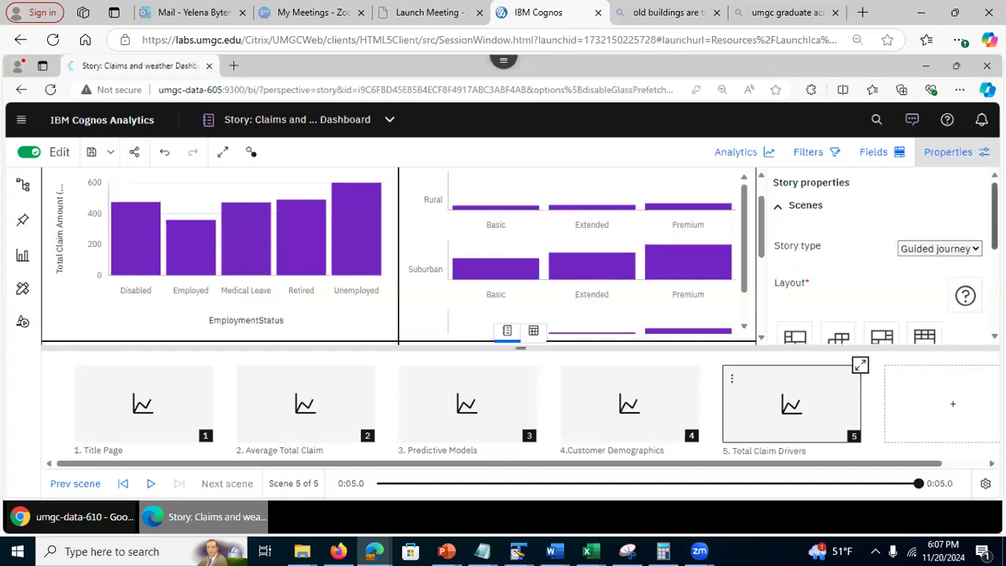
{"action": "scroll", "coordinate": [872, 302], "scroll_direction": "down", "scroll_amount": 2}
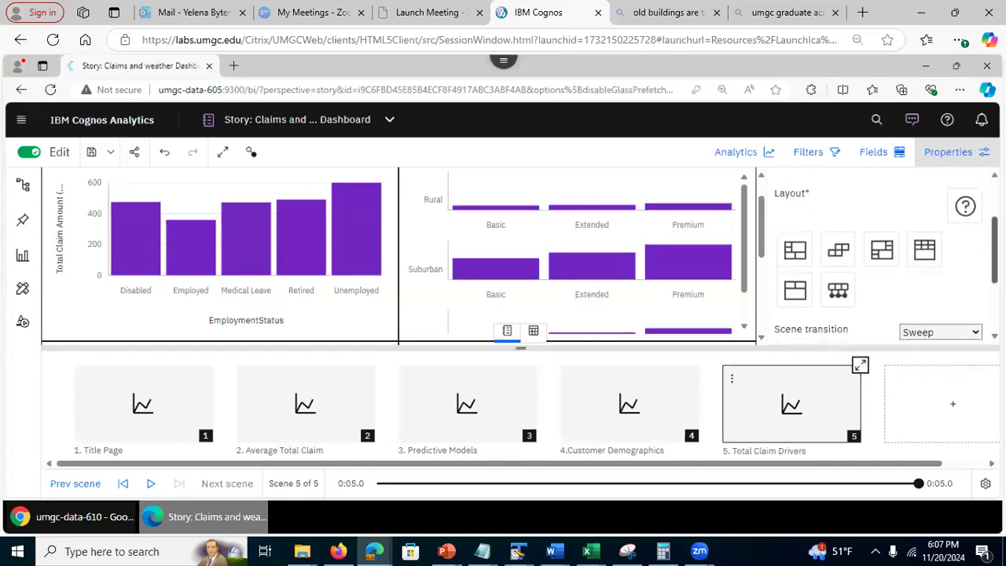
{"action": "left_click", "coordinate": [839, 293]}
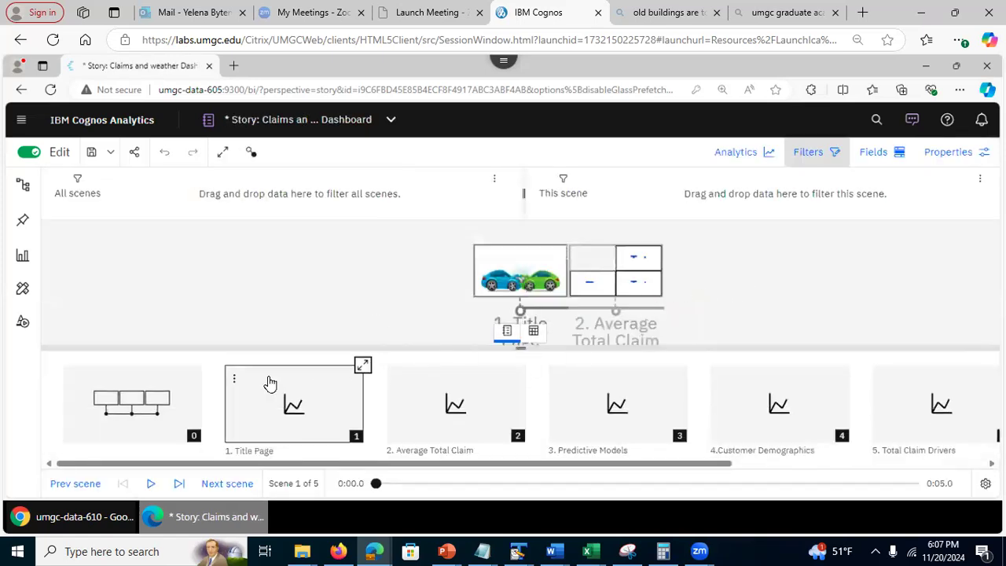
Step: Open the Title Page scene from the guided journey overview and hide the filter area and scene list
{"action": "left_click", "coordinate": [155, 410]}
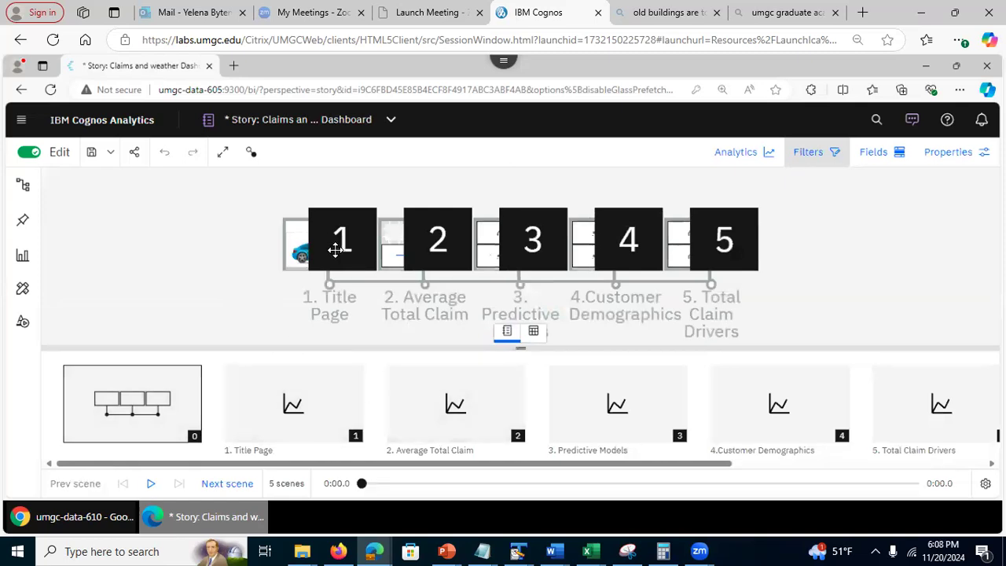
{"action": "left_click", "coordinate": [326, 305]}
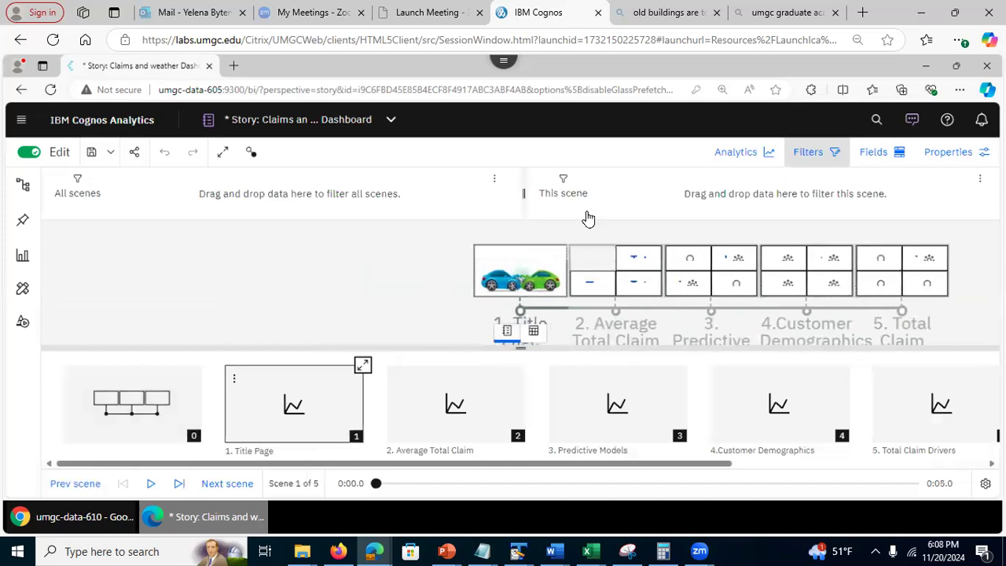
{"action": "left_click", "coordinate": [820, 152]}
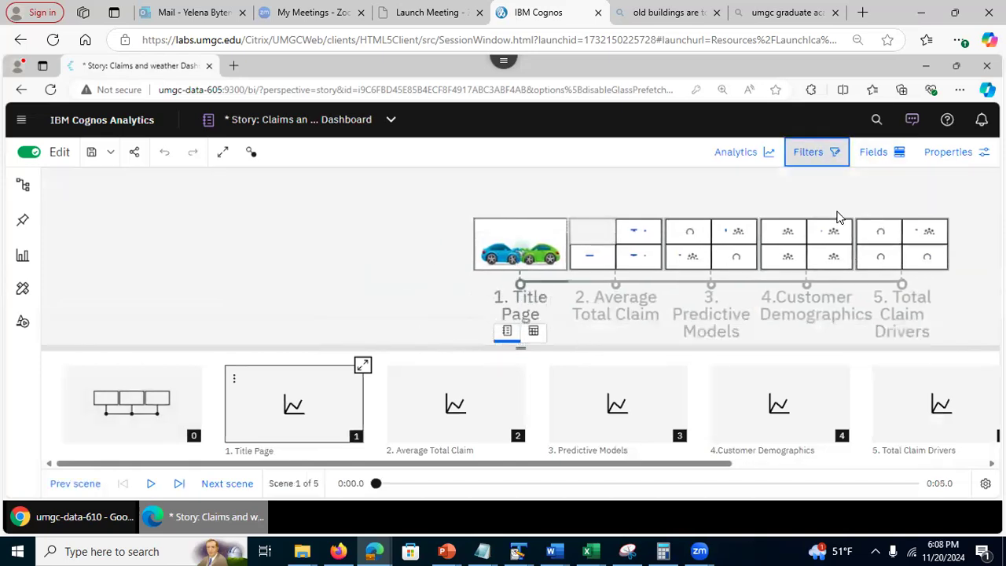
{"action": "left_click", "coordinate": [508, 333]}
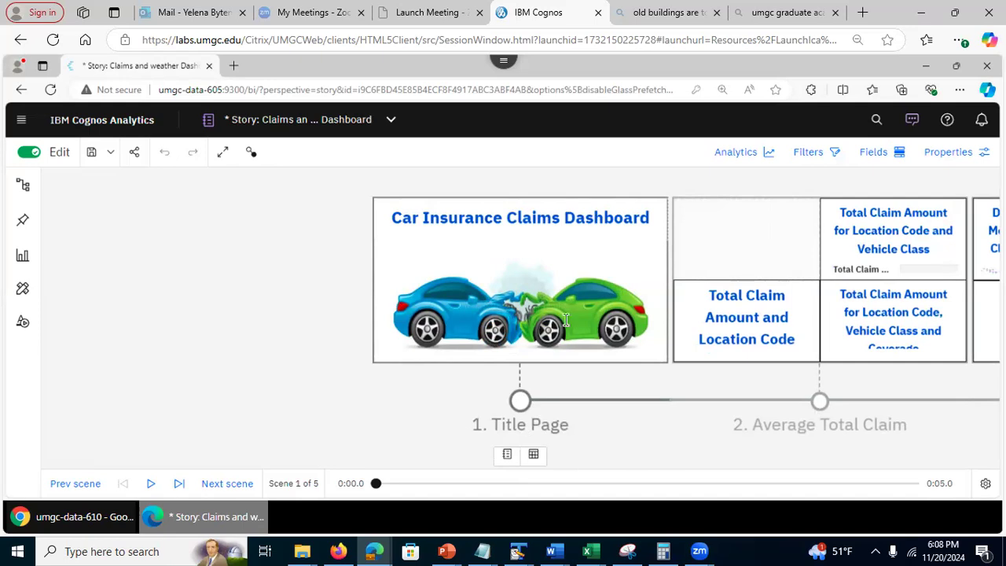
{"action": "left_click_drag", "start_coordinate": [553, 324], "coordinate": [615, 326]}
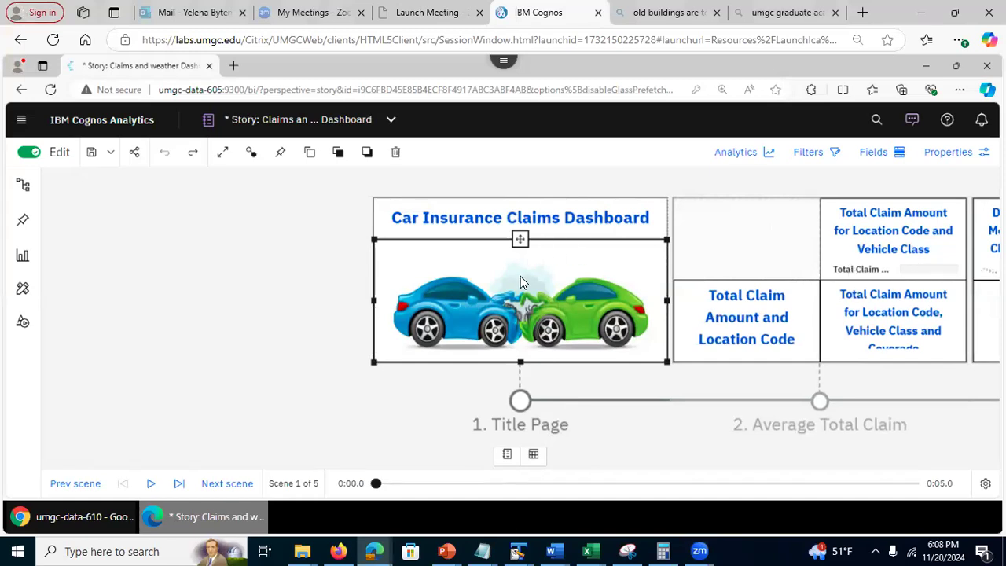
{"action": "left_click", "coordinate": [530, 377]}
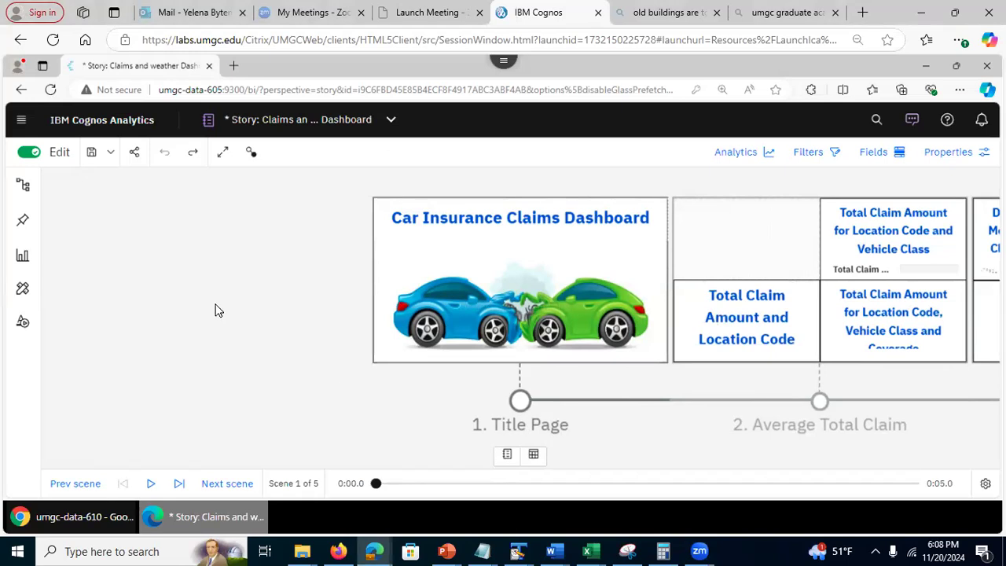
Step: Leave edit mode and play the guided journey, expanding the remote session to full screen during playback
{"action": "left_click", "coordinate": [29, 154]}
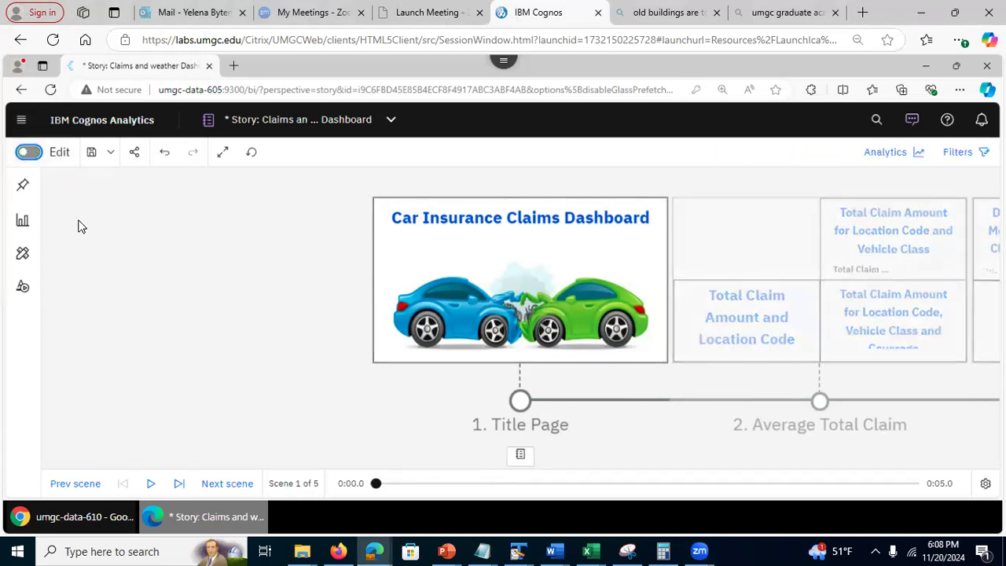
{"action": "left_click", "coordinate": [151, 485]}
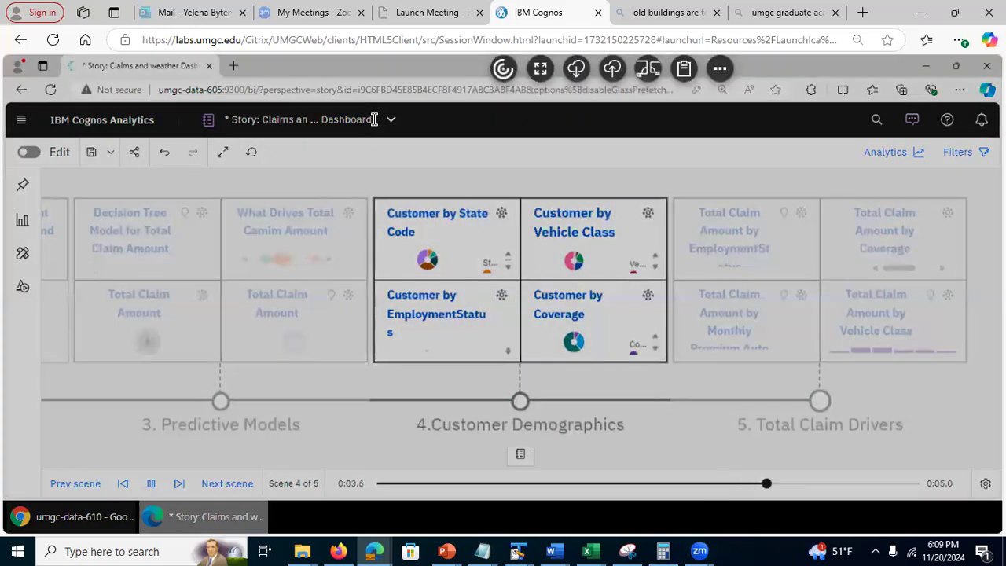
{"action": "left_click", "coordinate": [540, 68]}
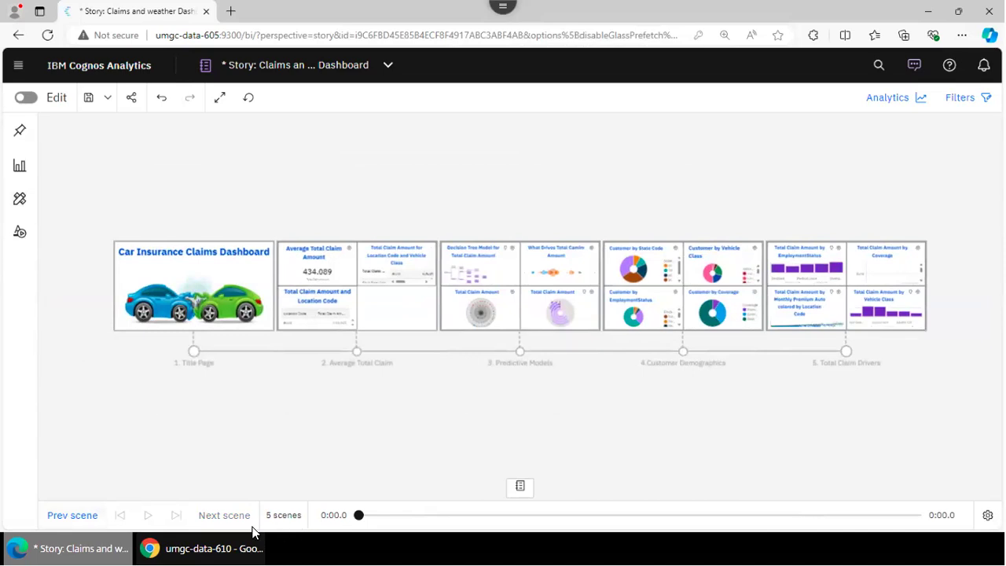
{"action": "left_click", "coordinate": [172, 306]}
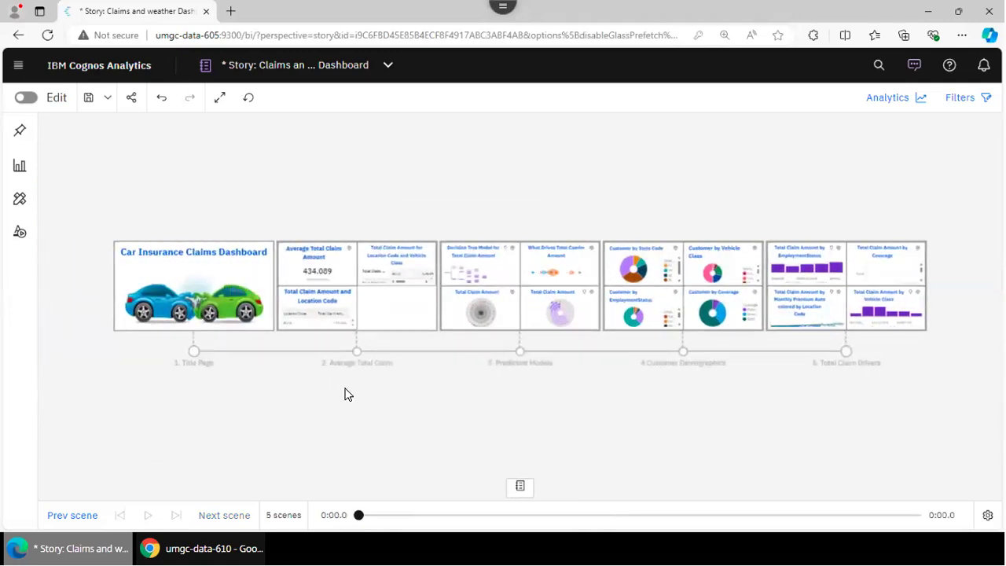
Step: In edit mode, add a scene after Total Claim Drivers using the template with a title and two side-by-side visualizations, and select its placeholders
{"action": "left_click", "coordinate": [31, 100]}
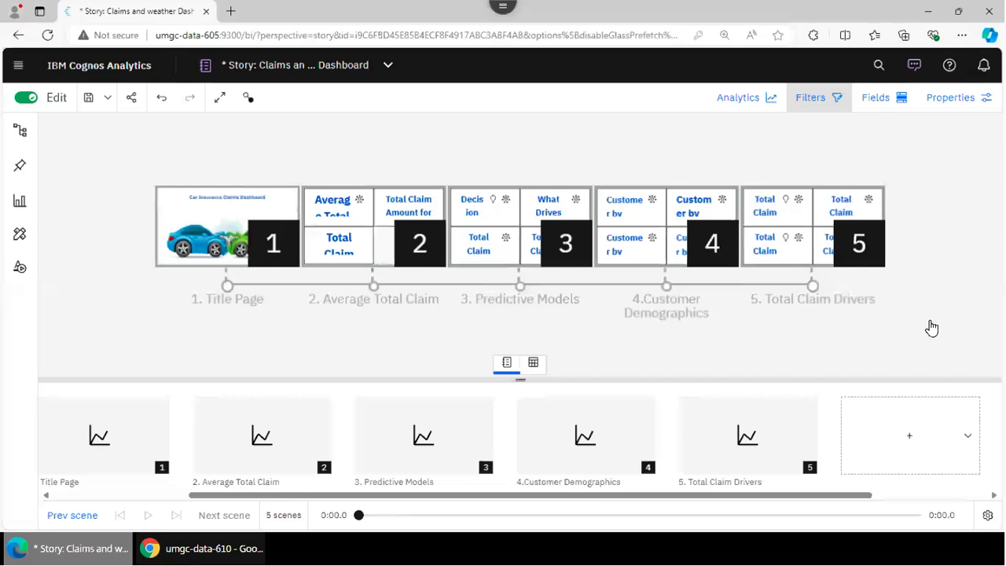
{"action": "left_click", "coordinate": [967, 439]}
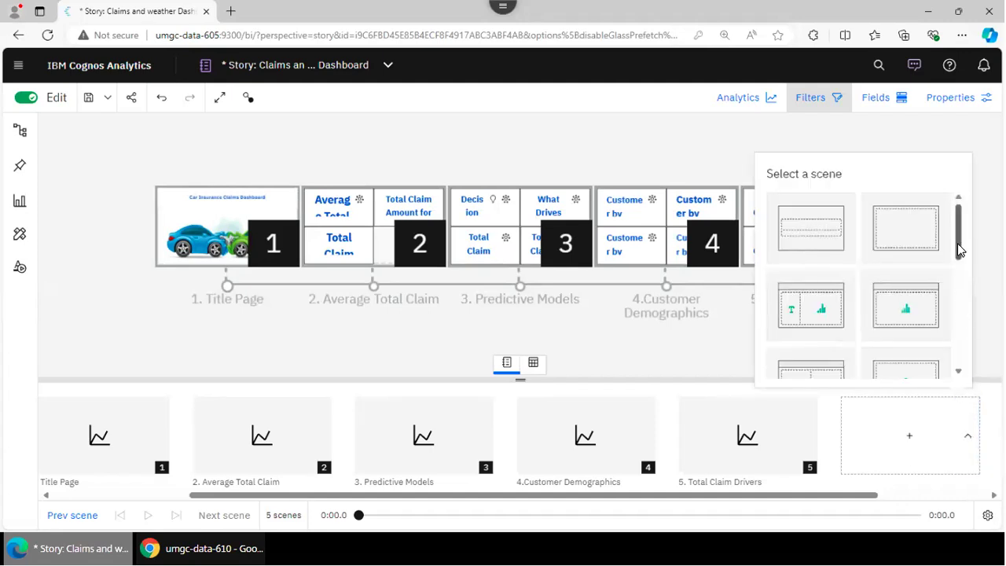
{"action": "scroll", "coordinate": [962, 259], "scroll_direction": "down", "scroll_amount": 2}
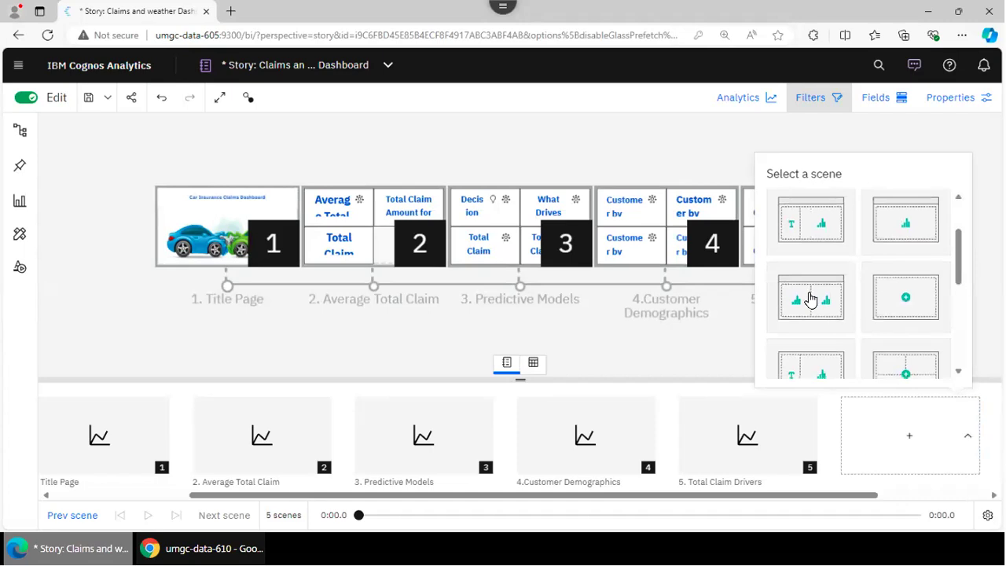
{"action": "left_click", "coordinate": [812, 299]}
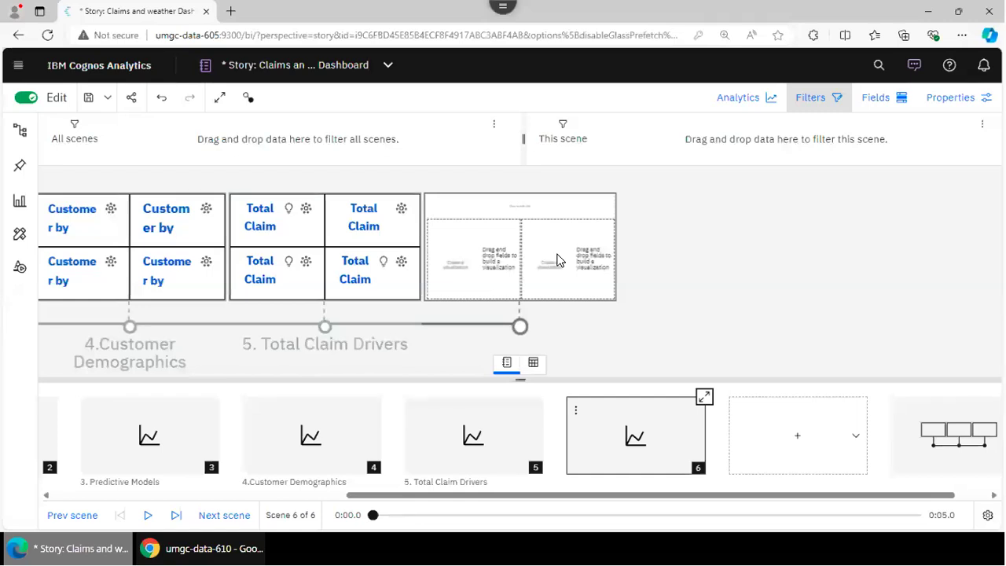
{"action": "left_click", "coordinate": [516, 236]}
{"action": "left_click", "coordinate": [567, 211]}
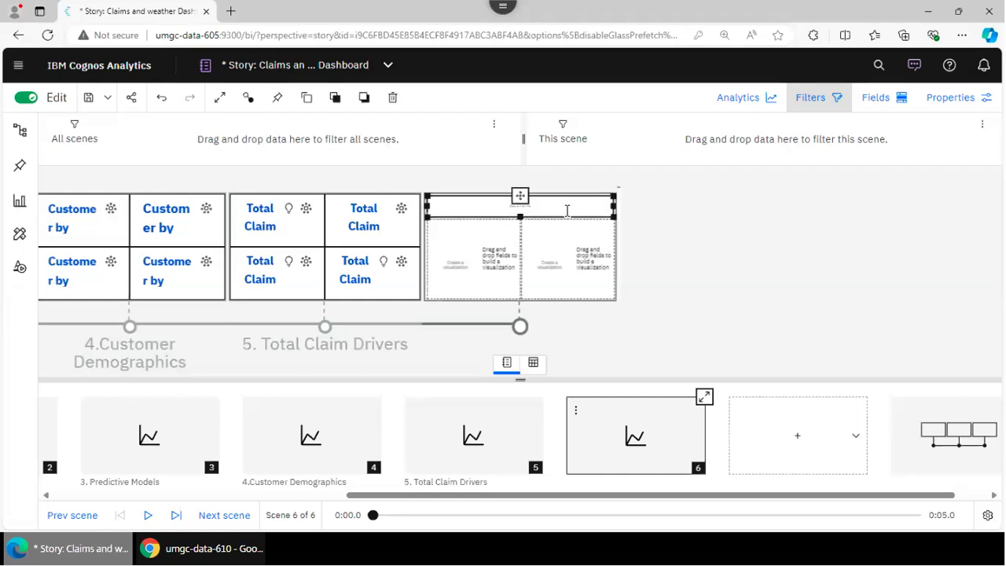
{"action": "left_click", "coordinate": [548, 266]}
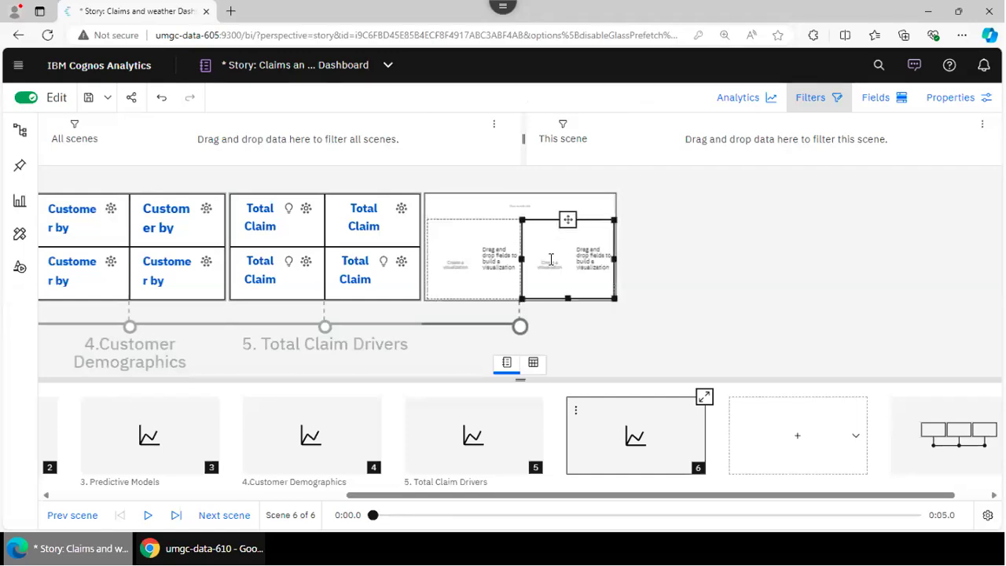
Step: Undo the addition of the scene after Total Claim Drivers and save the story
{"action": "left_click", "coordinate": [162, 99]}
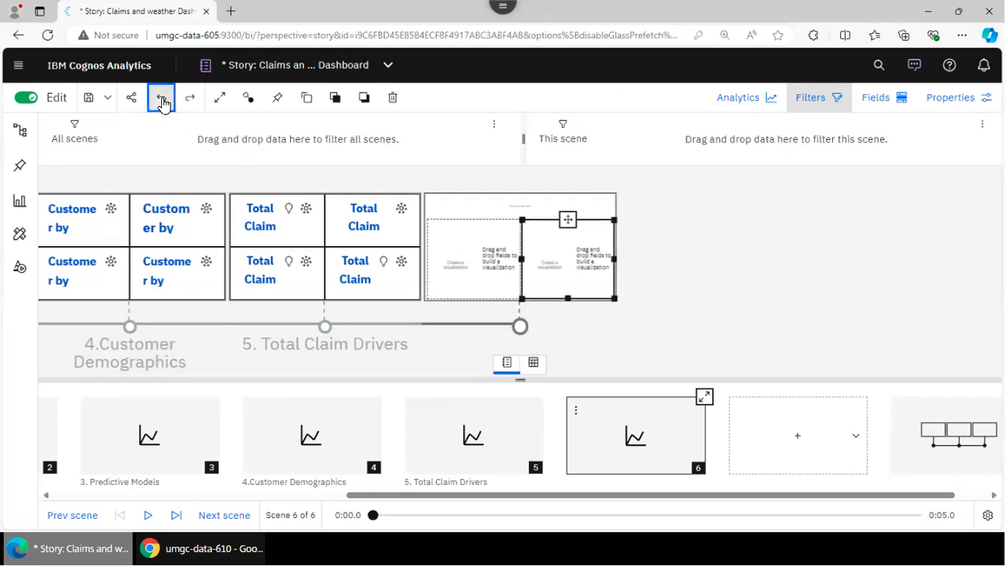
{"action": "left_click", "coordinate": [163, 98]}
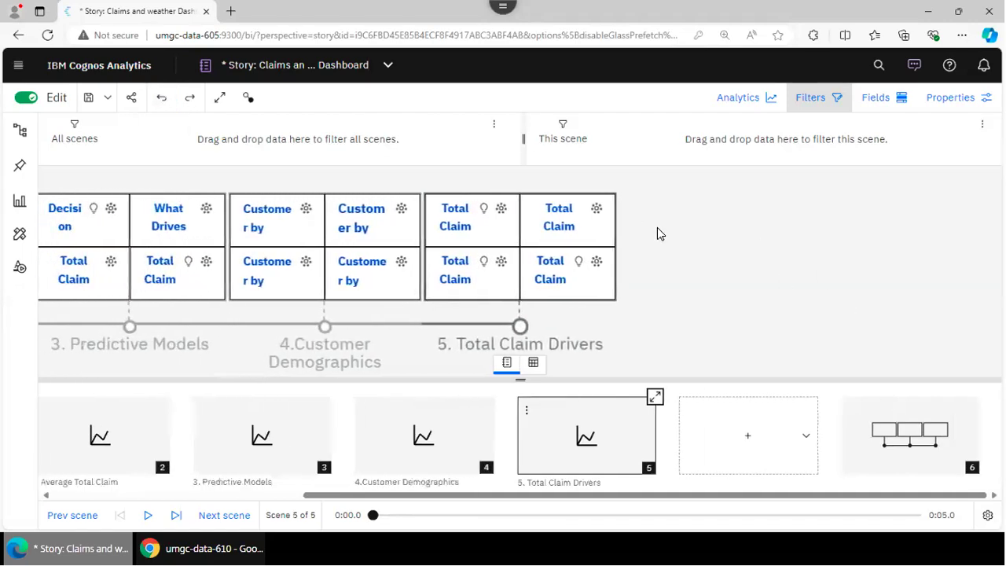
{"action": "left_click", "coordinate": [89, 98]}
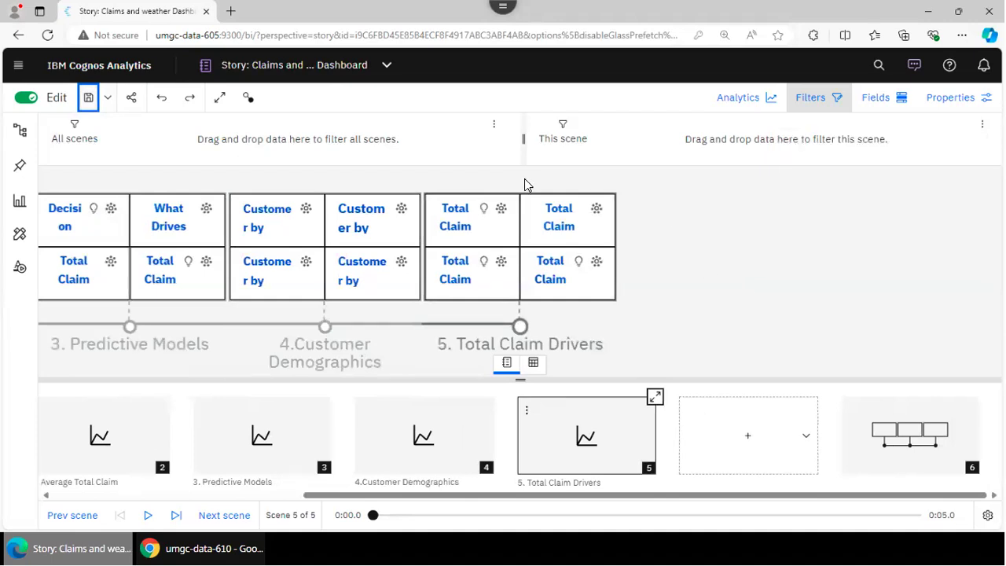
Step: Close the open story and the Claims and weather Dashboard to return to the Content page
{"action": "left_click", "coordinate": [385, 65]}
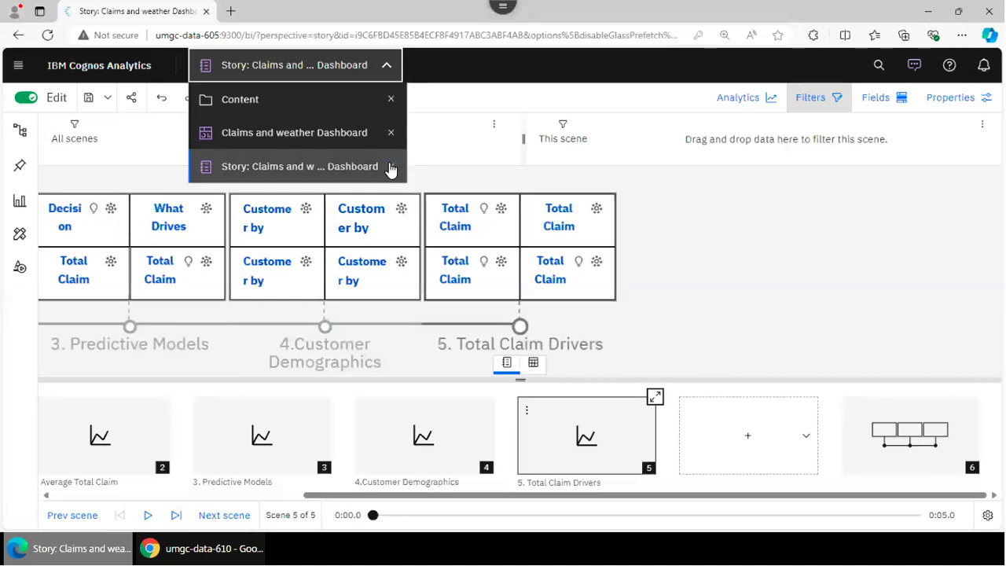
{"action": "left_click", "coordinate": [383, 141]}
{"action": "left_click", "coordinate": [385, 64]}
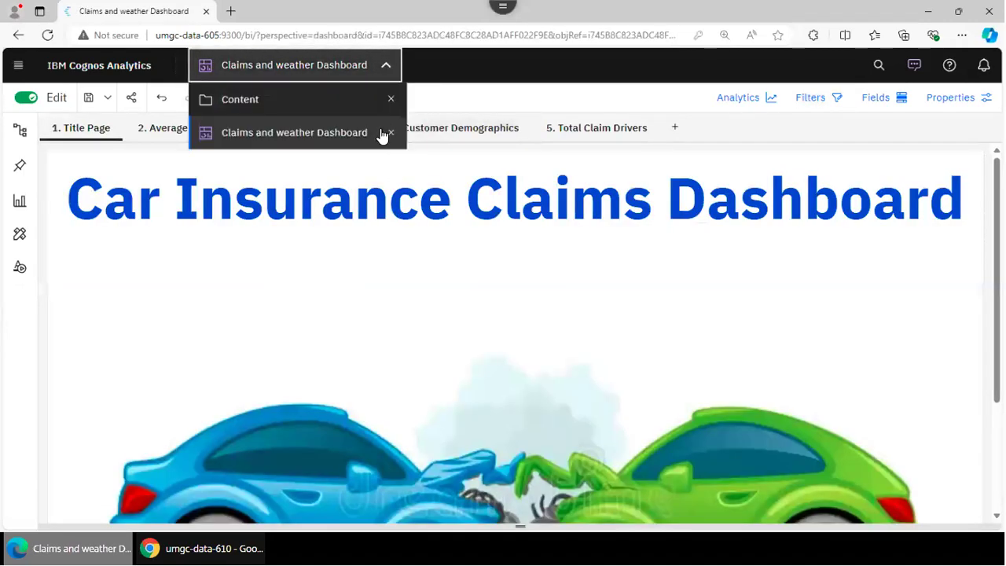
{"action": "left_click", "coordinate": [388, 133]}
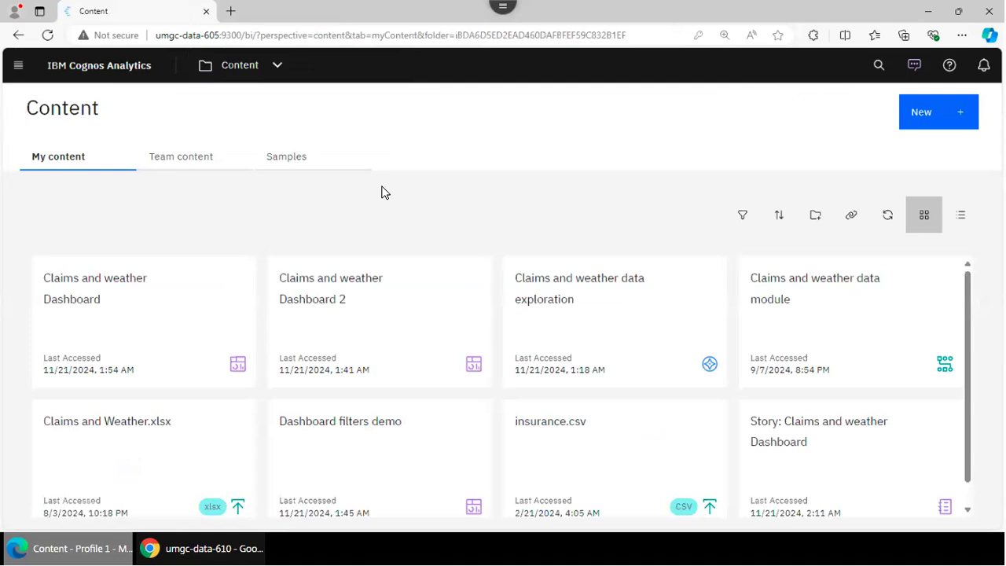
Step: Create a new story from the Slideshow template
{"action": "left_click", "coordinate": [953, 121]}
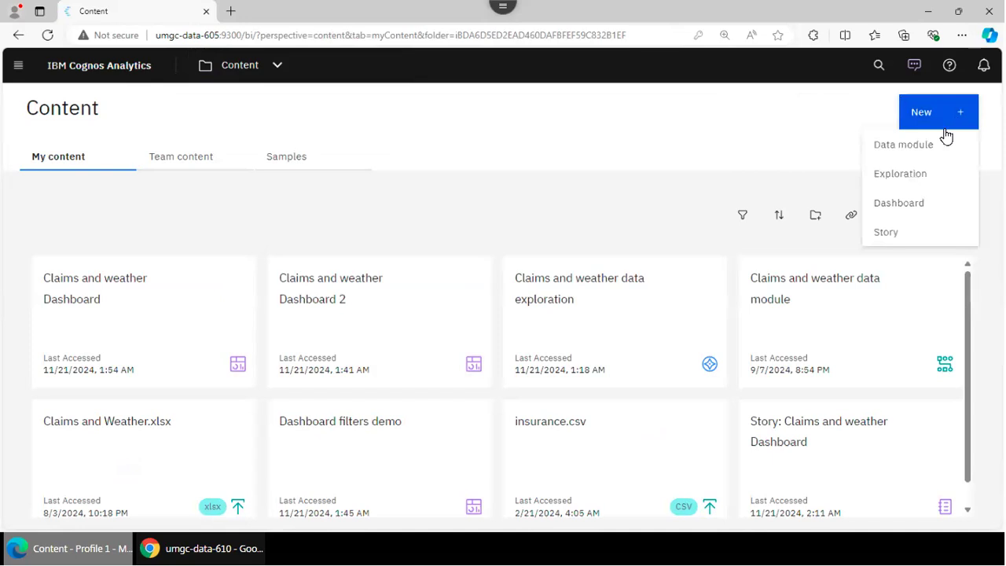
{"action": "left_click", "coordinate": [889, 234]}
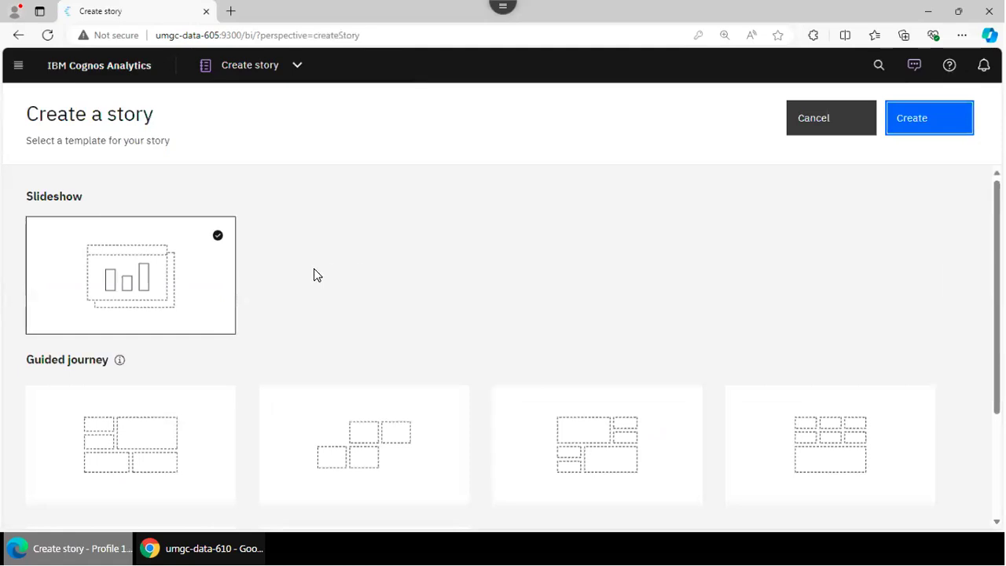
{"action": "left_click", "coordinate": [149, 282]}
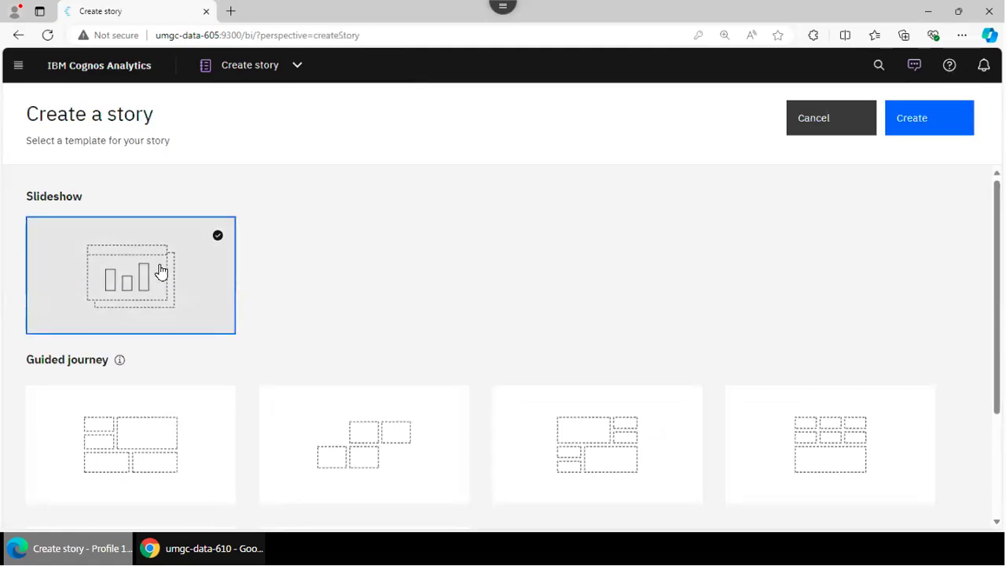
{"action": "left_click", "coordinate": [959, 115]}
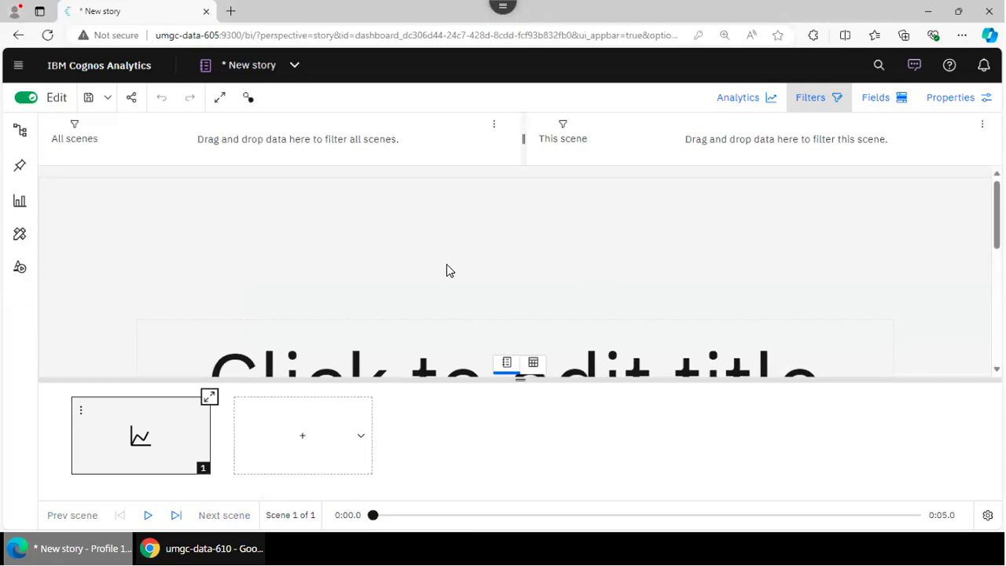
Step: Add the Claims and weather data module from My content as the new story's data source
{"action": "left_click", "coordinate": [21, 132]}
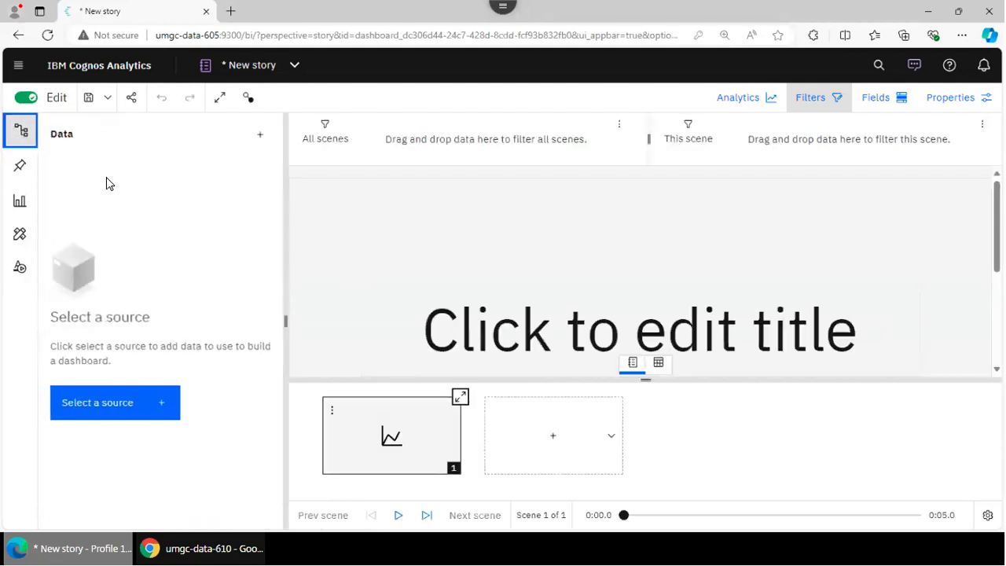
{"action": "left_click", "coordinate": [117, 395]}
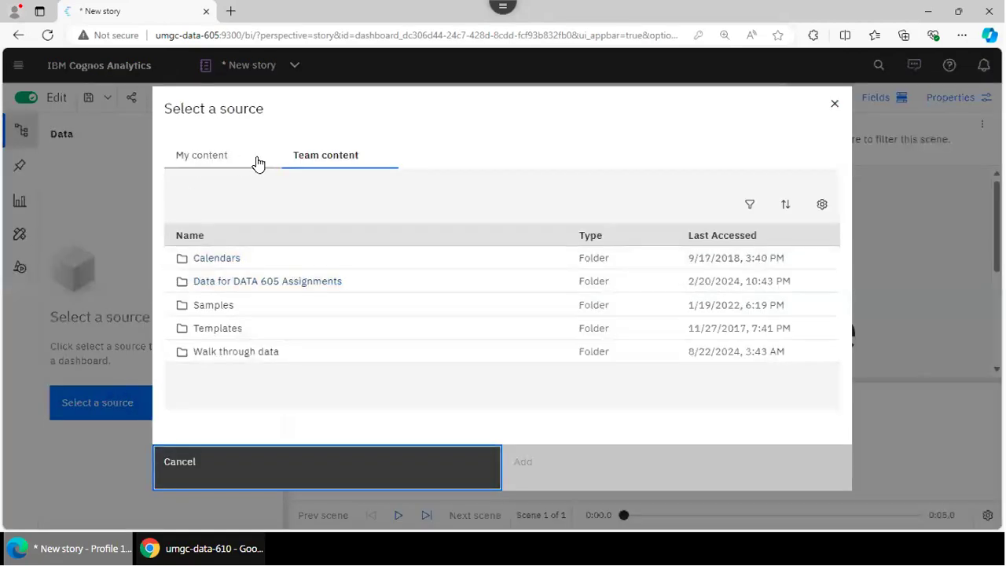
{"action": "left_click", "coordinate": [207, 163]}
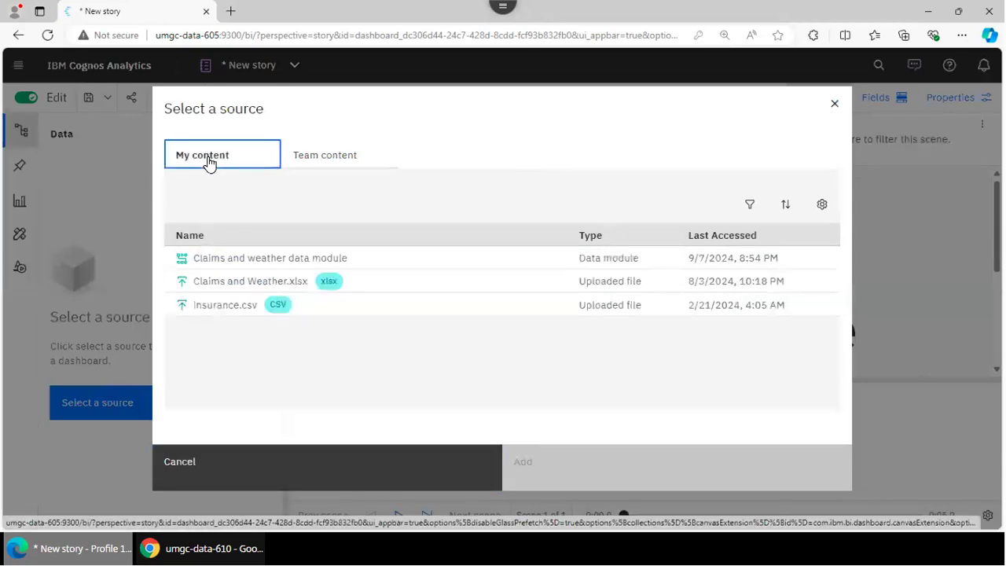
{"action": "left_click", "coordinate": [296, 259]}
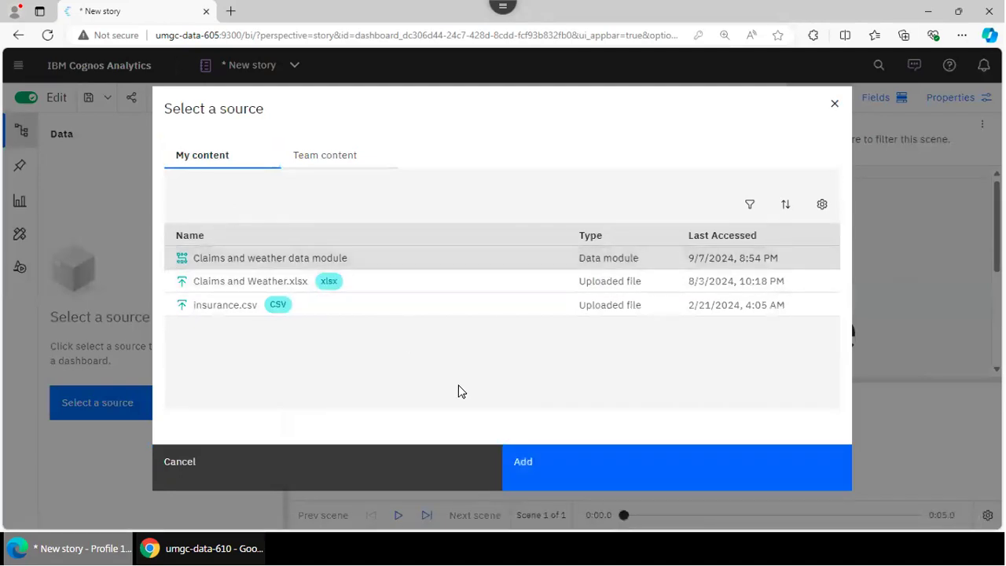
{"action": "left_click", "coordinate": [551, 466]}
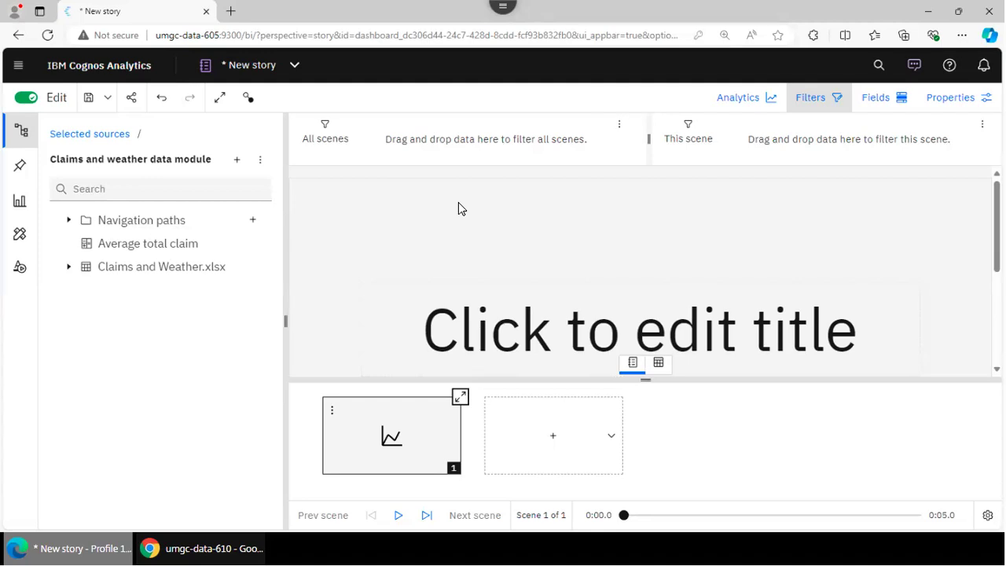
Step: Close the new story without saving it and return to the Content page
{"action": "left_click", "coordinate": [295, 66]}
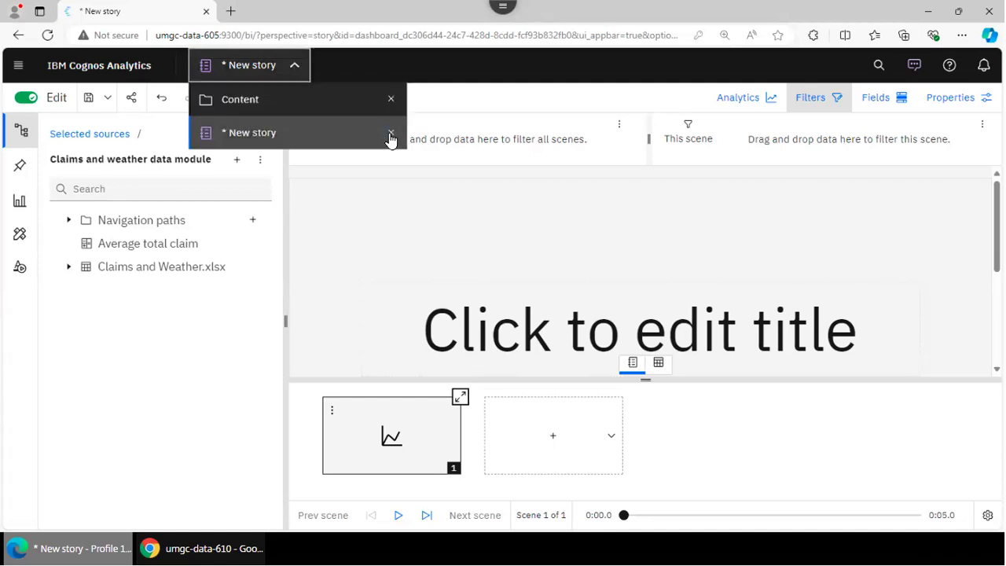
{"action": "left_click", "coordinate": [390, 135]}
{"action": "left_click", "coordinate": [548, 337]}
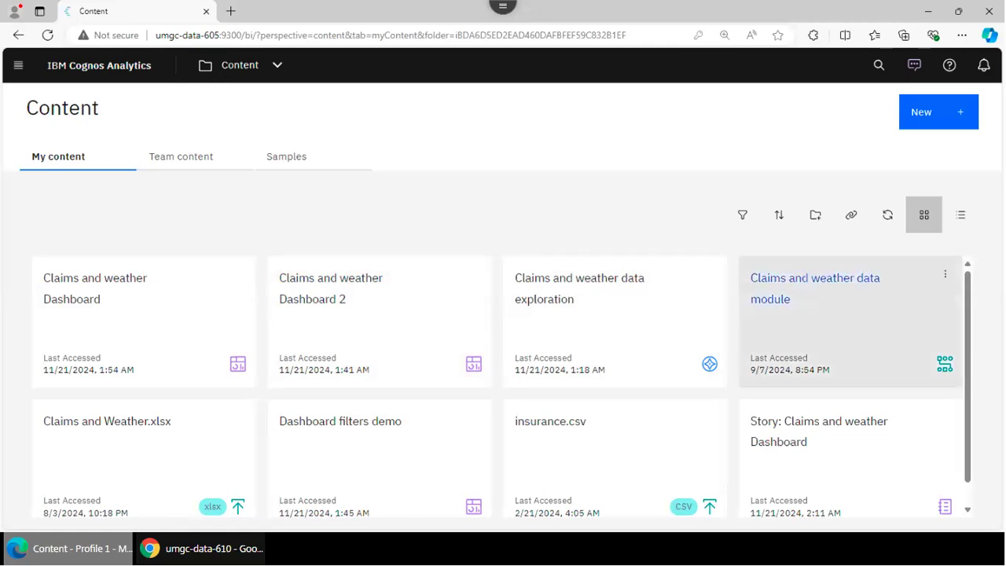
Step: Open the properties of the Claims and weather data module and highlight its ID in the general details
{"action": "scroll", "coordinate": [973, 397], "scroll_direction": "down", "scroll_amount": 1}
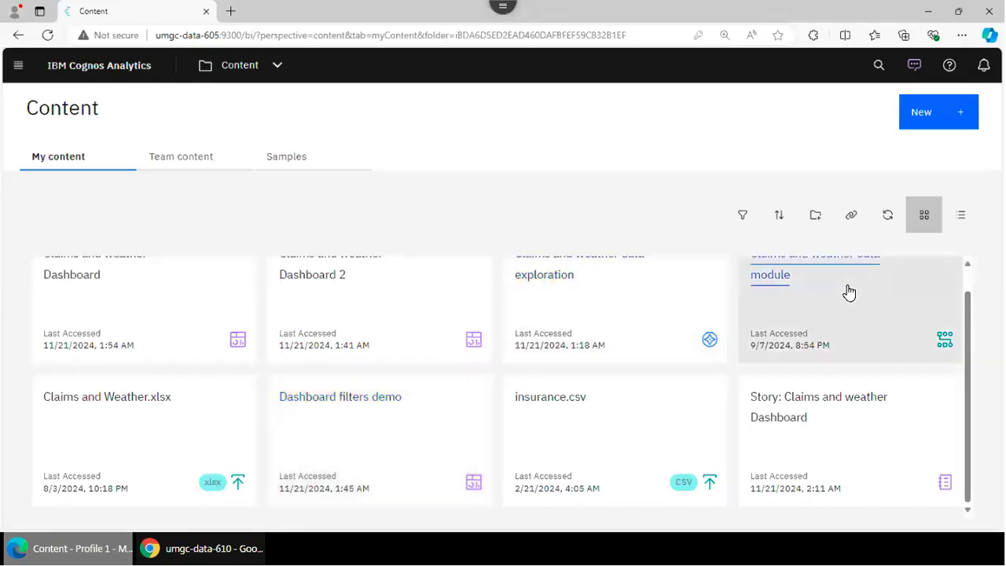
{"action": "left_click", "coordinate": [932, 306]}
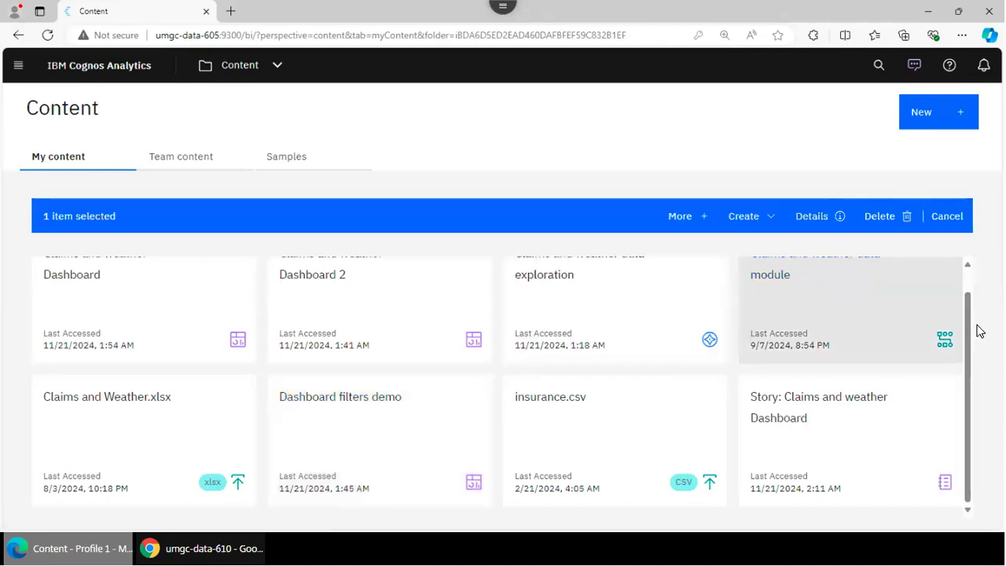
{"action": "scroll", "coordinate": [967, 285], "scroll_direction": "up", "scroll_amount": 1}
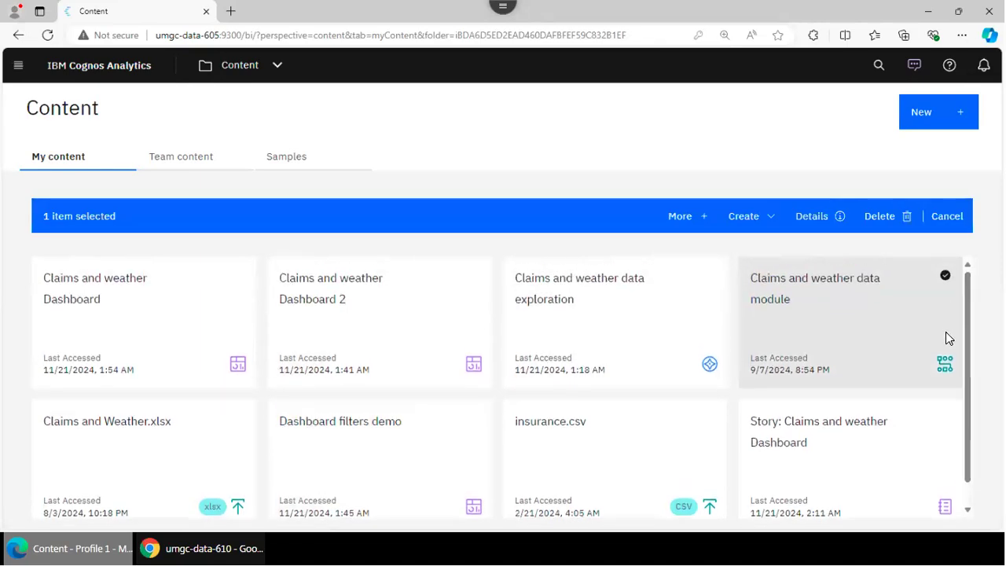
{"action": "left_click", "coordinate": [945, 276]}
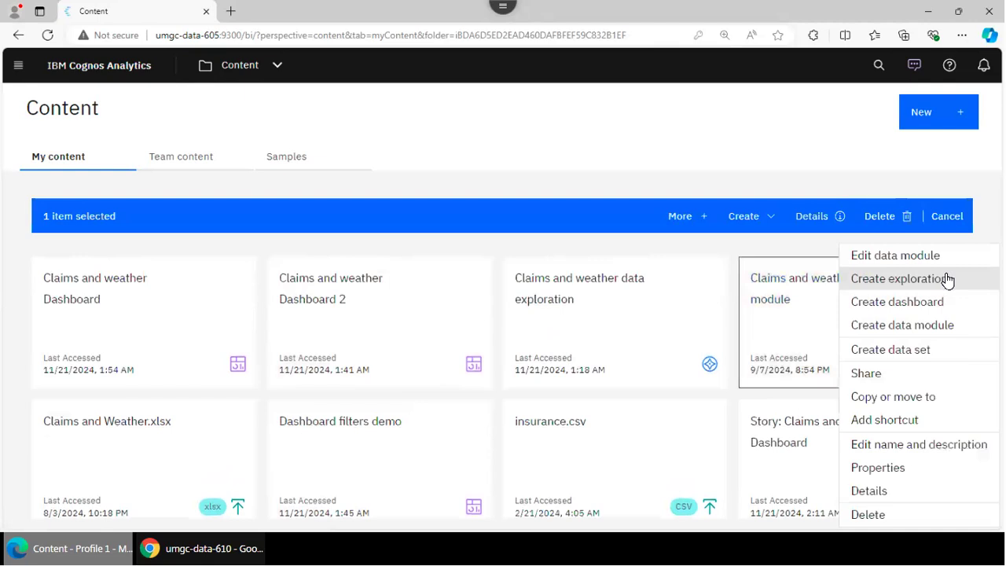
{"action": "left_click", "coordinate": [893, 471]}
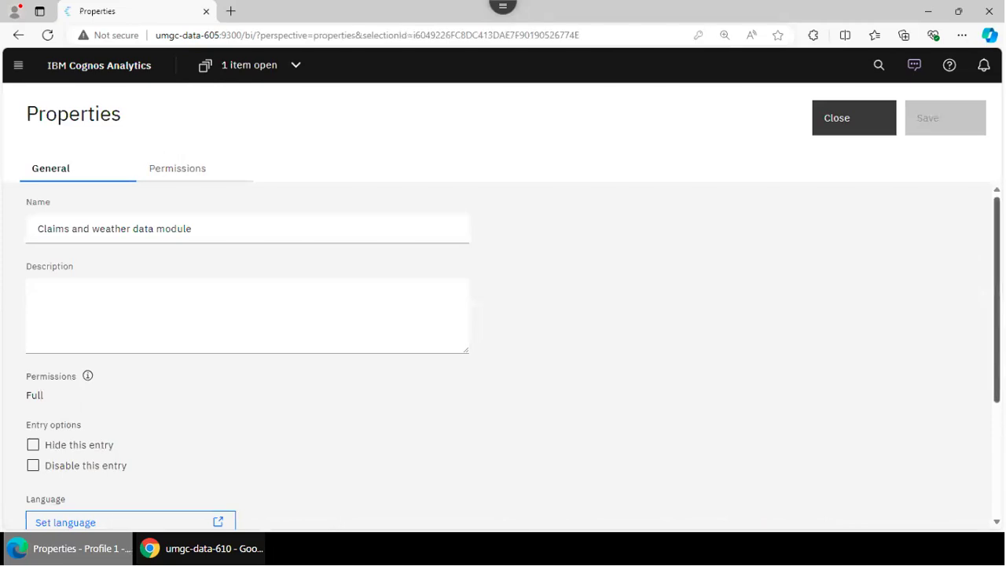
{"action": "scroll", "coordinate": [997, 315], "scroll_direction": "down", "scroll_amount": 3}
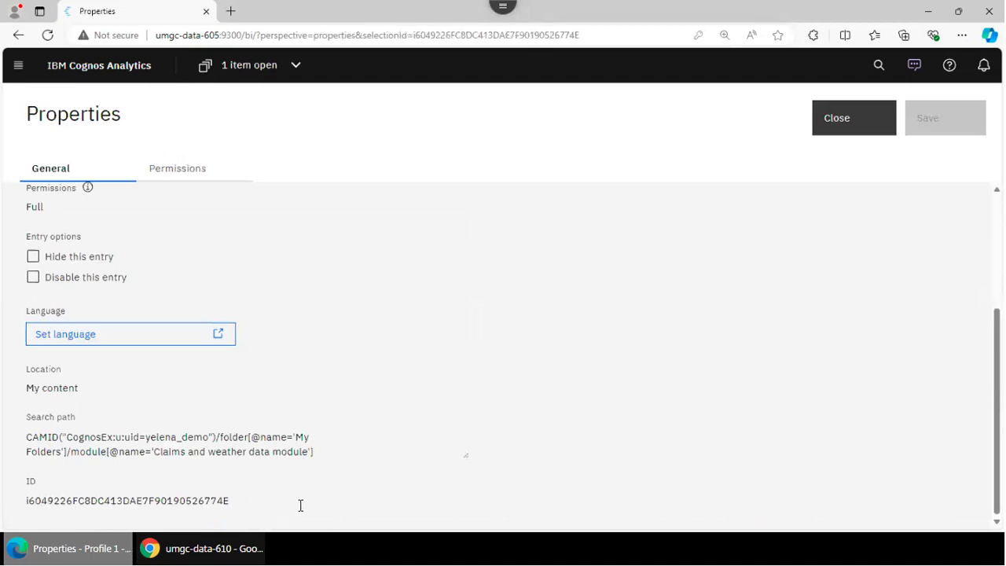
{"action": "left_click", "coordinate": [189, 507]}
{"action": "left_click_drag", "start_coordinate": [230, 501], "coordinate": [28, 506]}
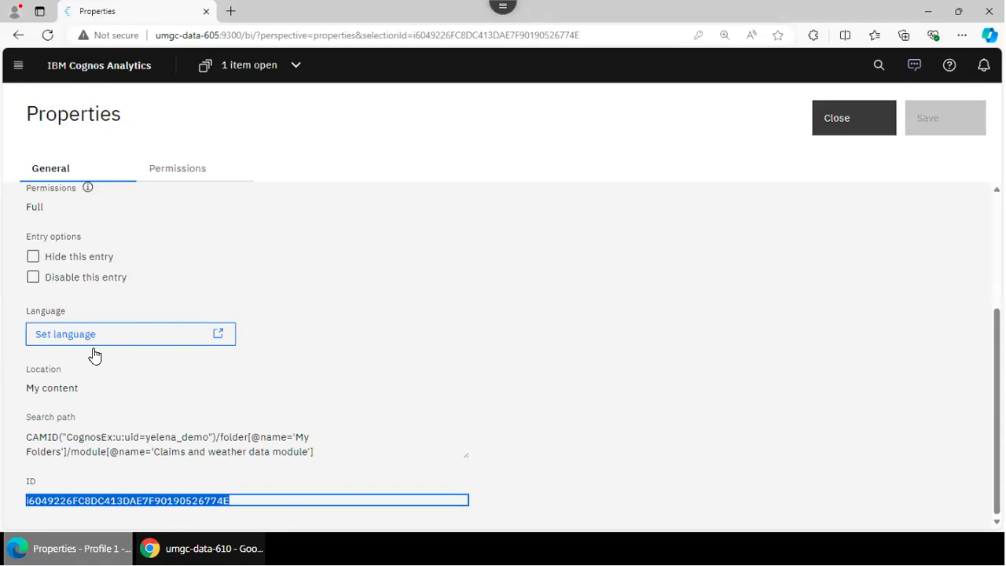
Step: View the data module's permissions, return to its general properties and close them
{"action": "left_click", "coordinate": [191, 175]}
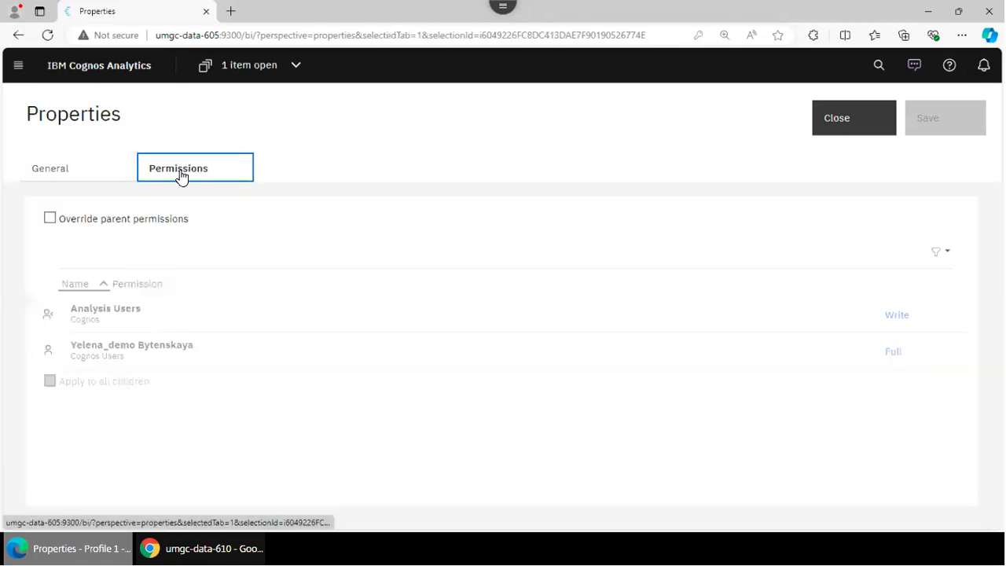
{"action": "left_click", "coordinate": [49, 175]}
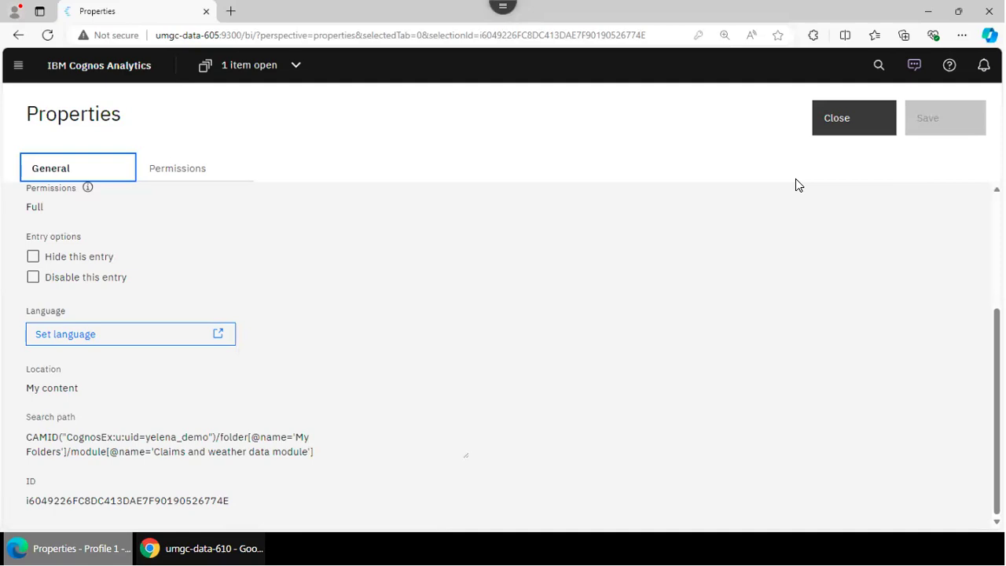
{"action": "left_click", "coordinate": [851, 120]}
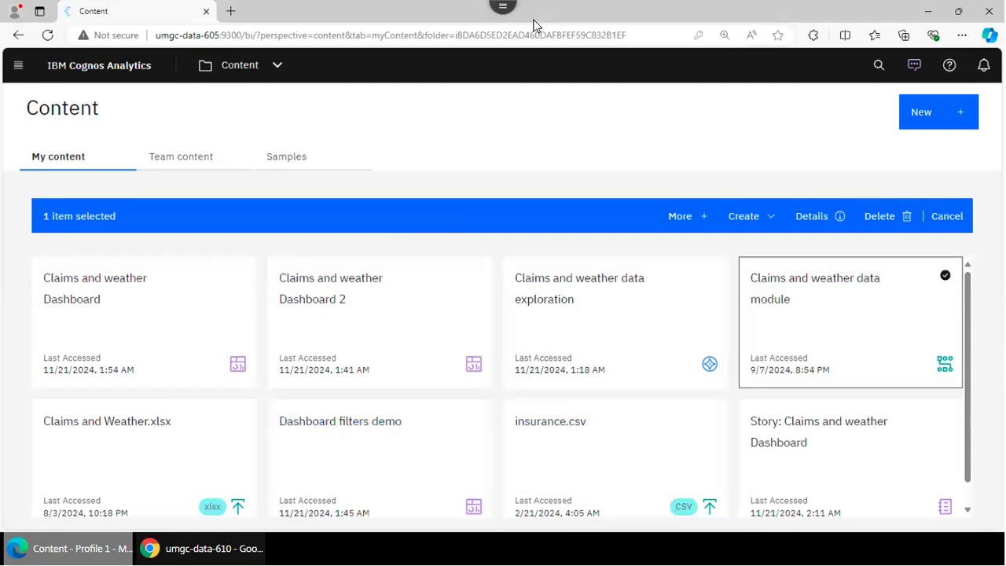
Step: Exit the remote session's full-screen view, switch to the Cognos analytics Session 2 presentation in PowerPoint and go to slide 26
{"action": "left_click", "coordinate": [505, 9]}
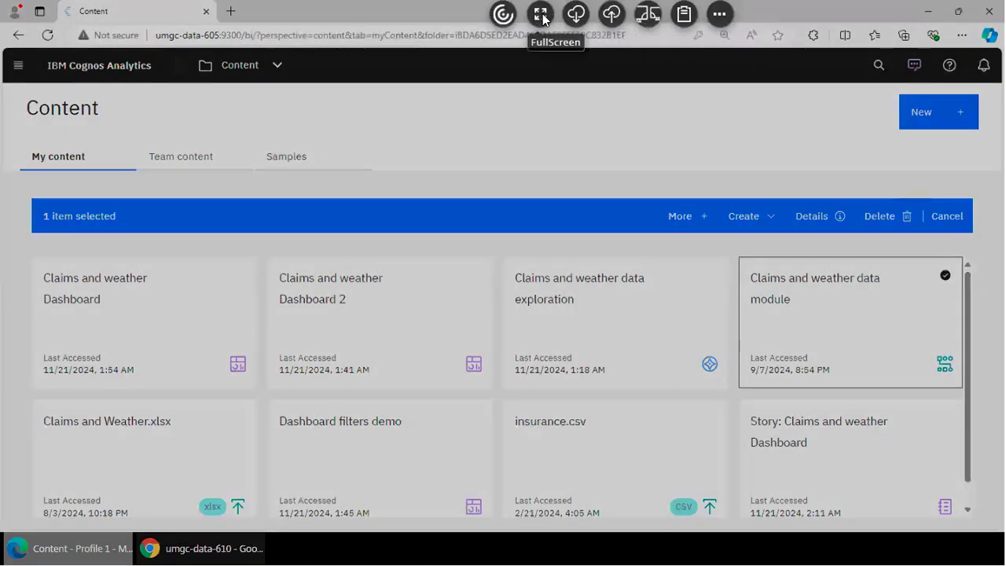
{"action": "left_click", "coordinate": [542, 17]}
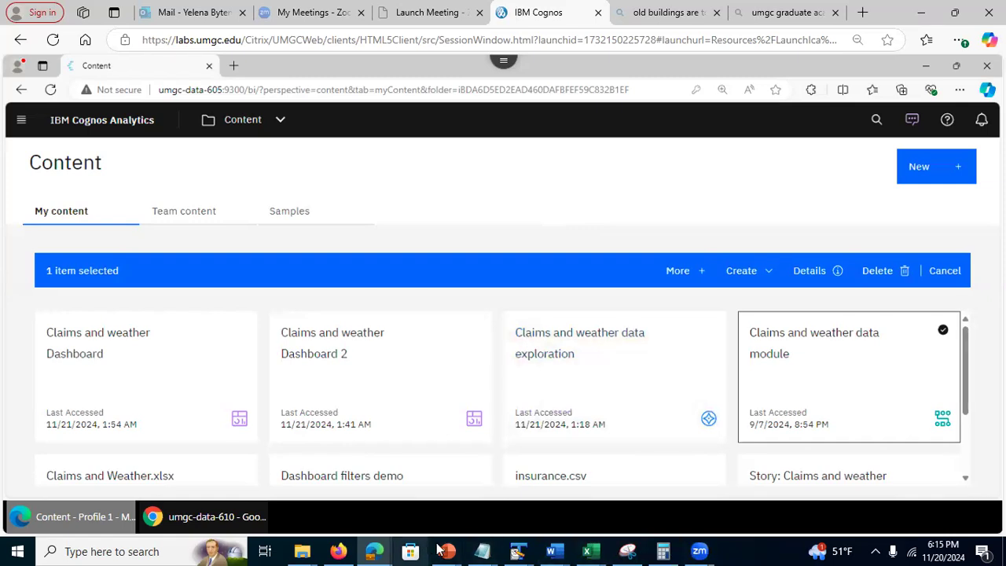
{"action": "mouse_move", "coordinate": [447, 552]}
{"action": "left_click", "coordinate": [524, 487]}
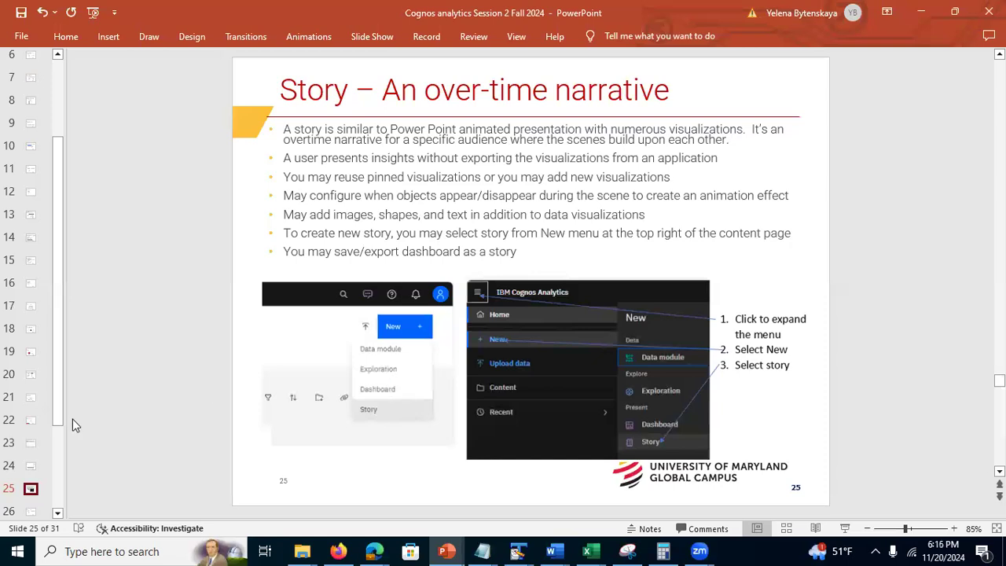
{"action": "left_click_drag", "start_coordinate": [56, 421], "coordinate": [58, 485]}
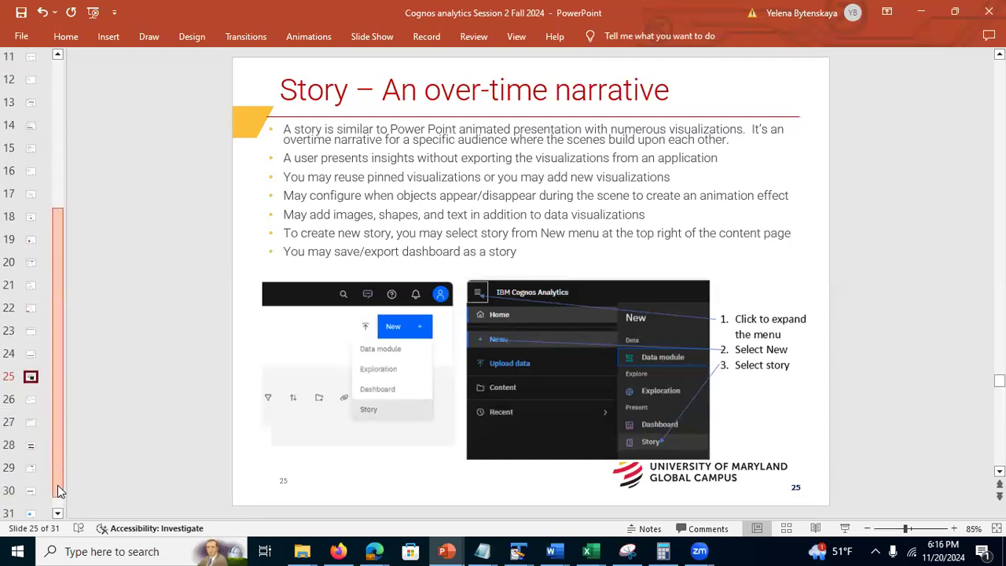
{"action": "left_click", "coordinate": [28, 399]}
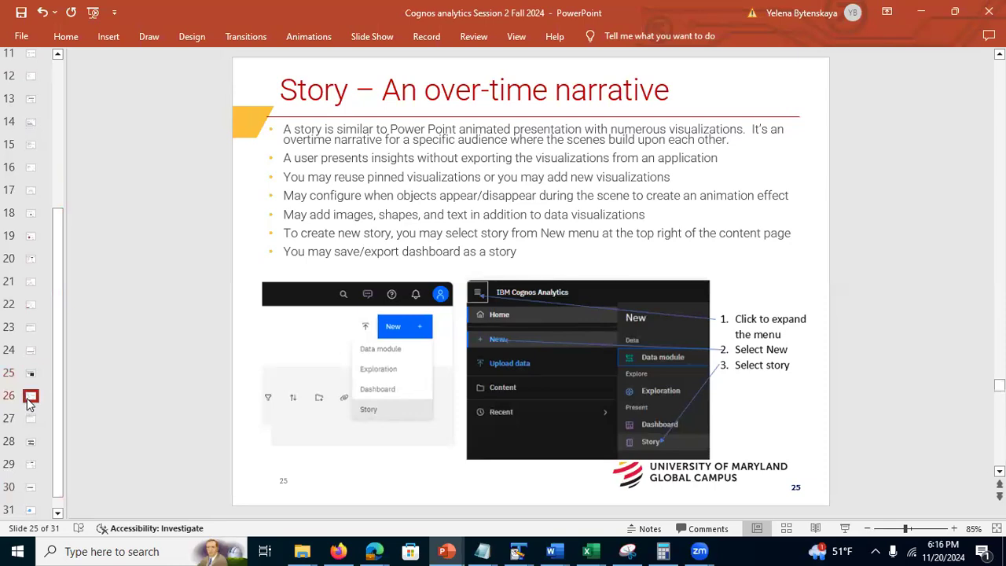
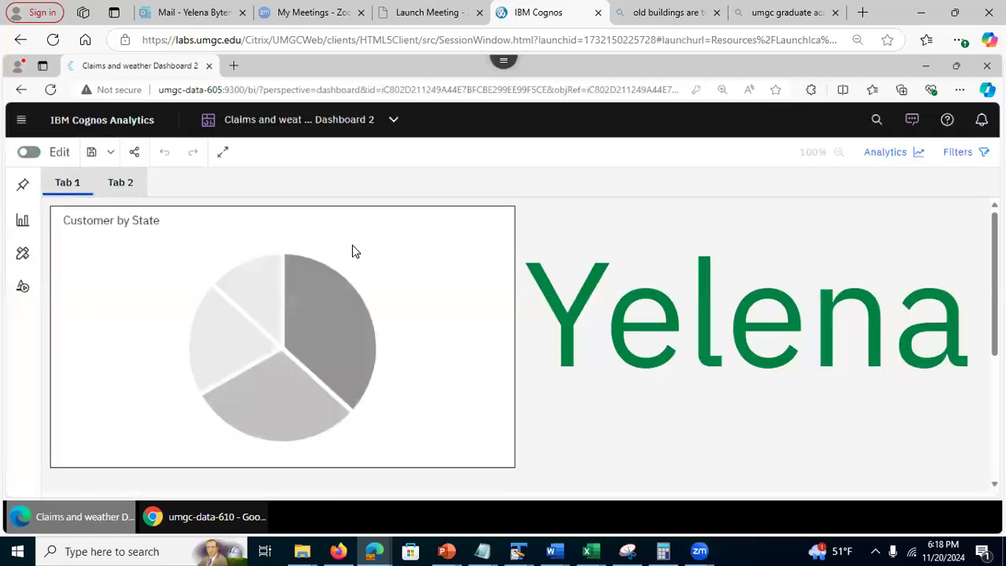
Step: Enable editing of Claims and weather Dashboard 2 and retitle the Customer by State chart as "Customer percentage by state"
{"action": "double_click", "coordinate": [145, 221]}
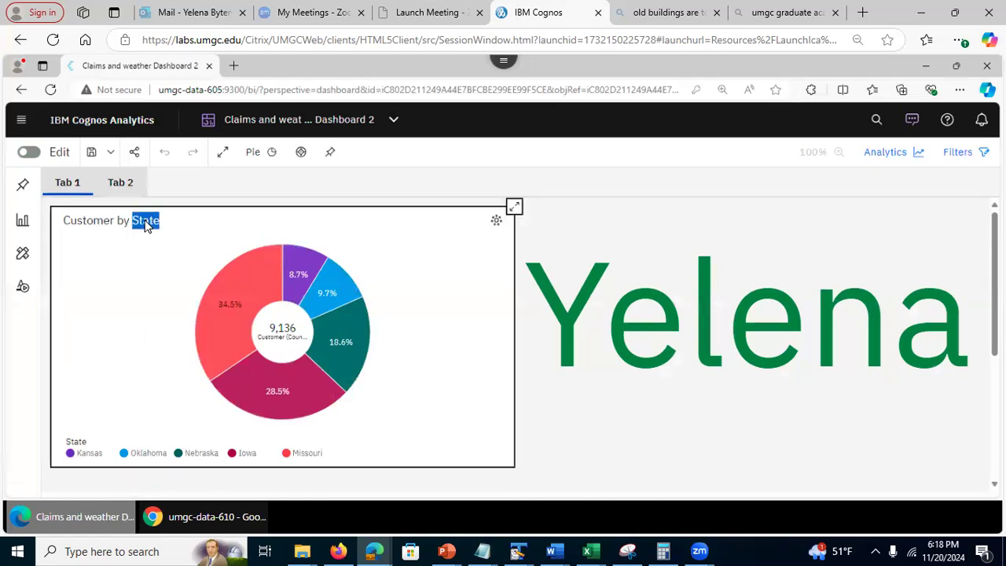
{"action": "left_click", "coordinate": [80, 220]}
{"action": "left_click_drag", "start_coordinate": [65, 220], "coordinate": [138, 221]}
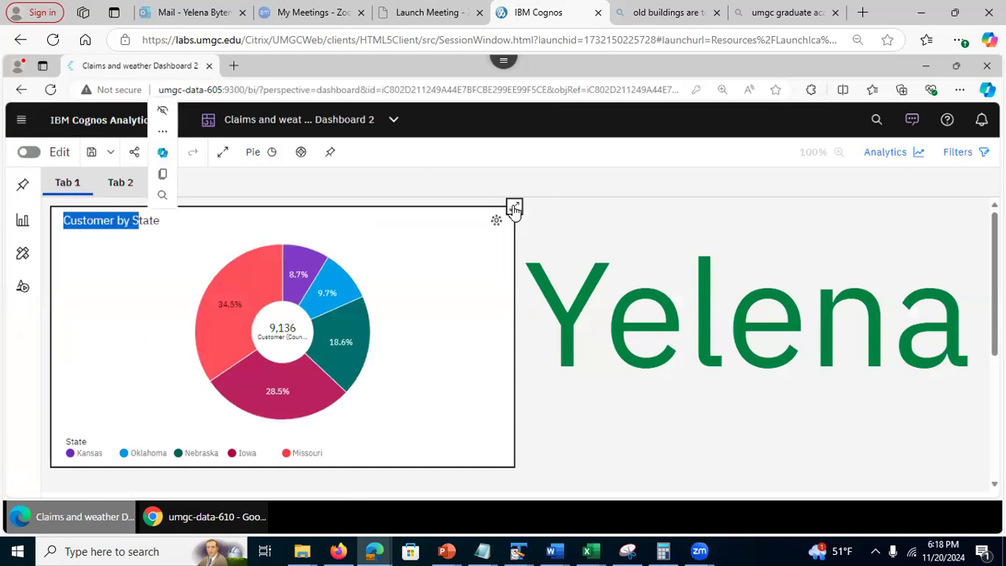
{"action": "left_click", "coordinate": [30, 152]}
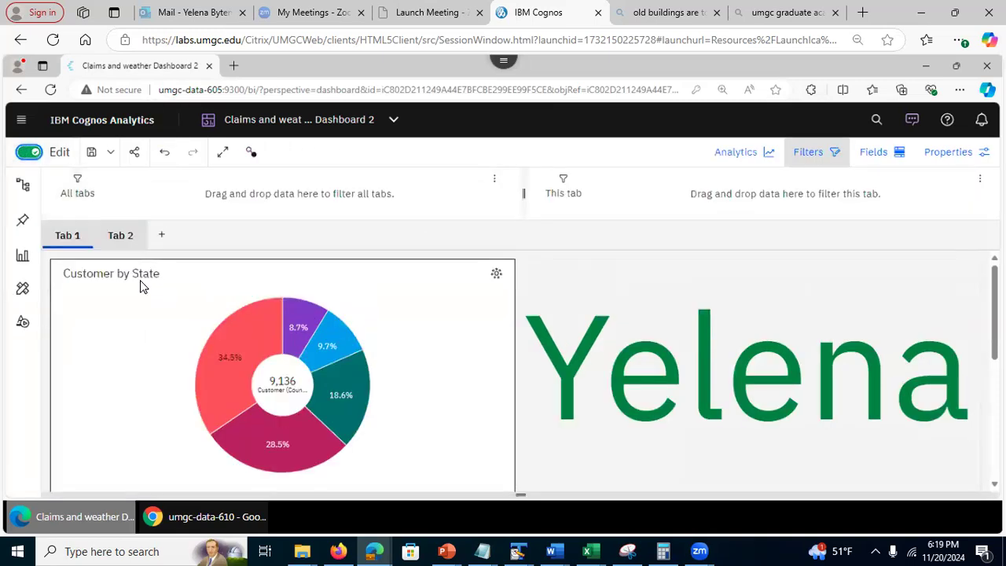
{"action": "left_click", "coordinate": [145, 276]}
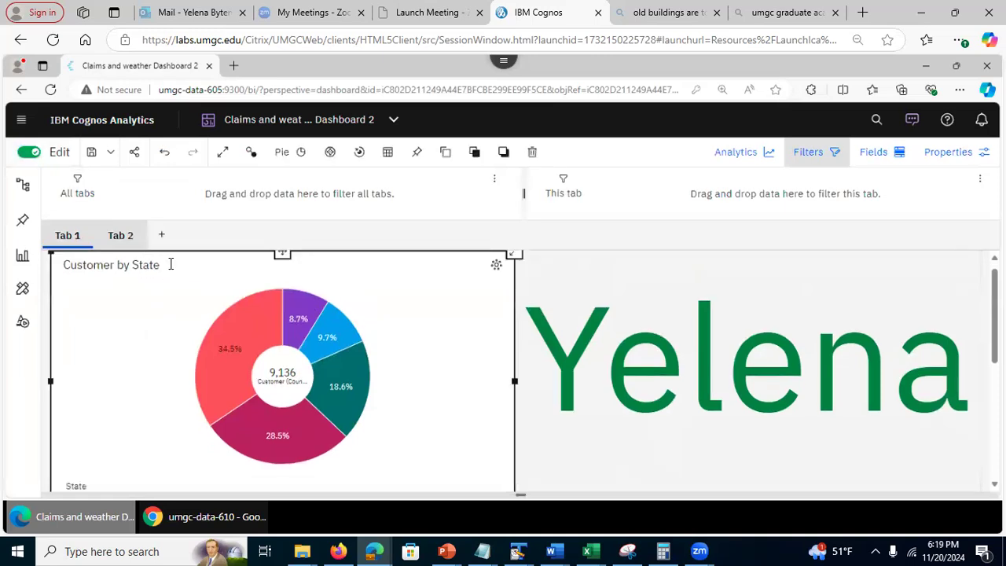
{"action": "double_click", "coordinate": [169, 268]}
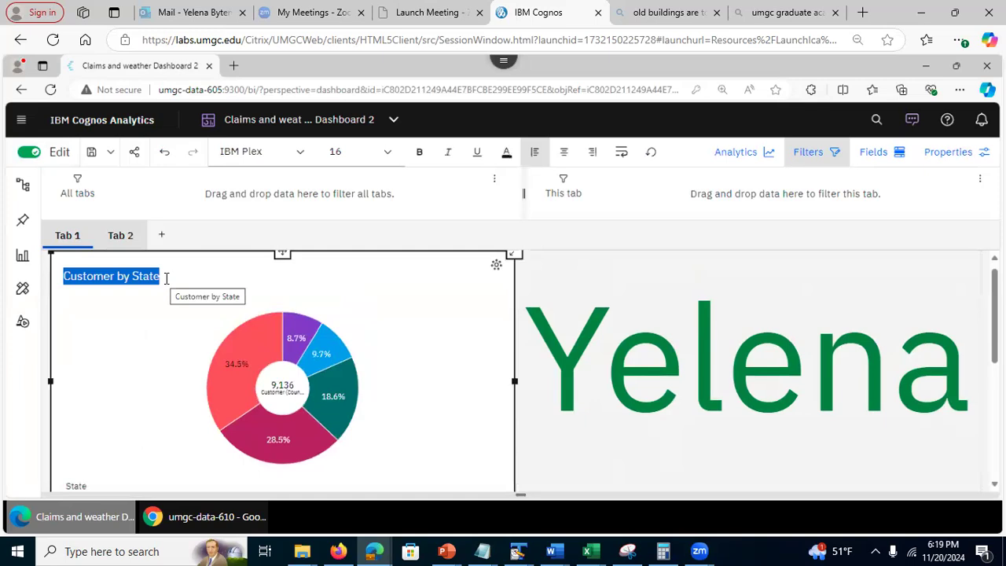
{"action": "type", "text": "Custome"}
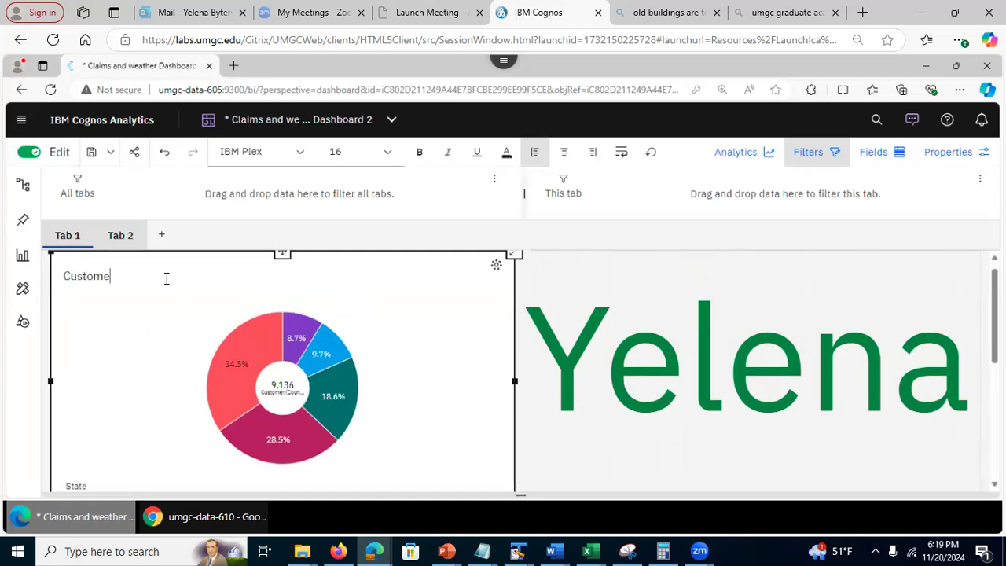
{"action": "type", "text": "r percentage by state"}
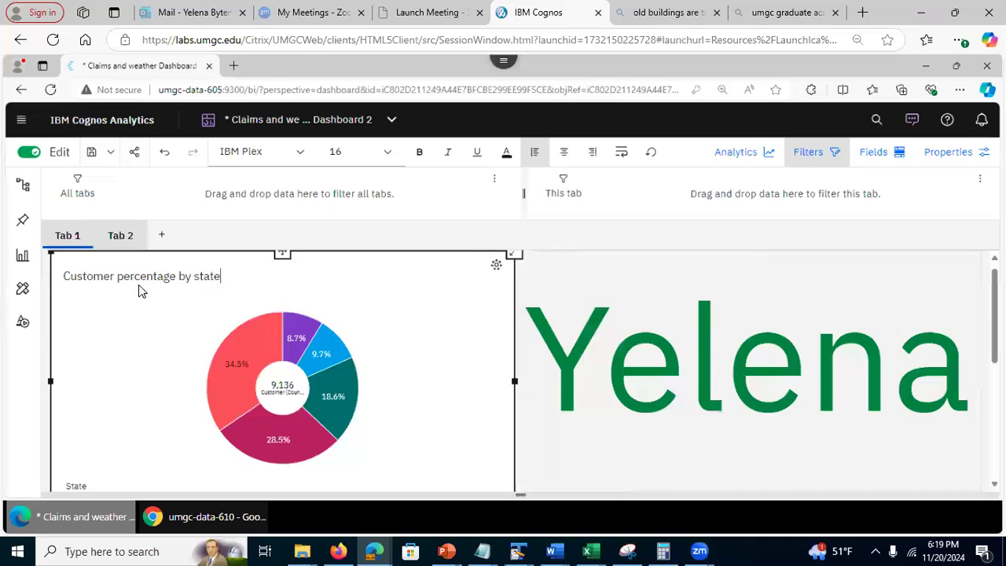
{"action": "left_click", "coordinate": [139, 290]}
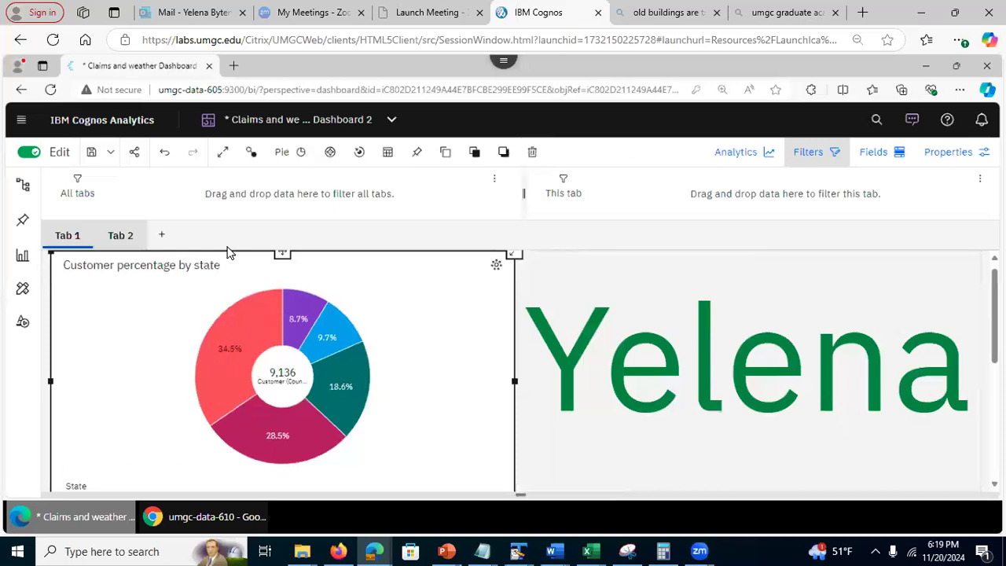
Step: Select the "Customer percentage by state" chart title and display its text details in the visualization properties
{"action": "double_click", "coordinate": [180, 265]}
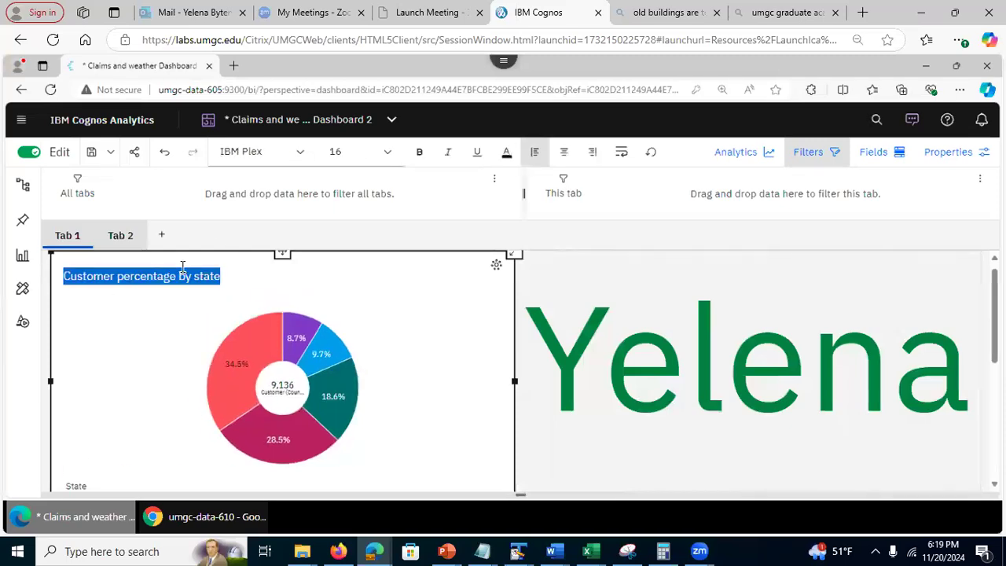
{"action": "left_click", "coordinate": [939, 152]}
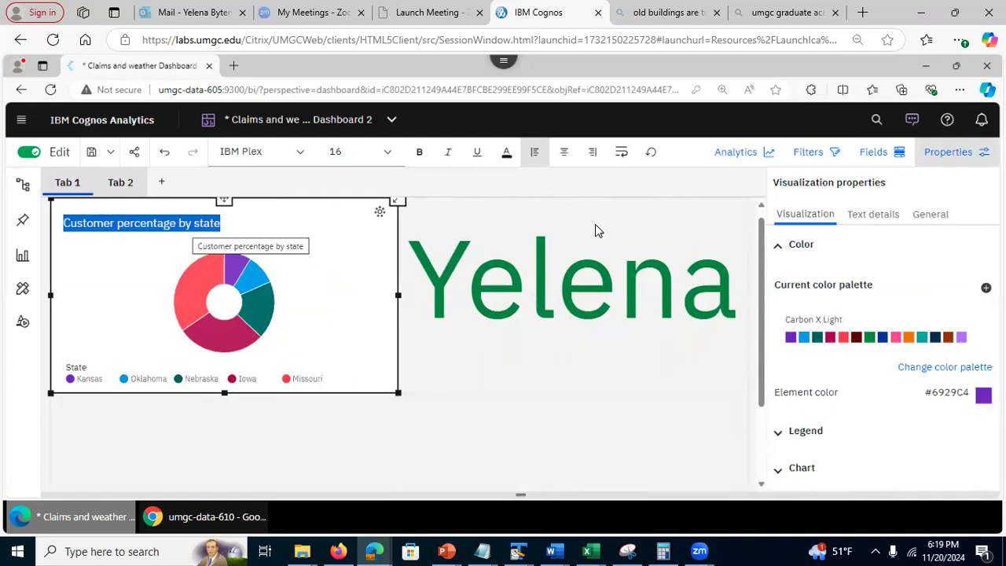
{"action": "left_click", "coordinate": [887, 223]}
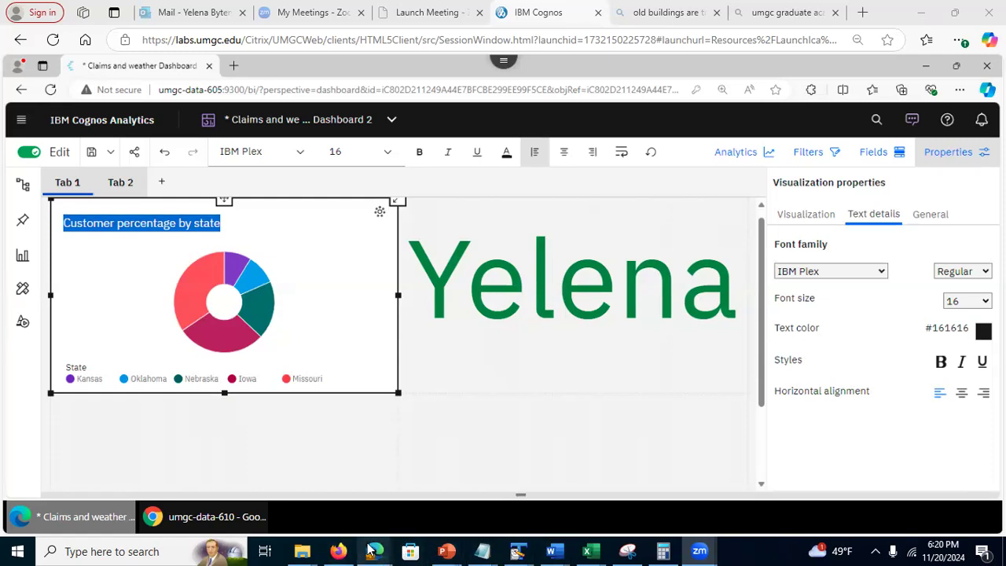
Step: Close Claims and weather Dashboard 2 from the list of open items and confirm leaving it
{"action": "mouse_move", "coordinate": [371, 548]}
{"action": "left_click", "coordinate": [434, 504]}
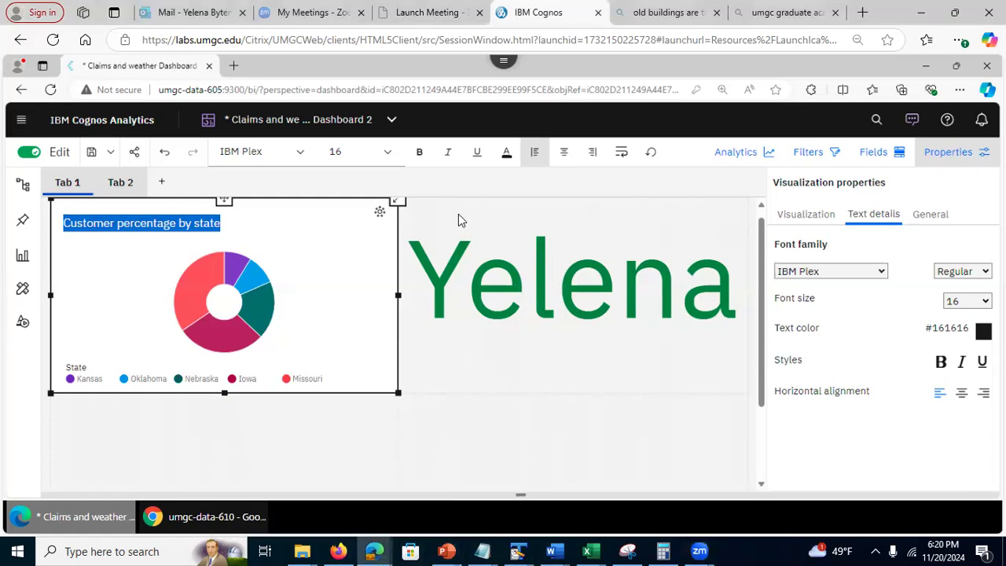
{"action": "left_click", "coordinate": [393, 121]}
{"action": "left_click", "coordinate": [394, 188]}
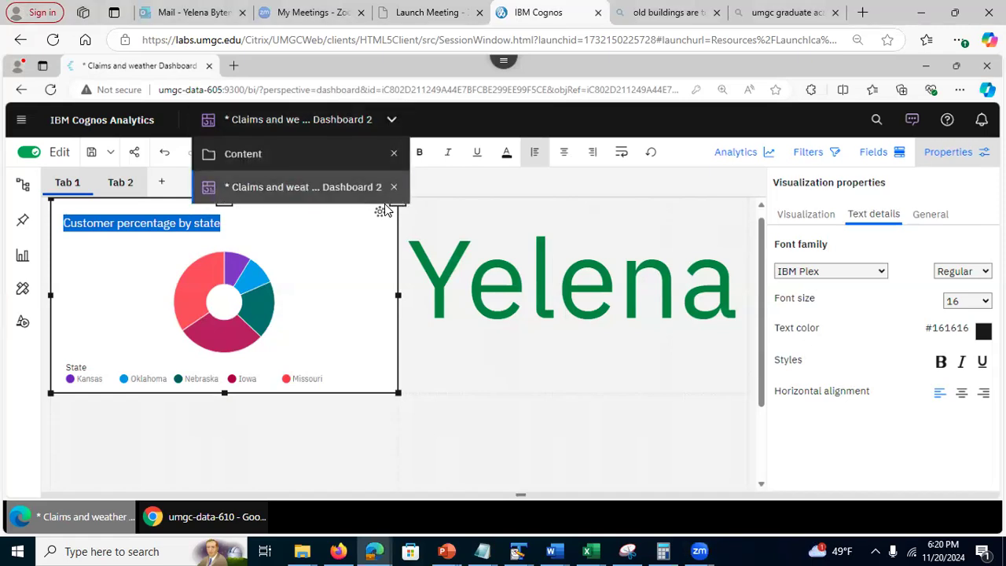
{"action": "left_click", "coordinate": [564, 352]}
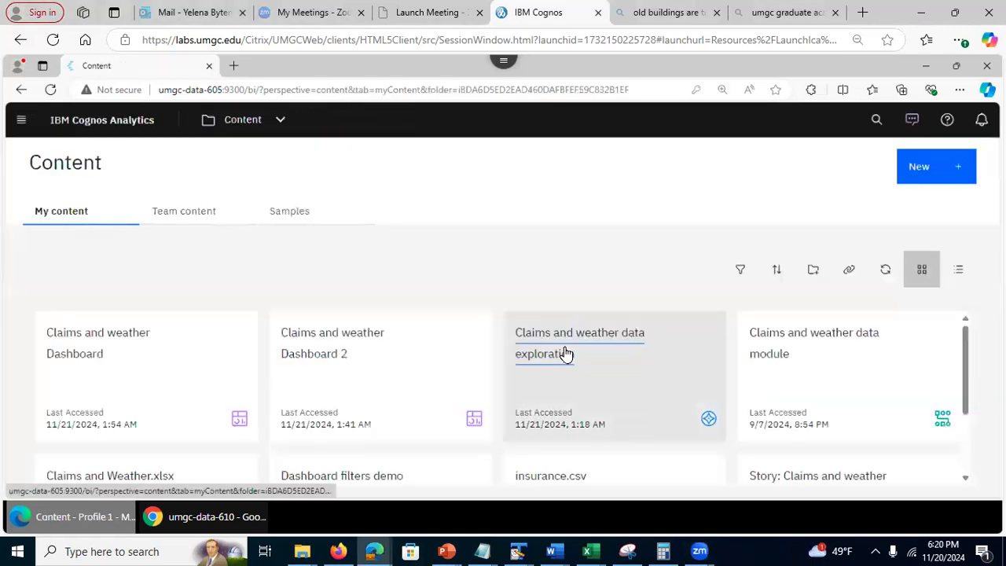
Step: Browse the team content to the sample dashboards under Samples, By business function, Customer experience
{"action": "left_click", "coordinate": [169, 224]}
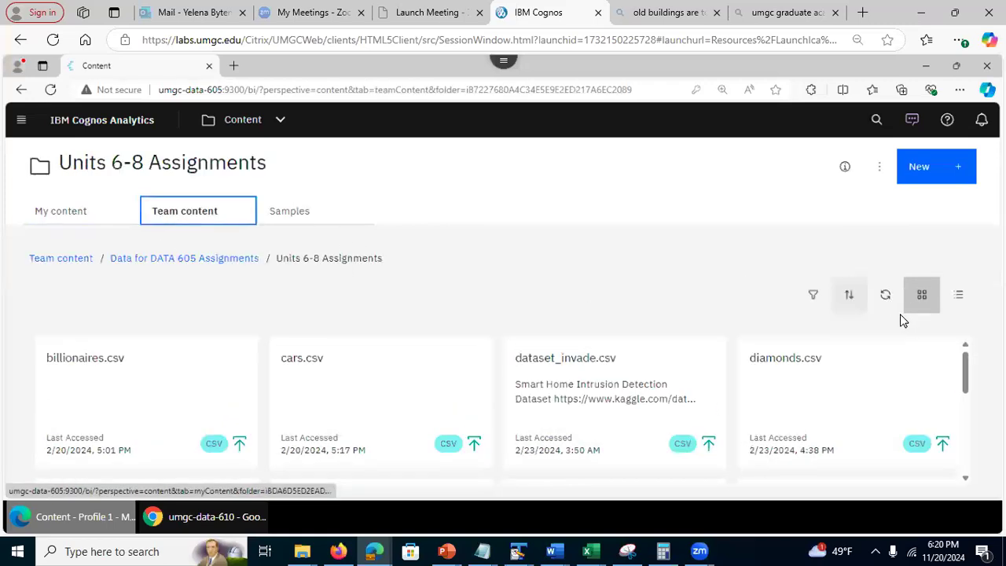
{"action": "left_click", "coordinate": [74, 259]}
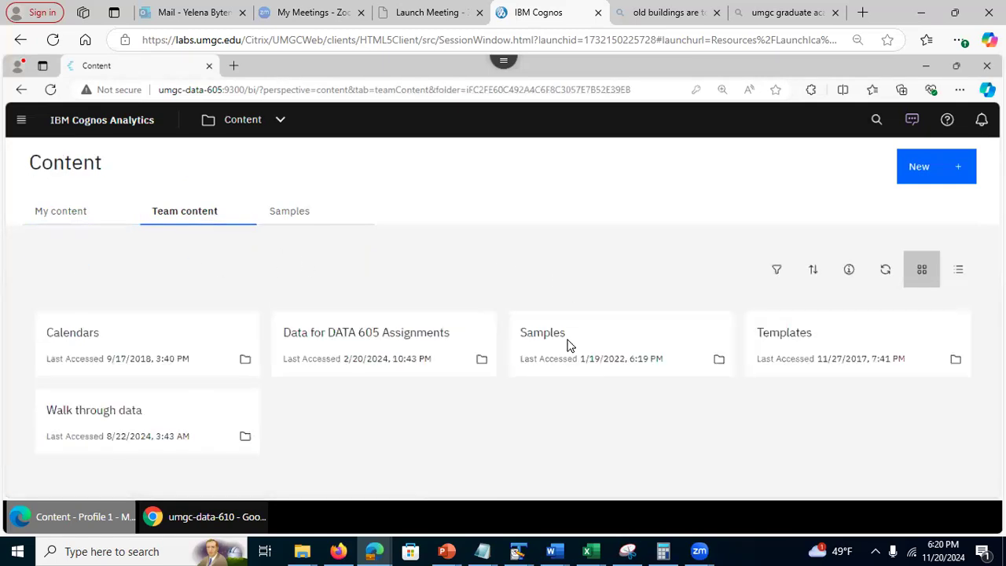
{"action": "left_click", "coordinate": [551, 342]}
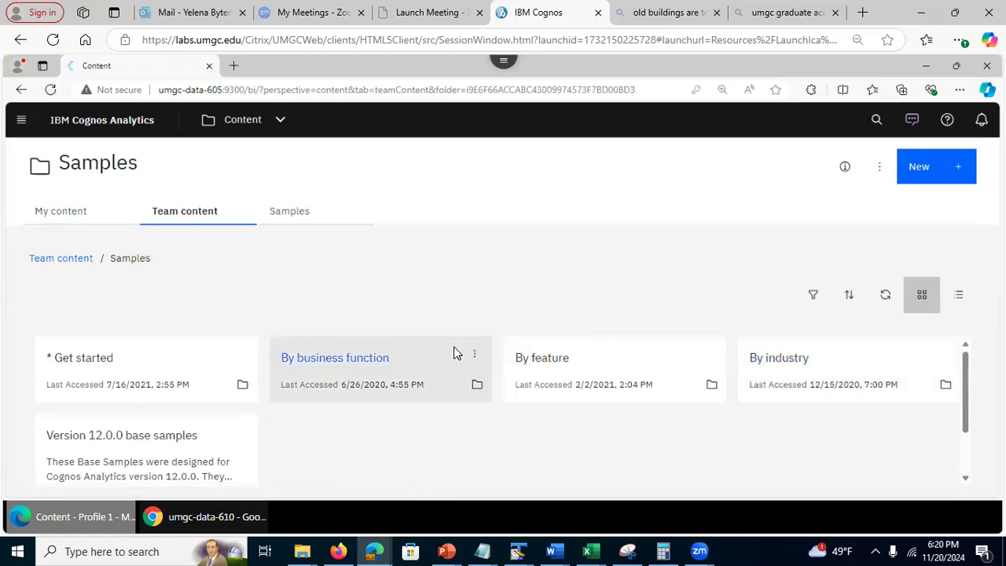
{"action": "left_click", "coordinate": [350, 364]}
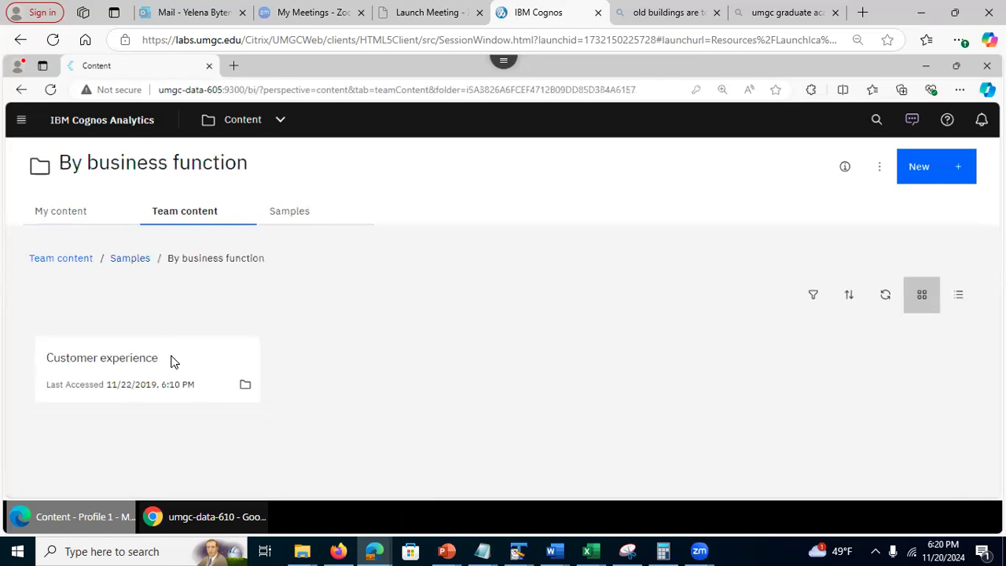
{"action": "left_click", "coordinate": [115, 367]}
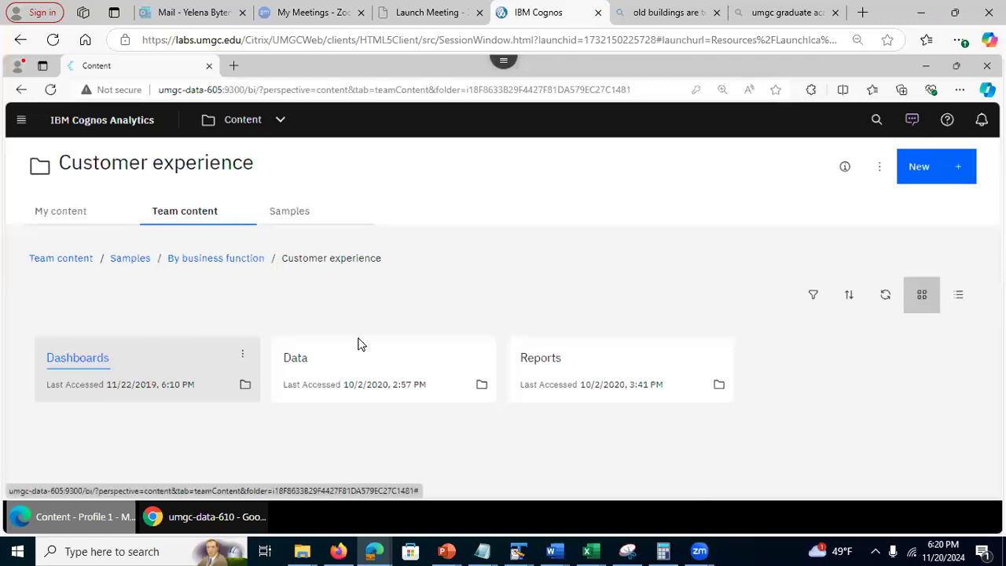
{"action": "left_click", "coordinate": [99, 364]}
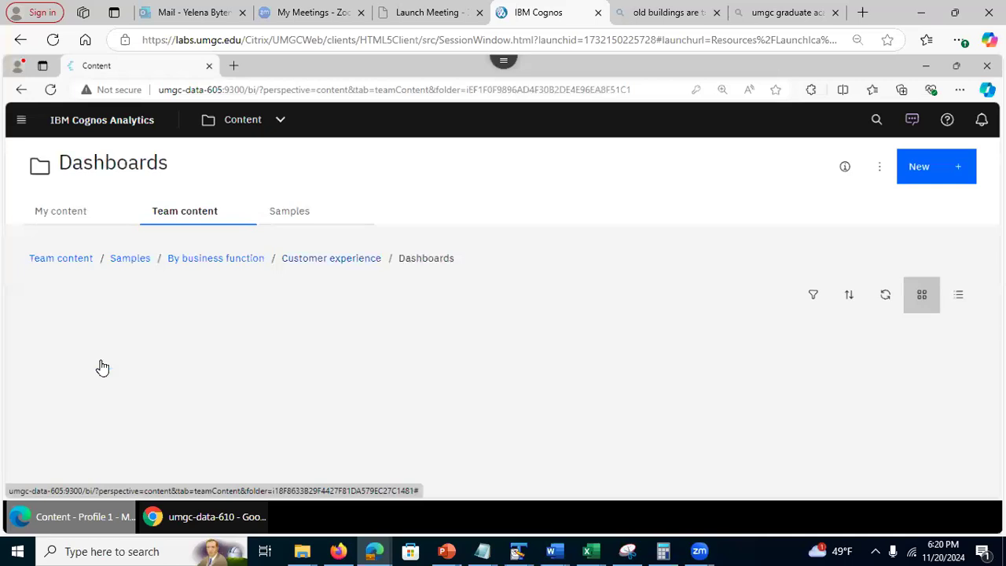
{"action": "double_click", "coordinate": [638, 298]}
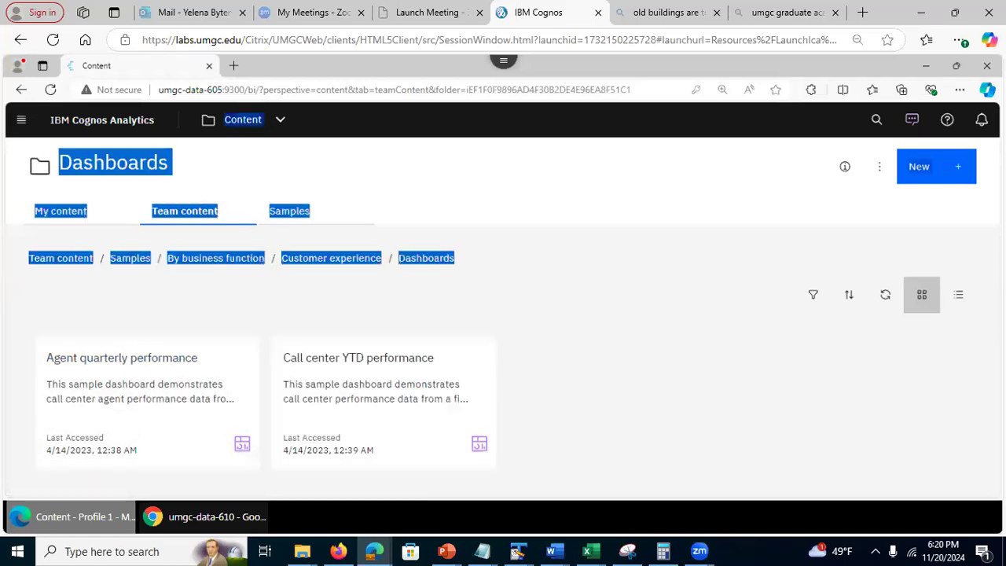
{"action": "left_click", "coordinate": [645, 320]}
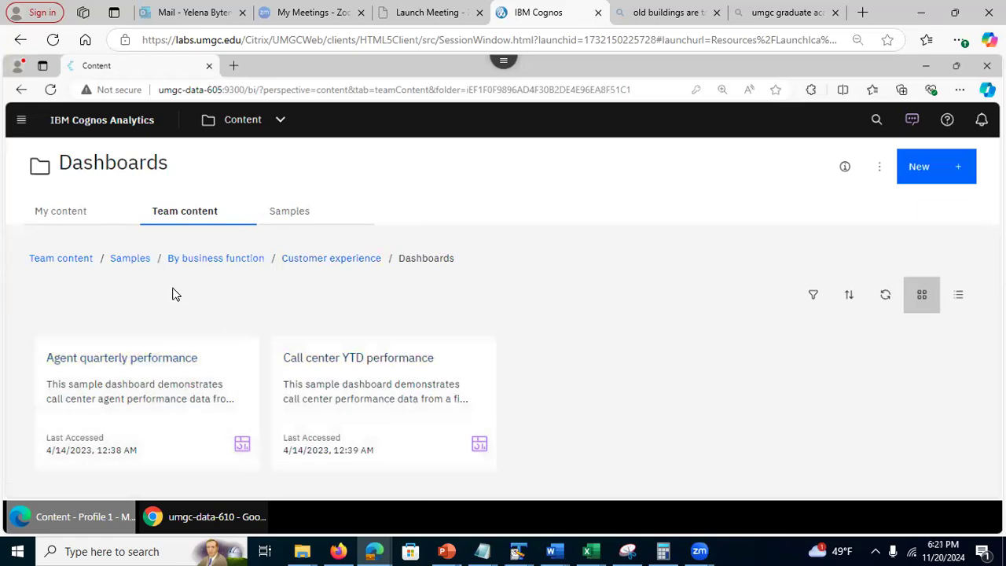
Step: Return to the team Samples folder and look through its By feature and By business function subfolders
{"action": "double_click", "coordinate": [129, 258]}
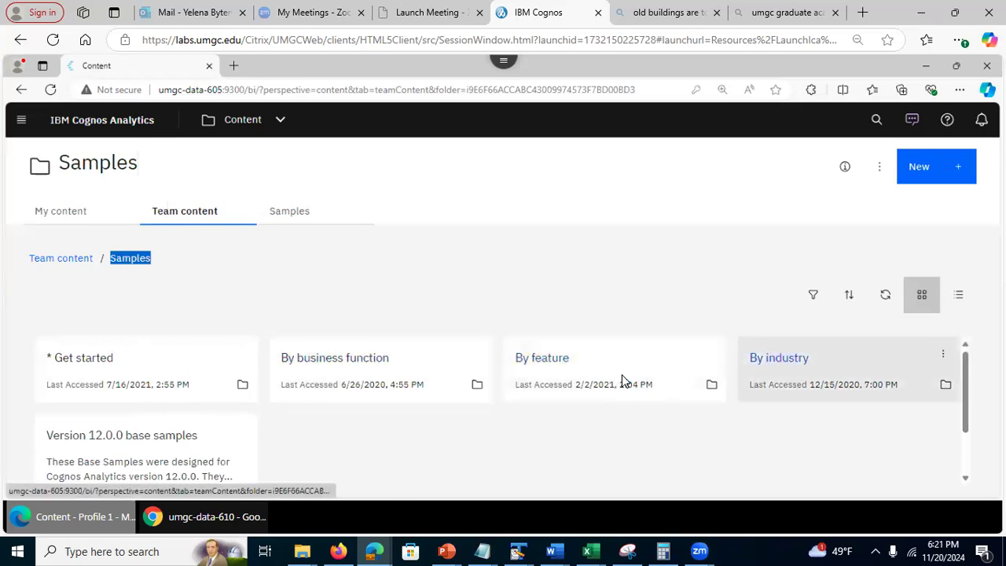
{"action": "left_click", "coordinate": [555, 368]}
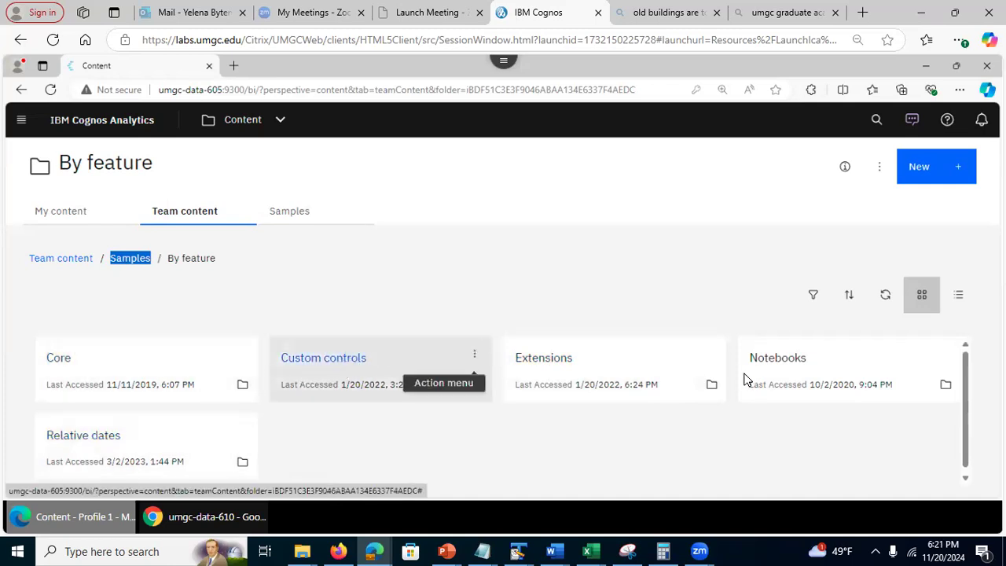
{"action": "left_click", "coordinate": [129, 259]}
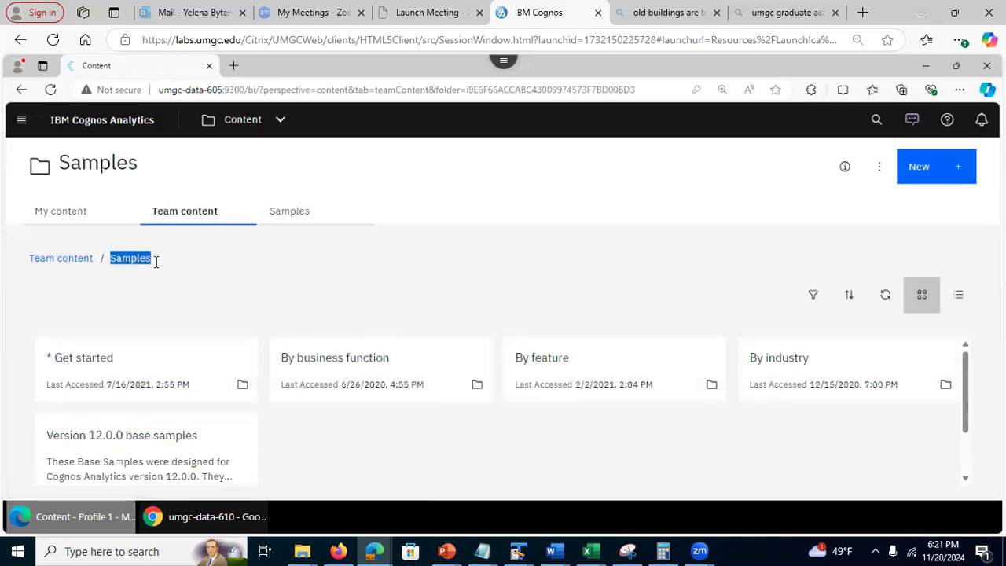
{"action": "left_click", "coordinate": [329, 369]}
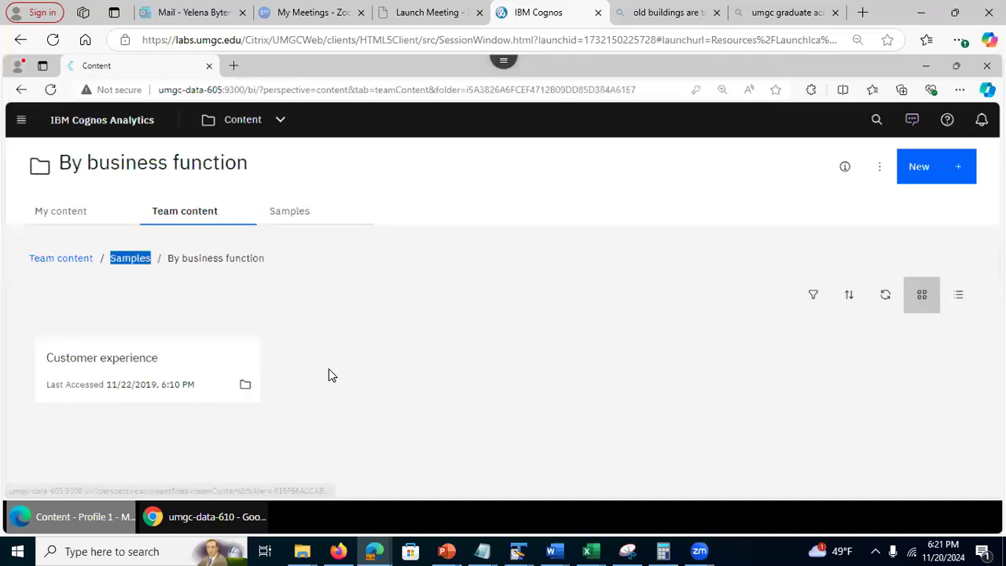
Step: Browse from the Samples folder through By industry and Education to the sample Stories folder
{"action": "left_click", "coordinate": [124, 261]}
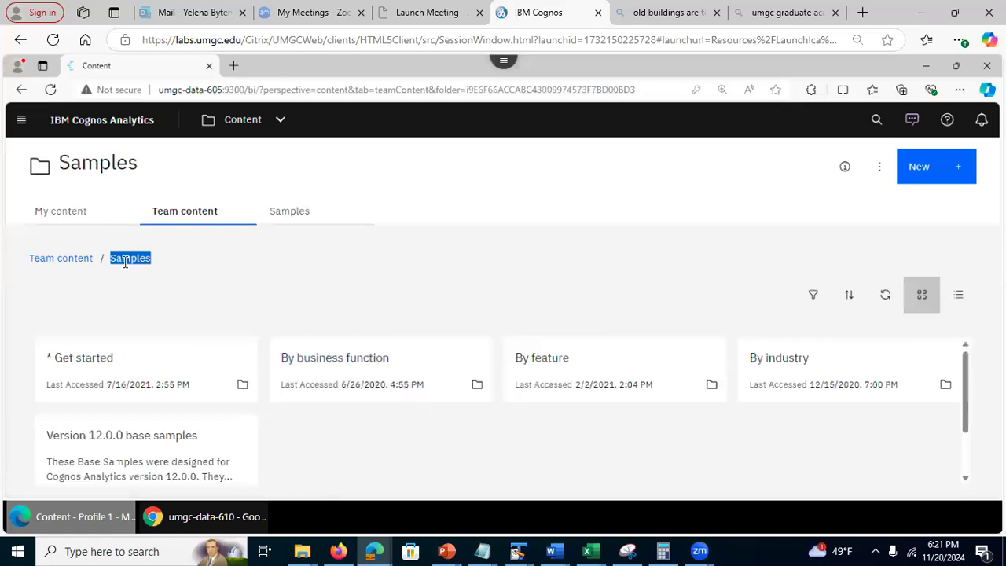
{"action": "left_click", "coordinate": [808, 360]}
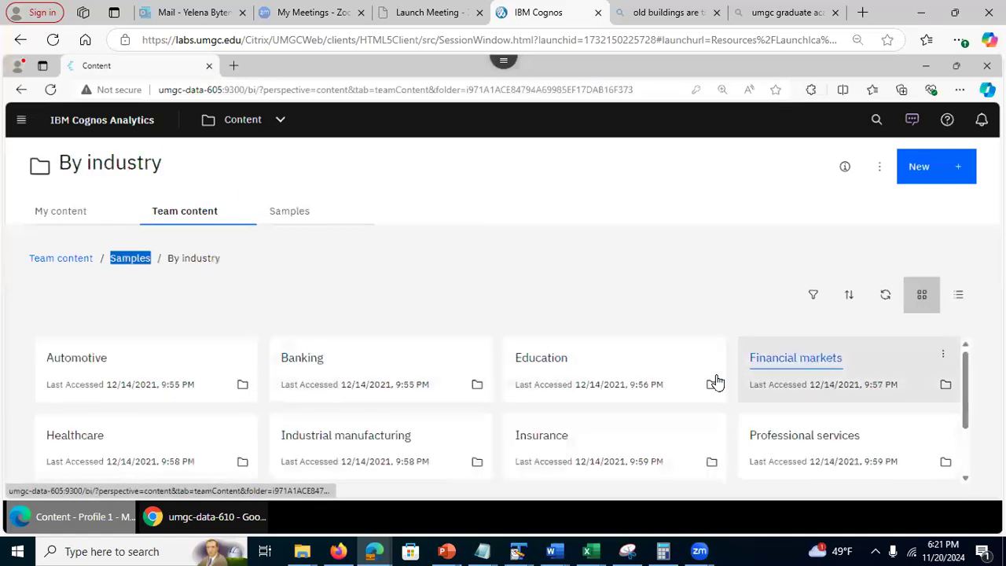
{"action": "left_click", "coordinate": [555, 364]}
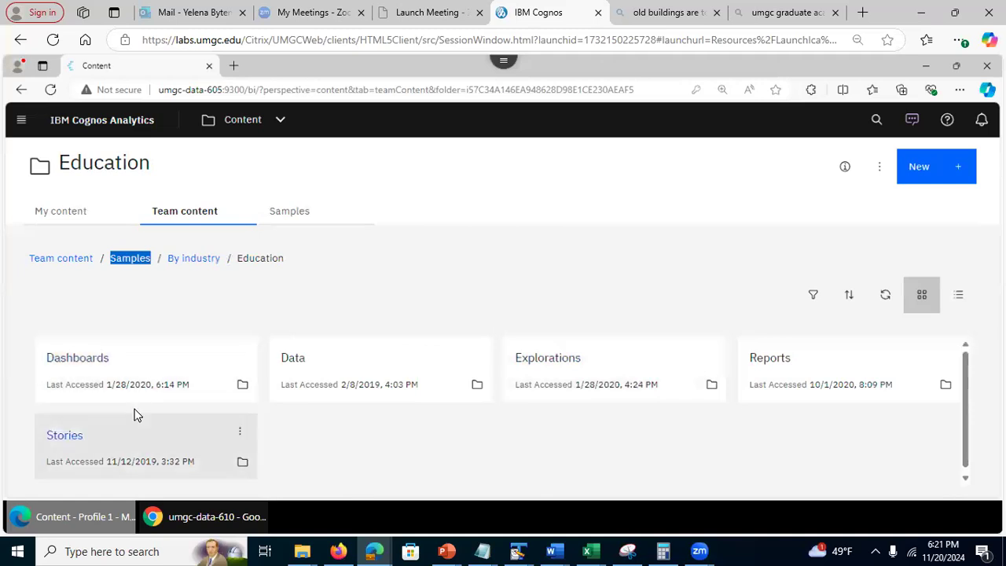
{"action": "left_click", "coordinate": [75, 446]}
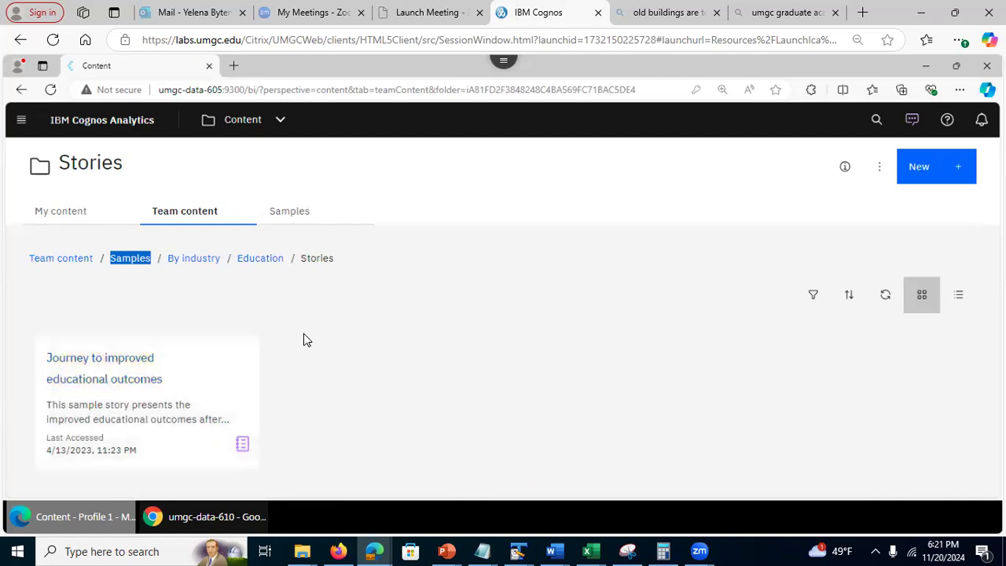
Step: View the prebuilt samples page and return to the personal content
{"action": "left_click", "coordinate": [291, 219]}
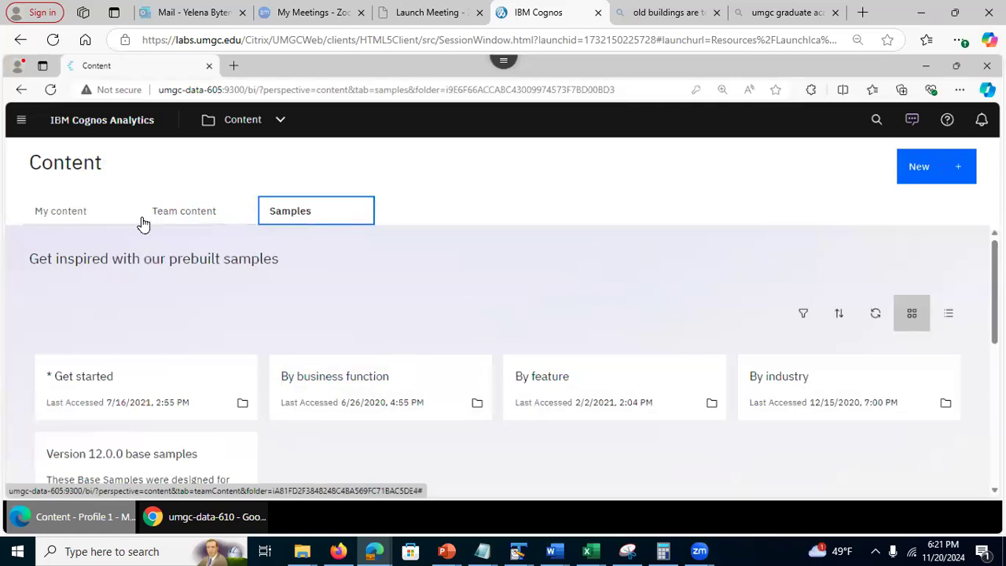
{"action": "left_click", "coordinate": [58, 221]}
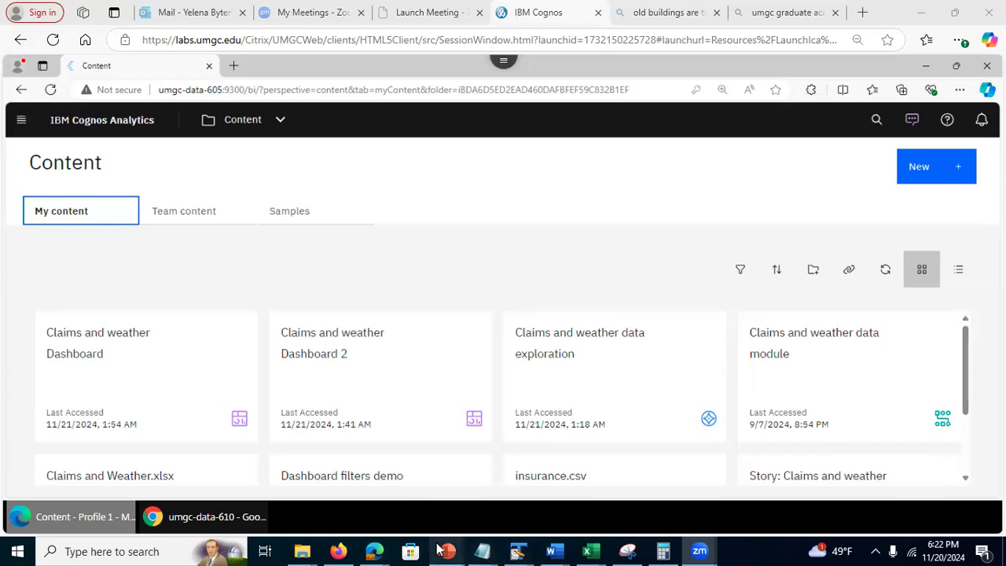
{"action": "mouse_move", "coordinate": [374, 551]}
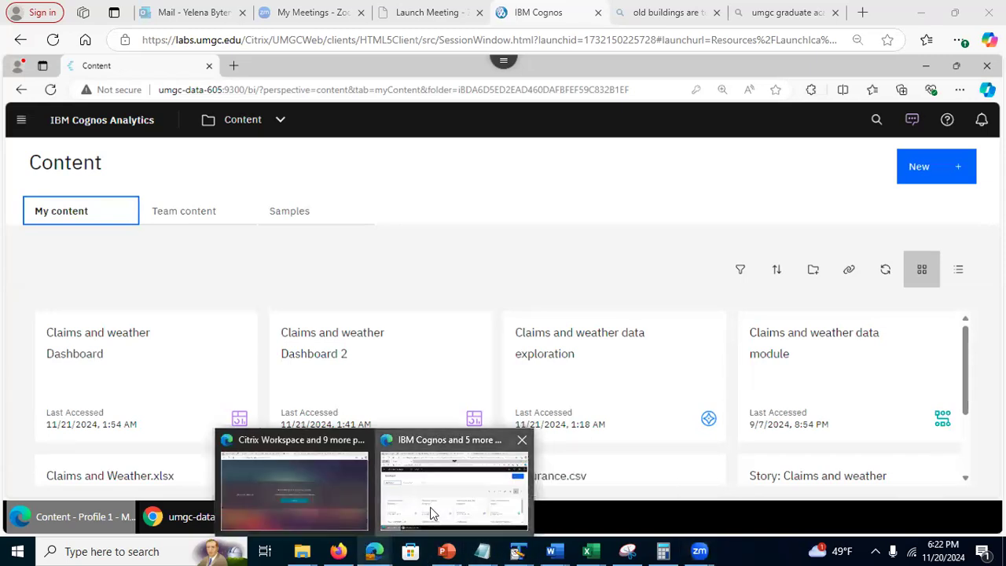
{"action": "left_click", "coordinate": [431, 512]}
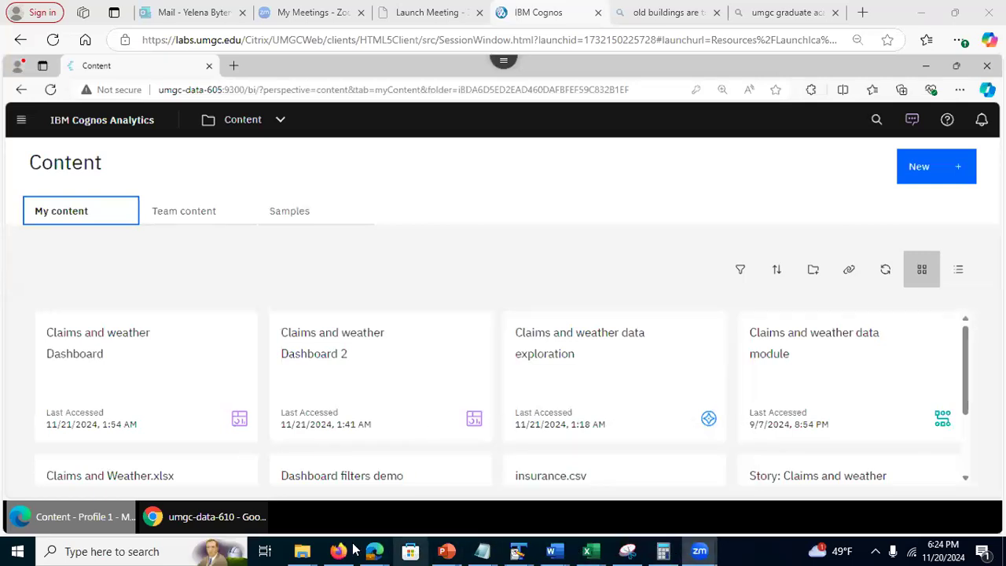
{"action": "mouse_move", "coordinate": [338, 551]}
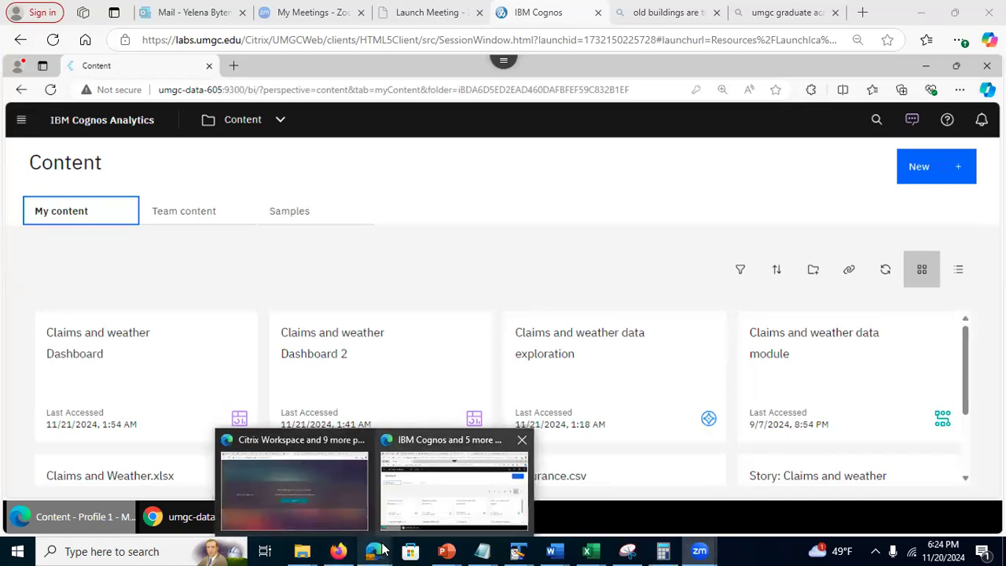
{"action": "left_click", "coordinate": [383, 549]}
{"action": "left_click", "coordinate": [464, 490]}
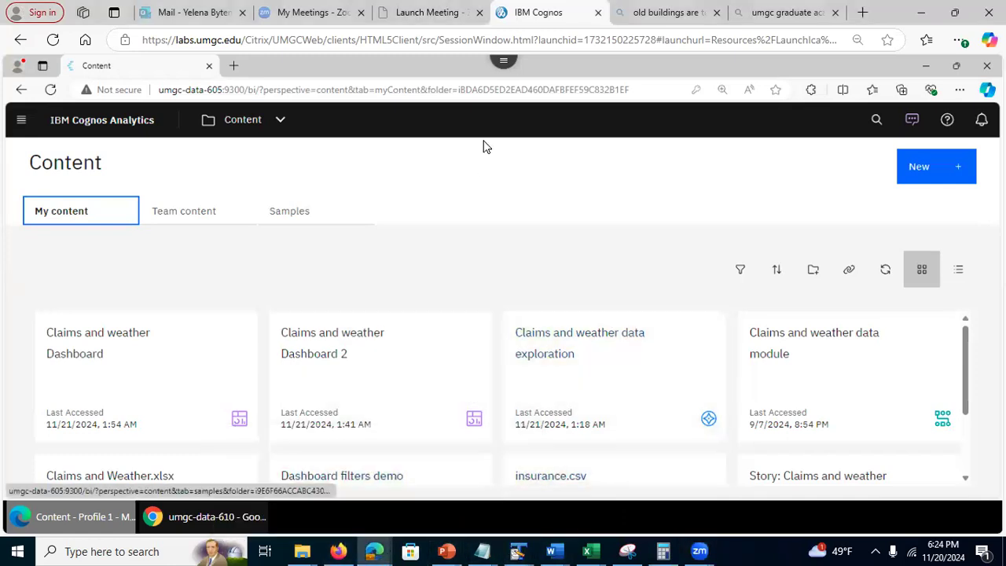